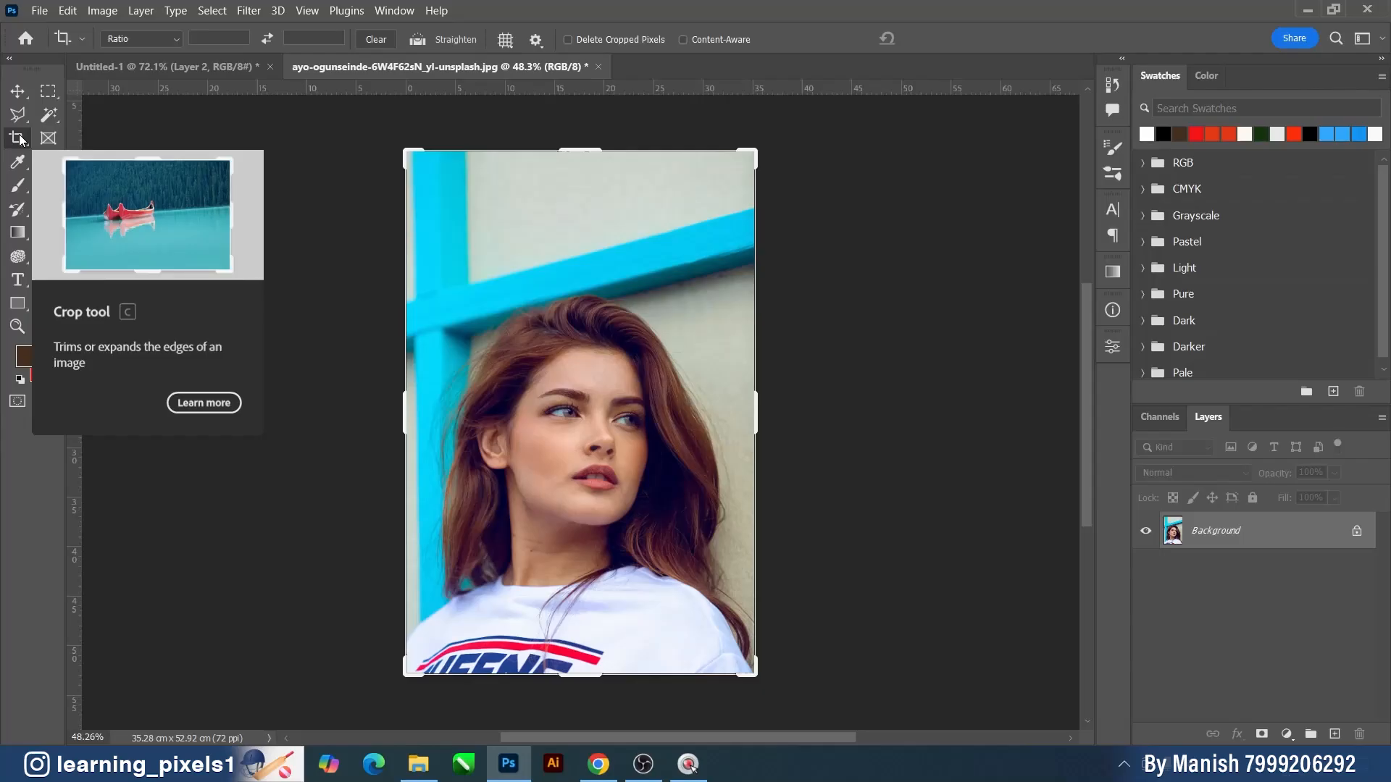
- Crop the portrait photo tightly around the face and hair to about 25.9 × 28.5 cm
key("v")
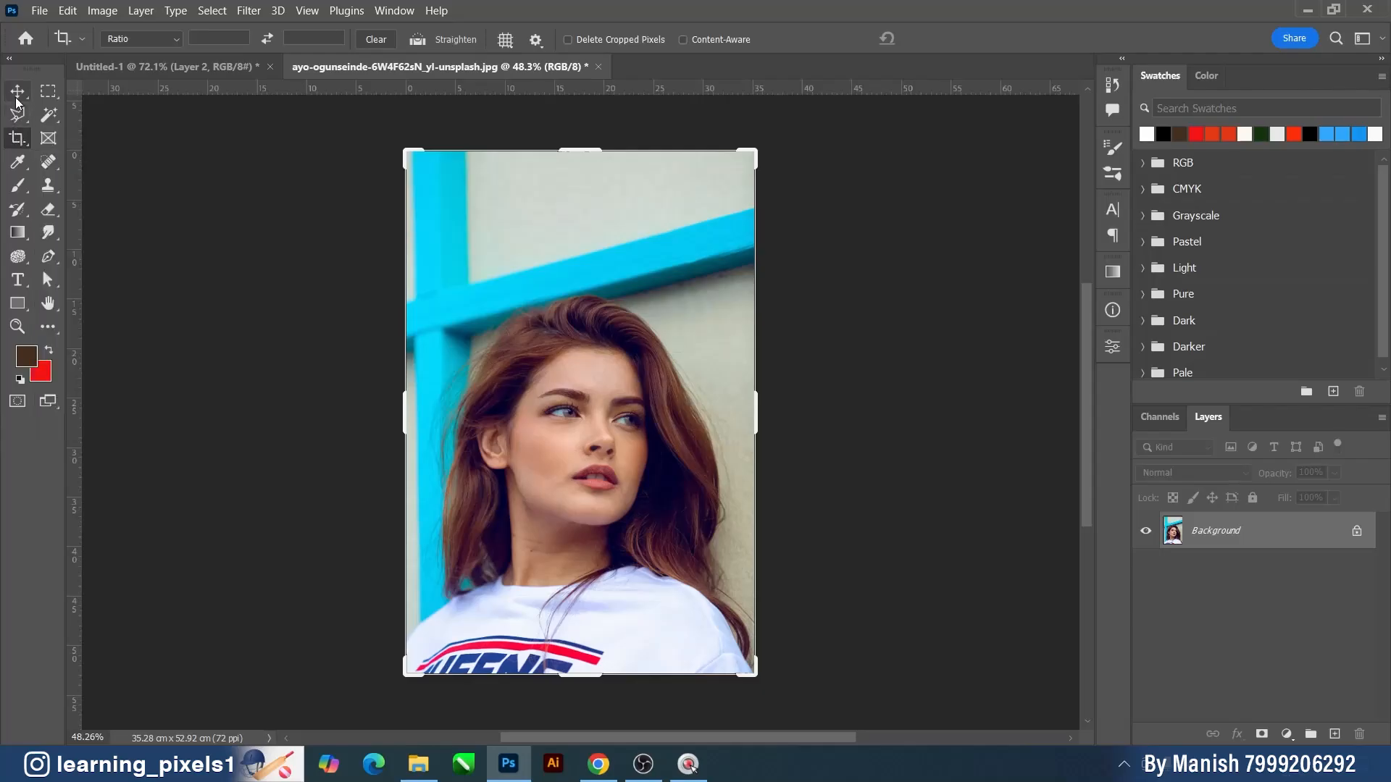
left_click(18, 138)
left_click_drag(579, 151, 601, 215)
left_click_drag(407, 415, 426, 422)
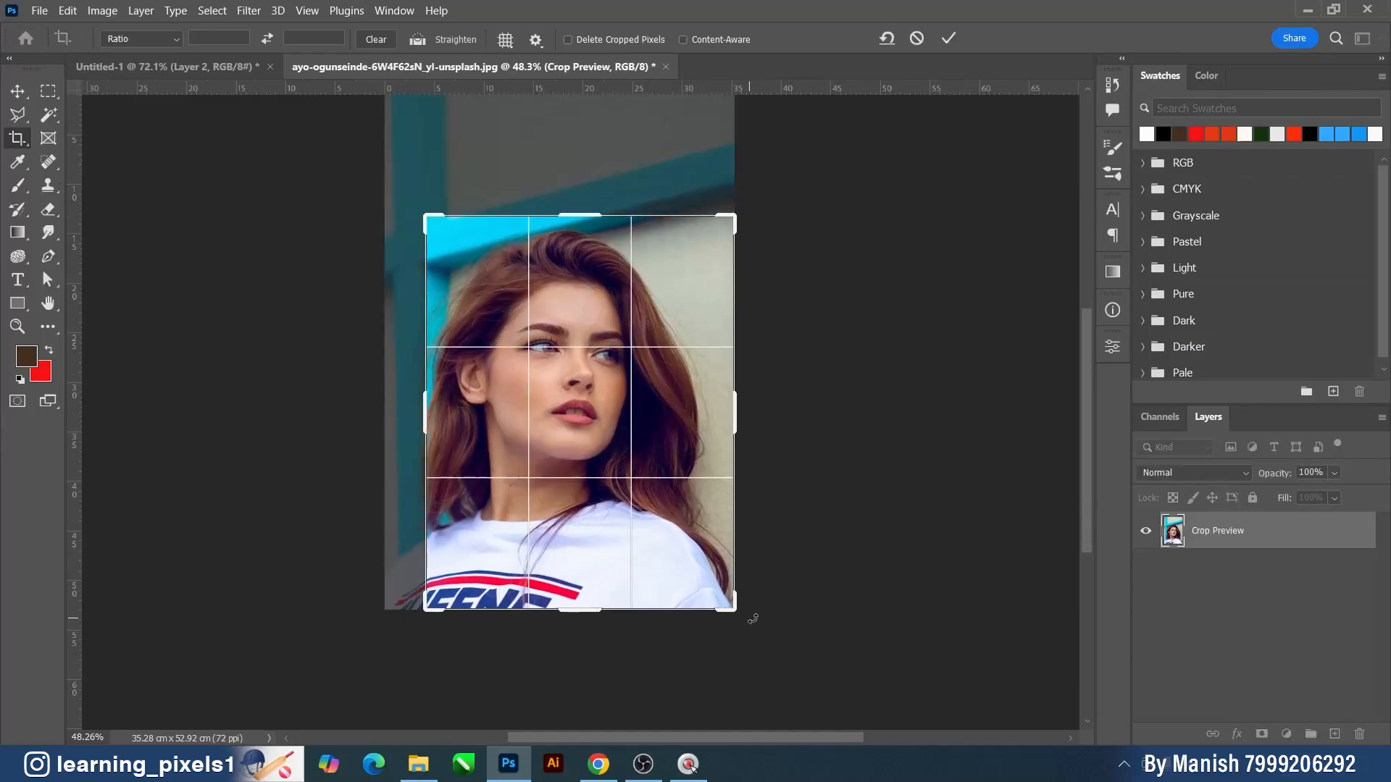
left_click_drag(732, 609, 703, 554)
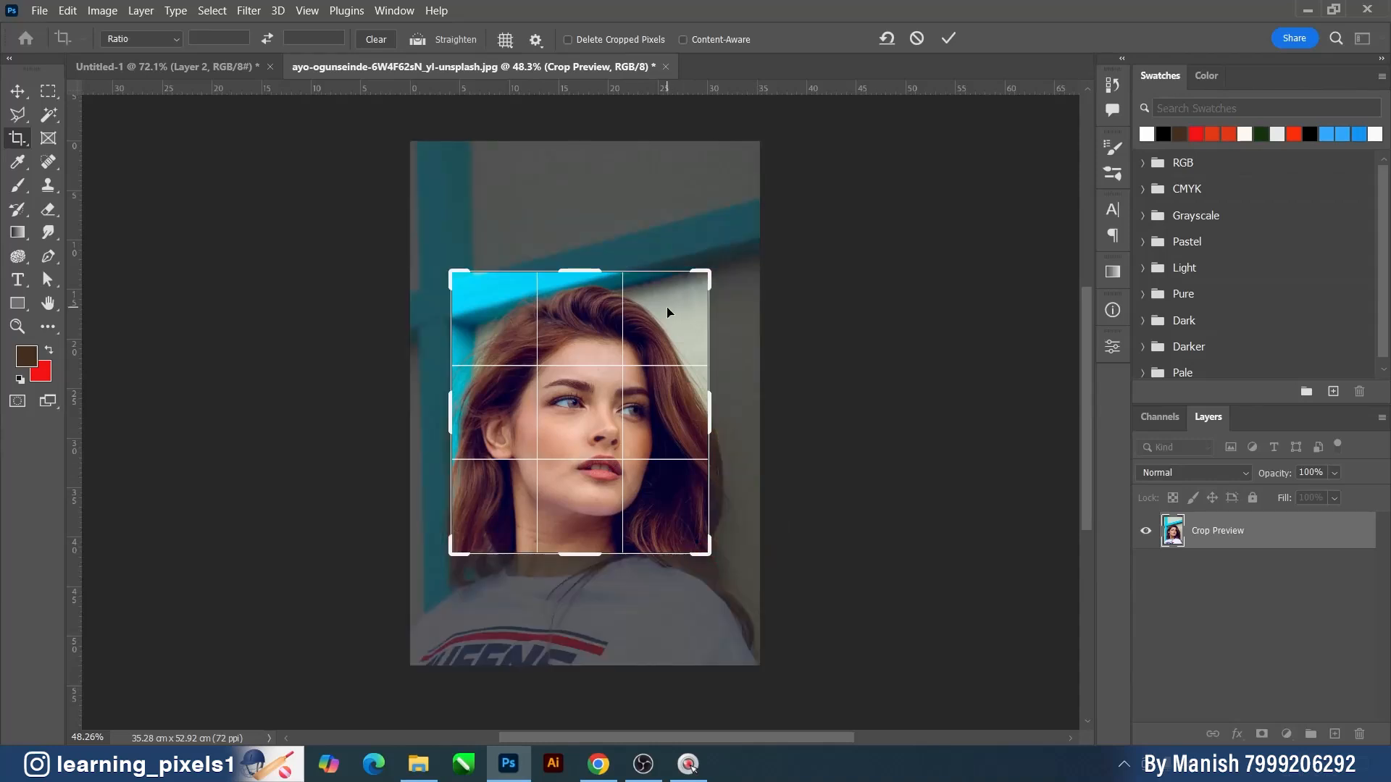
key("Return")
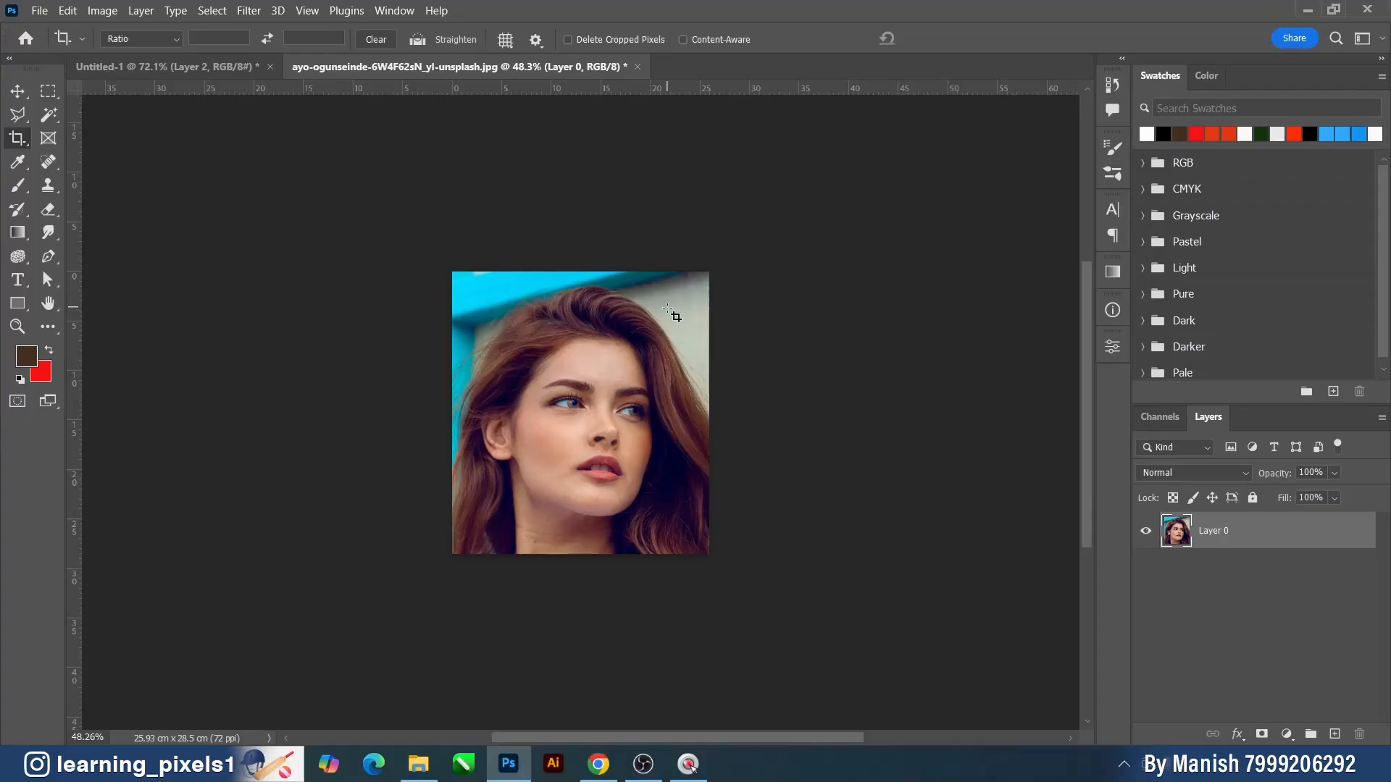
key("ctrl+KP_0")
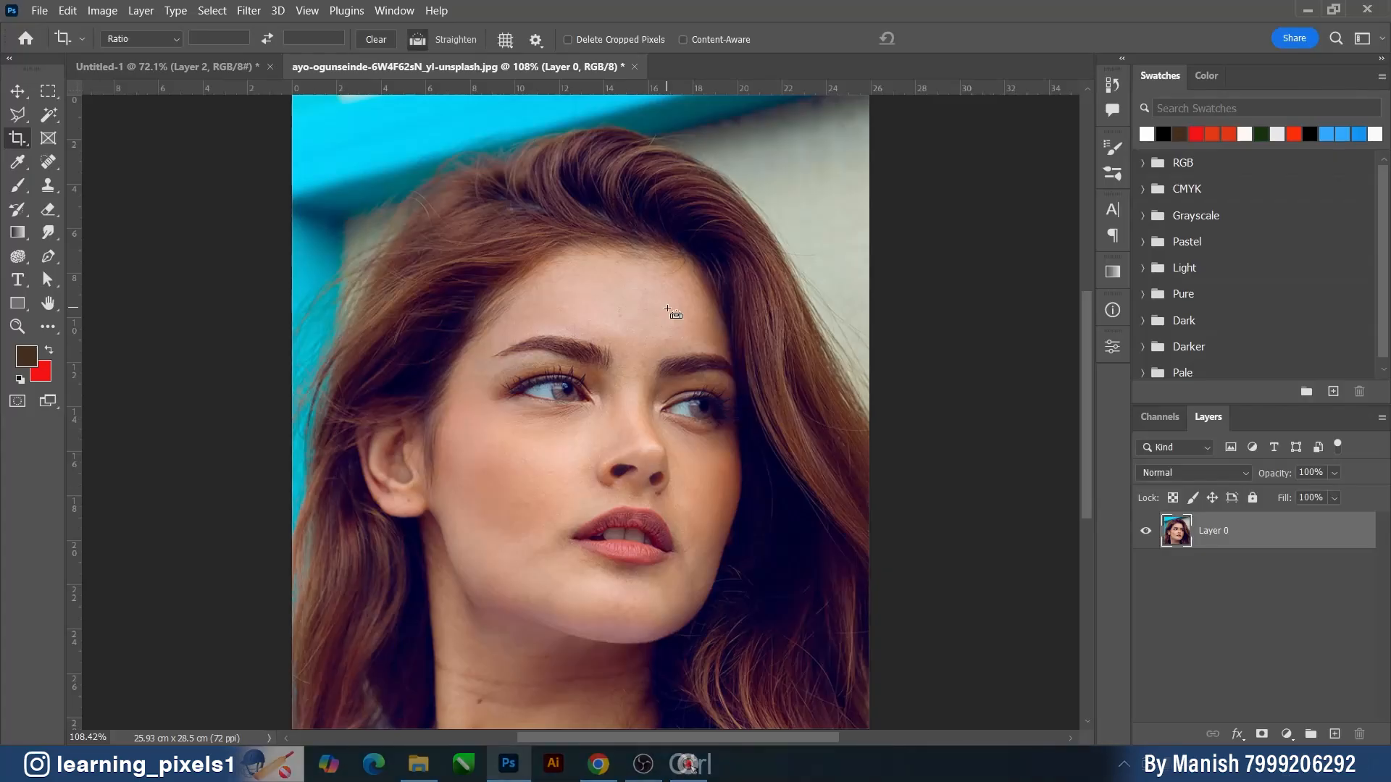
- Undo the portrait's tight crop and leave the photo uncropped
key("ctrl+z")
key("ctrl+KP_0")
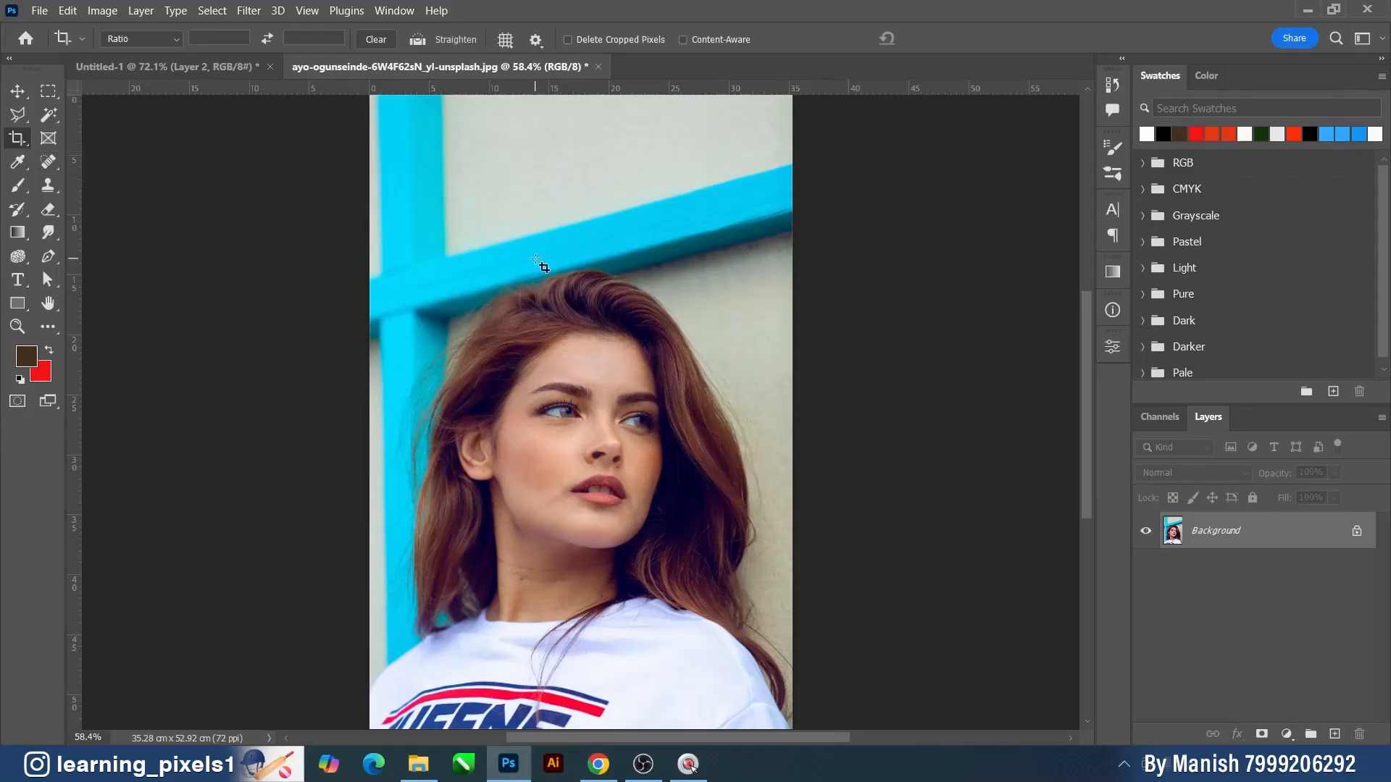
left_click(495, 272)
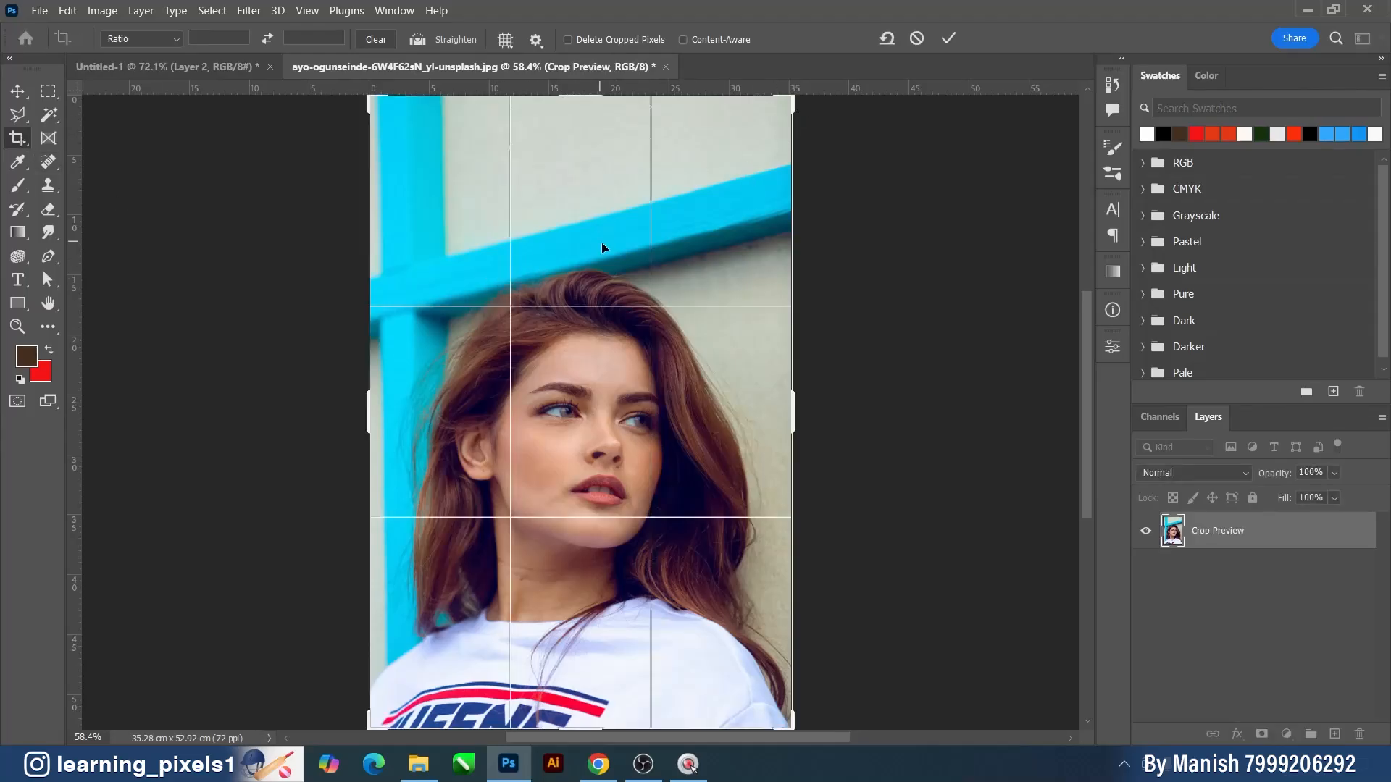
scroll(558, 315, "down", 1)
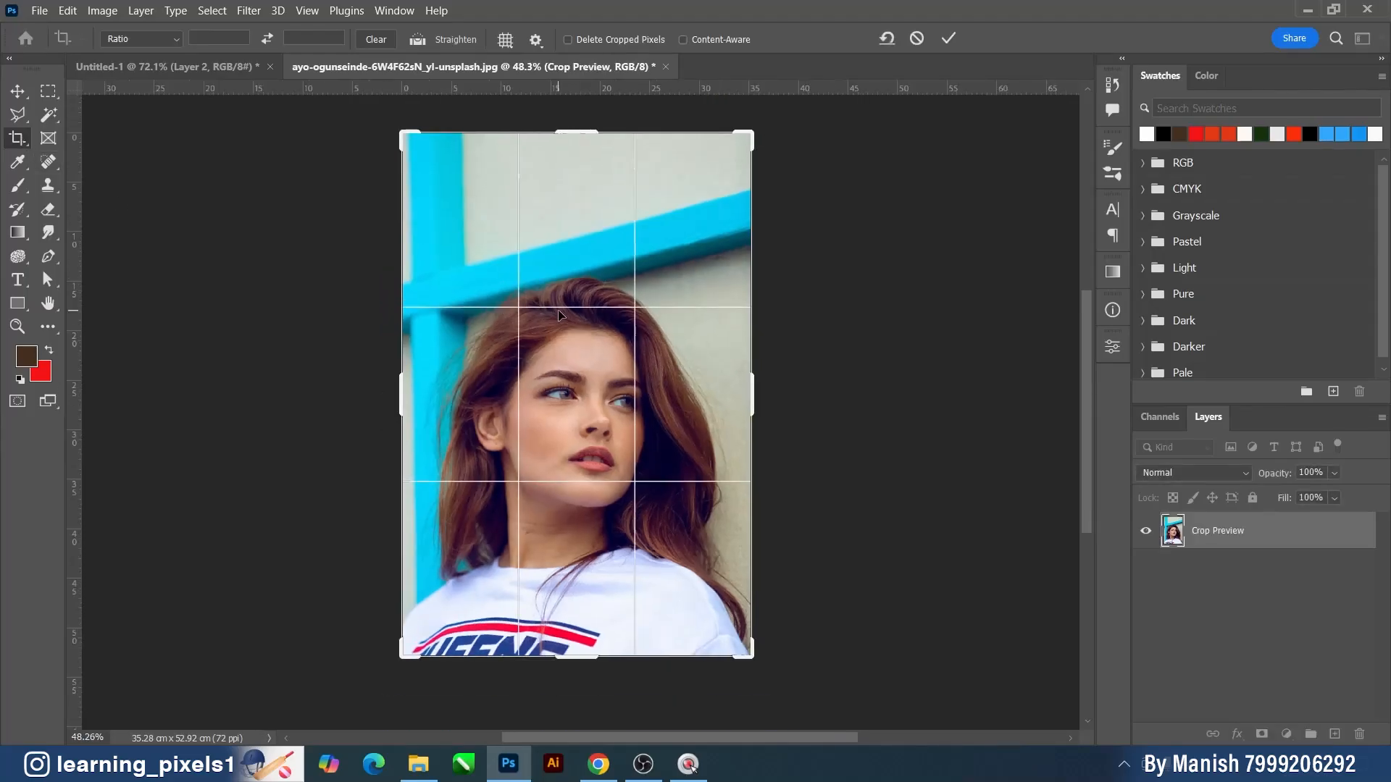
left_click(916, 40)
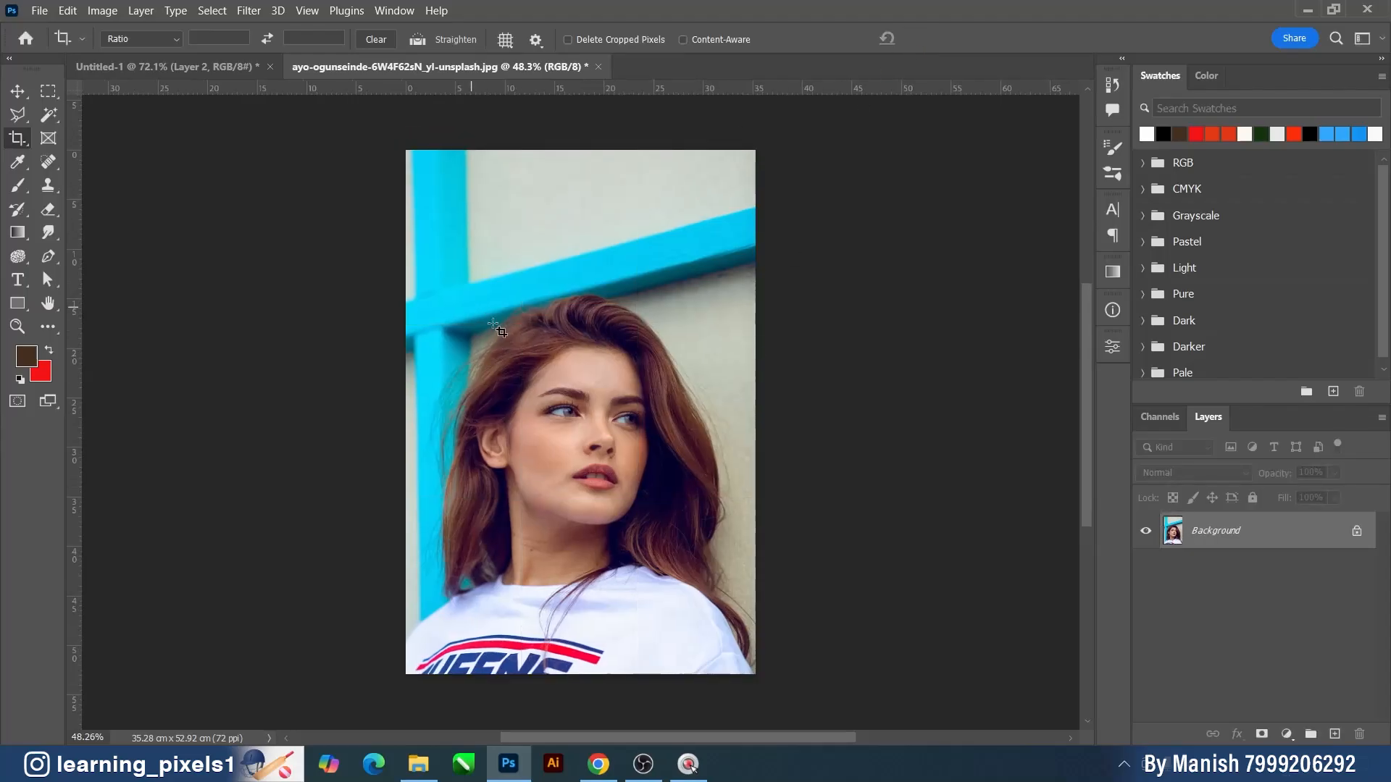
left_click(14, 137)
left_click_drag(484, 301, 693, 550)
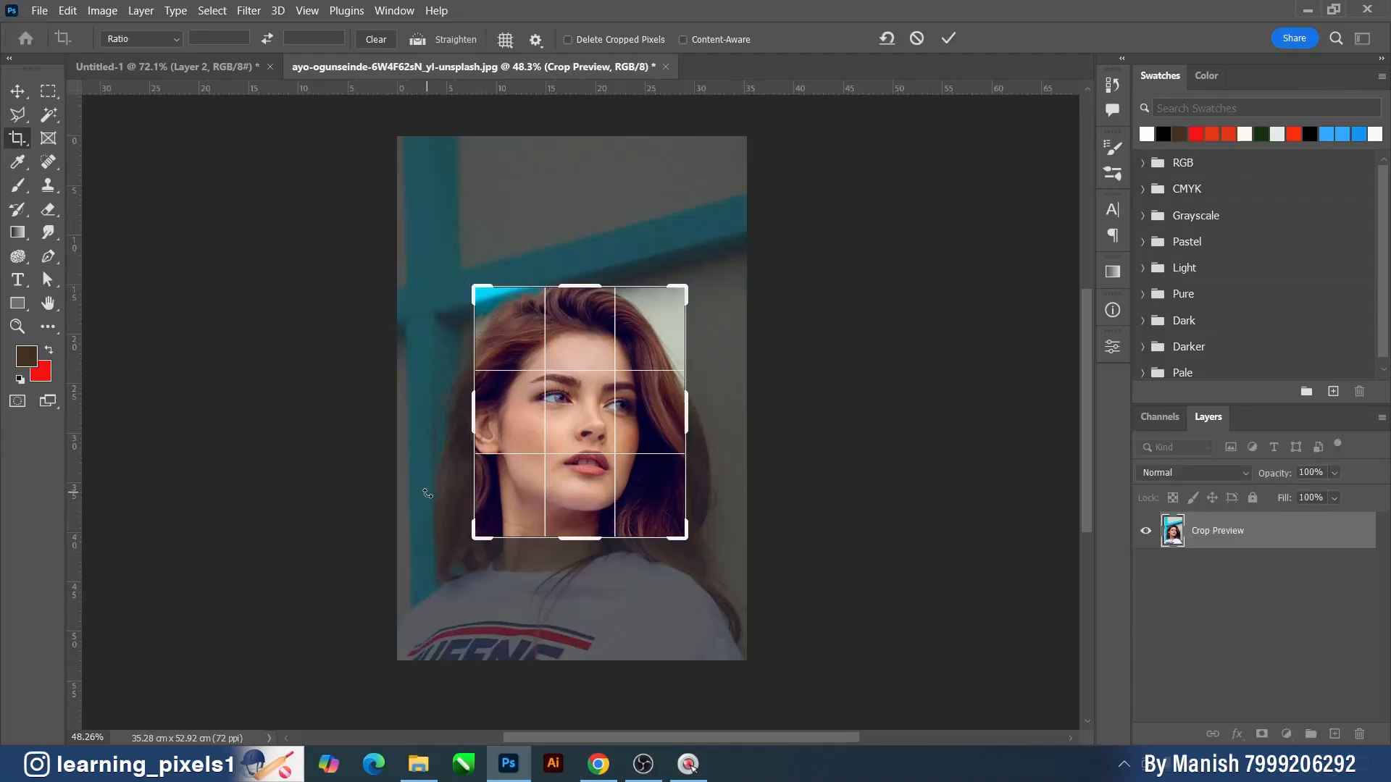
left_click_drag(469, 412, 453, 406)
left_click_drag(699, 417, 715, 417)
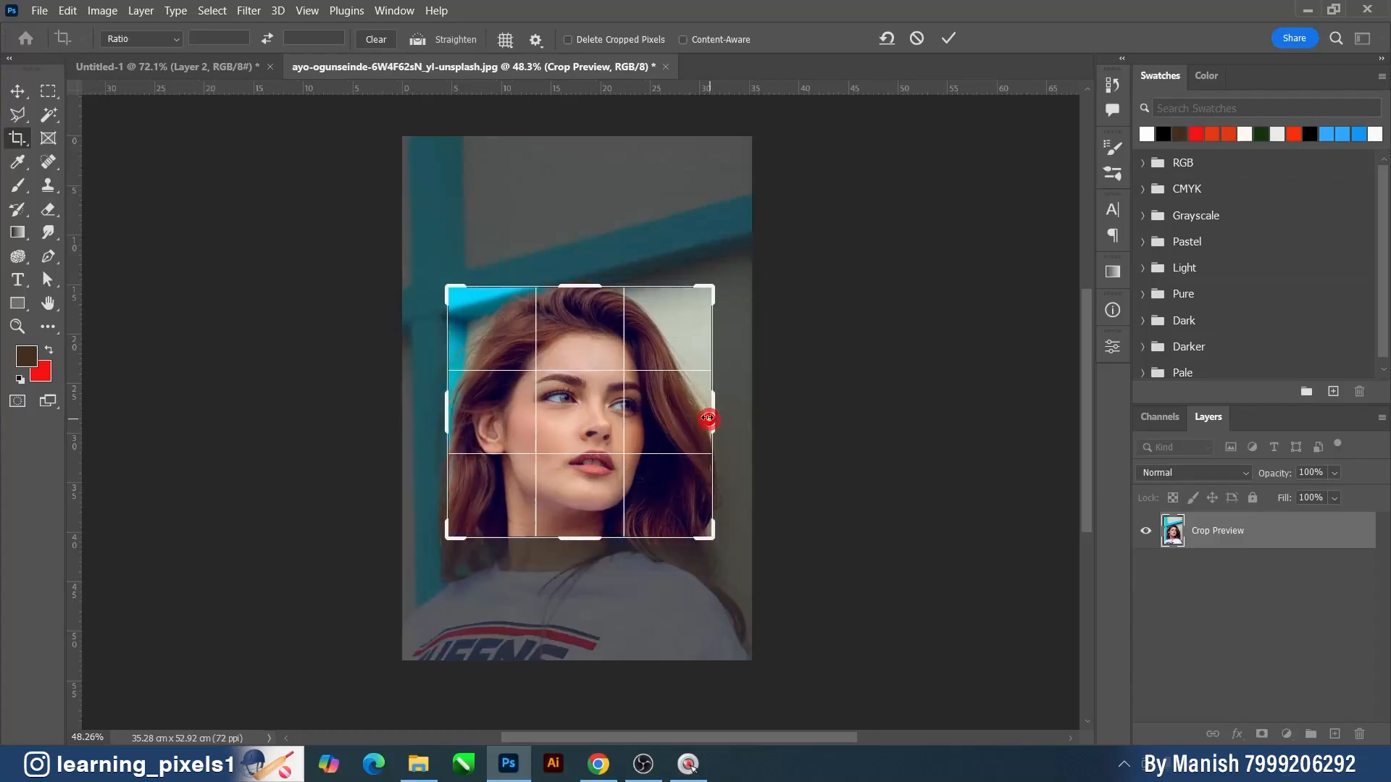
left_click_drag(582, 287, 587, 266)
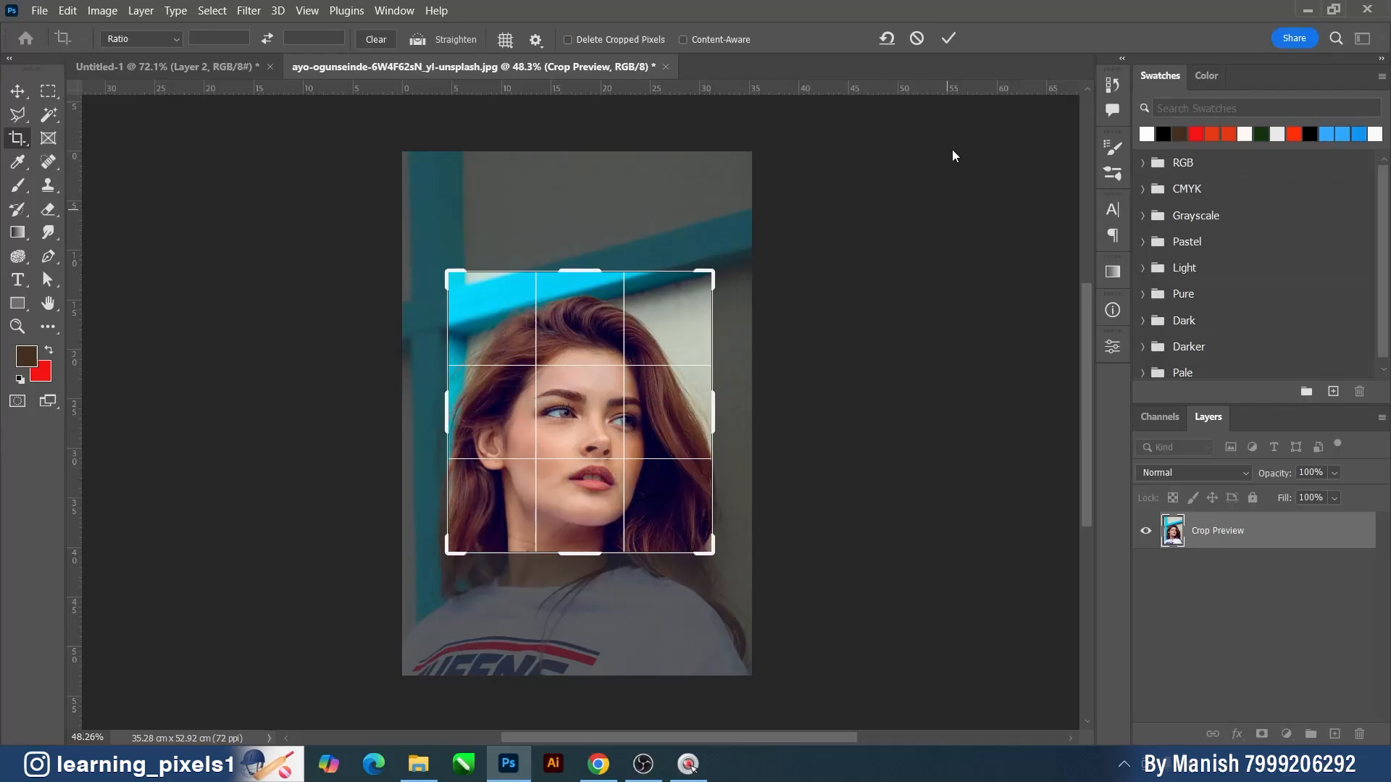
left_click(922, 42)
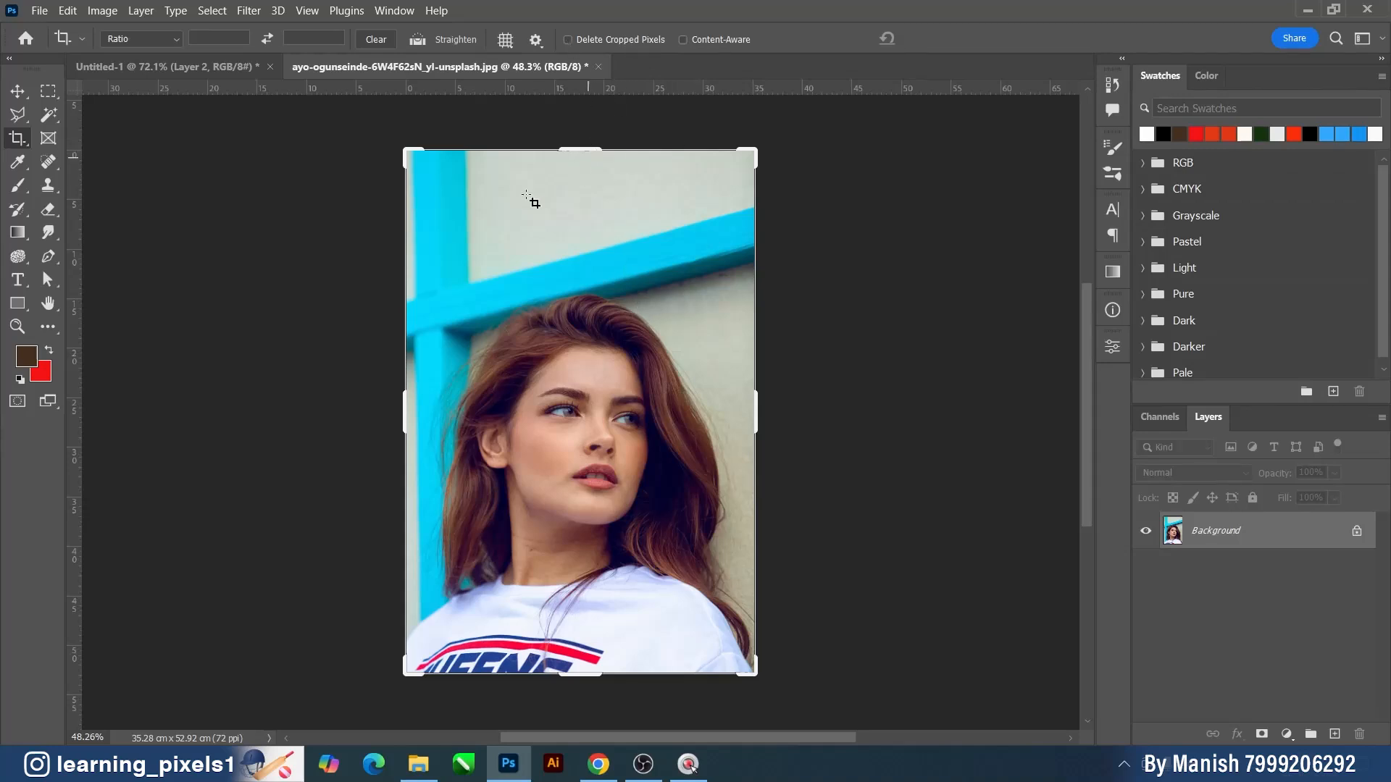
- Crop the portrait to about 27.8 × 30.1 cm and expand that crop to about 34.8 × 39.7 cm
left_click_drag(444, 288, 720, 585)
left_click(948, 40)
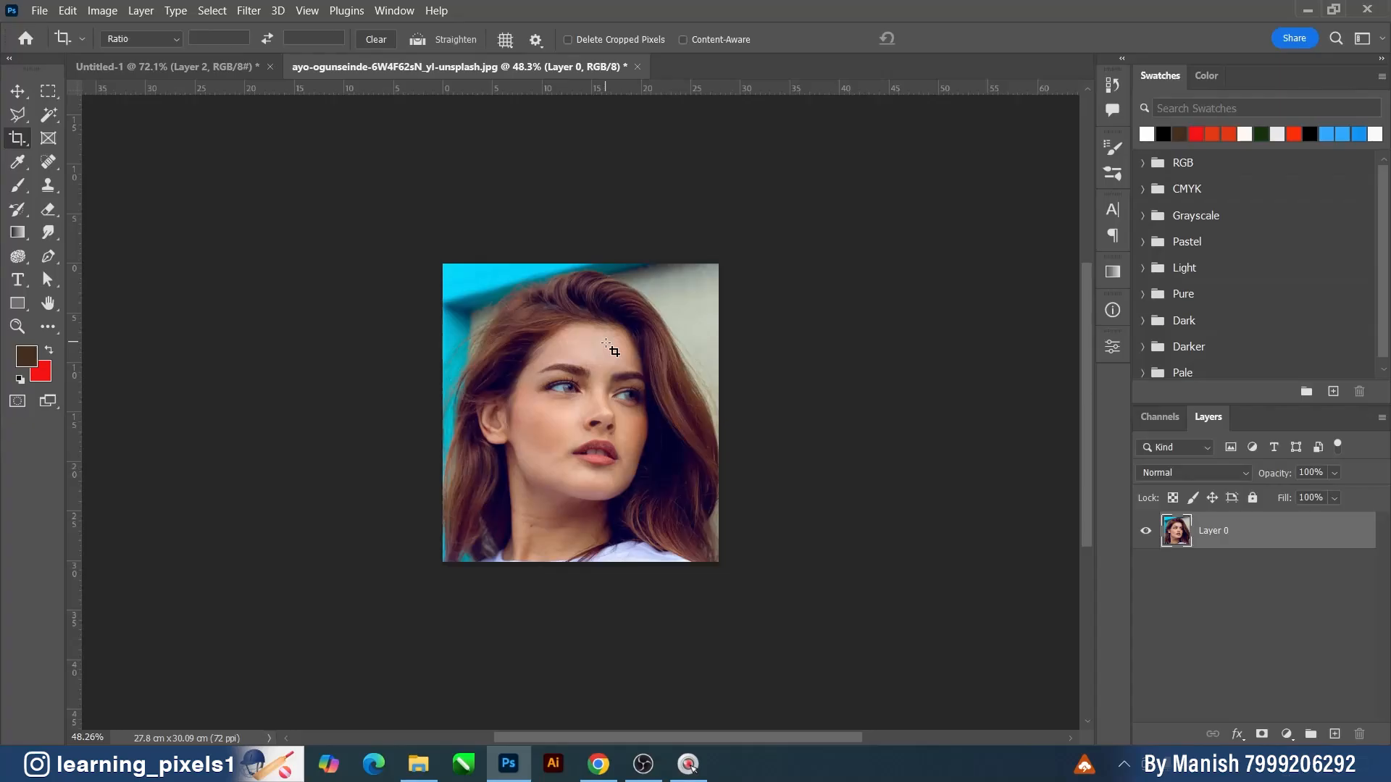
left_click(612, 351)
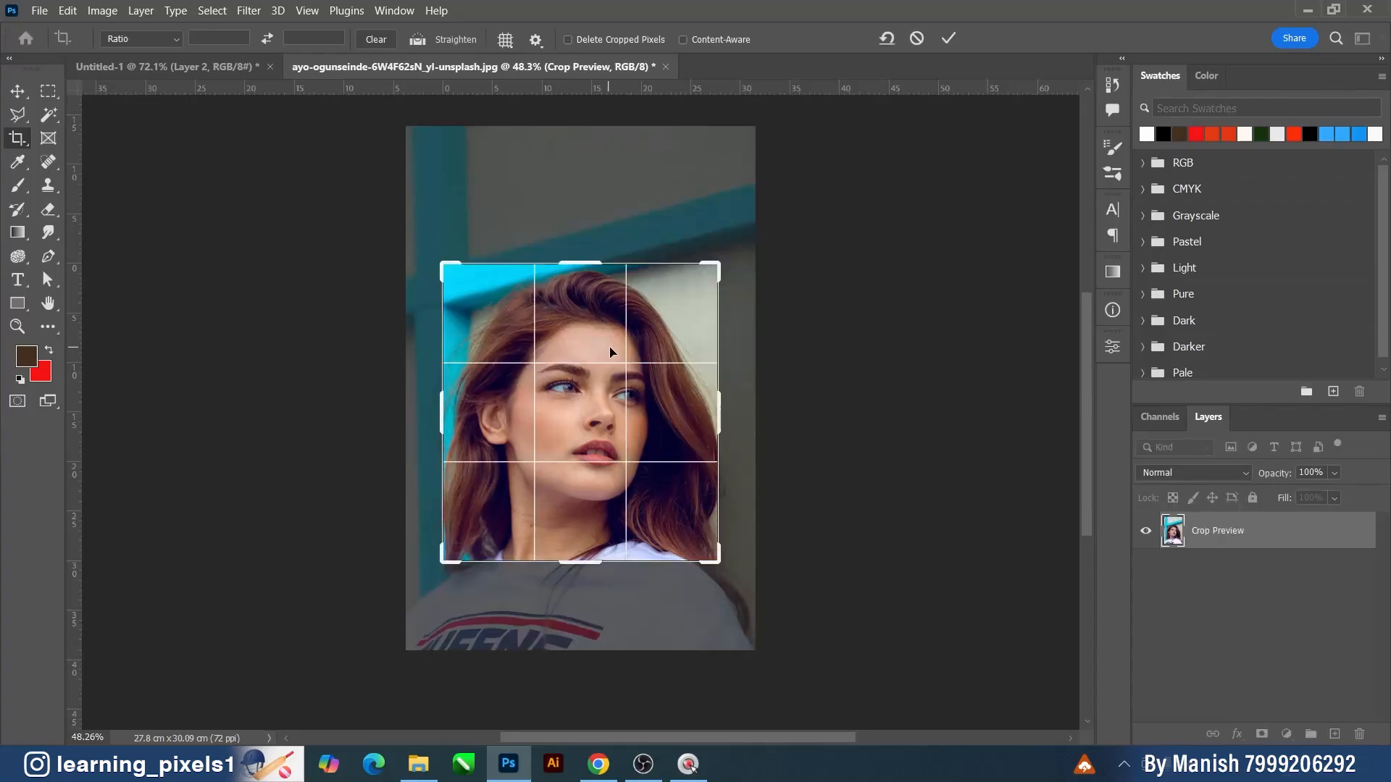
left_click(580, 399)
left_click(574, 392)
left_click_drag(441, 267, 440, 218)
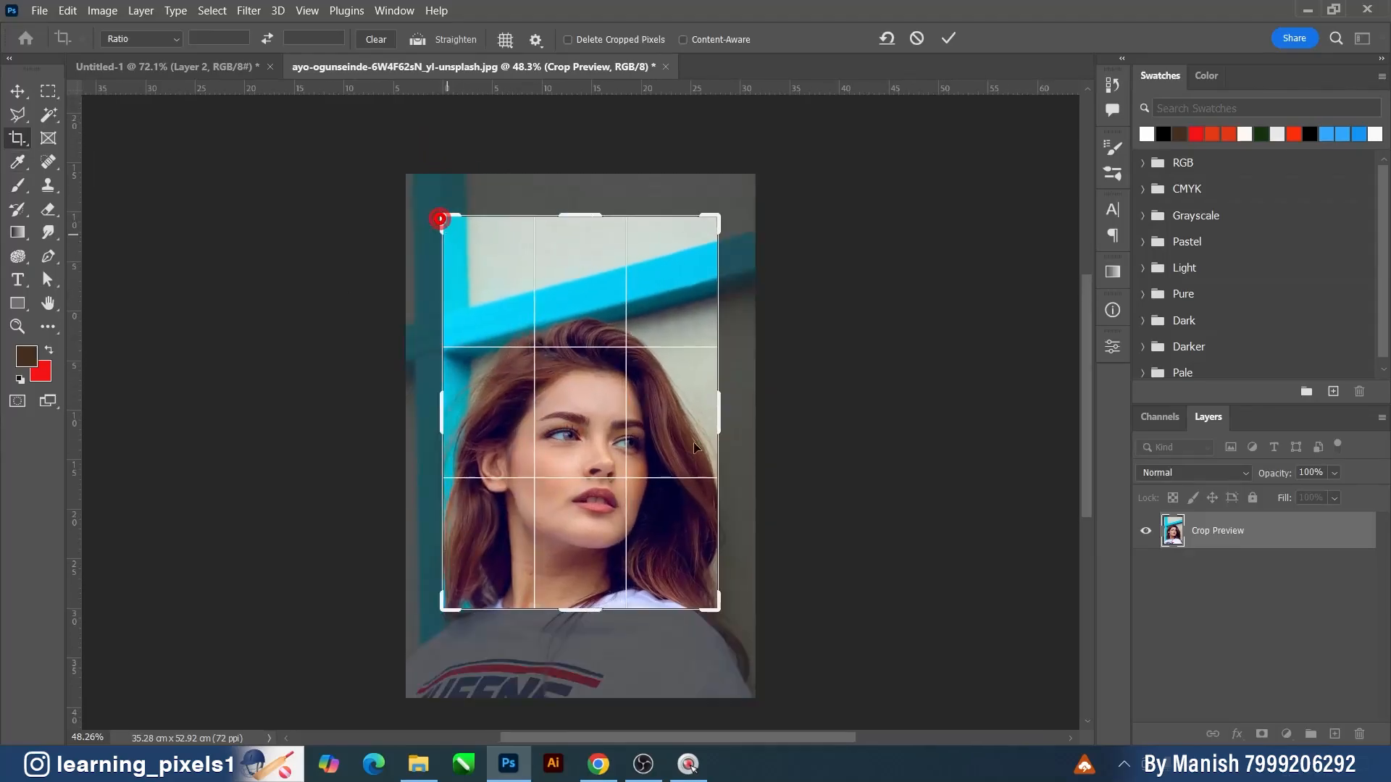
left_click_drag(718, 412, 739, 413)
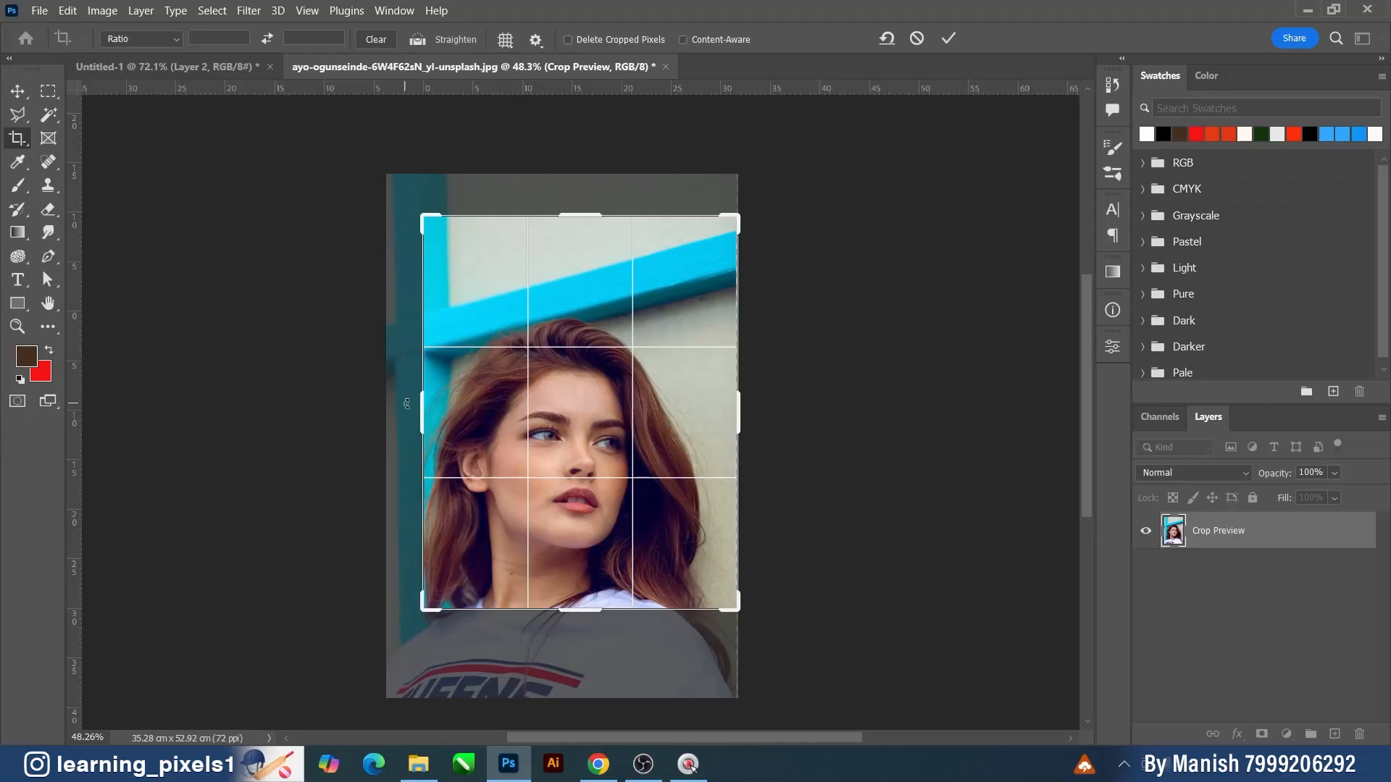
mouse_move(424, 412)
left_mouse_down()
mouse_move(400, 412)
mouse_move(412, 412)
left_mouse_up()
key("Return")
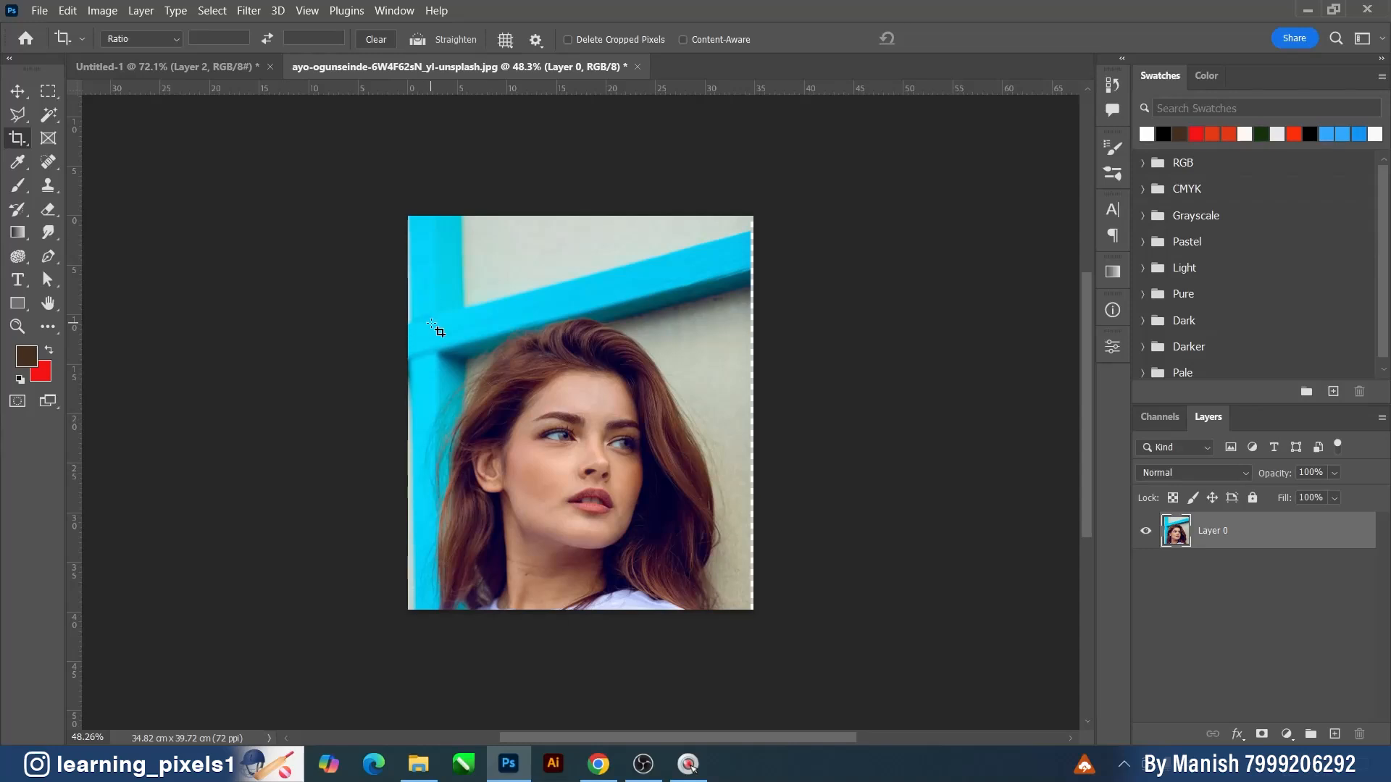
- Undo both portrait crops and set the foreground colour to white and the background colour to black
key("ctrl+z")
key("d")
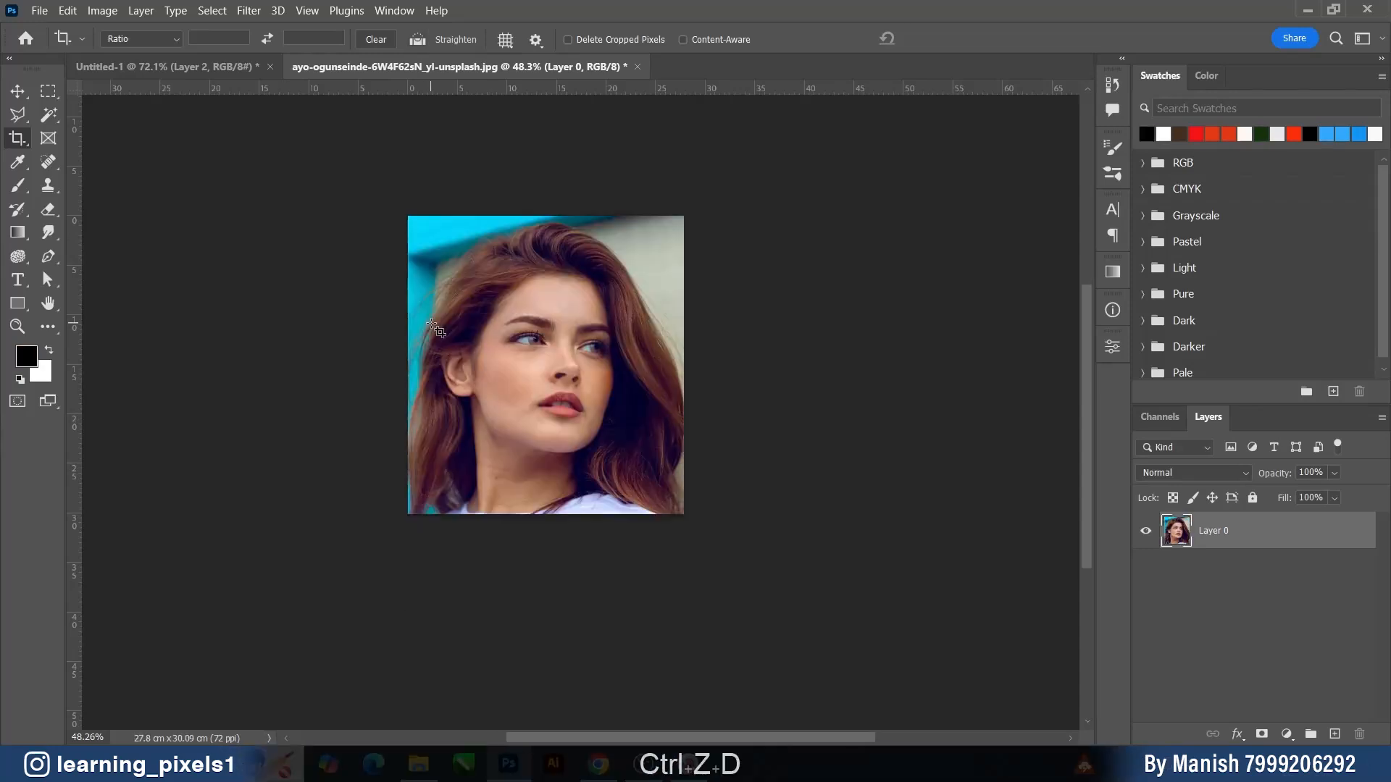
key("x")
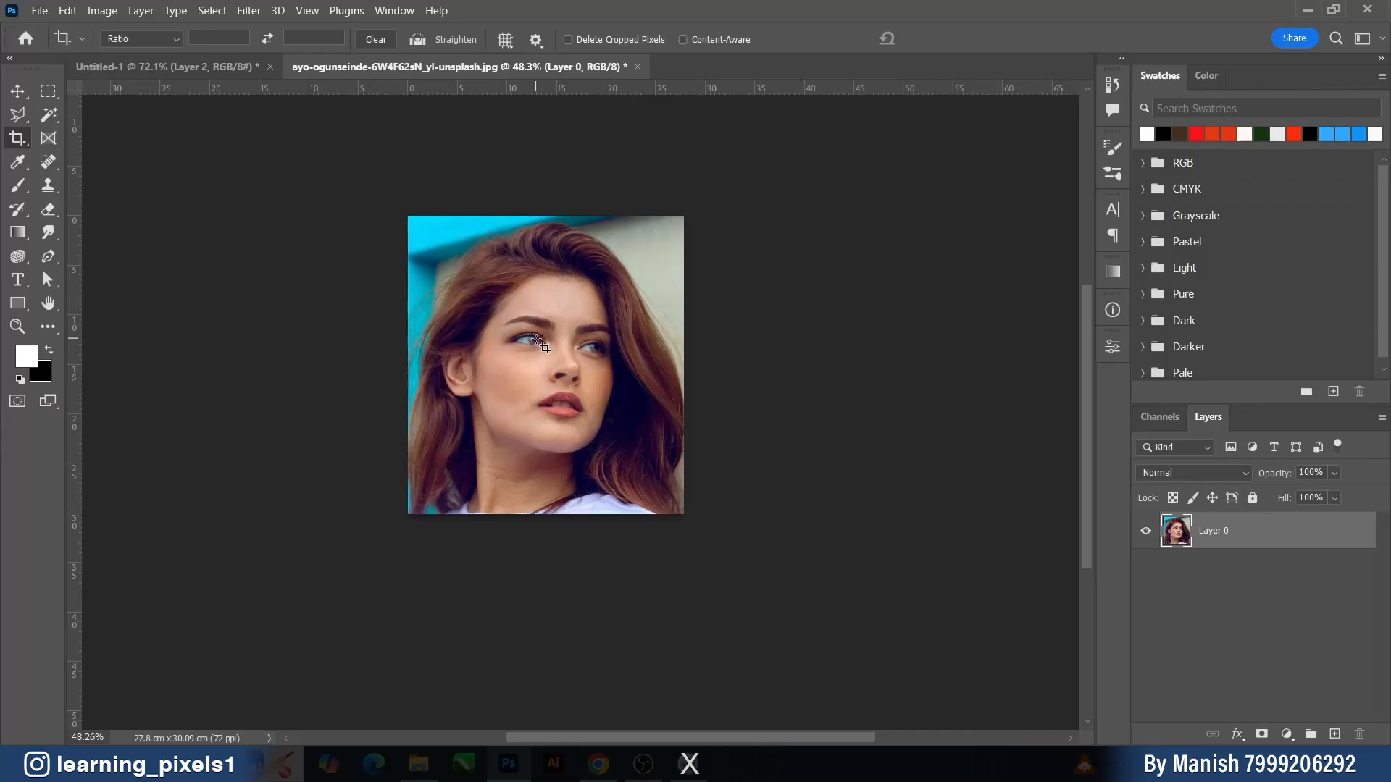
key("ctrl+z")
key("space")
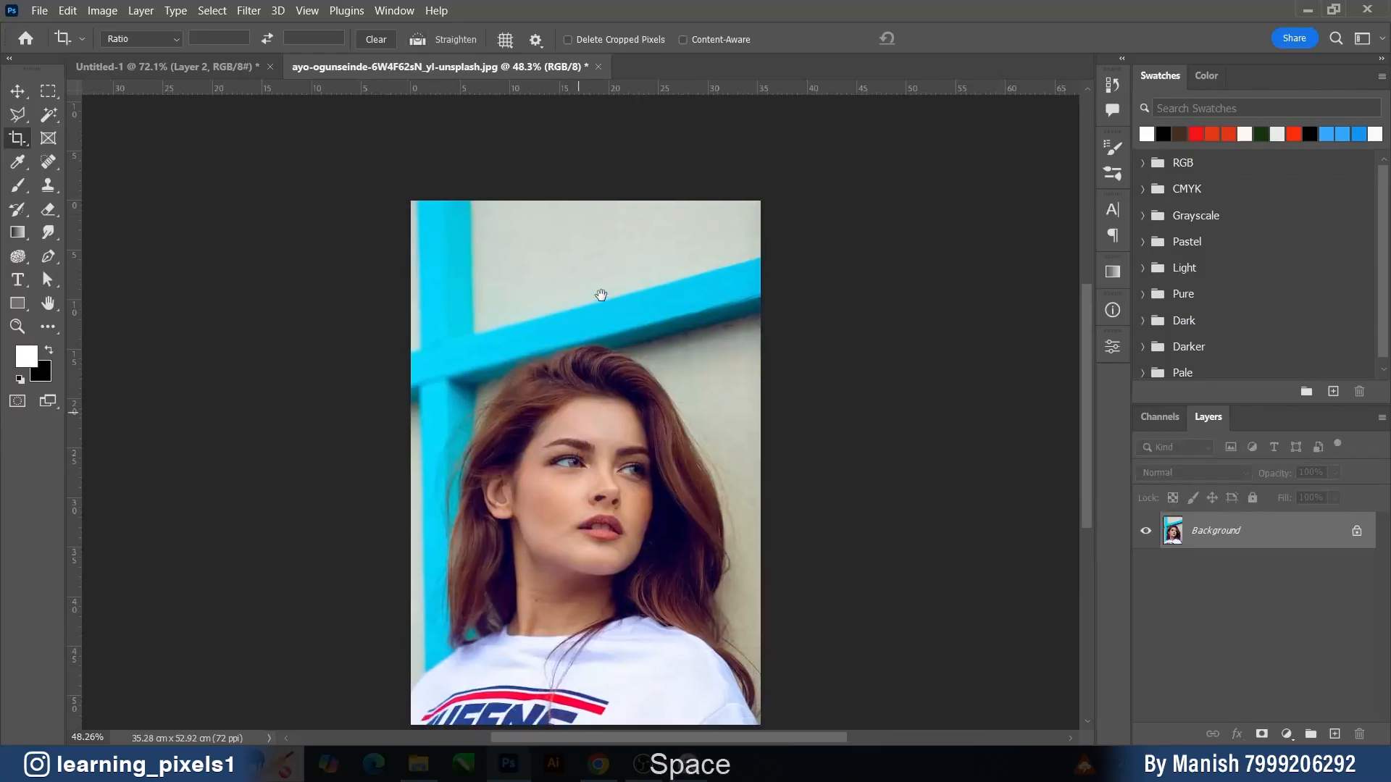
left_click_drag(601, 295, 616, 202)
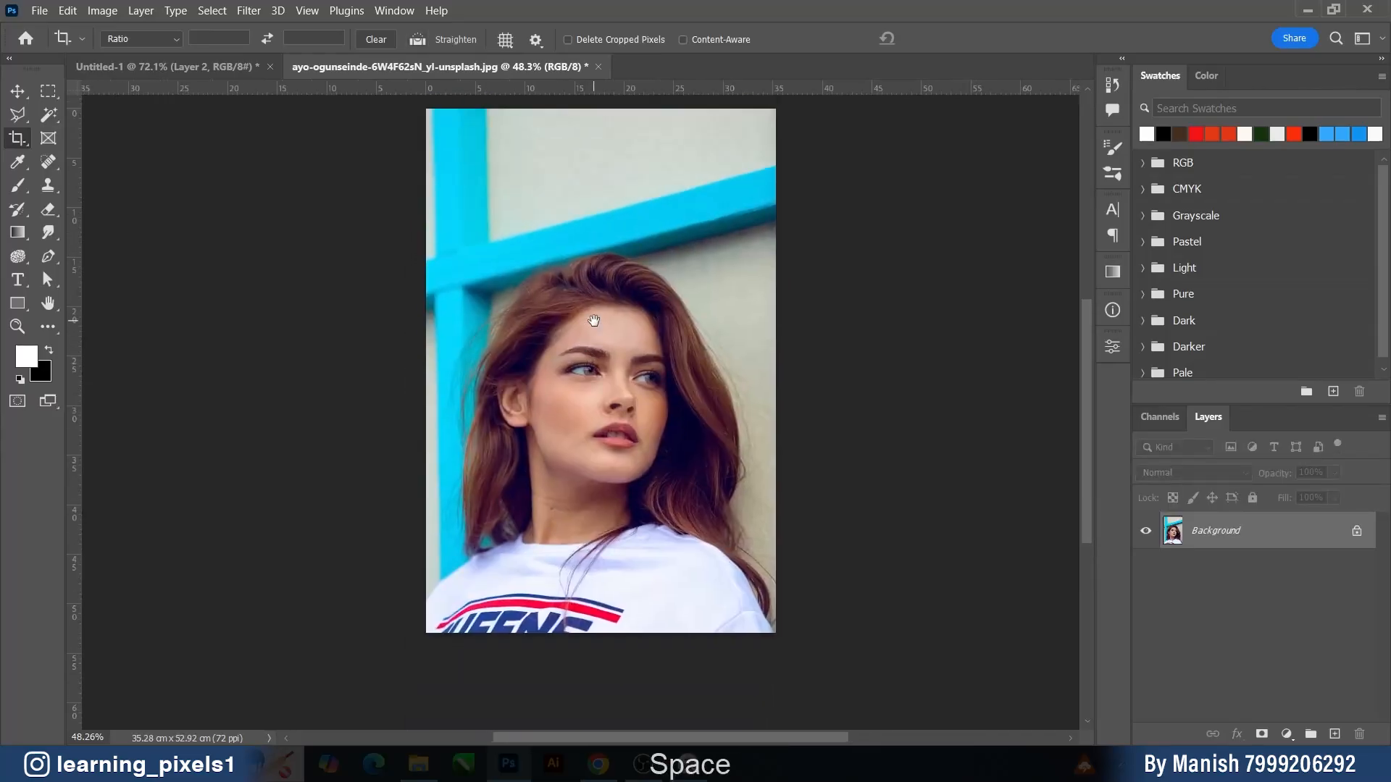
- Enable Delete Cropped Pixels and crop the portrait around the head to about 29.95 × 31.9 cm
left_click(568, 40)
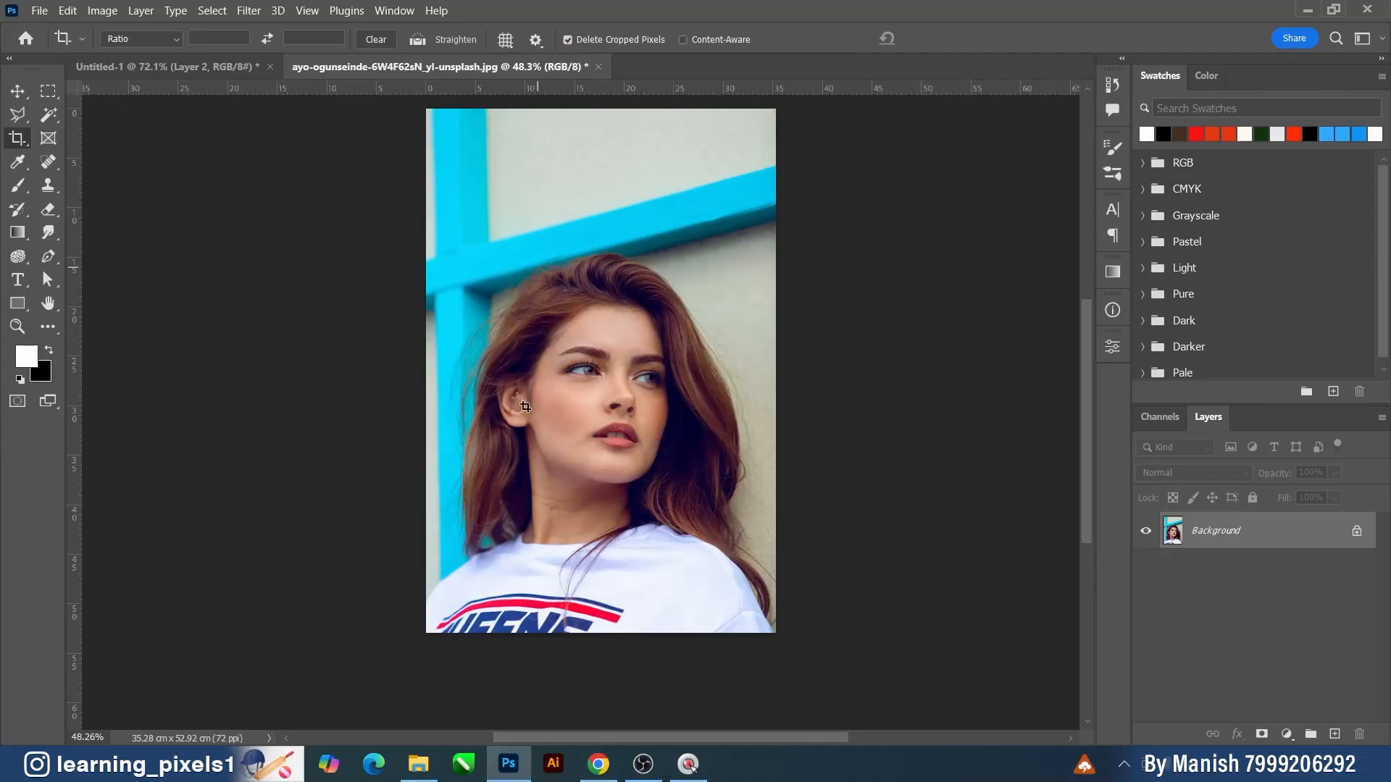
left_click_drag(447, 210, 745, 527)
key("Return")
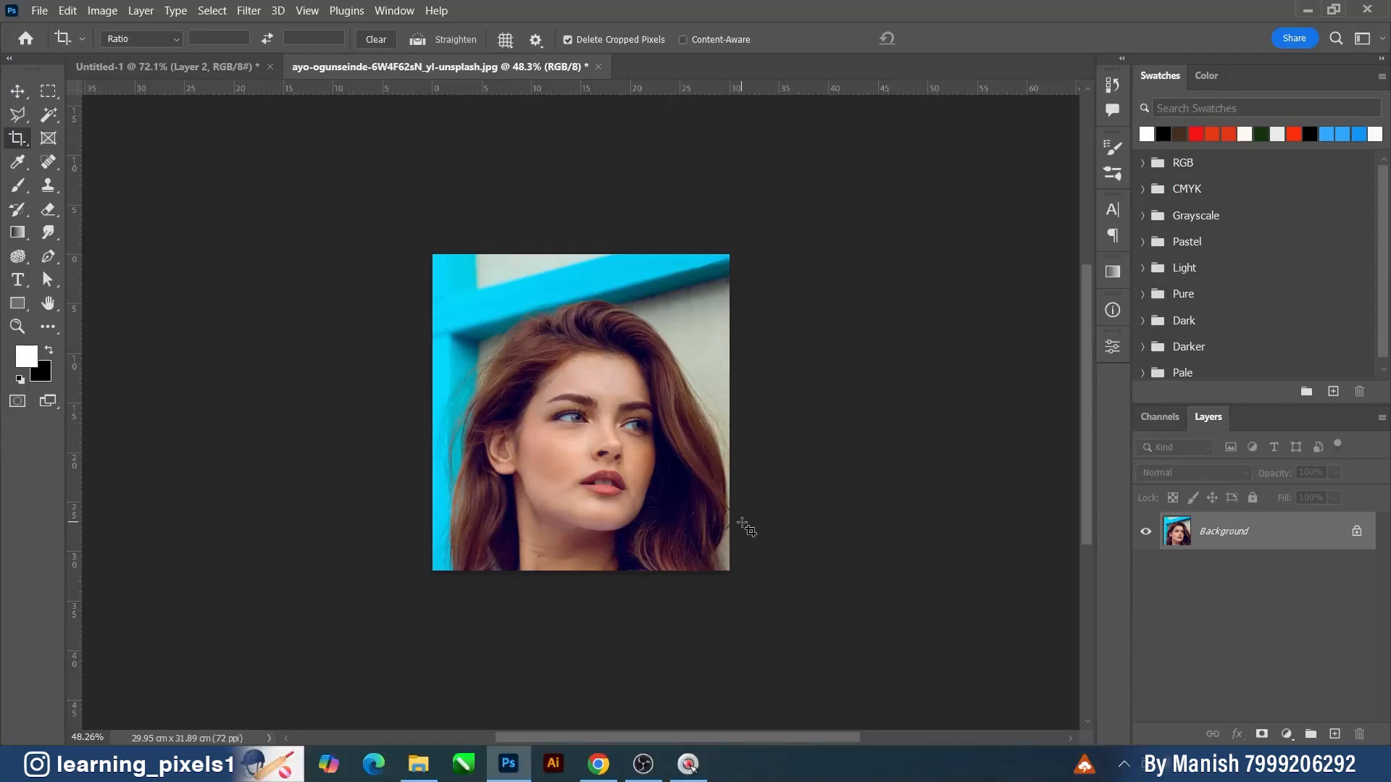
- Expand the cropped portrait's canvas upward to a height of about 44.2 cm, keeping its width
left_click(628, 473)
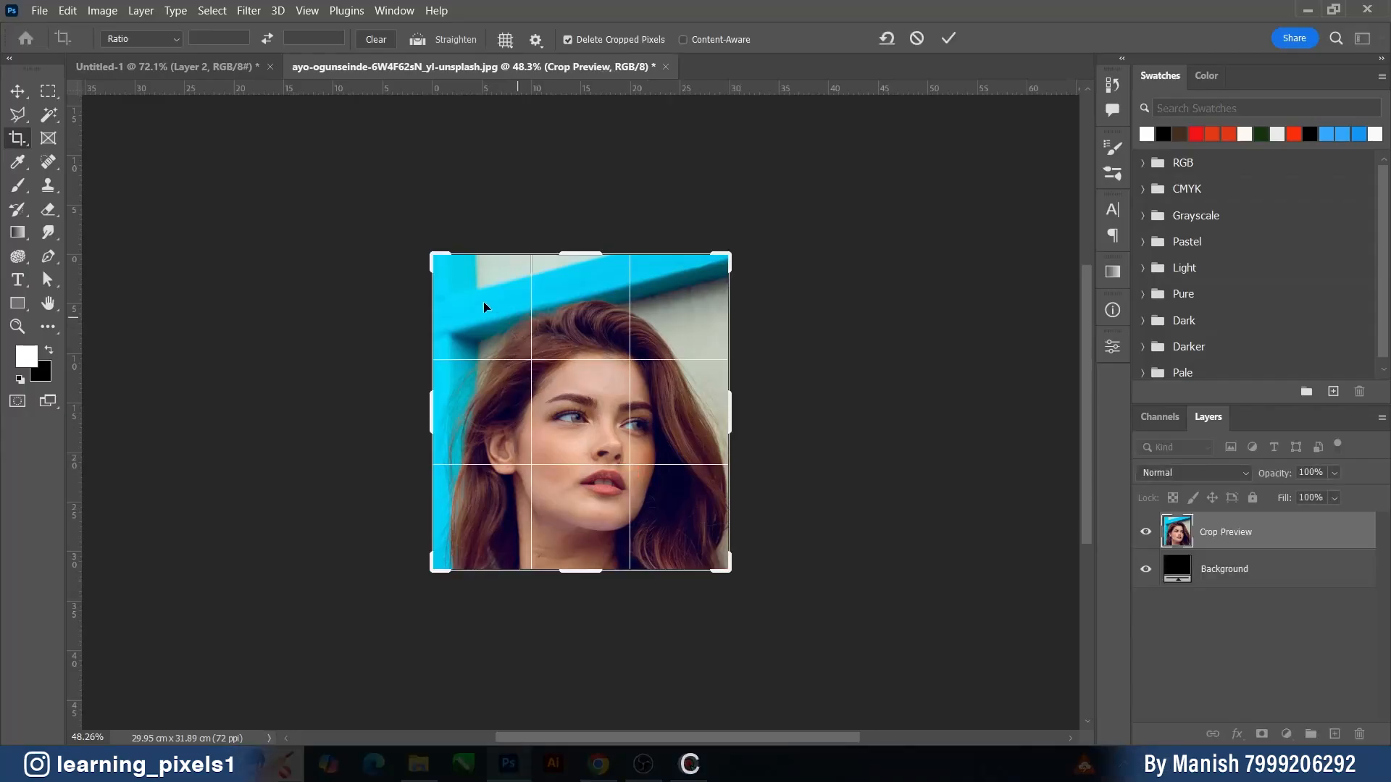
left_click_drag(432, 259, 411, 194)
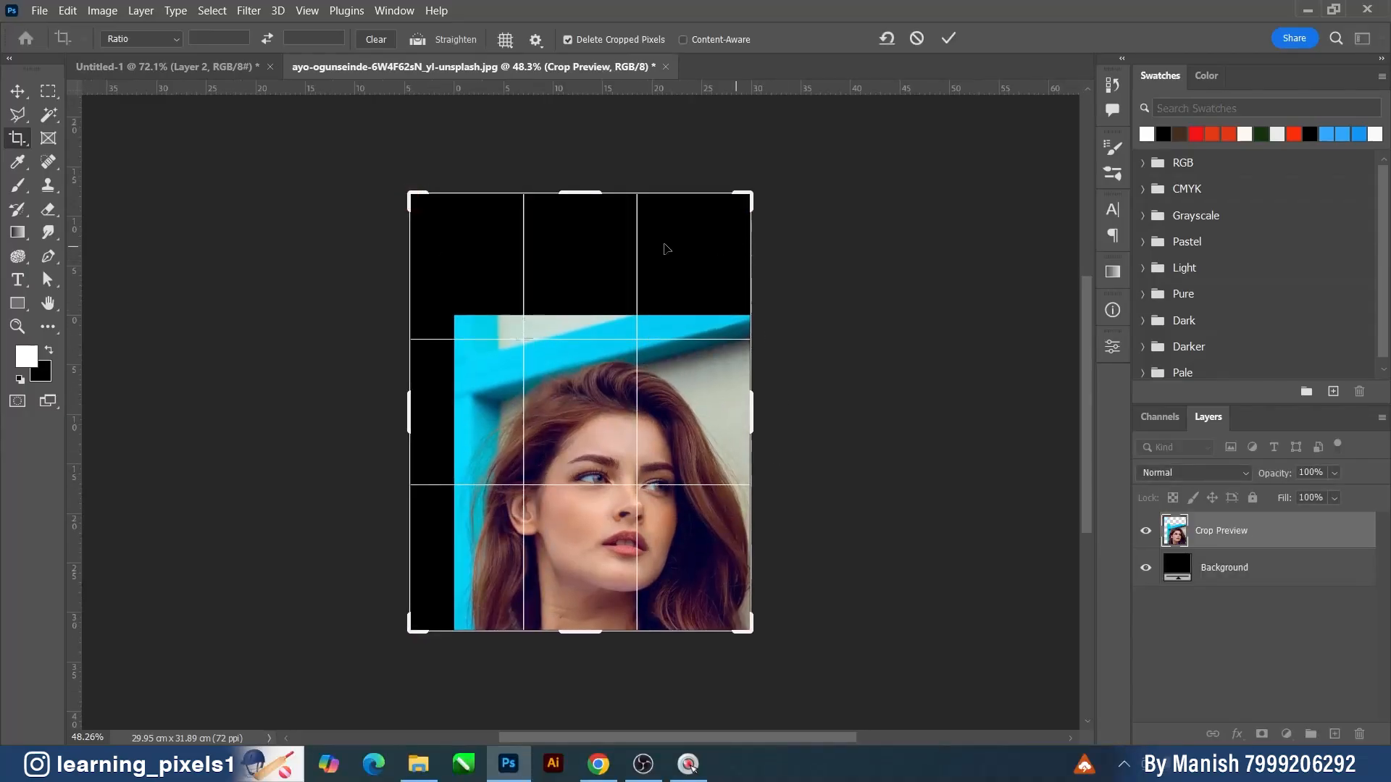
left_click_drag(412, 407, 425, 411)
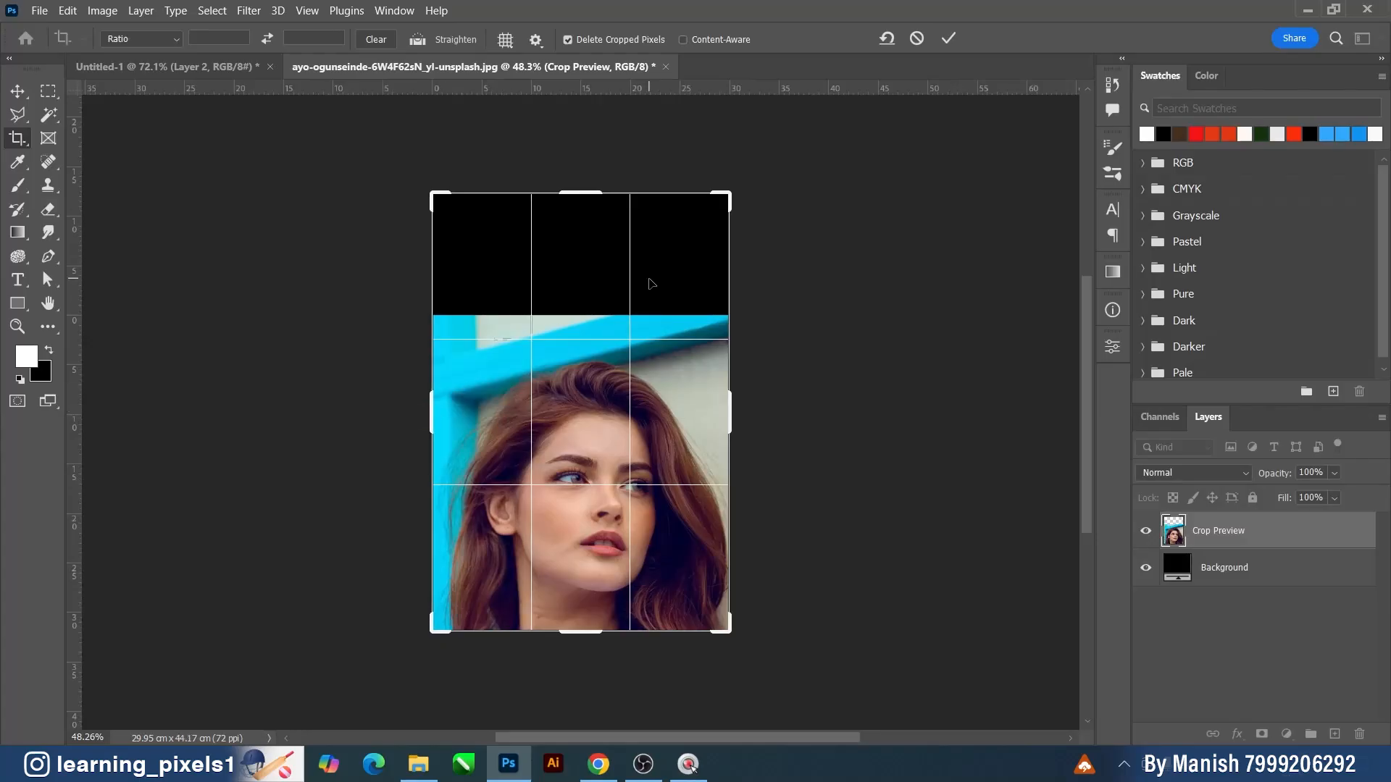
key("Return")
scroll(654, 284, "up", 2)
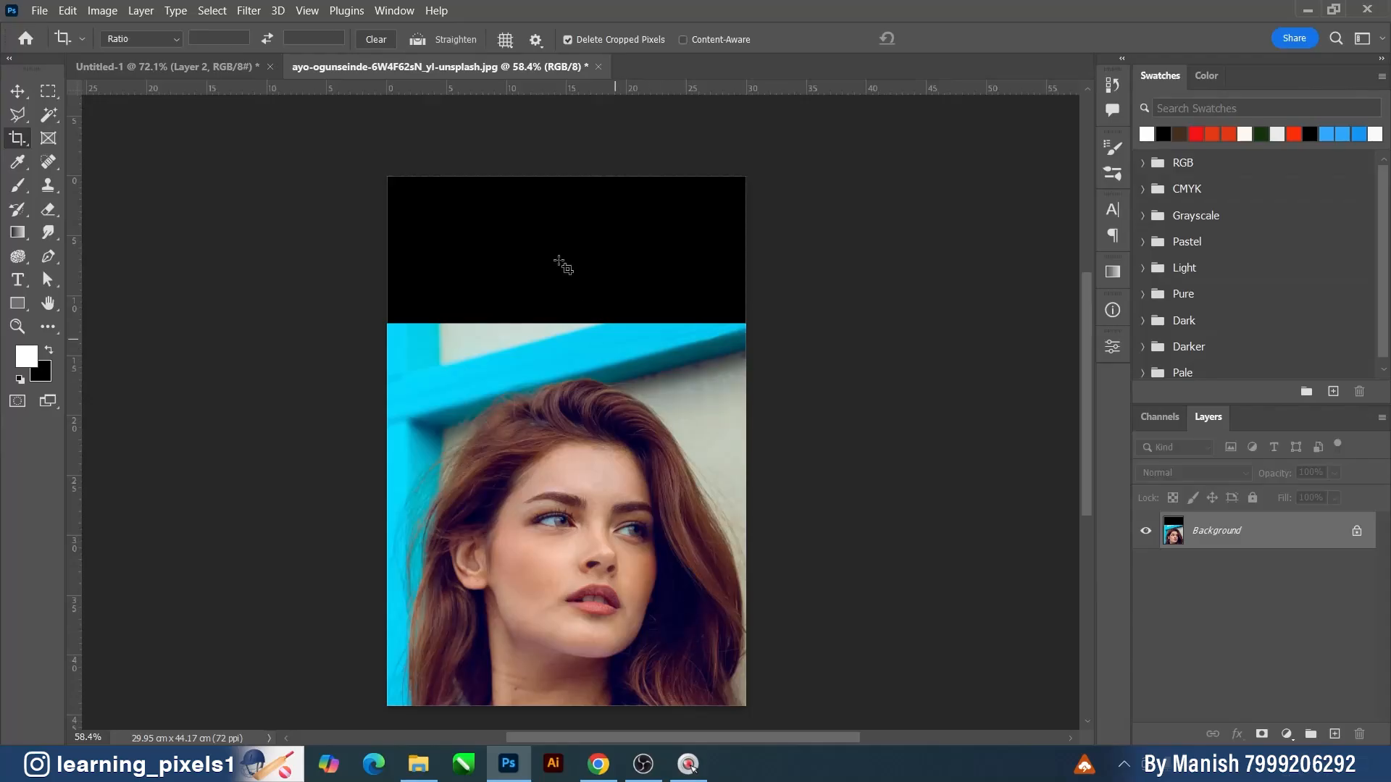
- Undo the canvas expansion, the crop and the earlier resize of the portrait, with Delete Cropped Pixels turned off
key("ctrl")
key("ctrl+z")
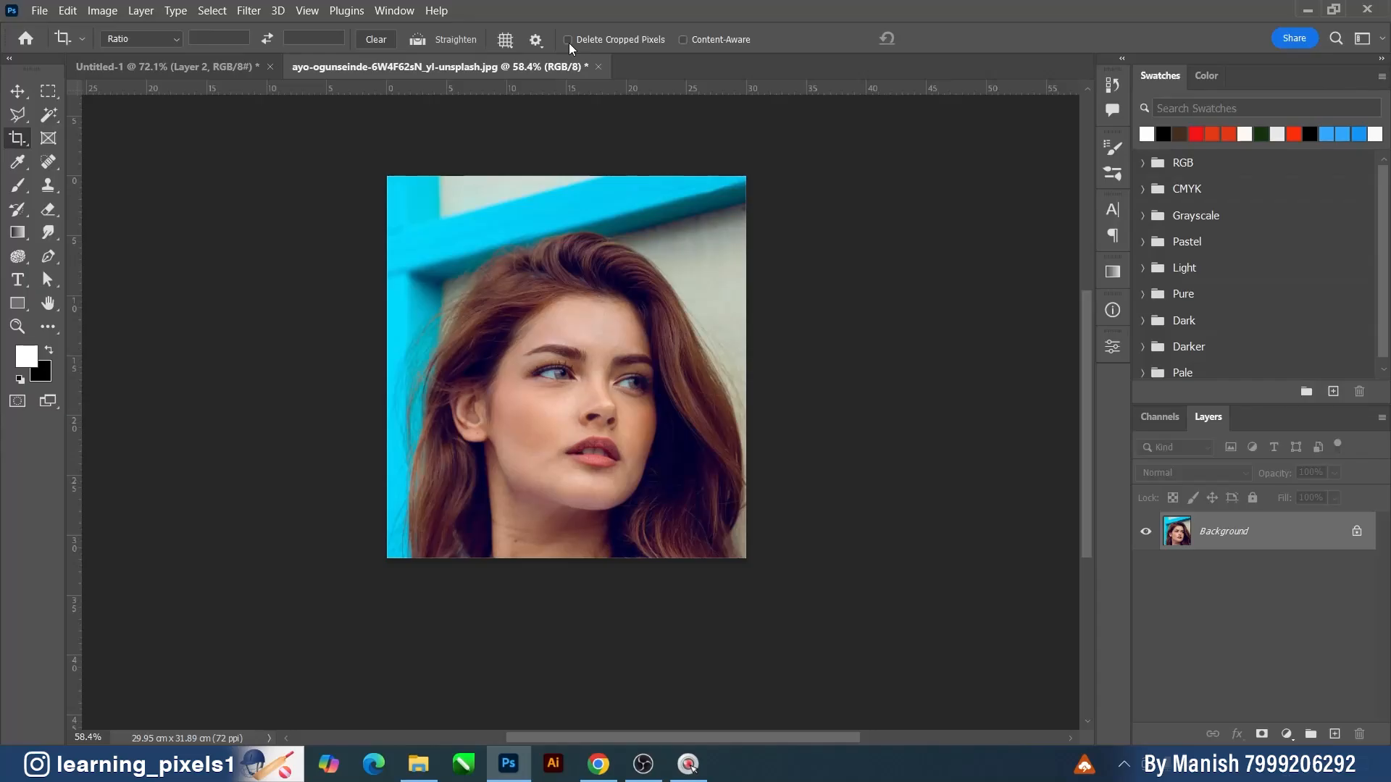
key("ctrl+z")
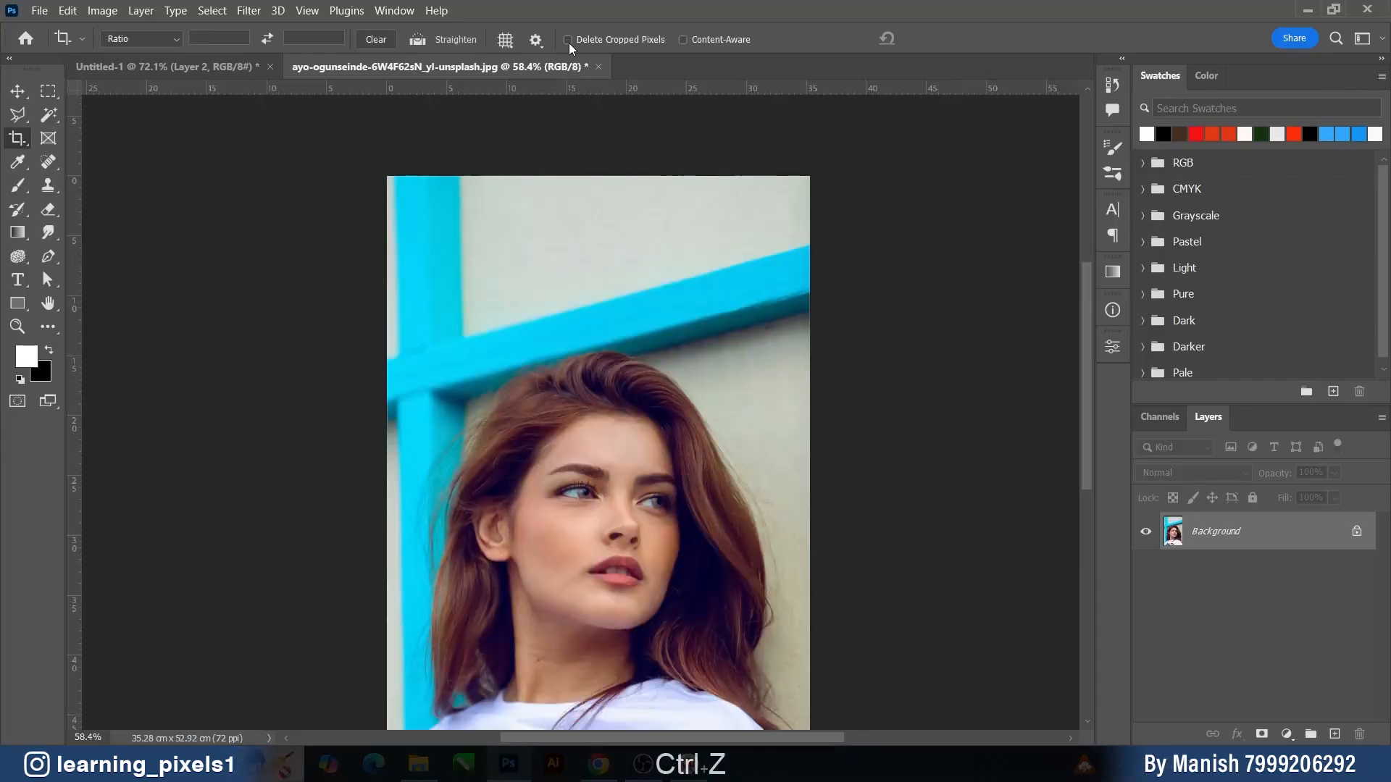
key("ctrl+z")
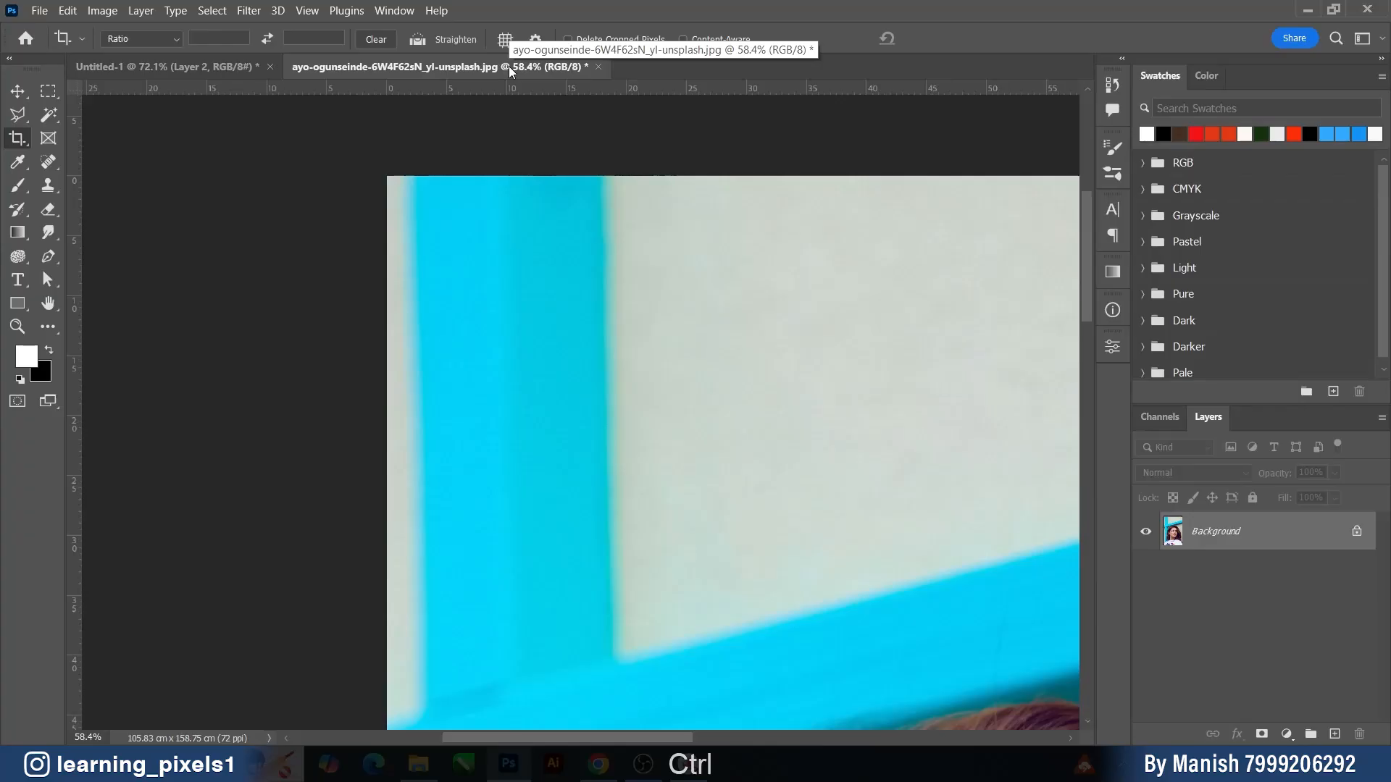
key("ctrl+0")
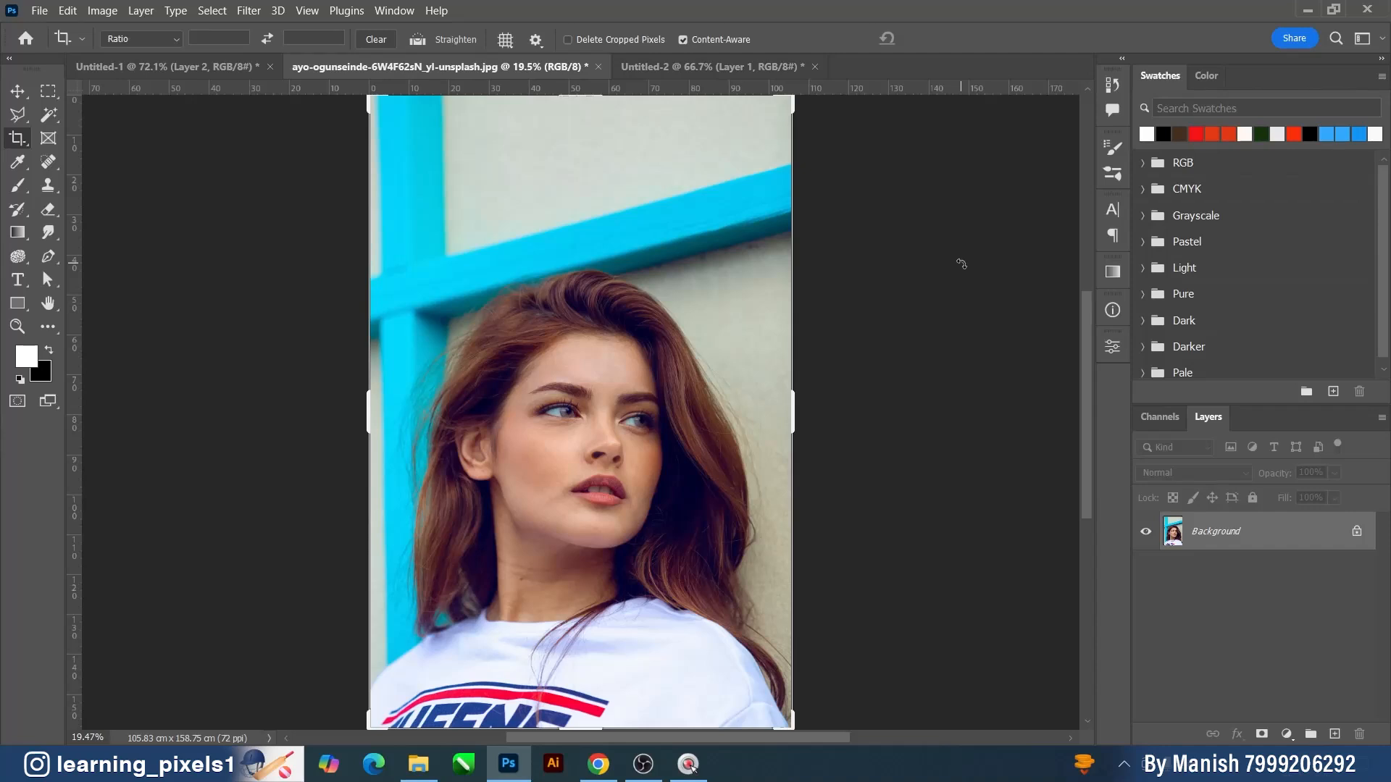
- Switch to the Untitled-2 photo of the seated woman and try a tighter crop from its upper-right corner
left_click(666, 69)
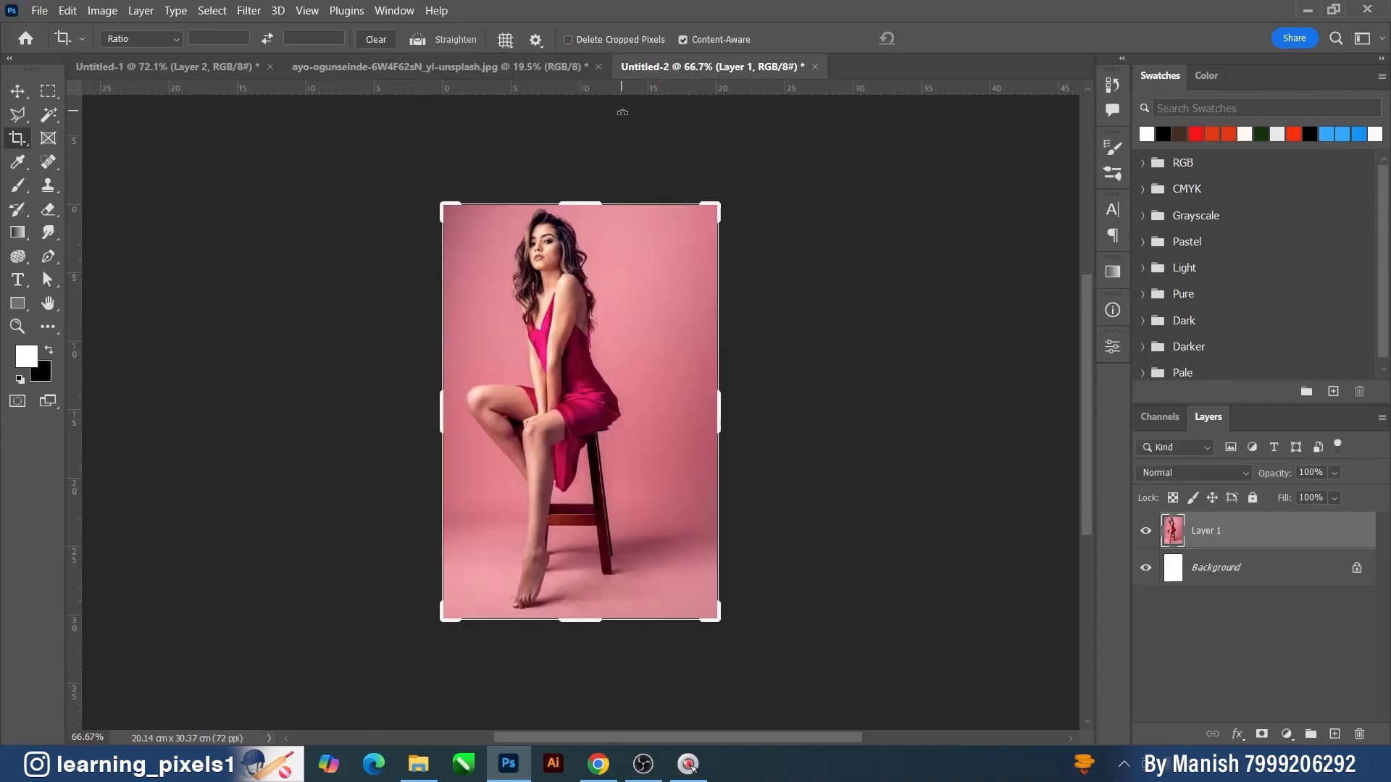
left_click(21, 93)
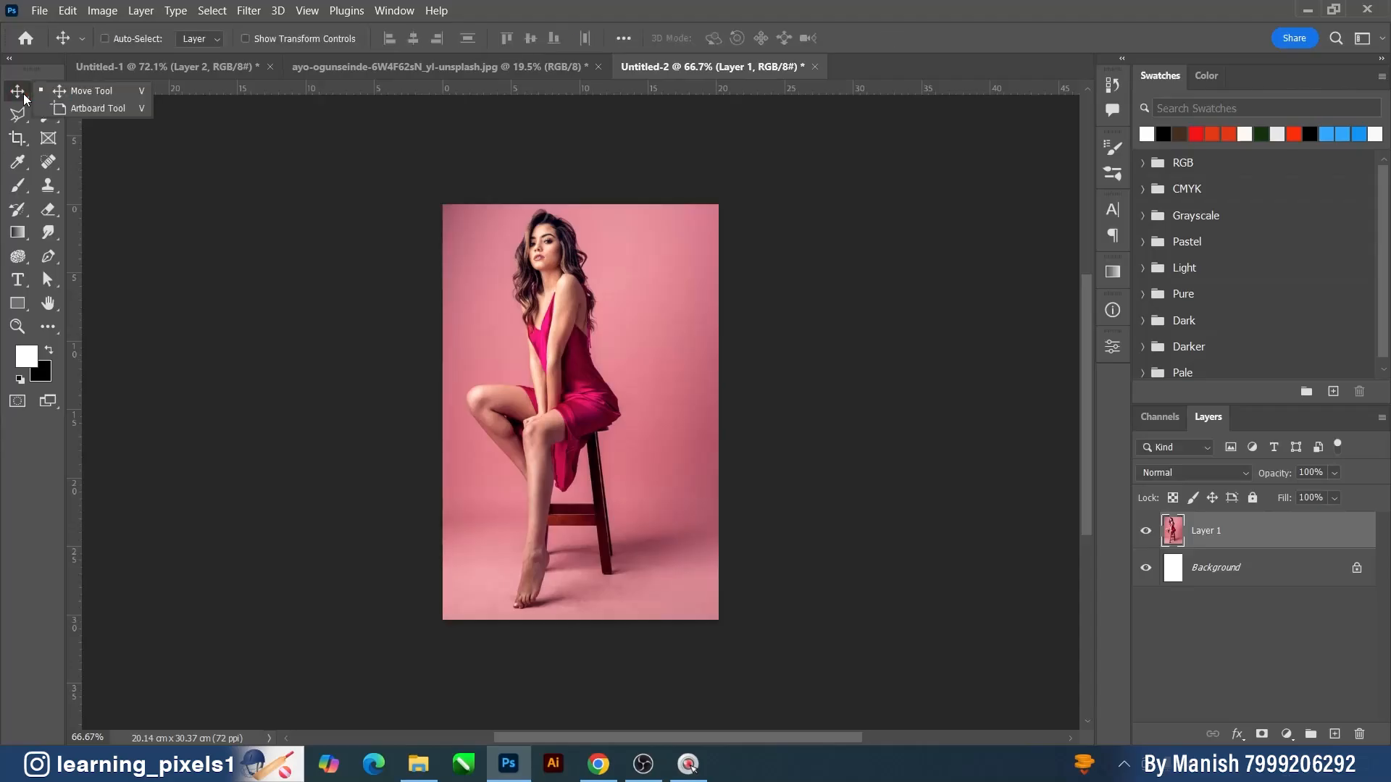
left_click(17, 137)
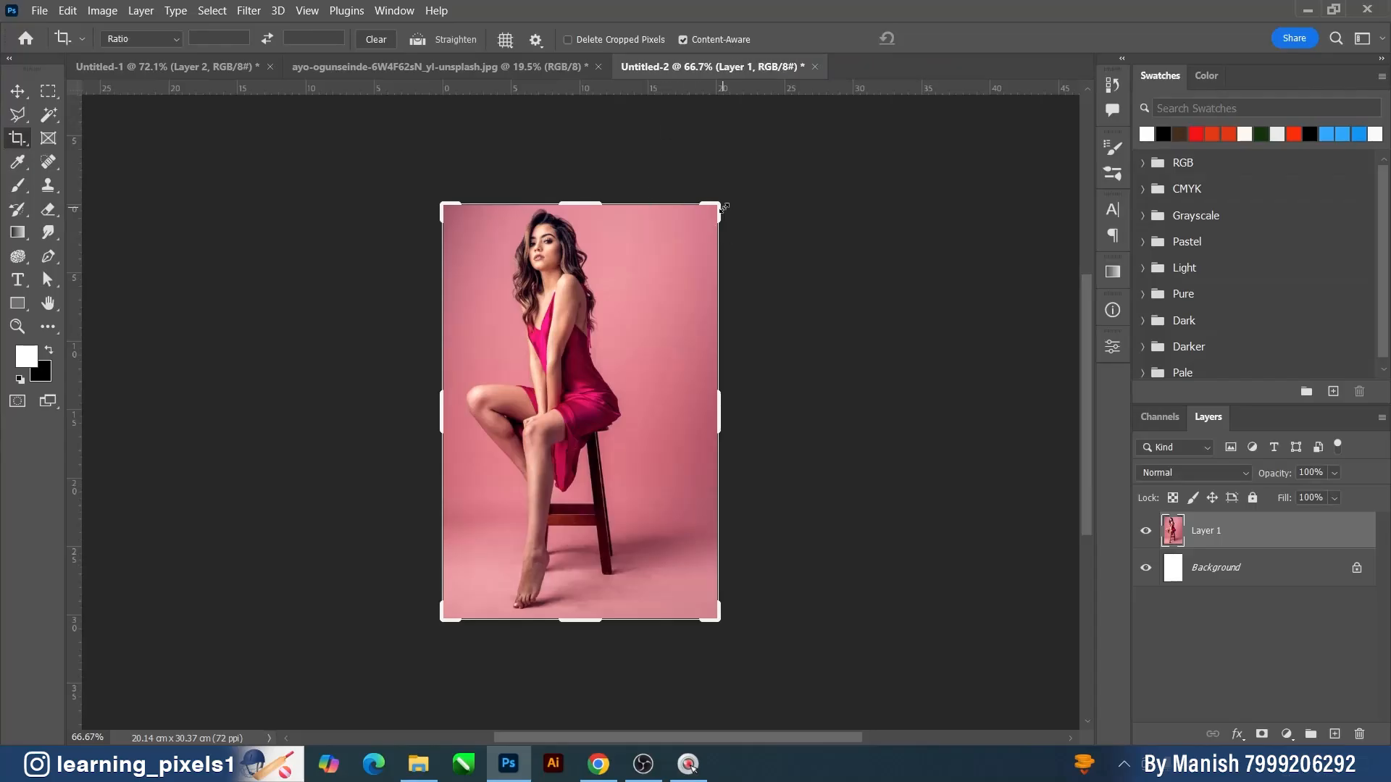
left_click_drag(723, 209, 676, 299)
key("ctrl+z")
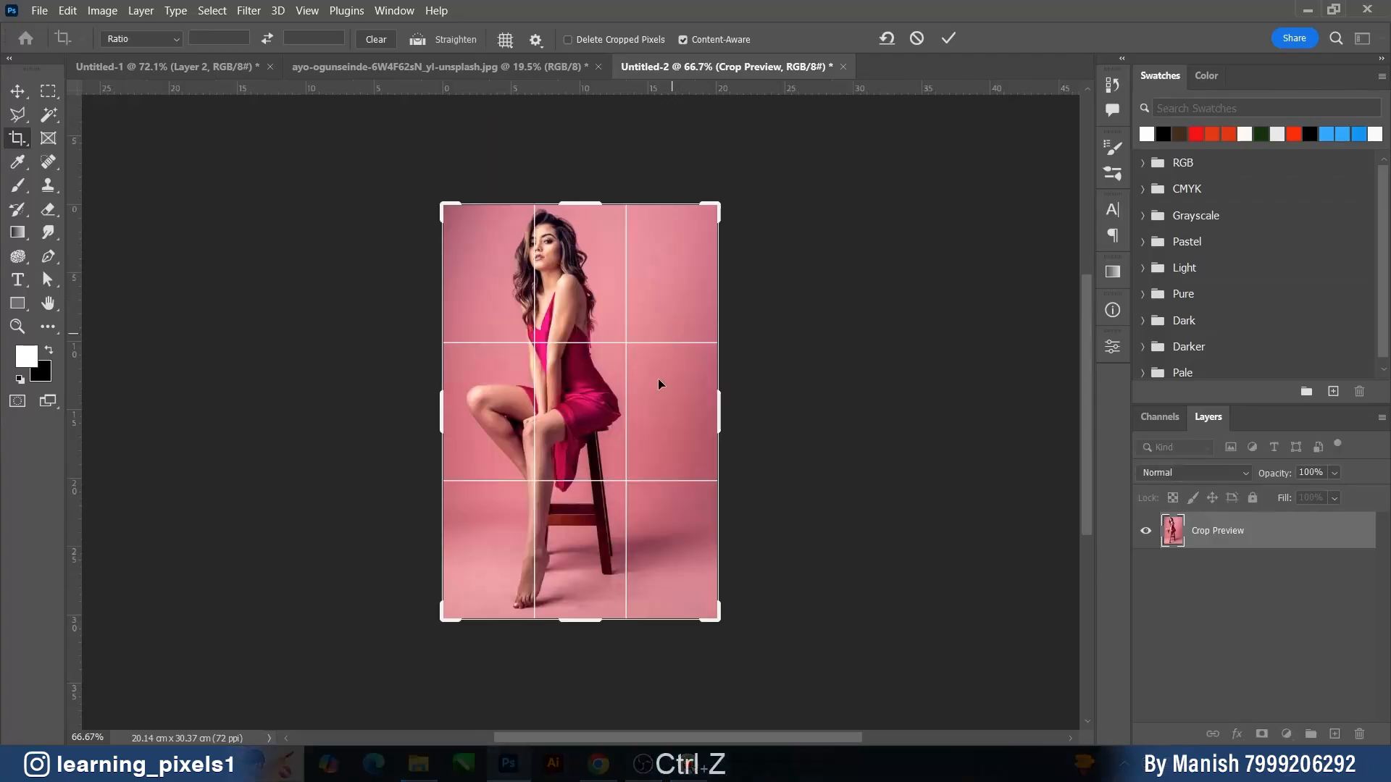
- Expand the seated woman's canvas on all sides to about 26.6 × 36.2 cm with Content-Aware turned off
left_click_drag(719, 201, 737, 186)
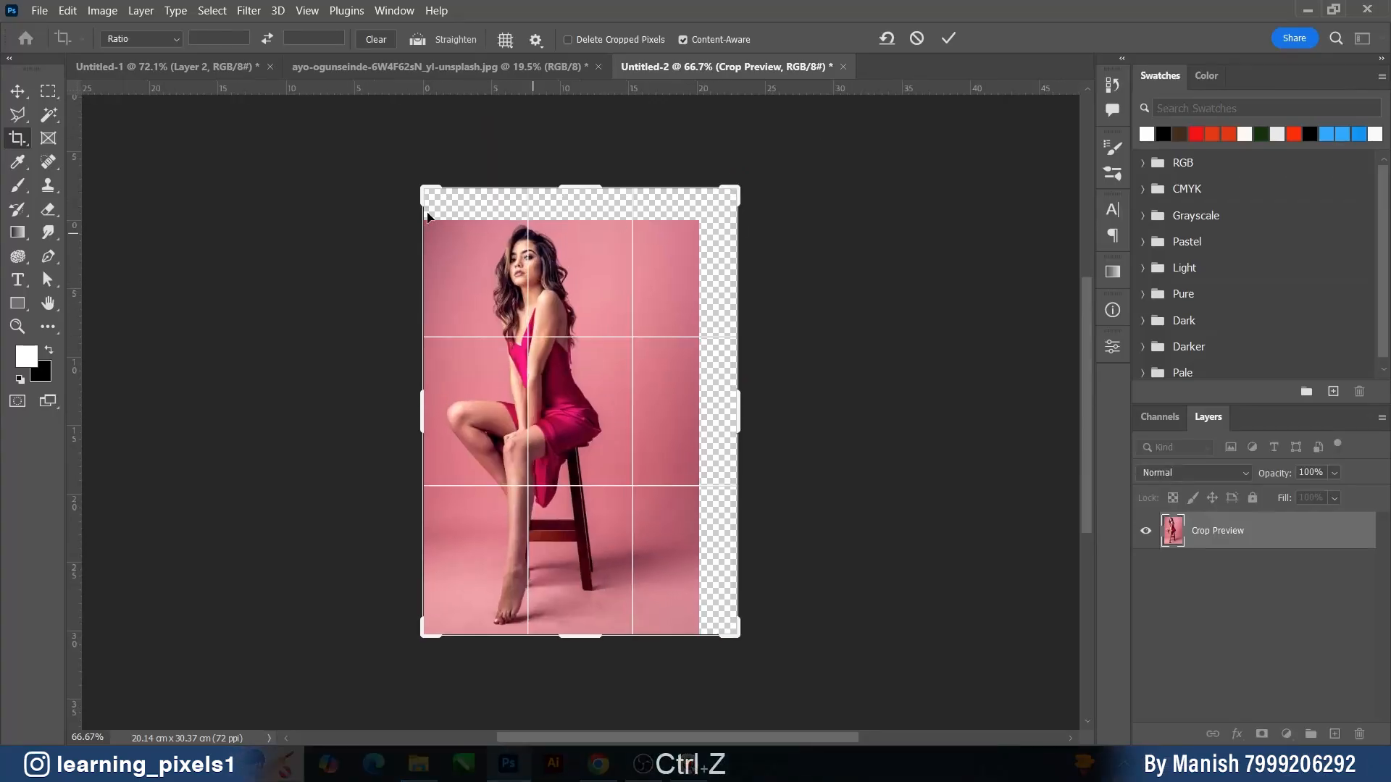
left_click_drag(410, 191, 396, 181)
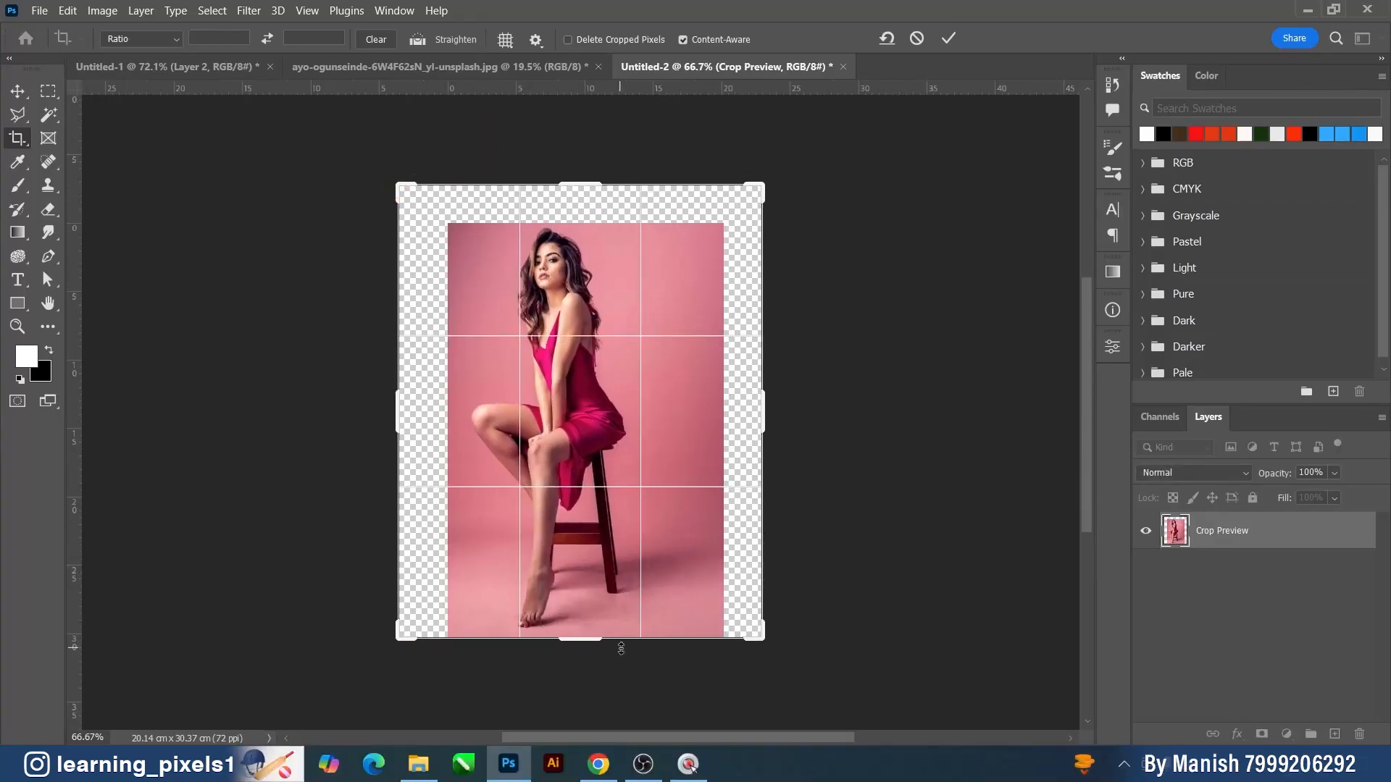
left_click_drag(591, 640, 593, 664)
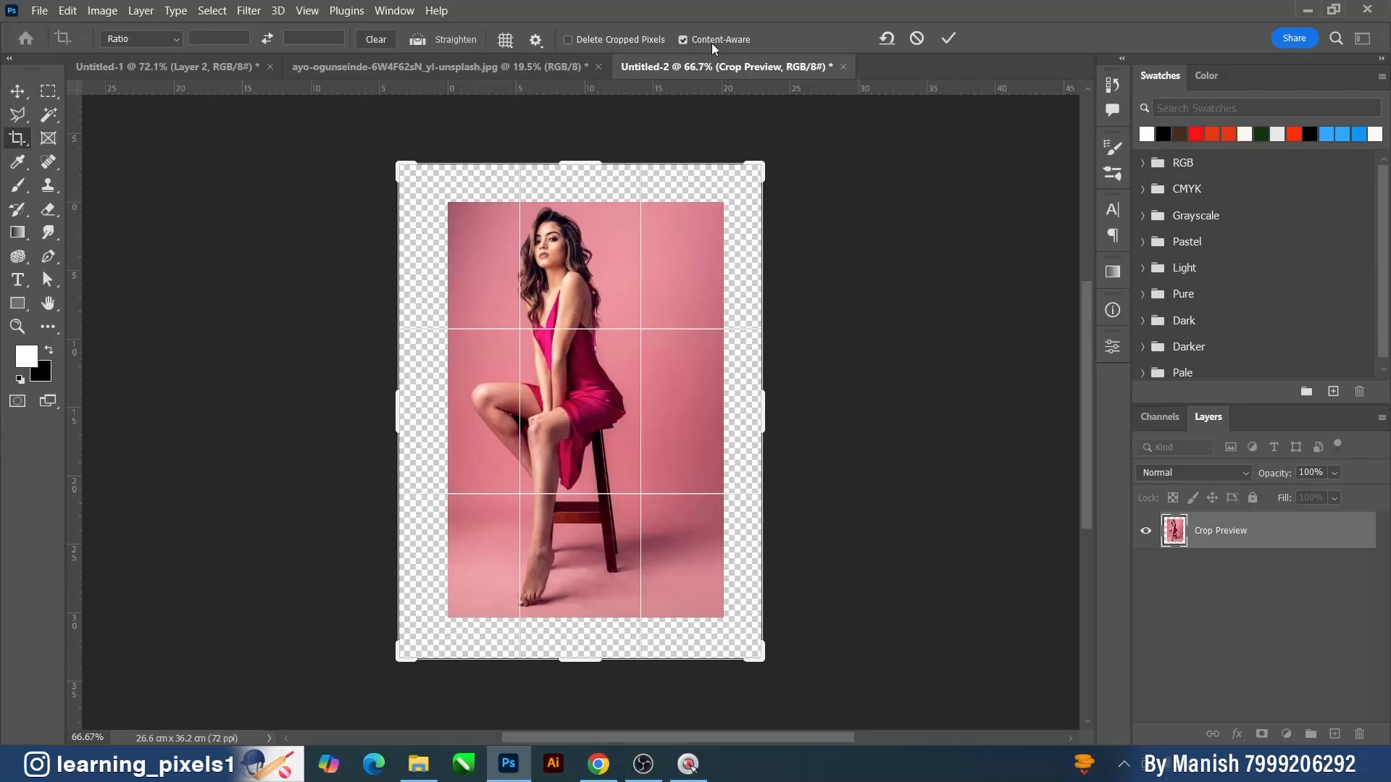
left_click(689, 41)
left_click(946, 39)
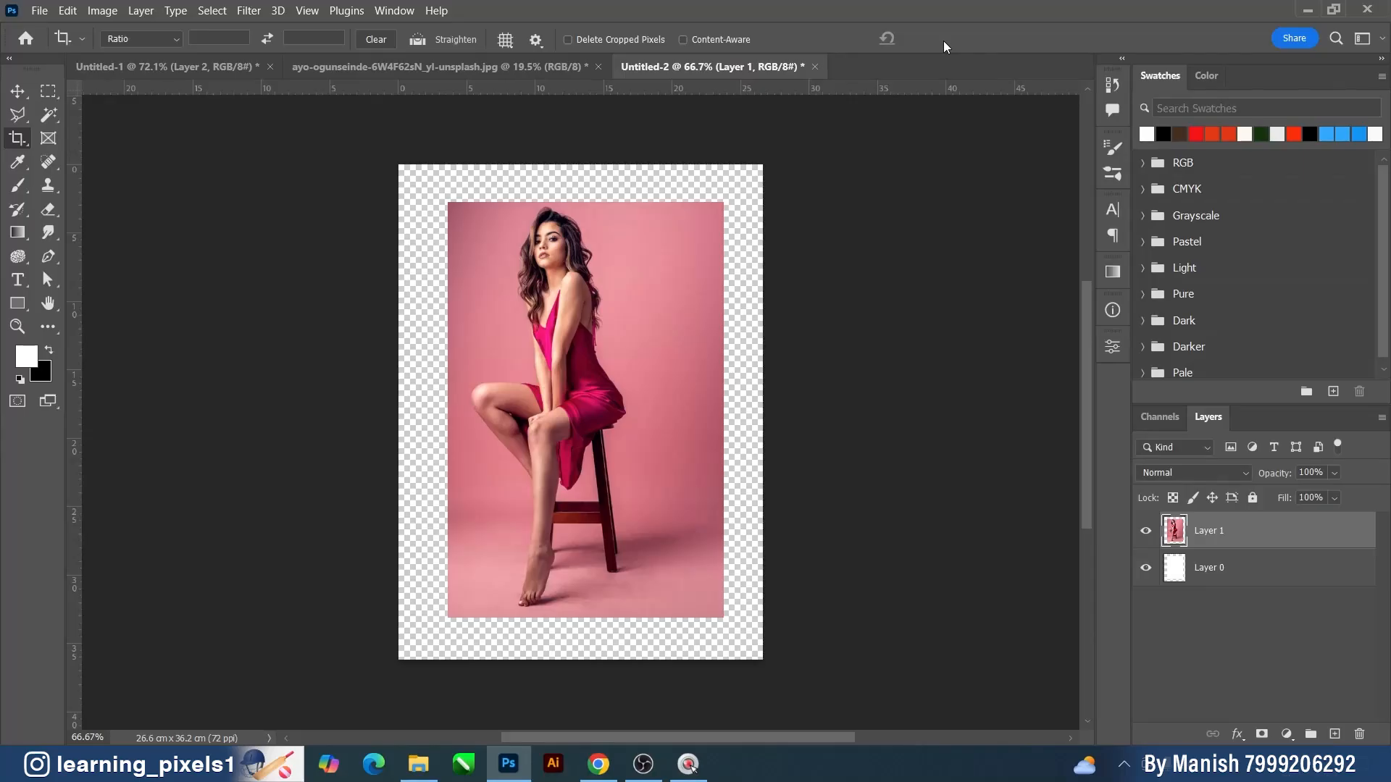
- Undo the canvas expansion and expand the photo symmetrically to about 26.49 × 34.82 cm with Content-Aware enabled
key("ctrl+z")
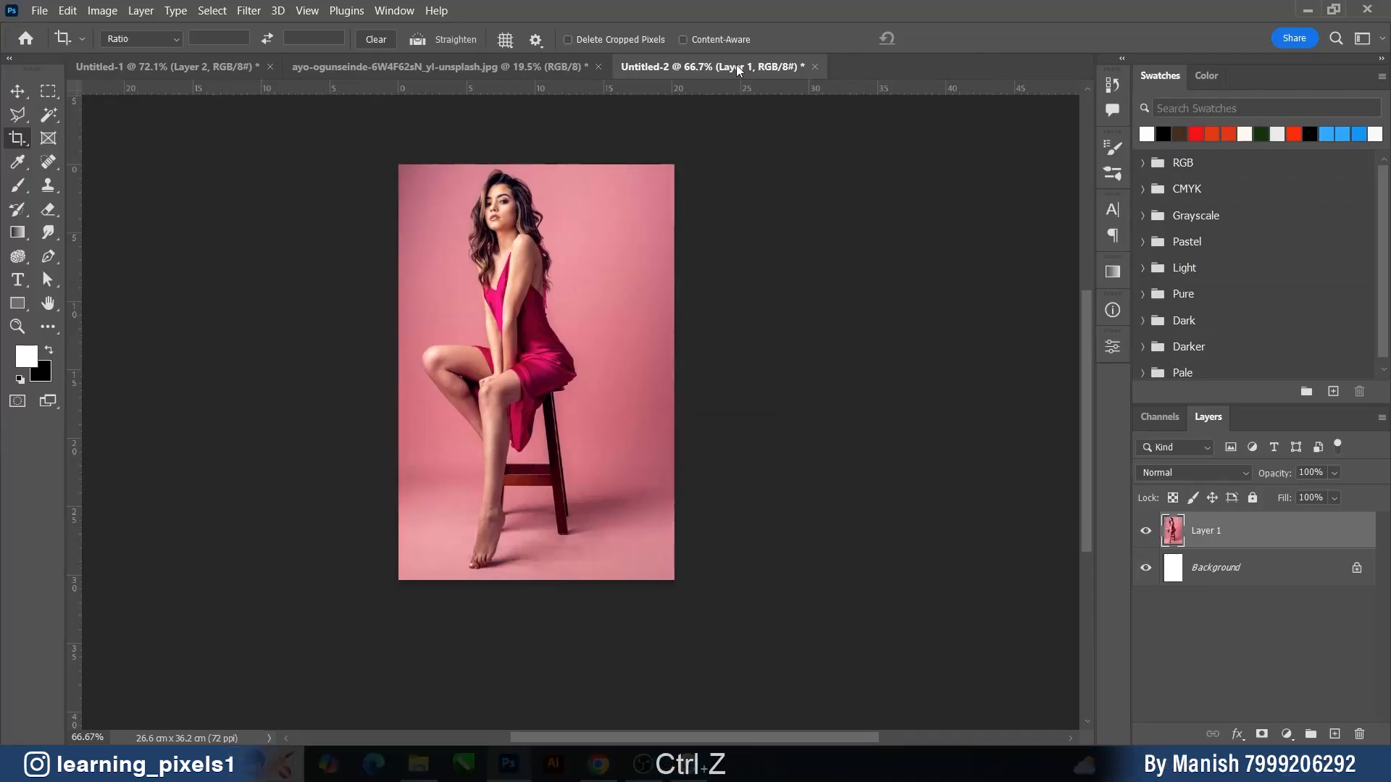
left_click(727, 39)
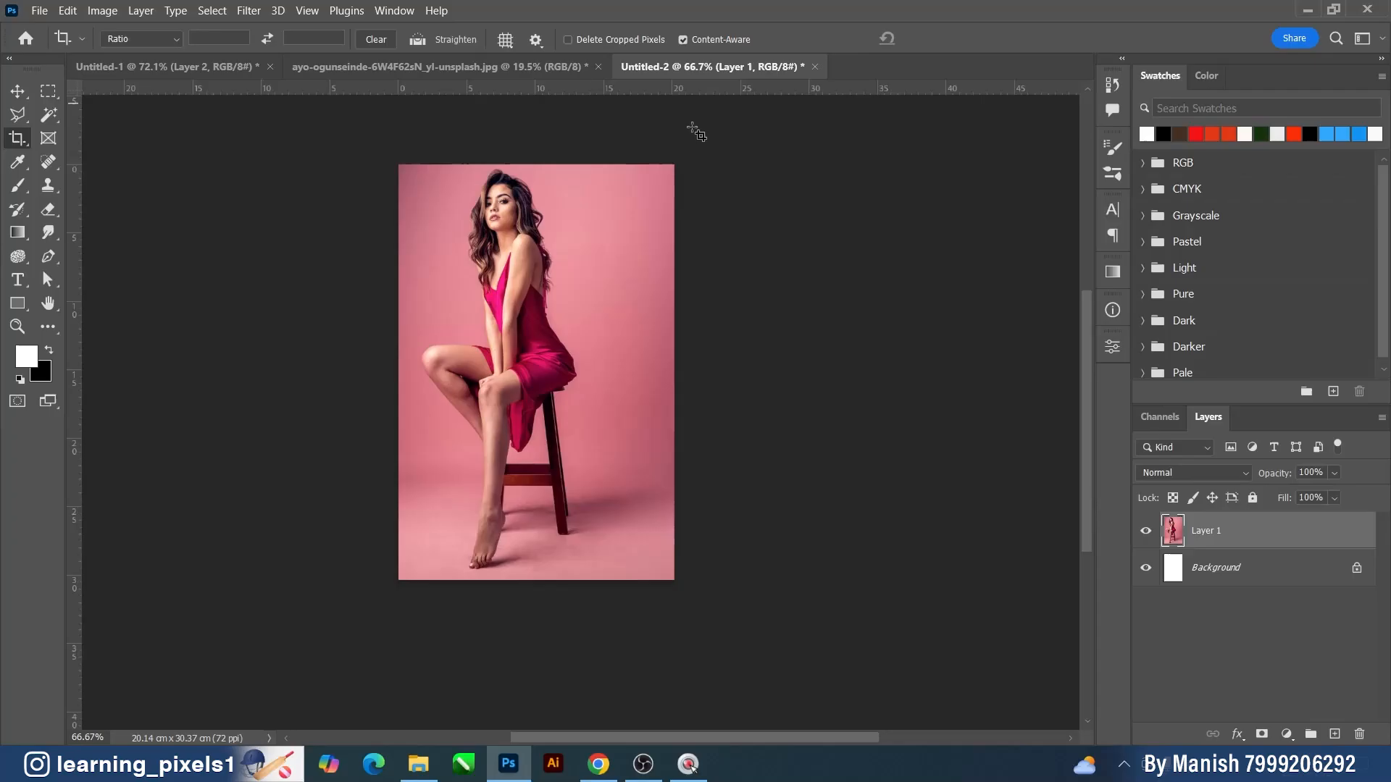
left_click(593, 262)
key("alt")
left_click_drag(675, 166, 717, 137)
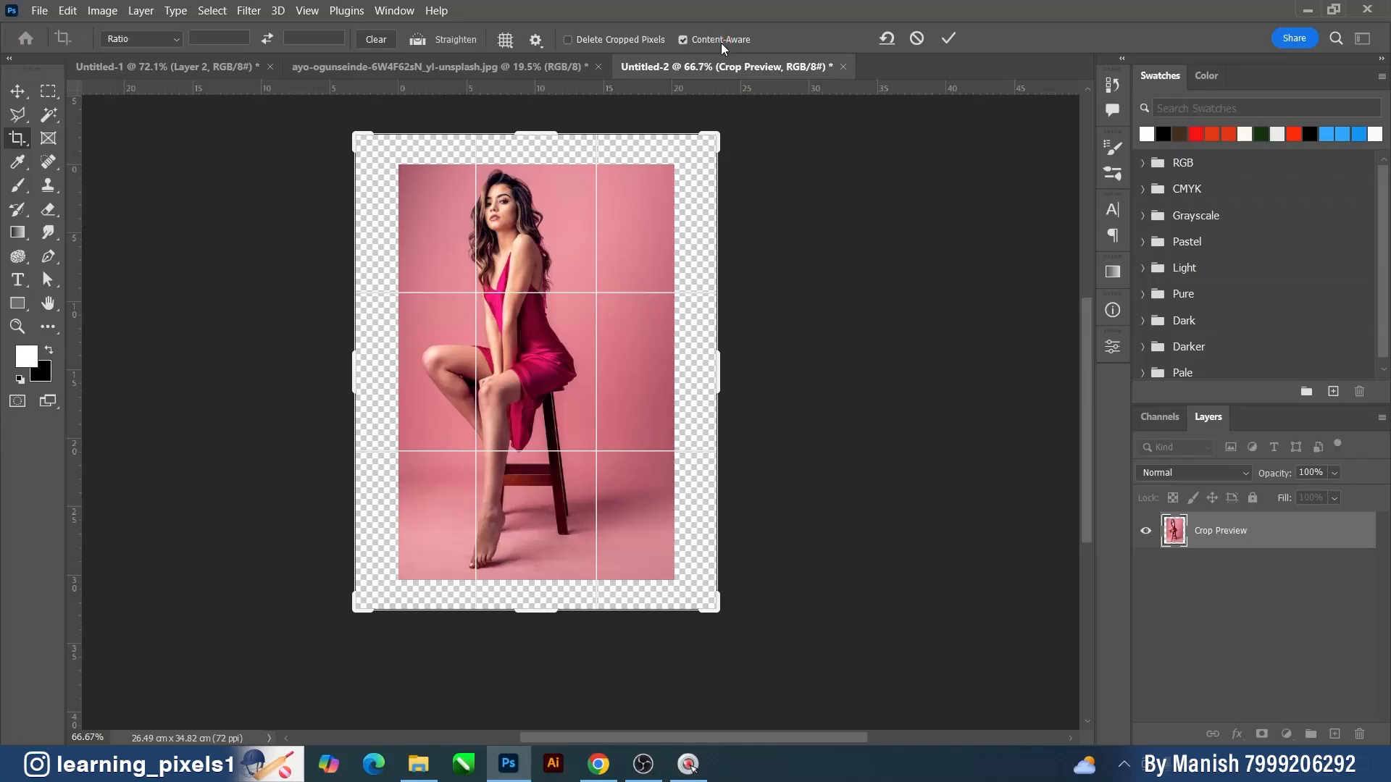
left_click(949, 38)
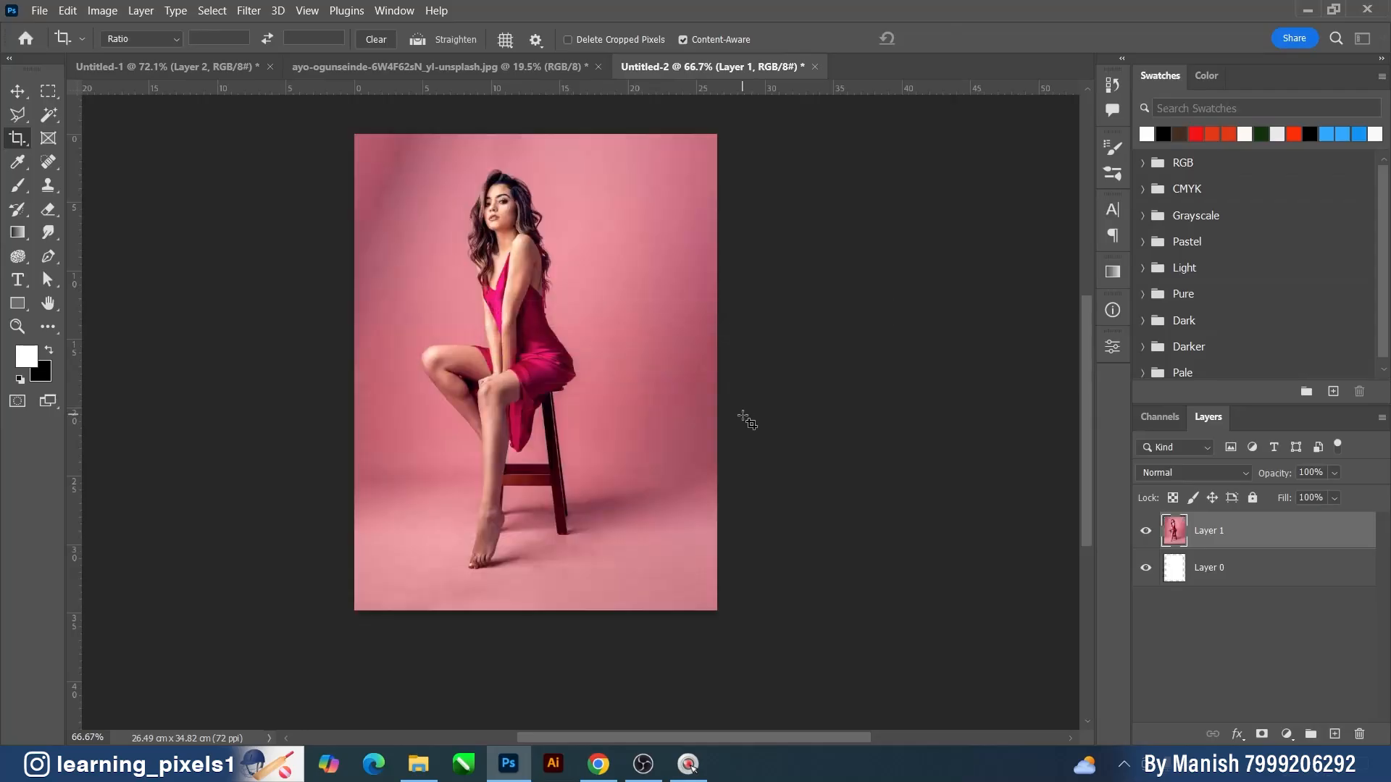
scroll(699, 138, "up", 2)
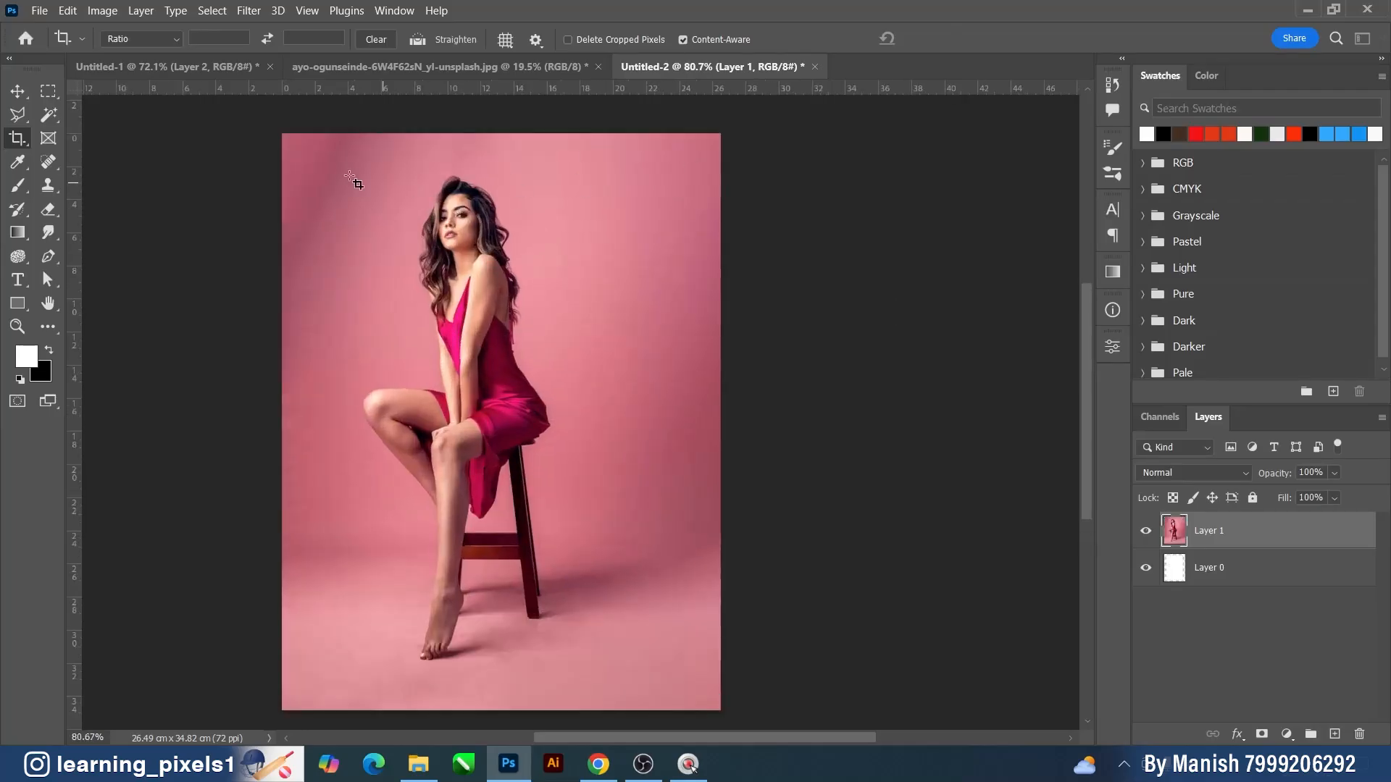
scroll(722, 128, "down", 2)
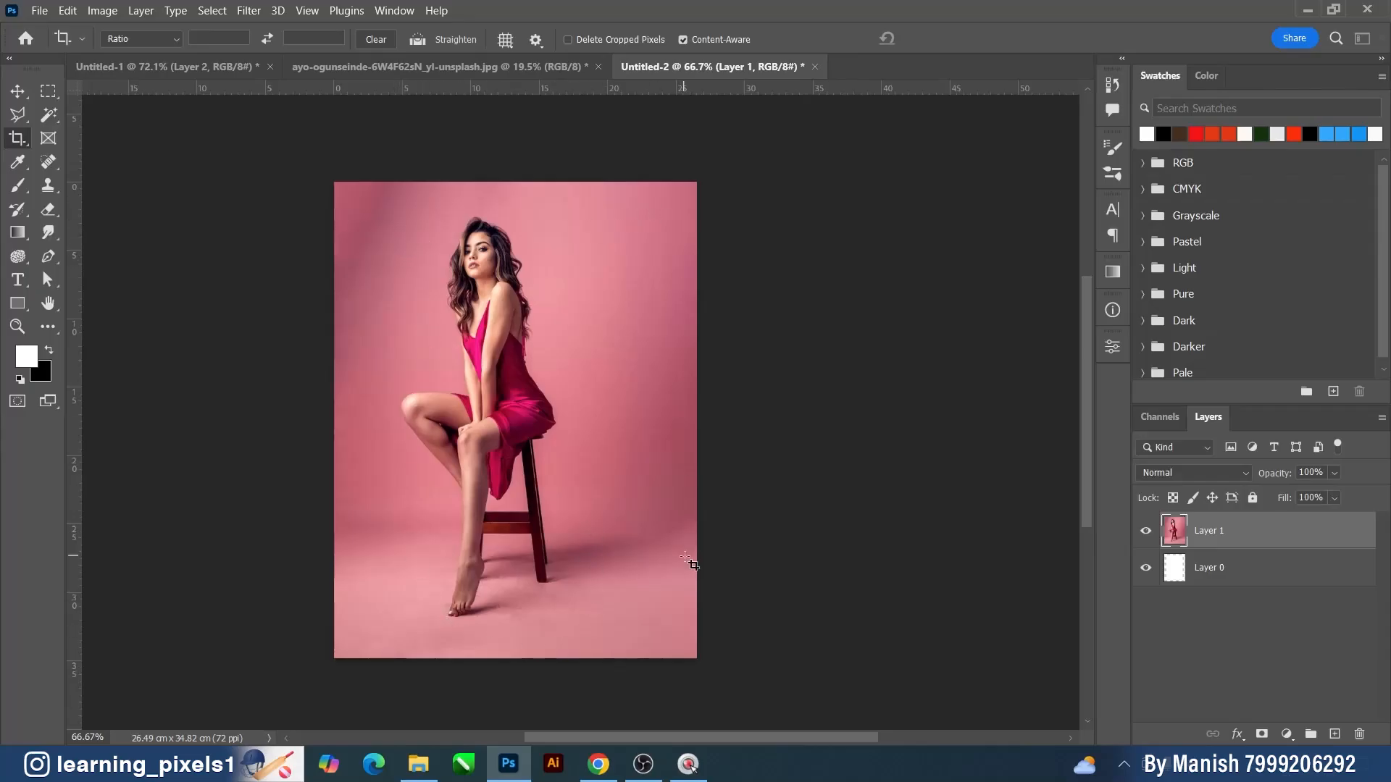
- Expand the portrait photo's canvas to both sides and upward, to about 139.56 × 173.67 cm, with Content-Aware enabled
left_click(525, 68)
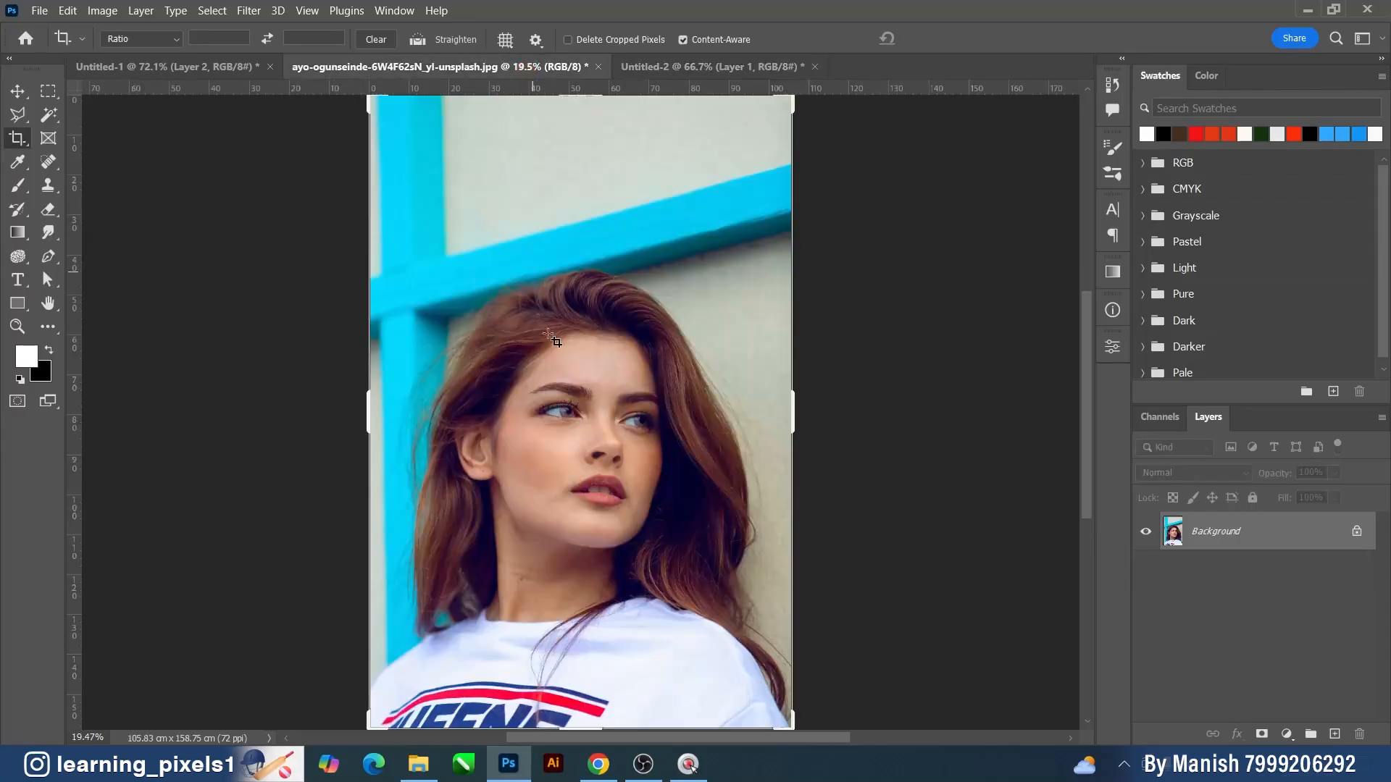
scroll(545, 304, "down", 1)
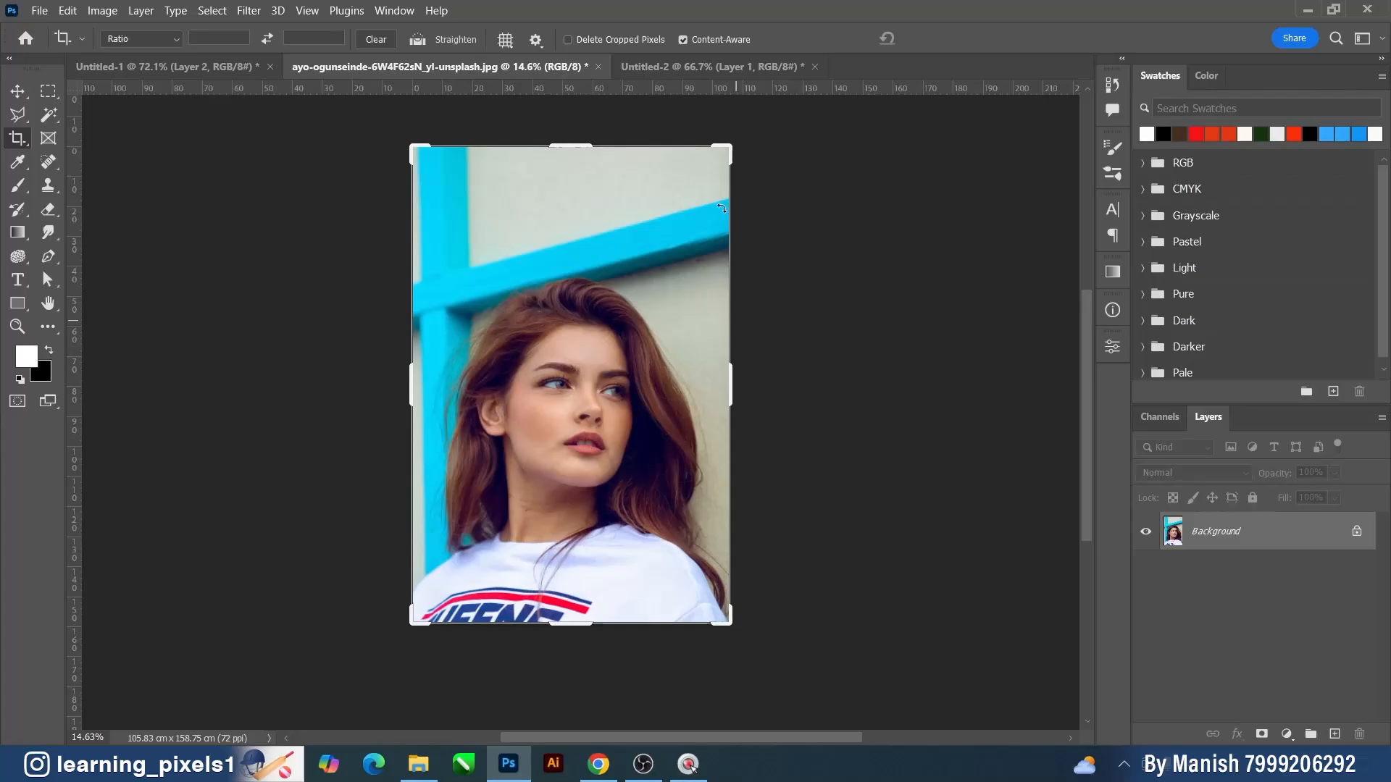
left_click_drag(730, 384, 778, 381)
left_click_drag(597, 320, 604, 354)
mouse_move(587, 178)
left_mouse_down()
mouse_move(592, 137)
mouse_move(594, 158)
left_mouse_up()
scroll(572, 237, "down", 1)
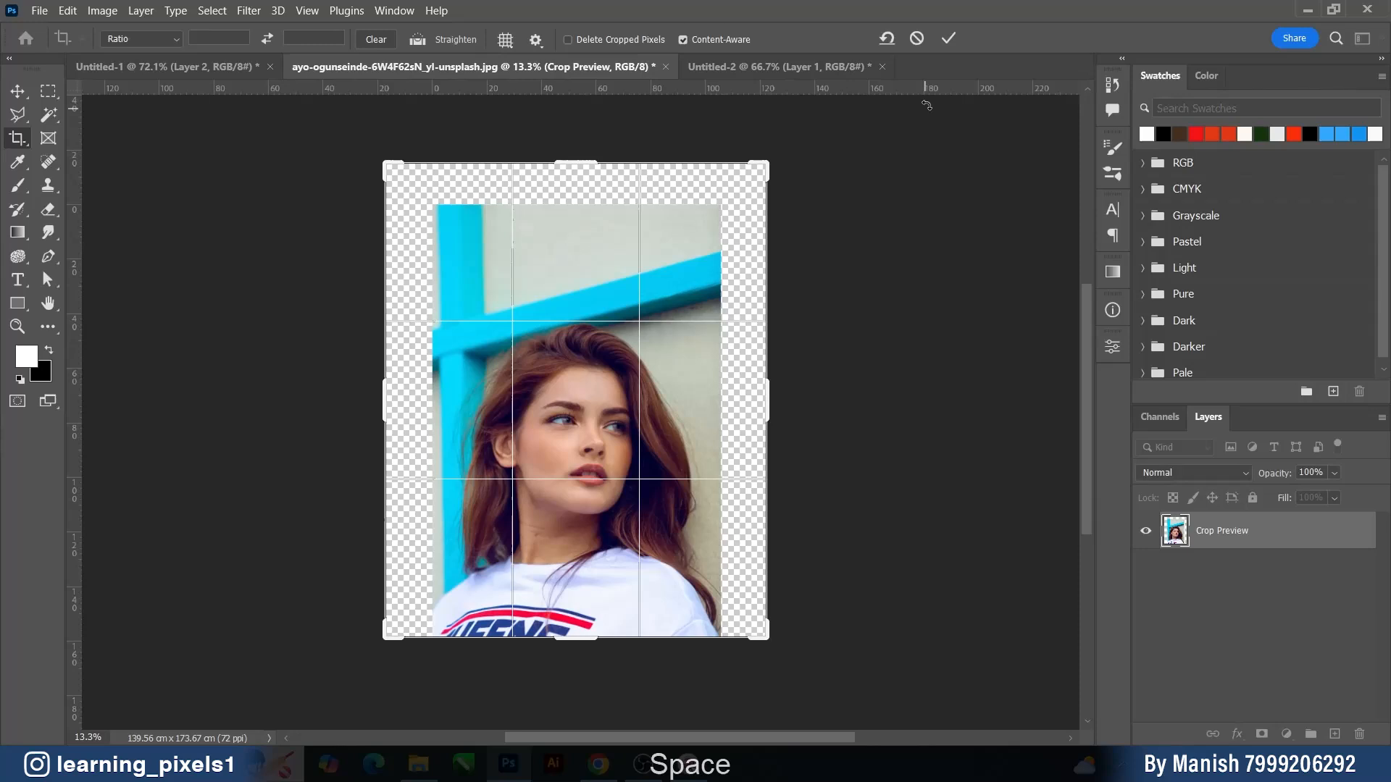
left_click(949, 39)
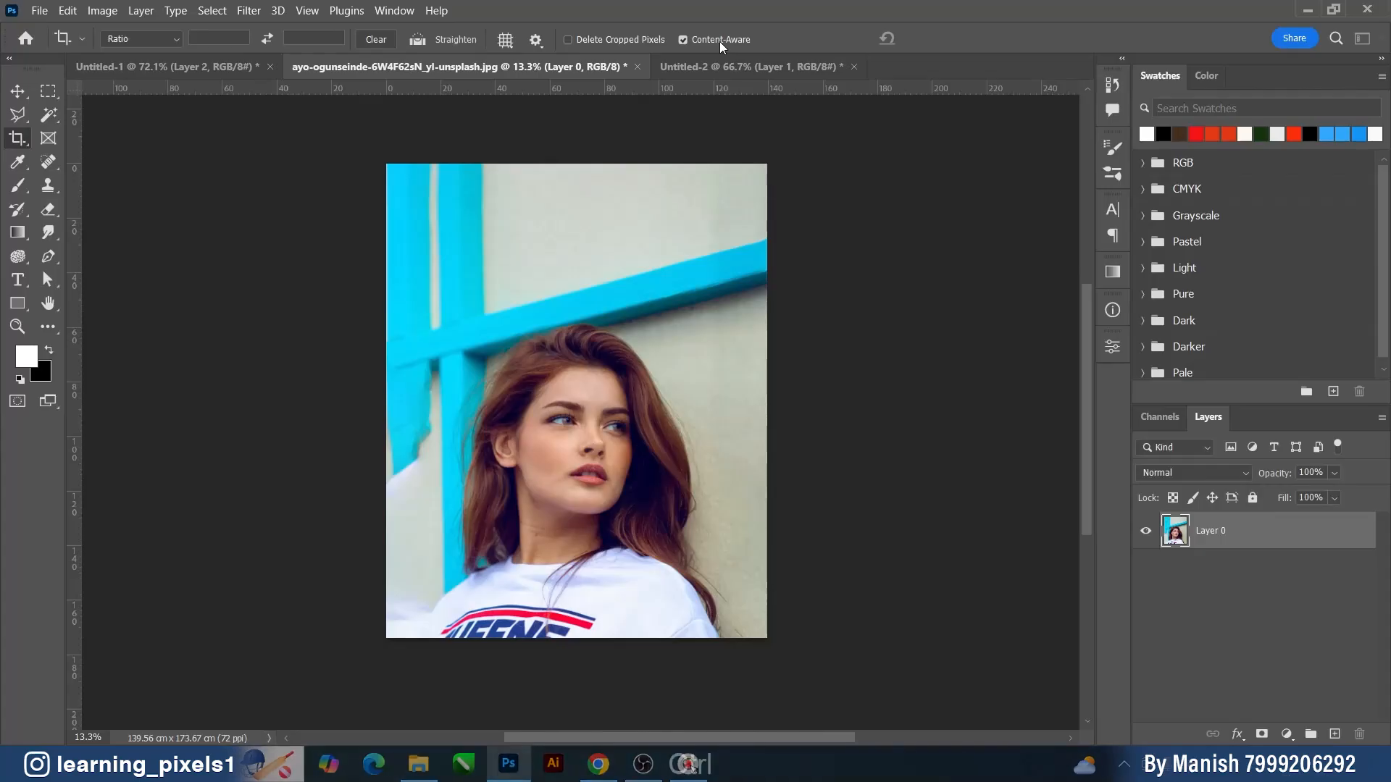
- Undo the portrait's canvas expansion and choose the Ratio crop preset with its values left empty
key("ctrl+z")
key("space")
left_click_drag(566, 217, 629, 226)
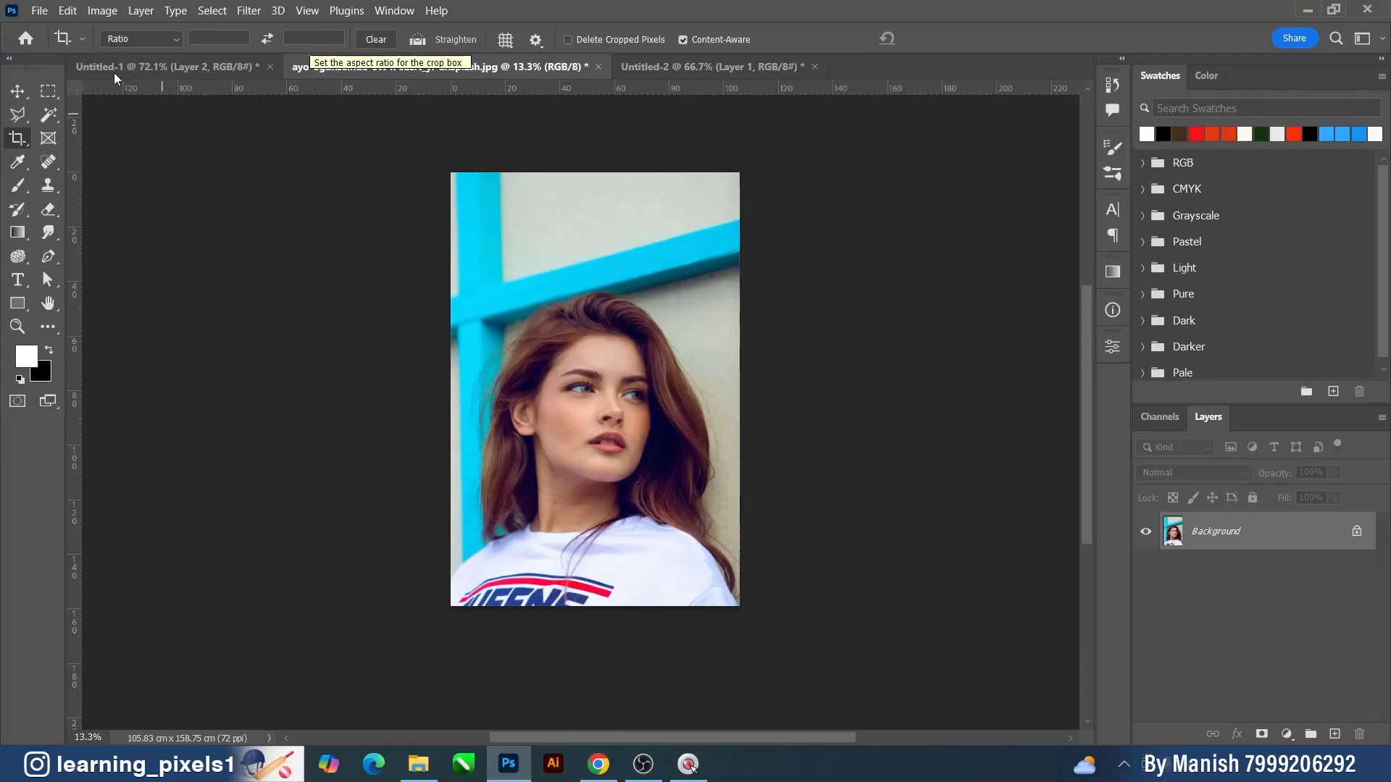
left_click(150, 41)
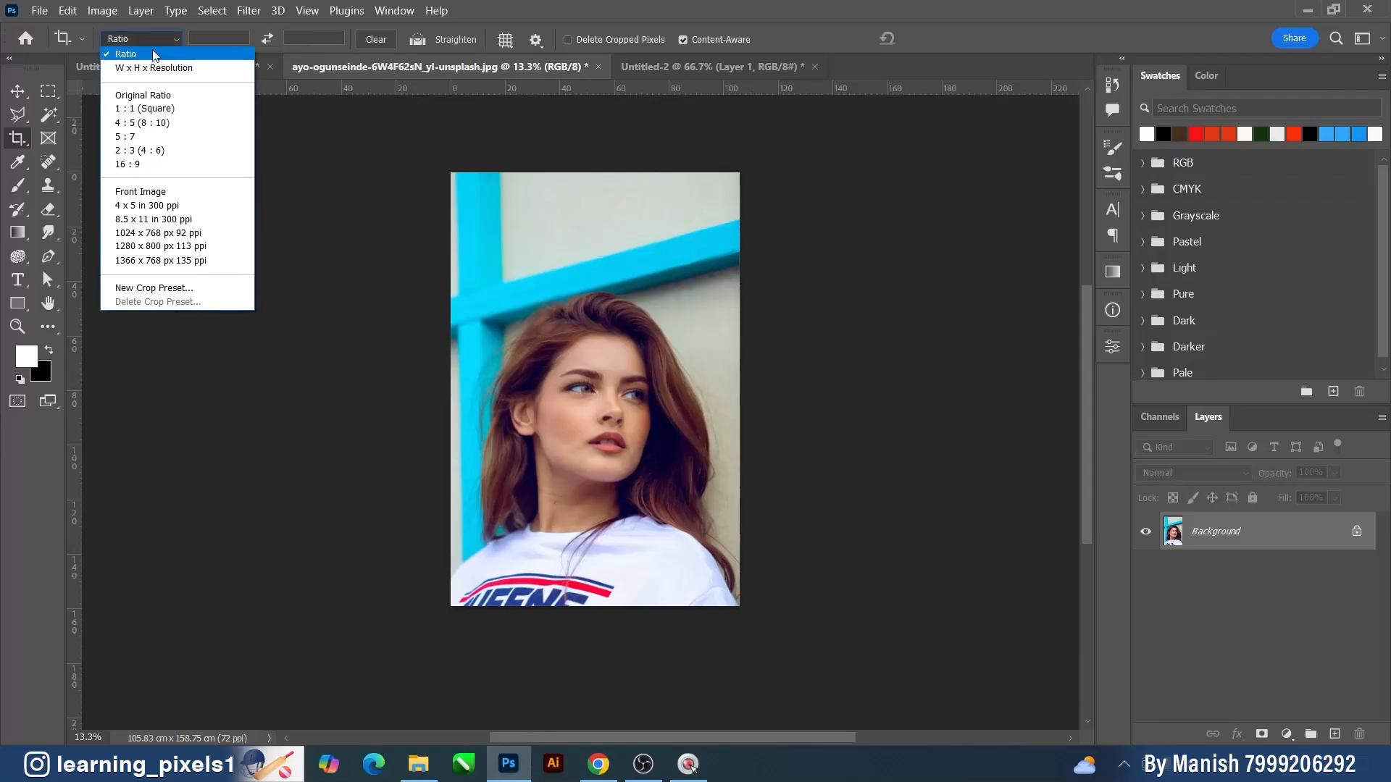
left_click(159, 56)
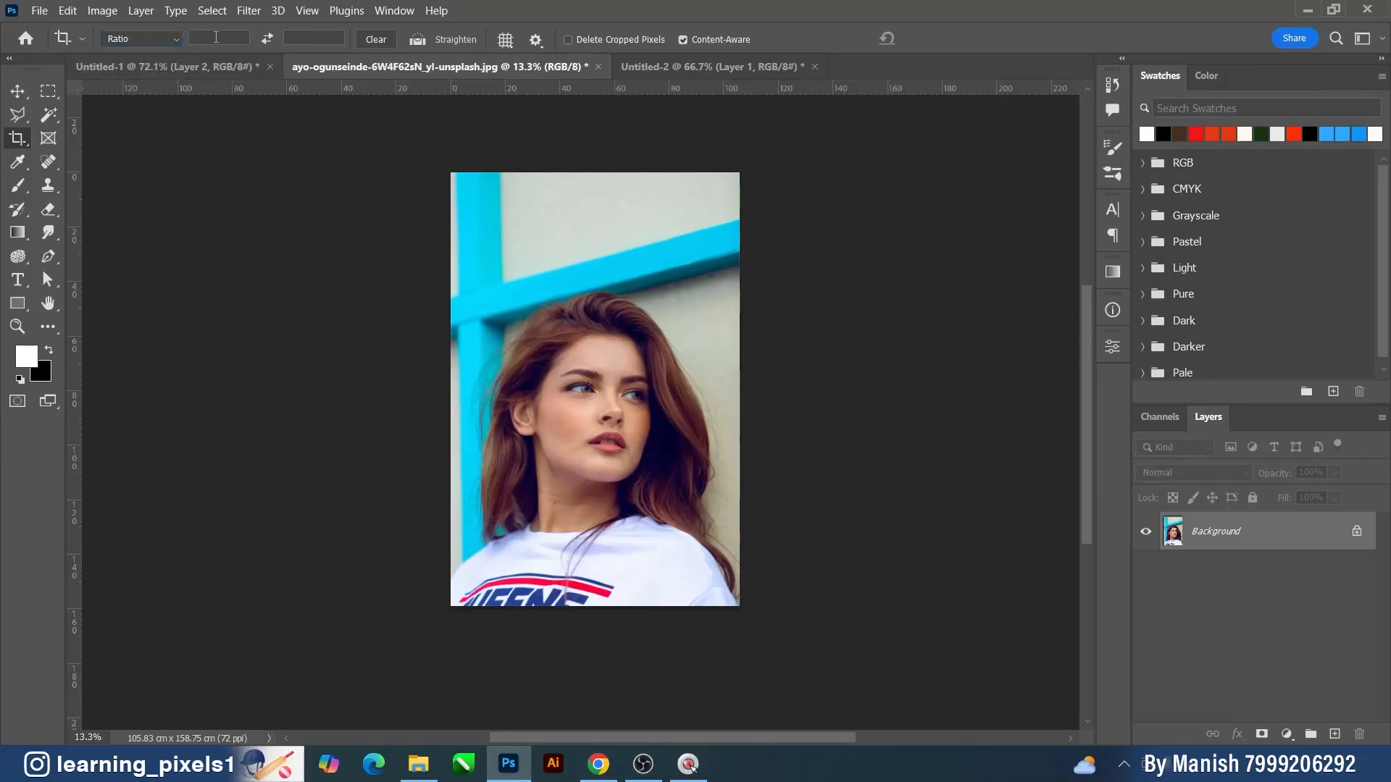
left_click(300, 39)
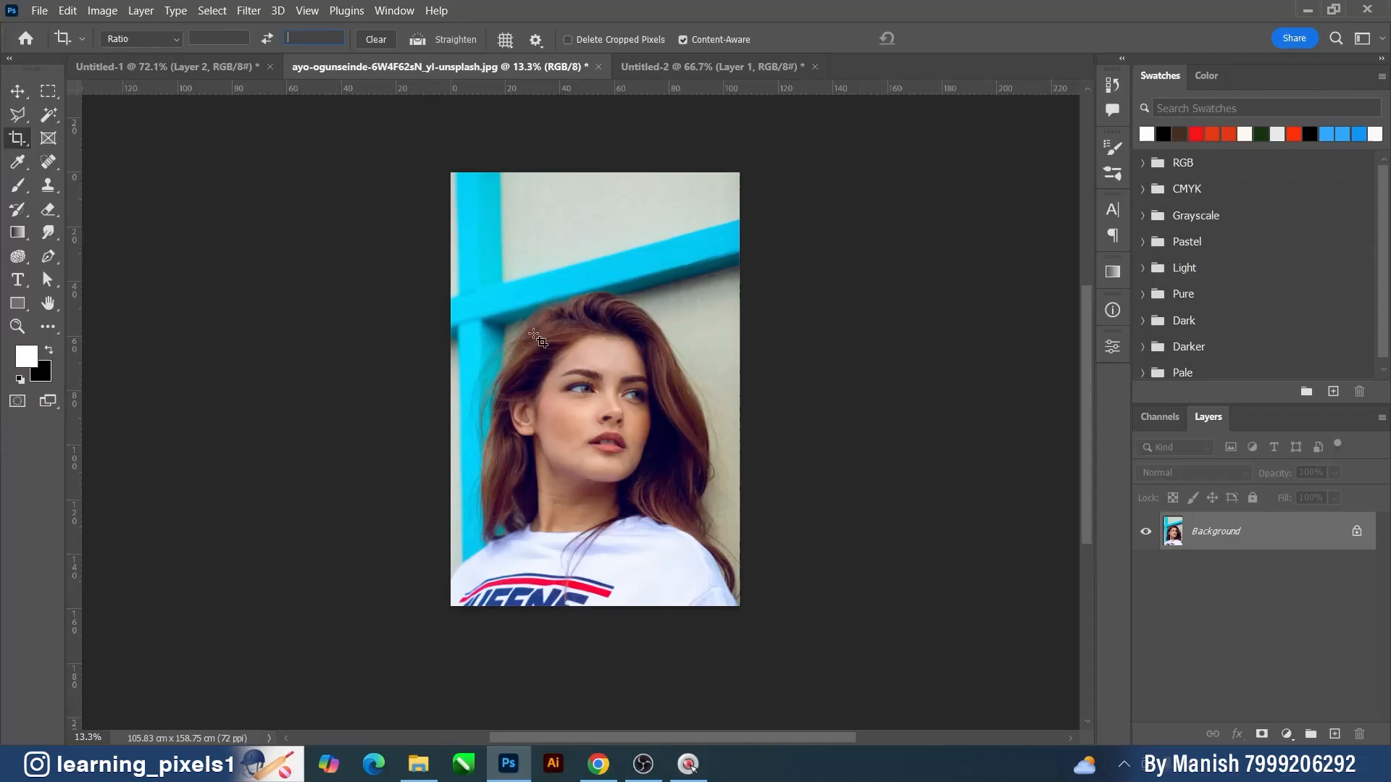
- Try a free-form crop of the portrait by lowering its upper edge and extending its right side, and cancel it
left_click(545, 270)
left_click_drag(738, 173, 733, 227)
left_click_drag(732, 398, 779, 418)
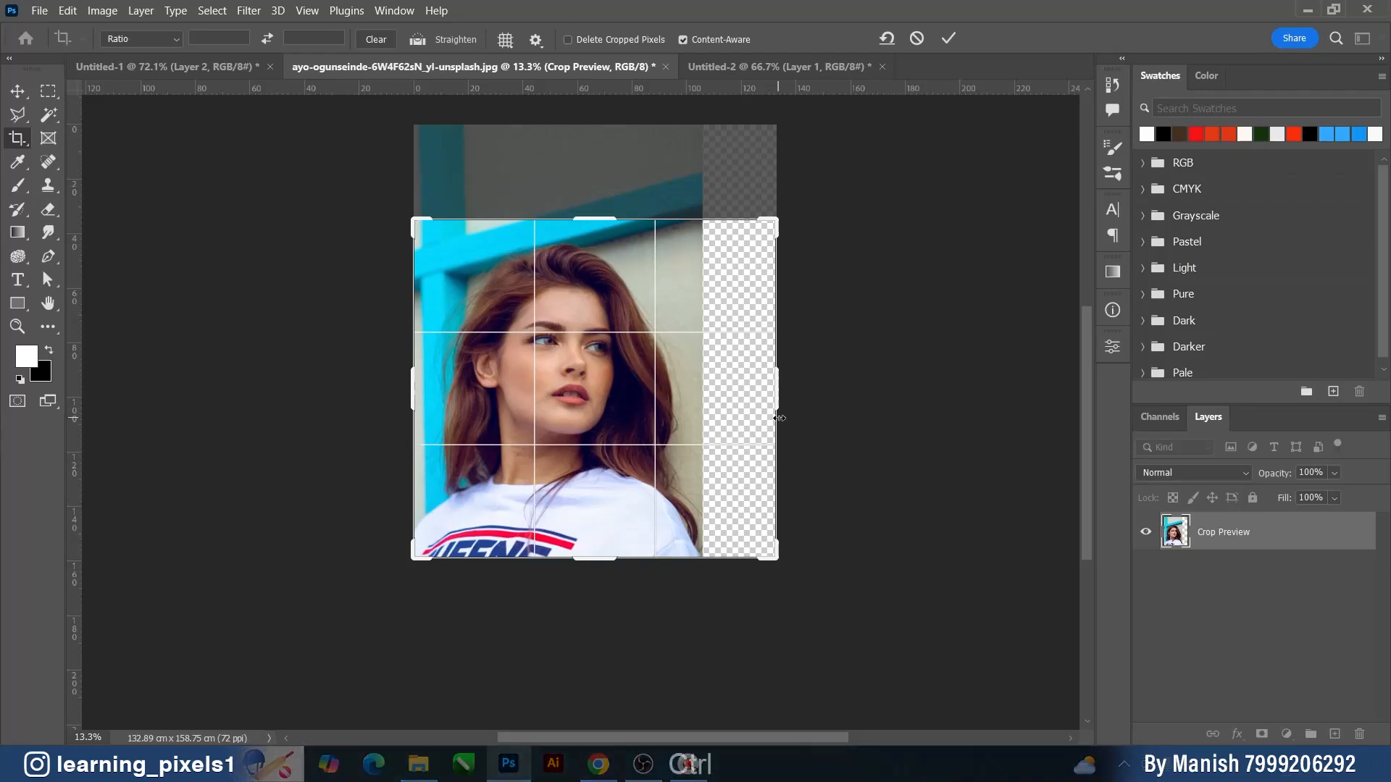
key("ctrl+z")
key("ctrl+z")
key("ctrl+z")
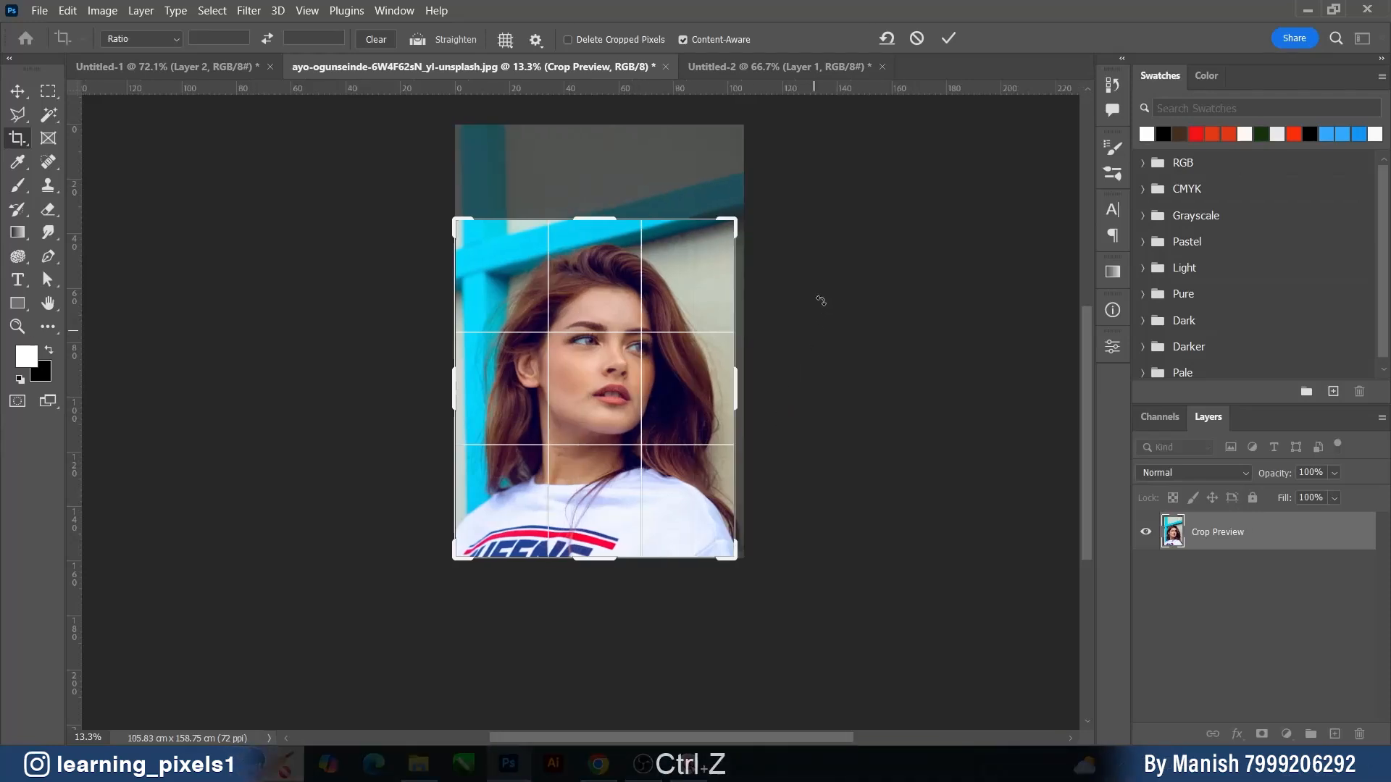
left_click(918, 39)
- Start a new crop on the portrait and set its aspect ratio to 1 : 2
left_click(587, 389)
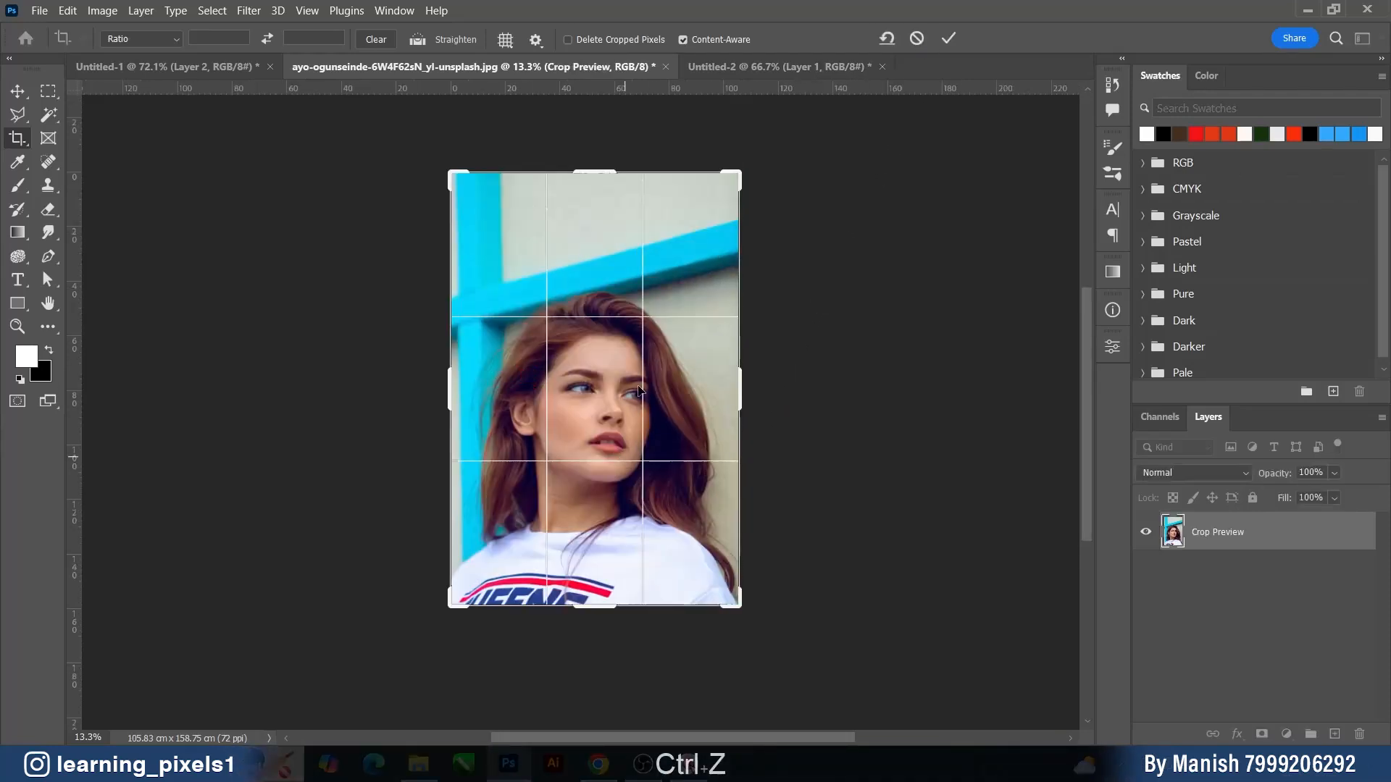
left_click(224, 40)
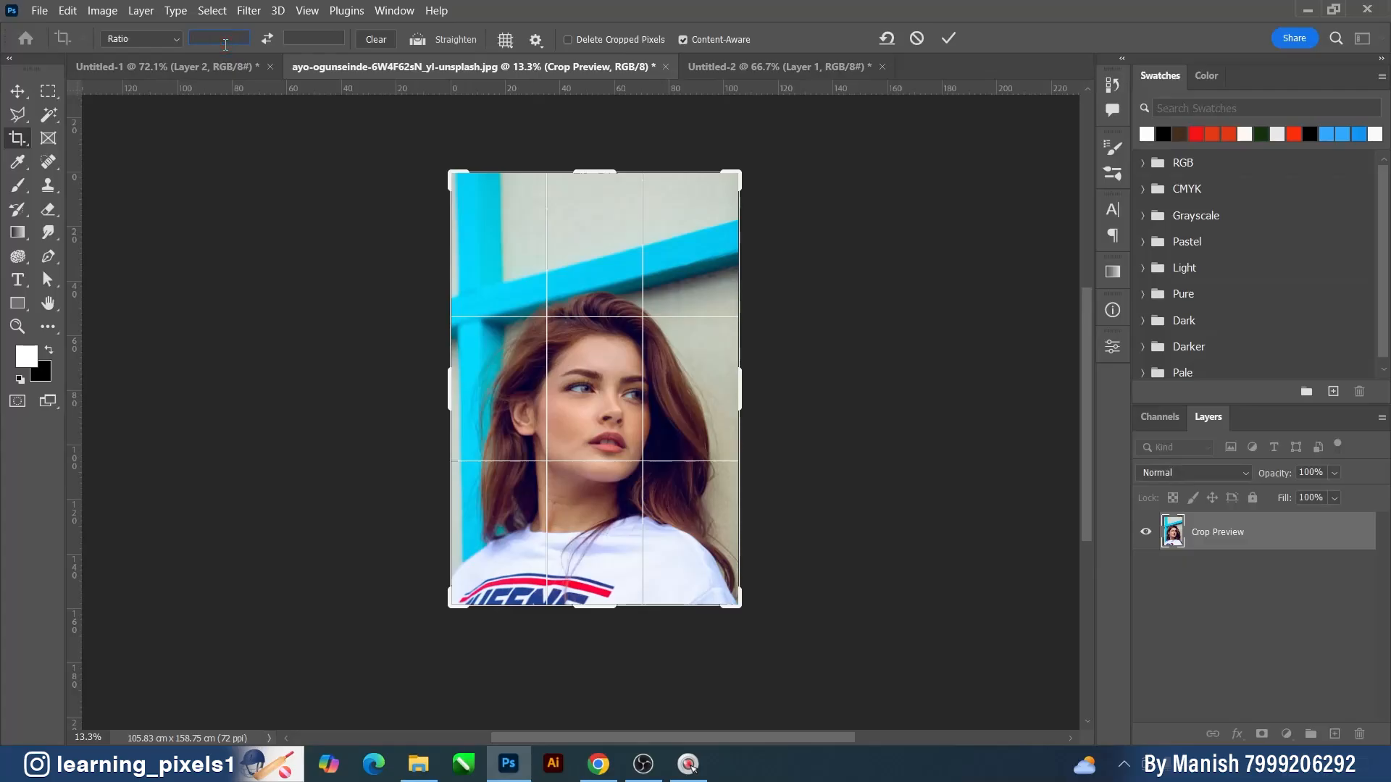
type("1")
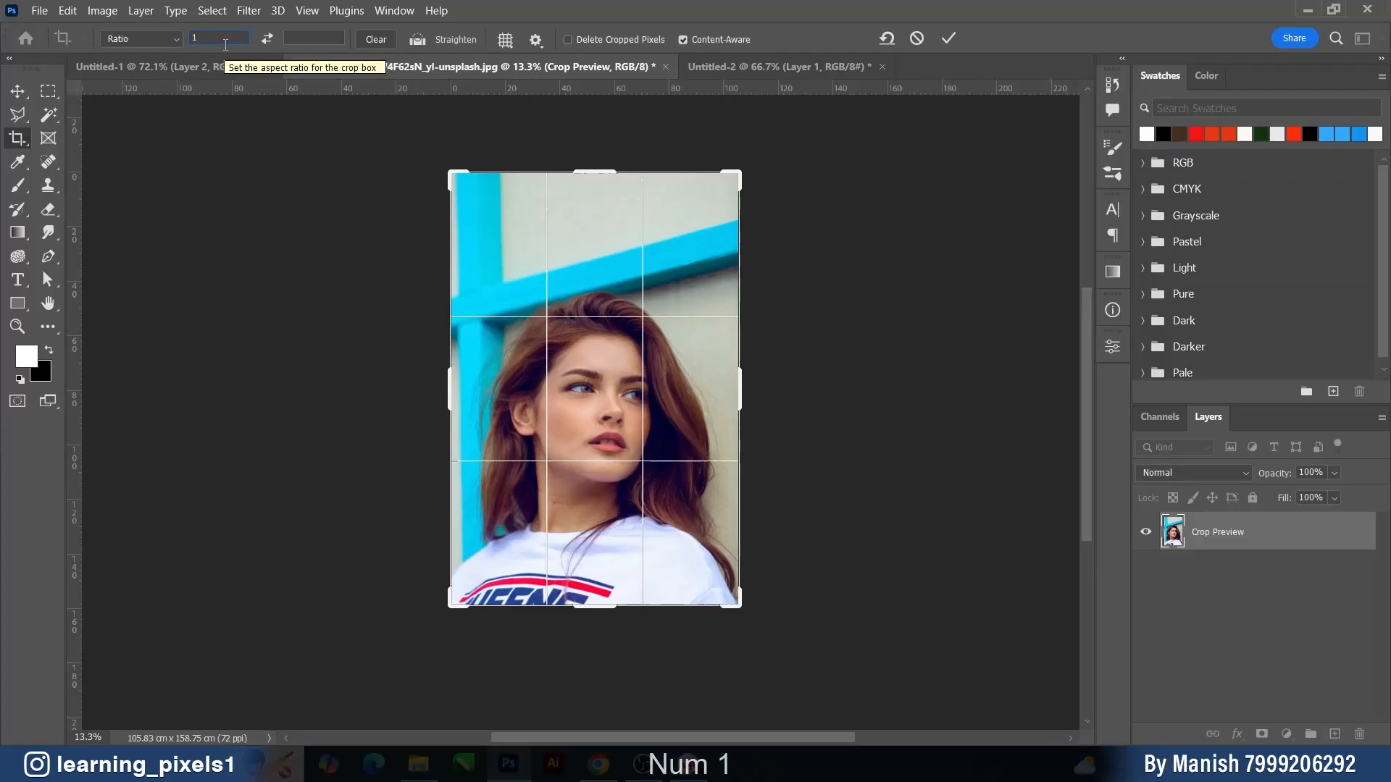
left_click(310, 36)
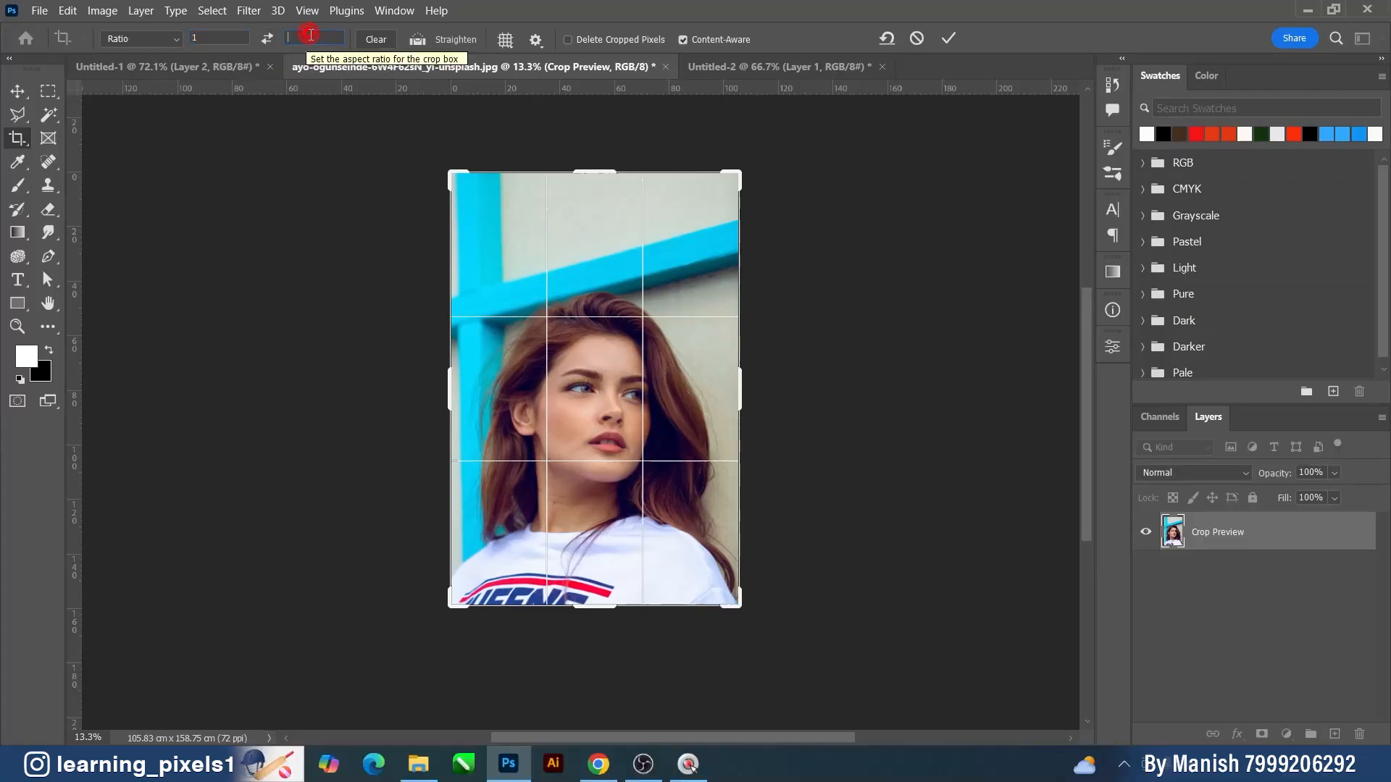
type("2")
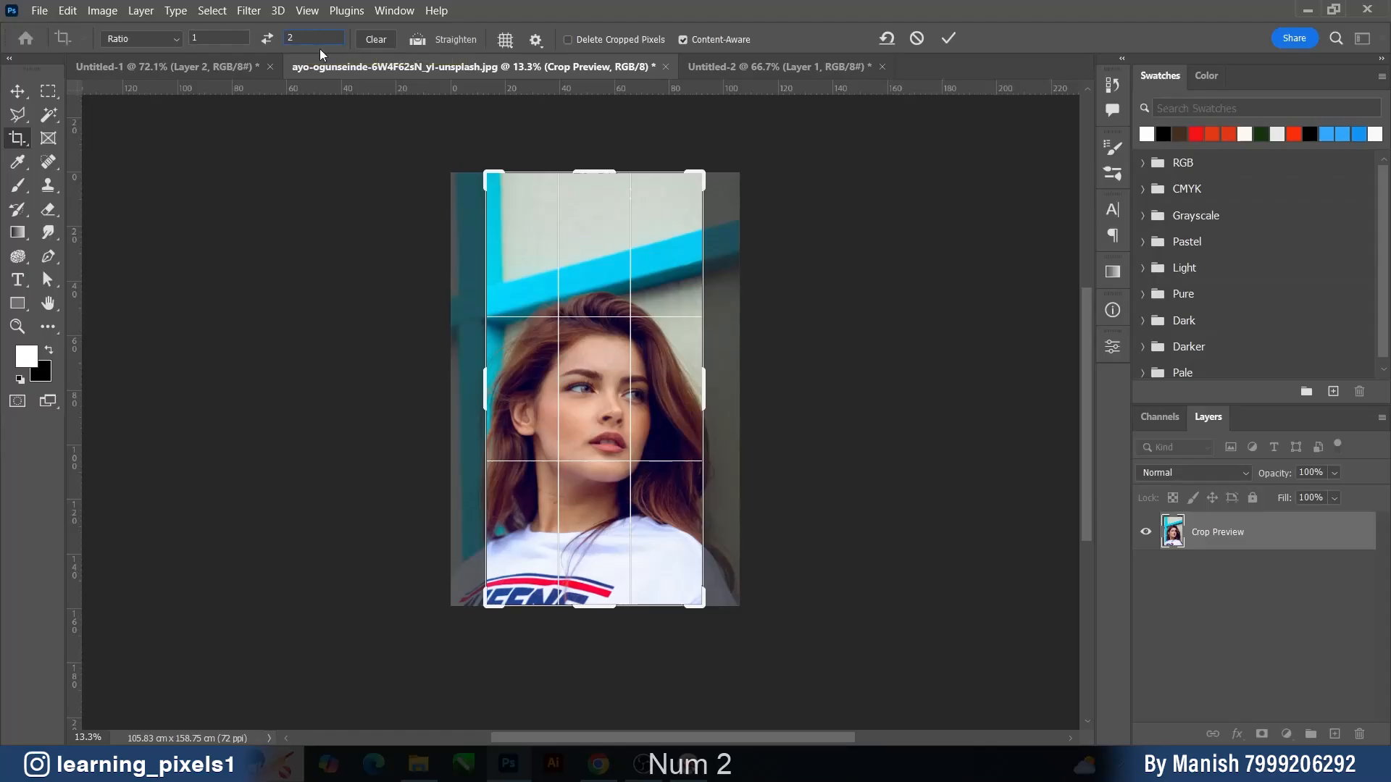
- Change the crop ratio to 1 : 1 and shrink the square crop box around the woman's head
key("BackSpace")
type("1")
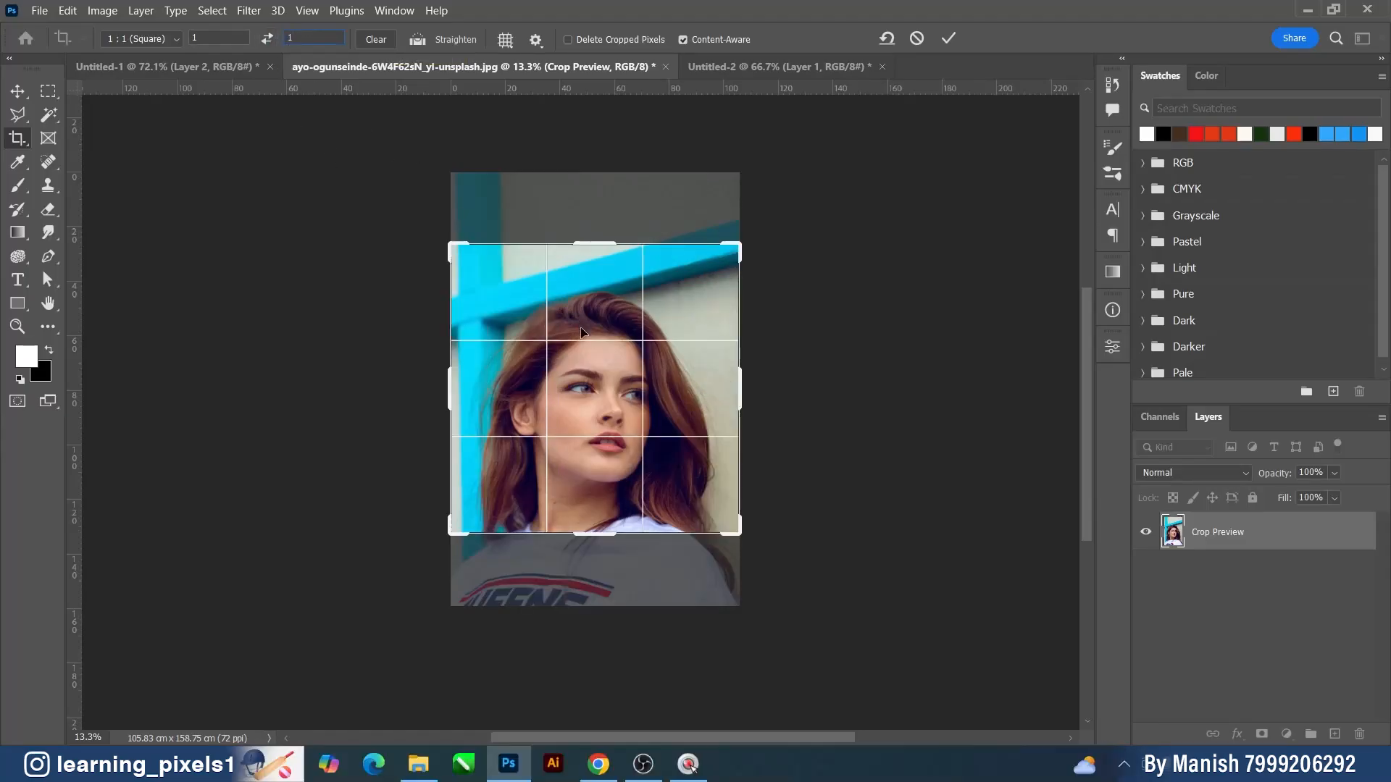
mouse_move(739, 534)
left_mouse_down()
mouse_move(710, 496)
mouse_move(739, 510)
mouse_move(692, 479)
mouse_move(739, 507)
left_mouse_up()
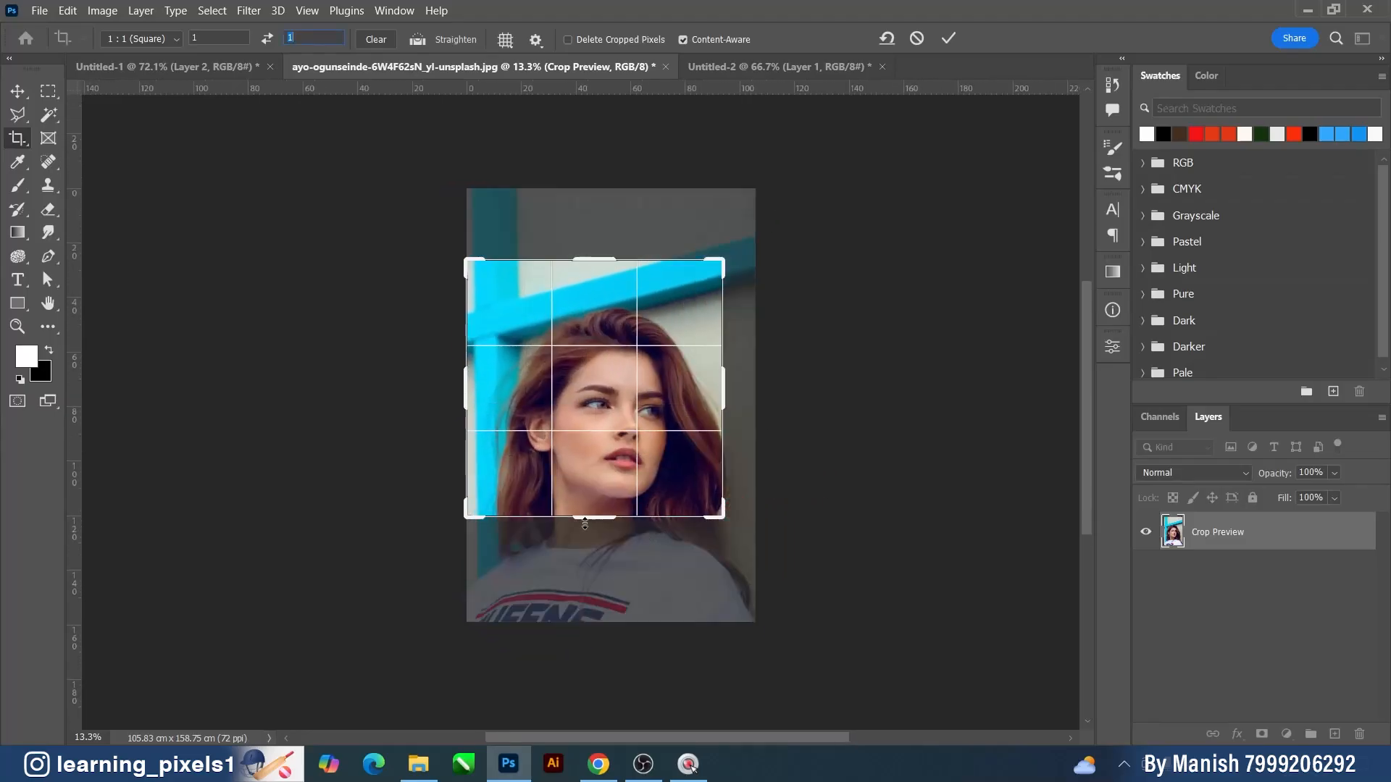
mouse_move(586, 523)
left_mouse_down()
mouse_move(588, 472)
mouse_move(594, 529)
mouse_move(594, 517)
left_mouse_up()
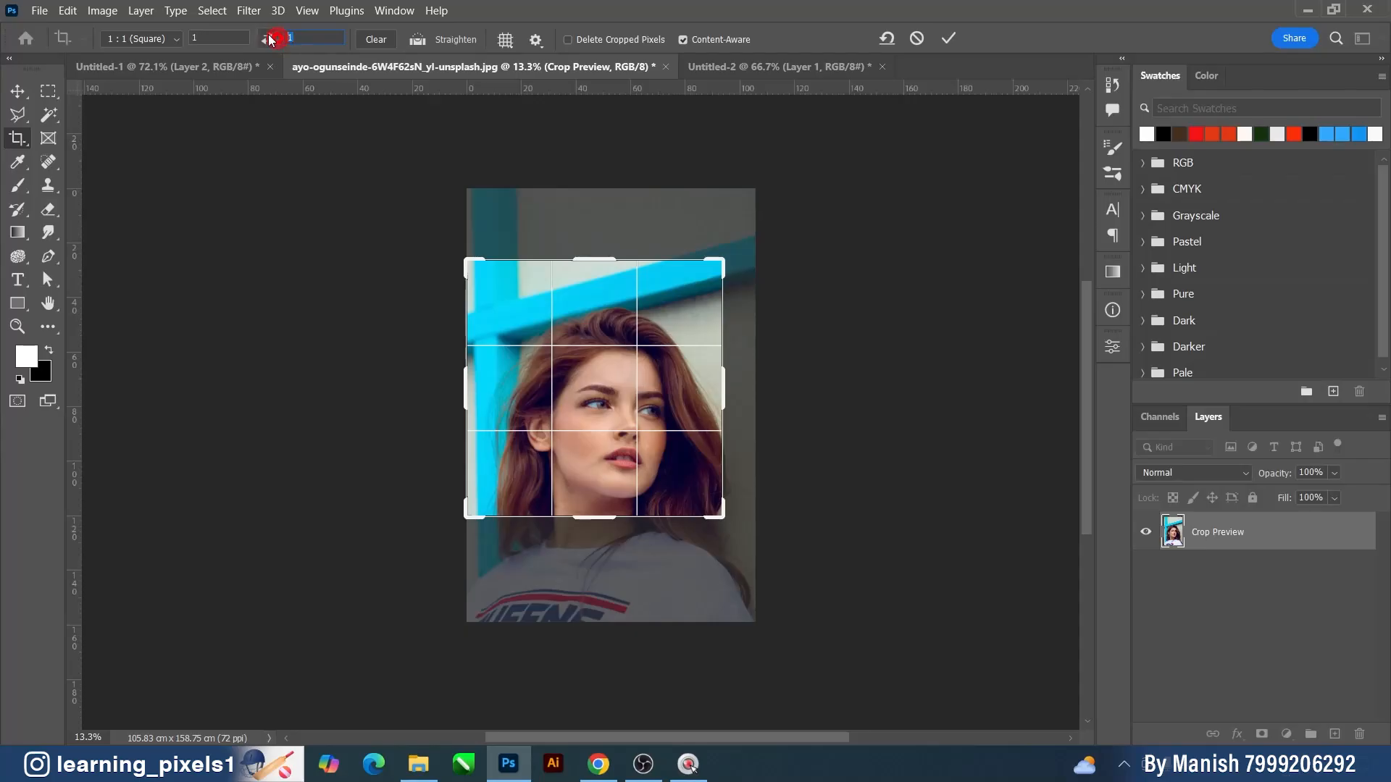
- Set the crop ratio to 1 : 2, shrink the crop box over the portrait, and return the ratio to 1 : 1
type("2")
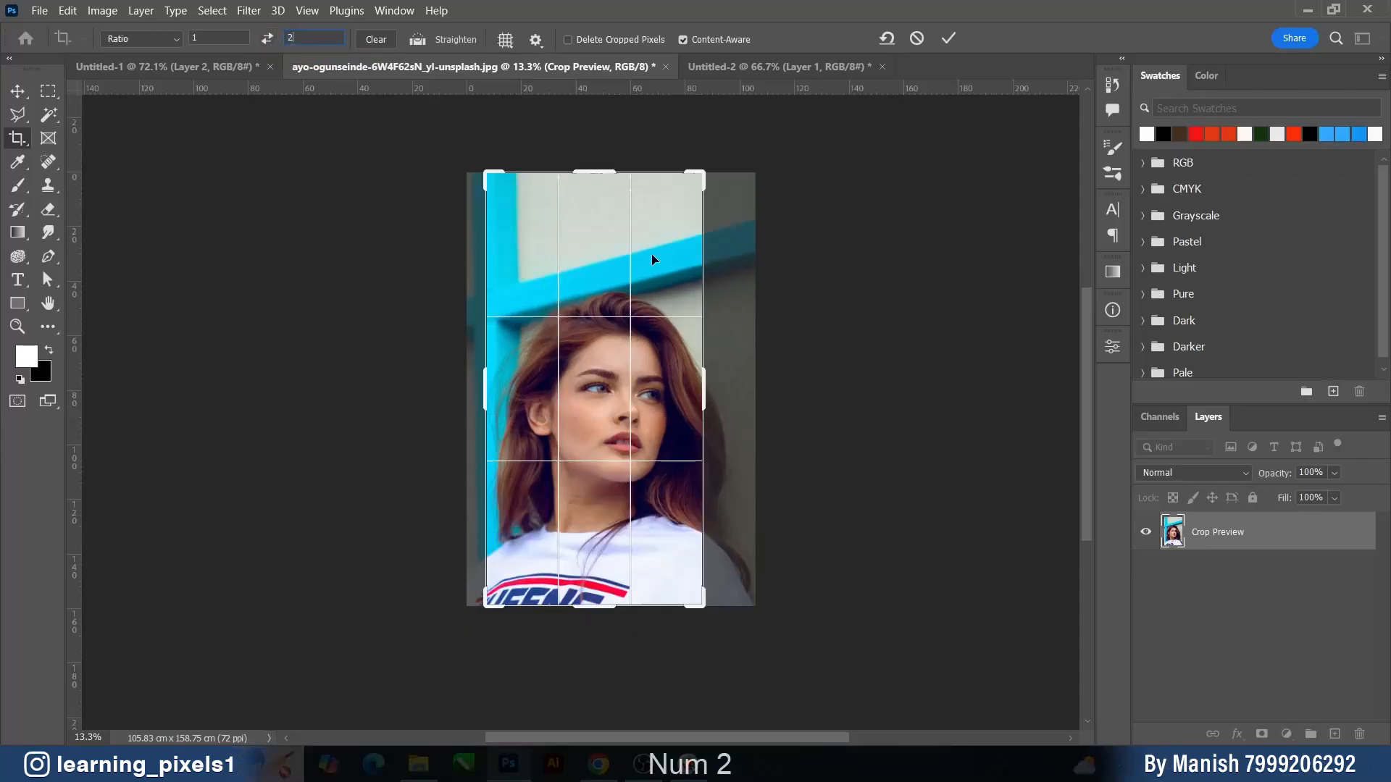
left_click_drag(601, 176, 612, 206)
left_click_drag(695, 400, 706, 399)
left_click_drag(633, 439, 629, 472)
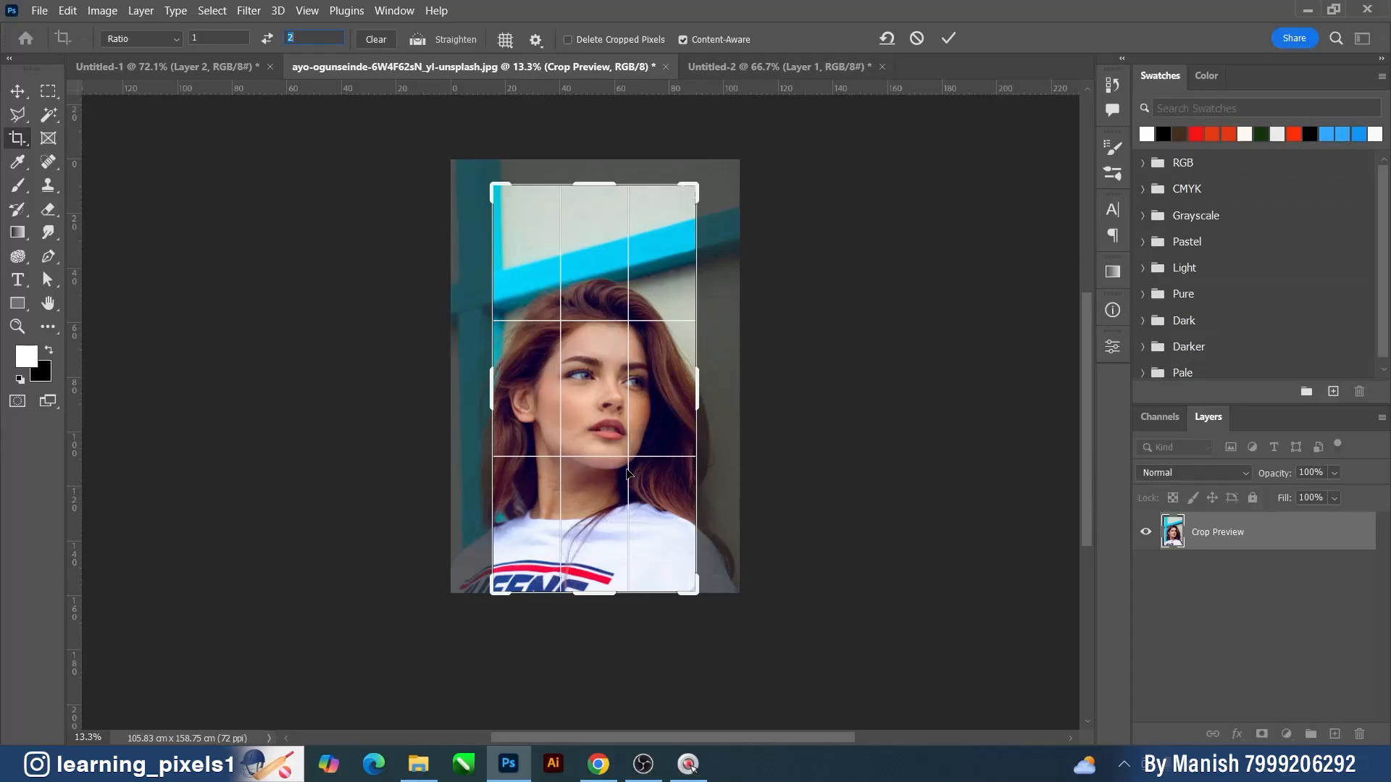
type("1")
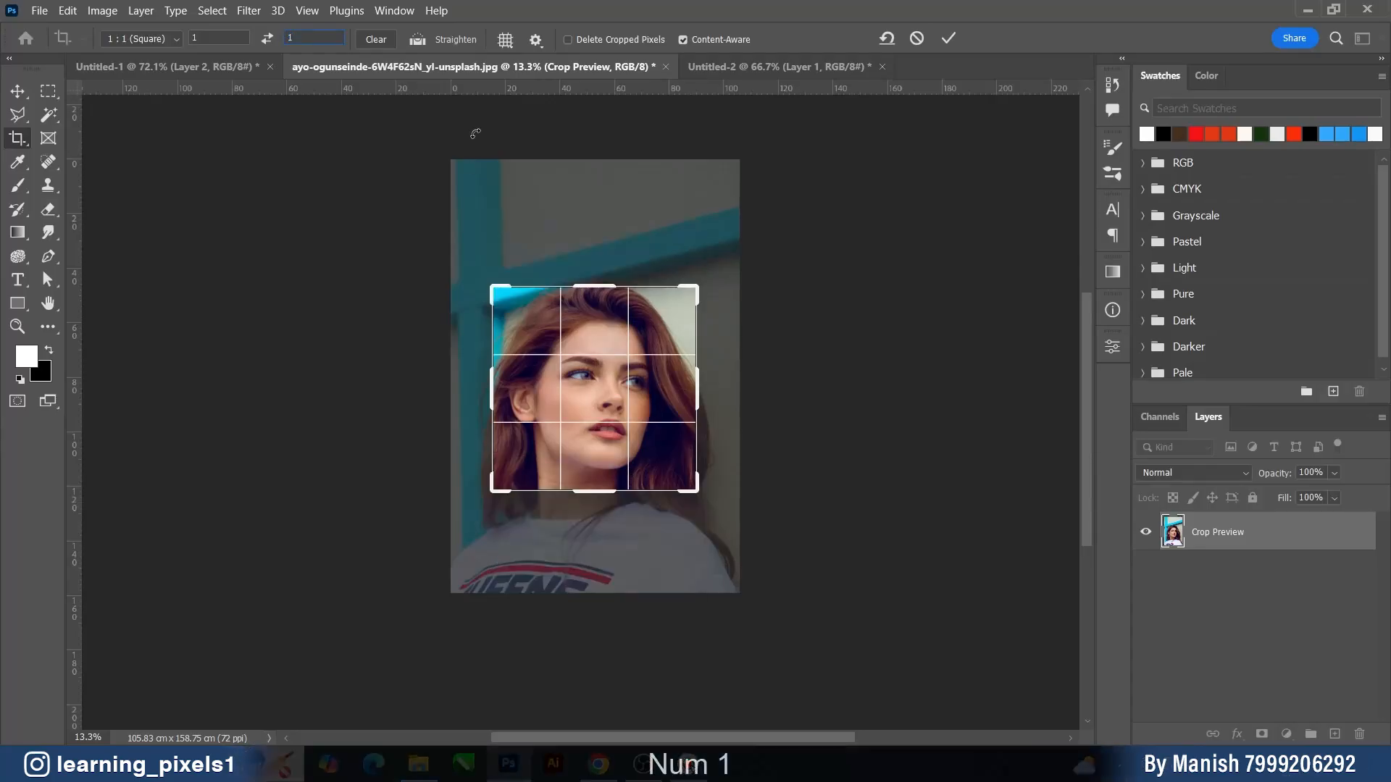
- Enlarge the square crop box around the woman's head, and switch the crop to W x H x Resolution with a width of 200 px
mouse_move(691, 496)
left_mouse_down()
mouse_move(717, 525)
mouse_move(656, 460)
mouse_move(674, 480)
left_mouse_up()
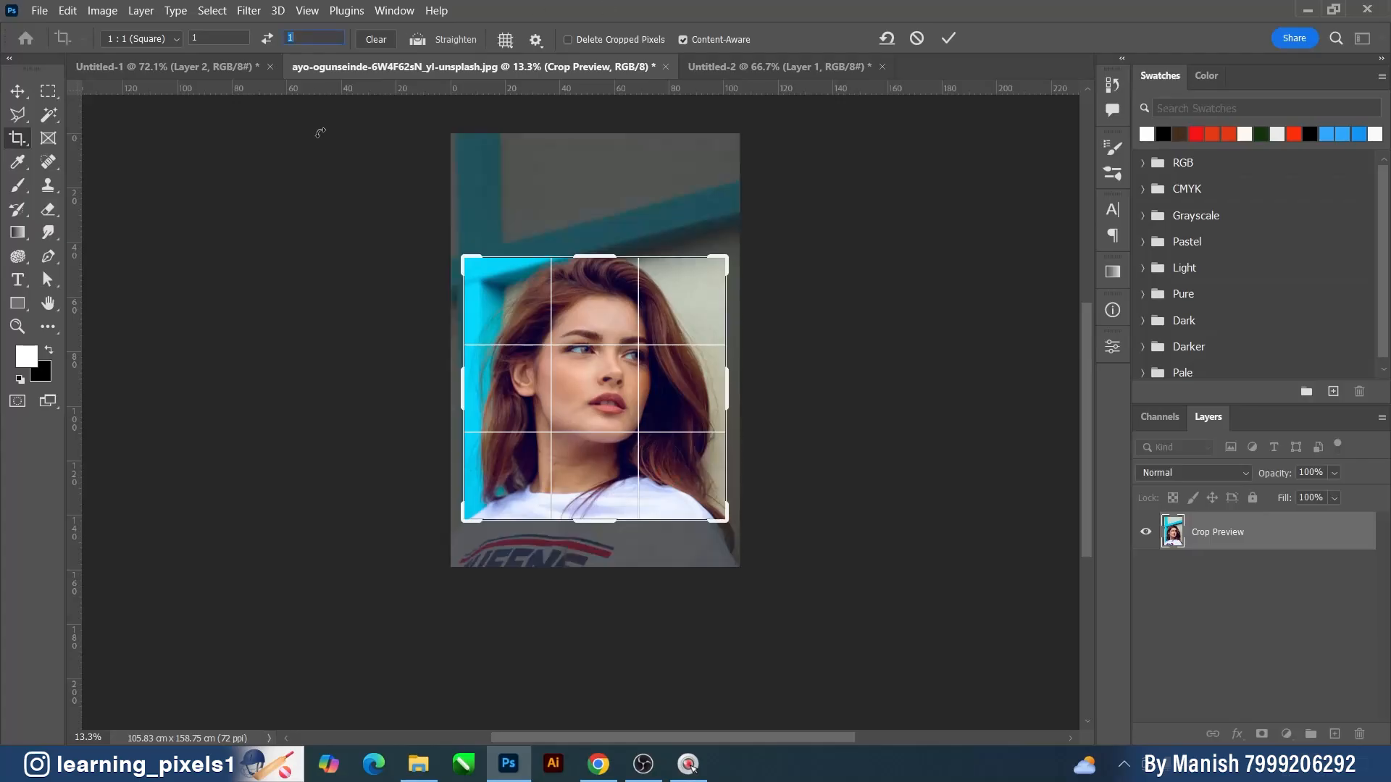
left_click(139, 38)
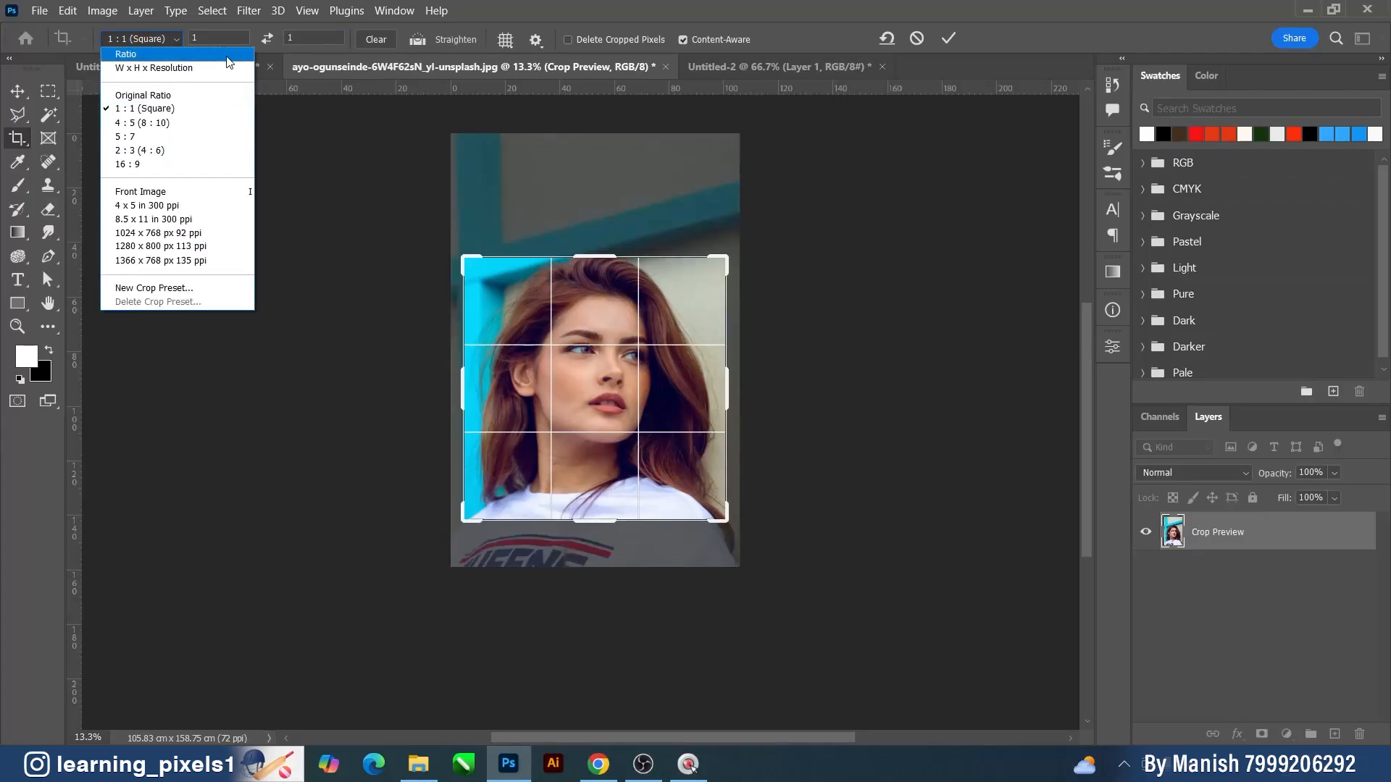
left_click(153, 75)
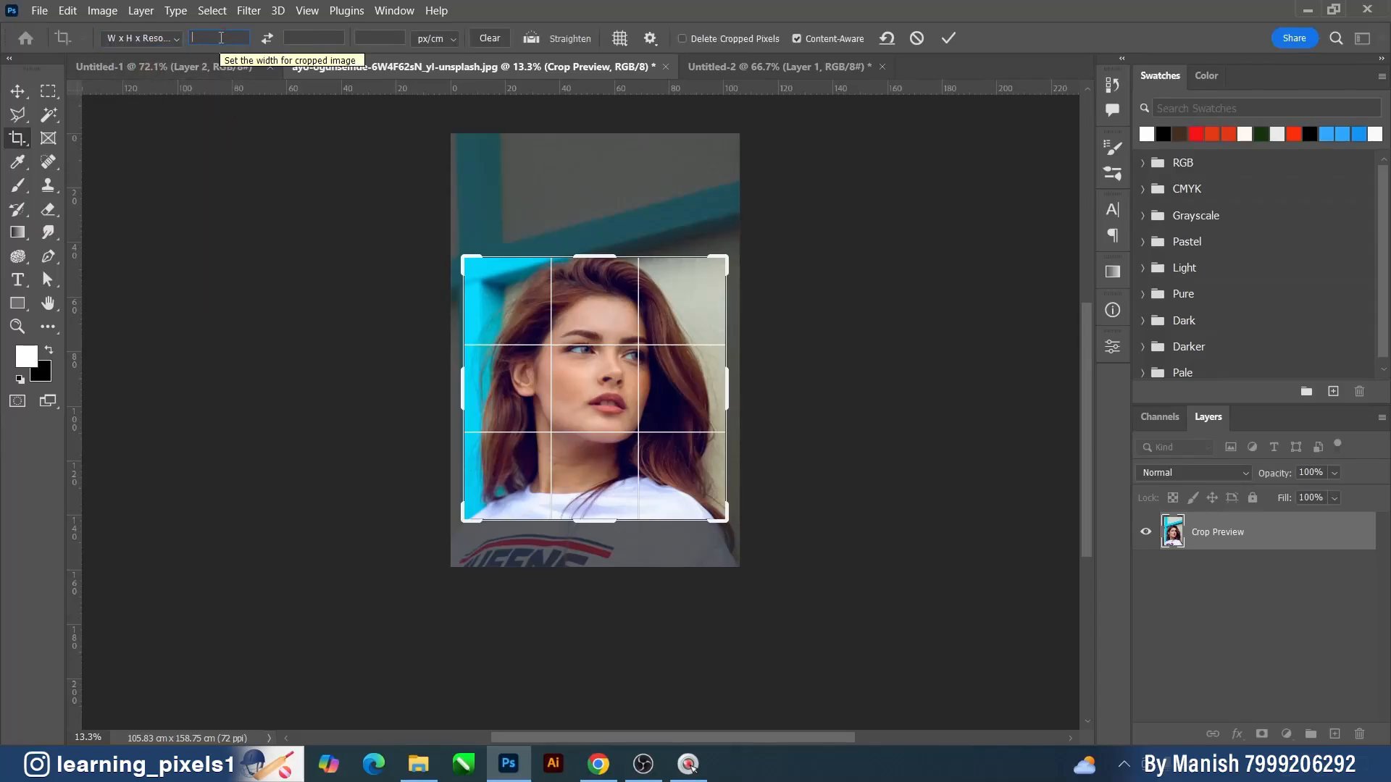
type("200")
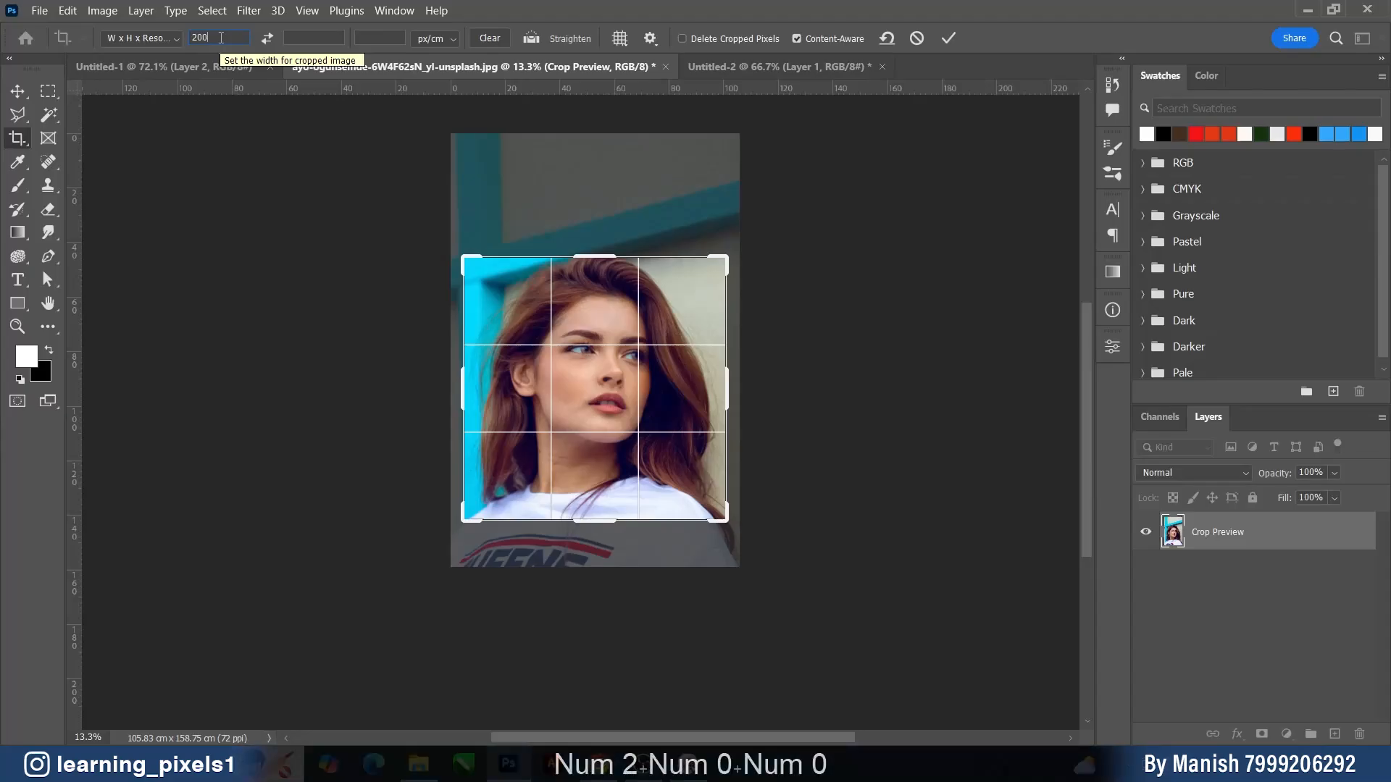
type(" px")
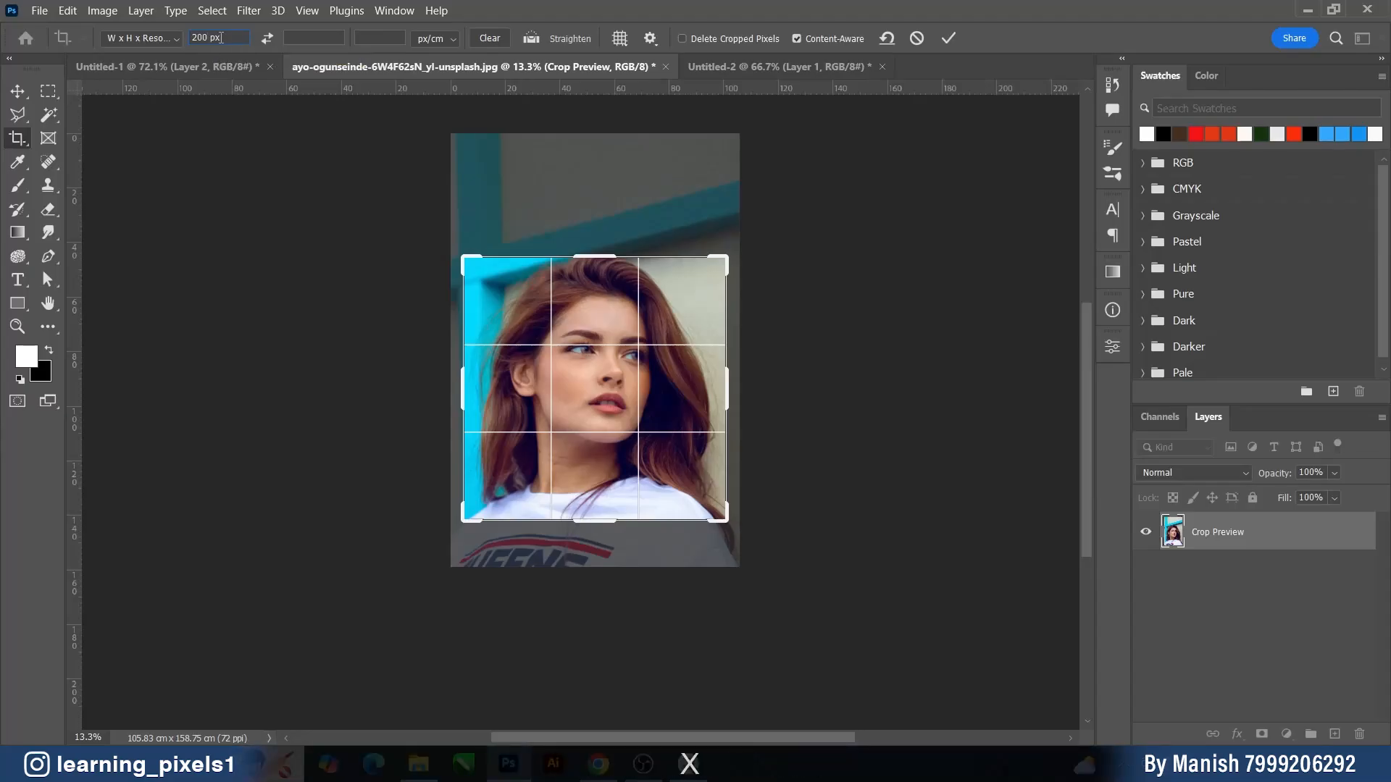
- Set the crop height to 150 px
left_click(330, 33)
type("300")
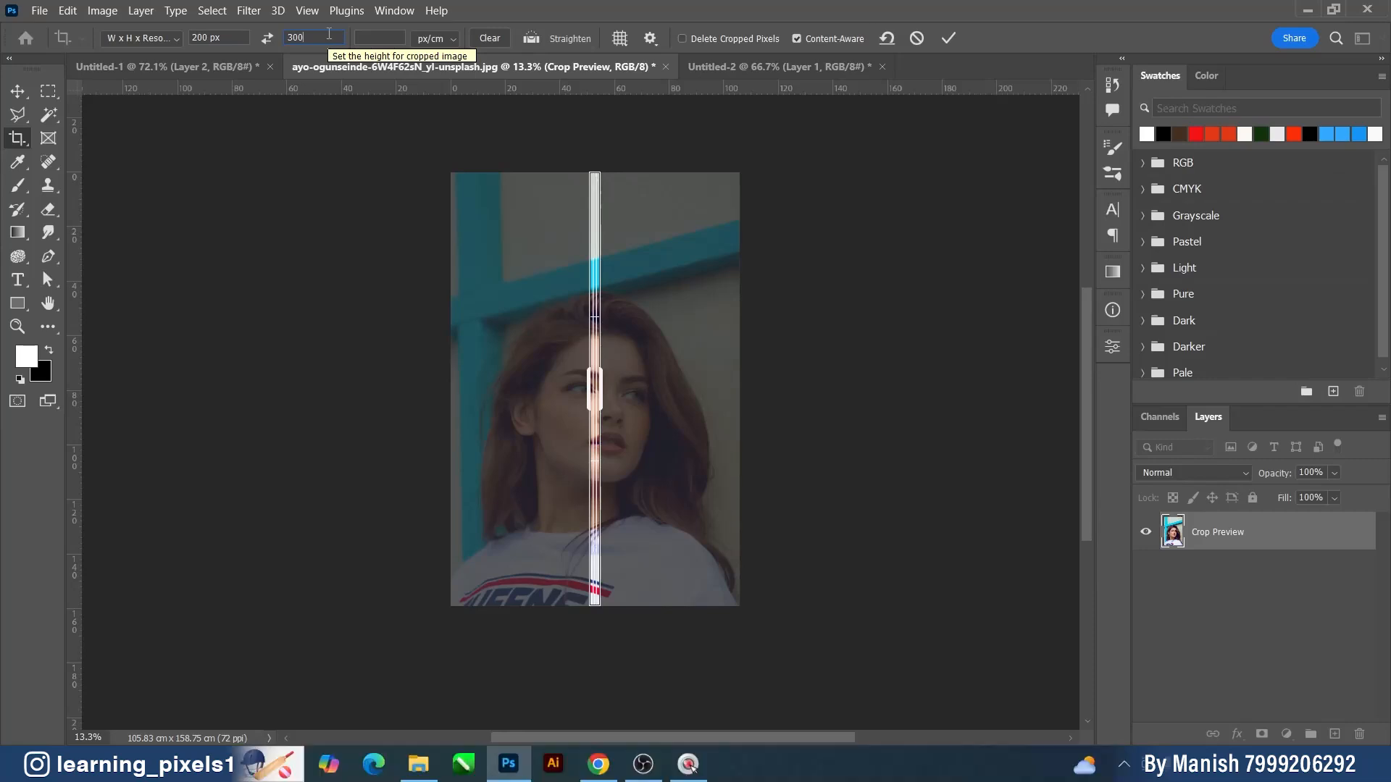
key("BackSpace")
key("BackSpace")
key("BackSpace")
type("150")
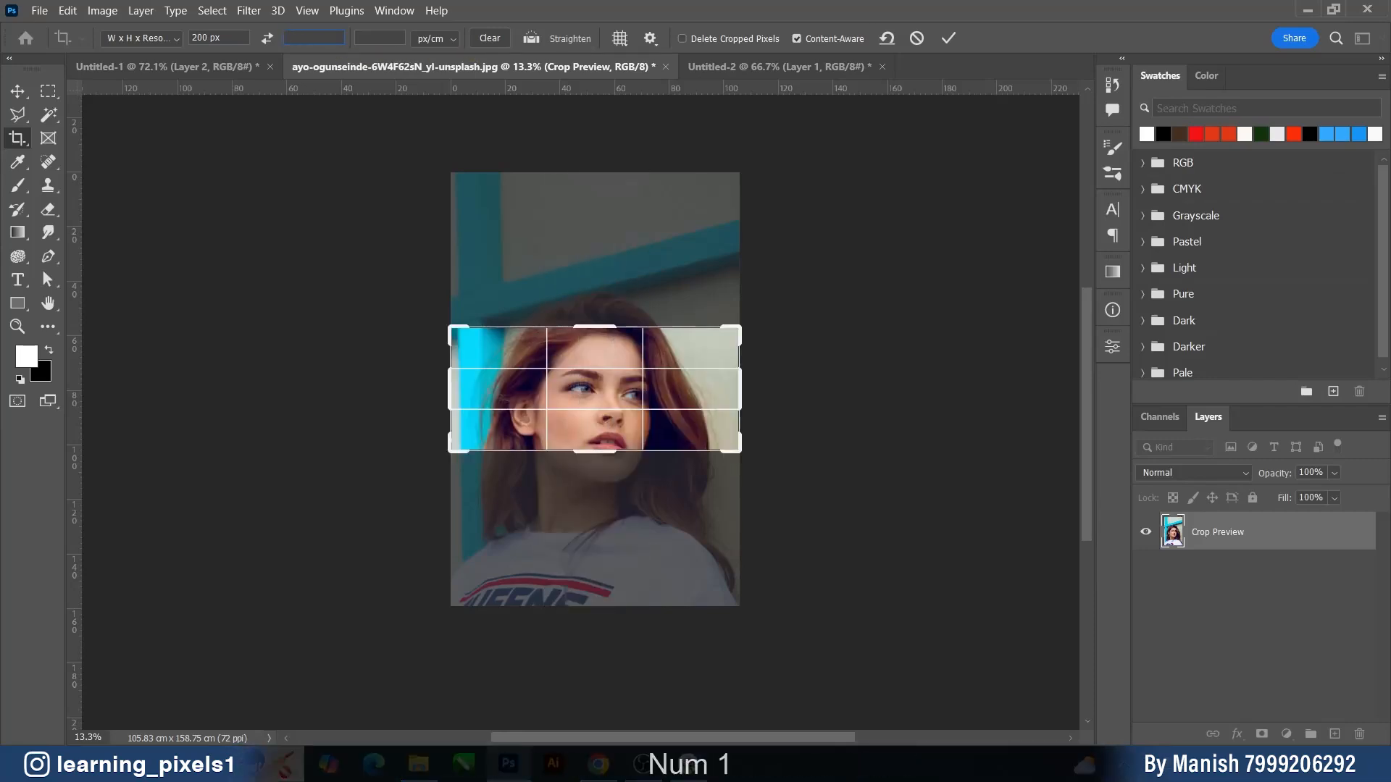
type(" px")
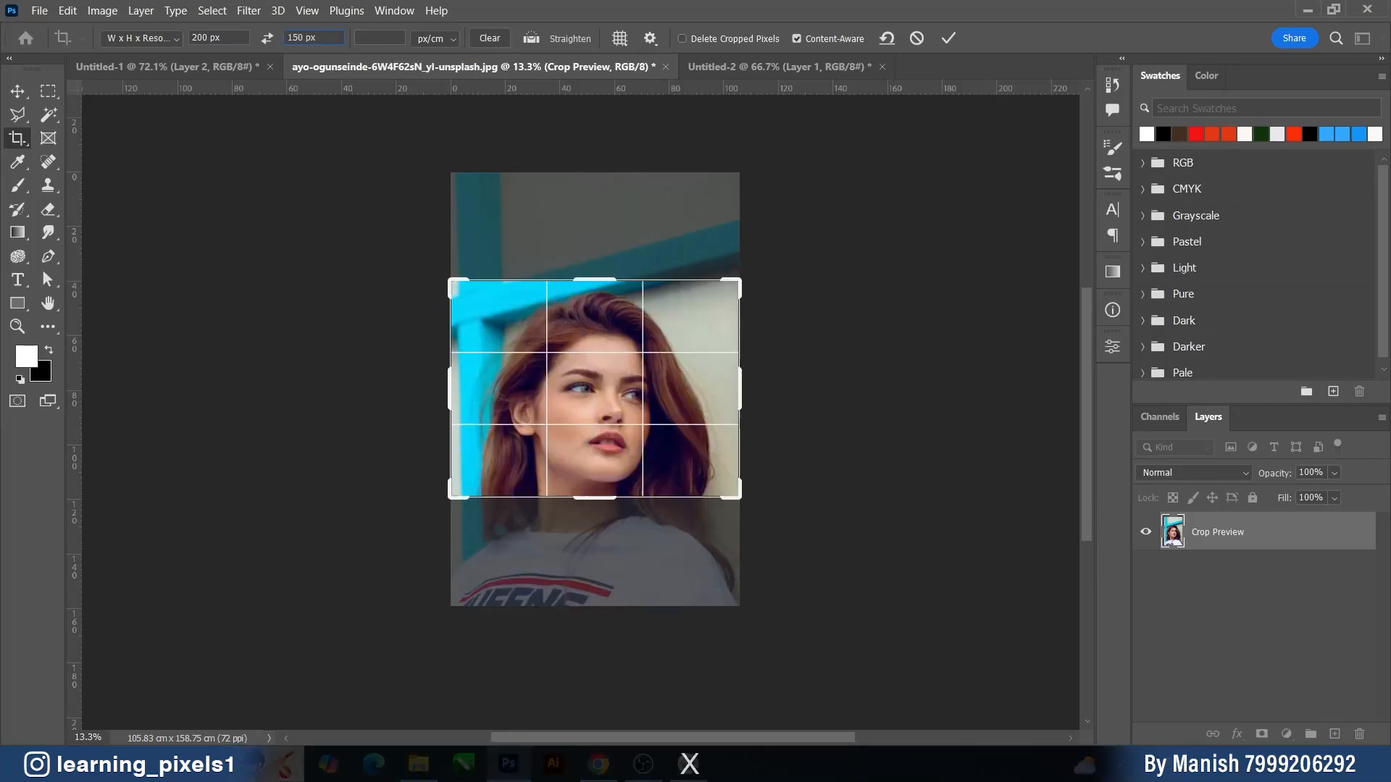
- Set the crop resolution to 72 px/cm, apply the crop, and fit the resulting image to the window
left_click(379, 35)
type("72")
left_click(657, 417)
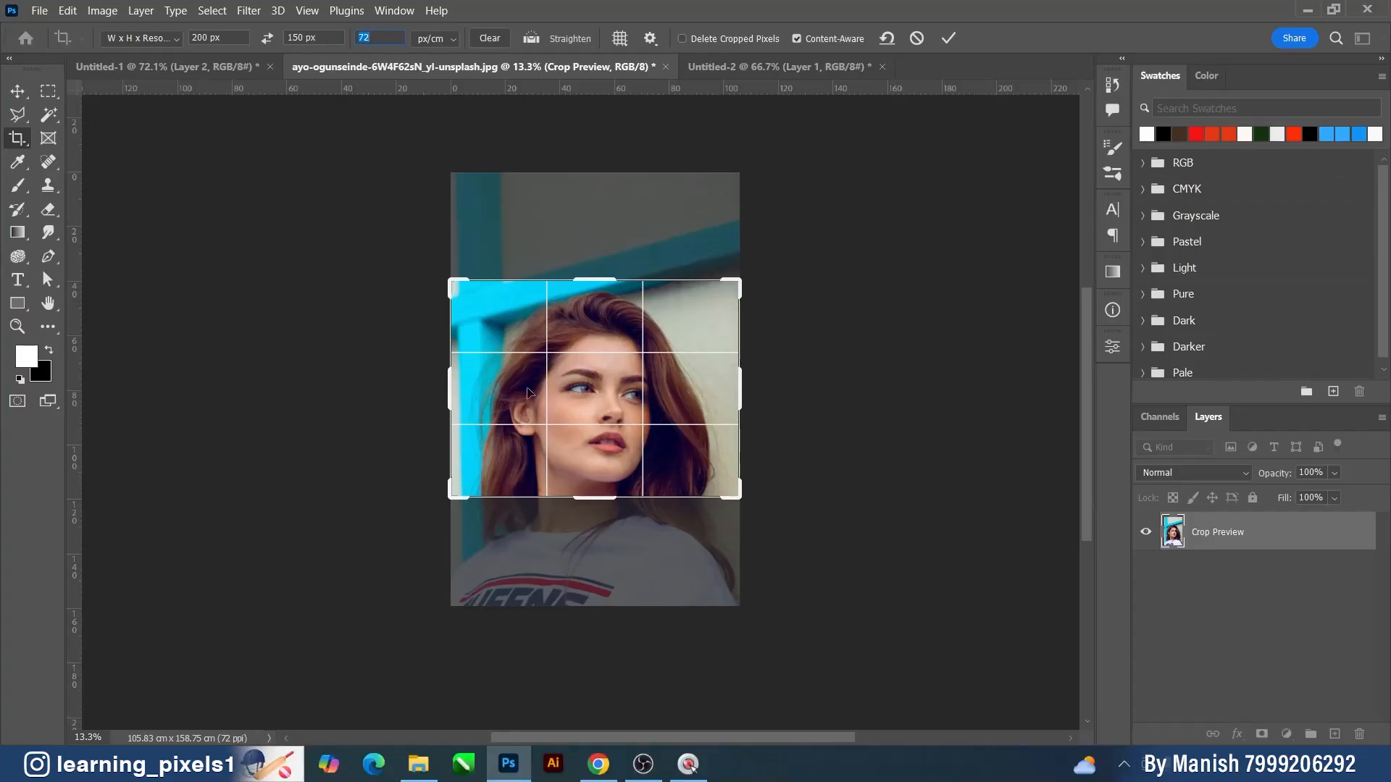
left_click(225, 36)
left_click(393, 38)
left_click(948, 38)
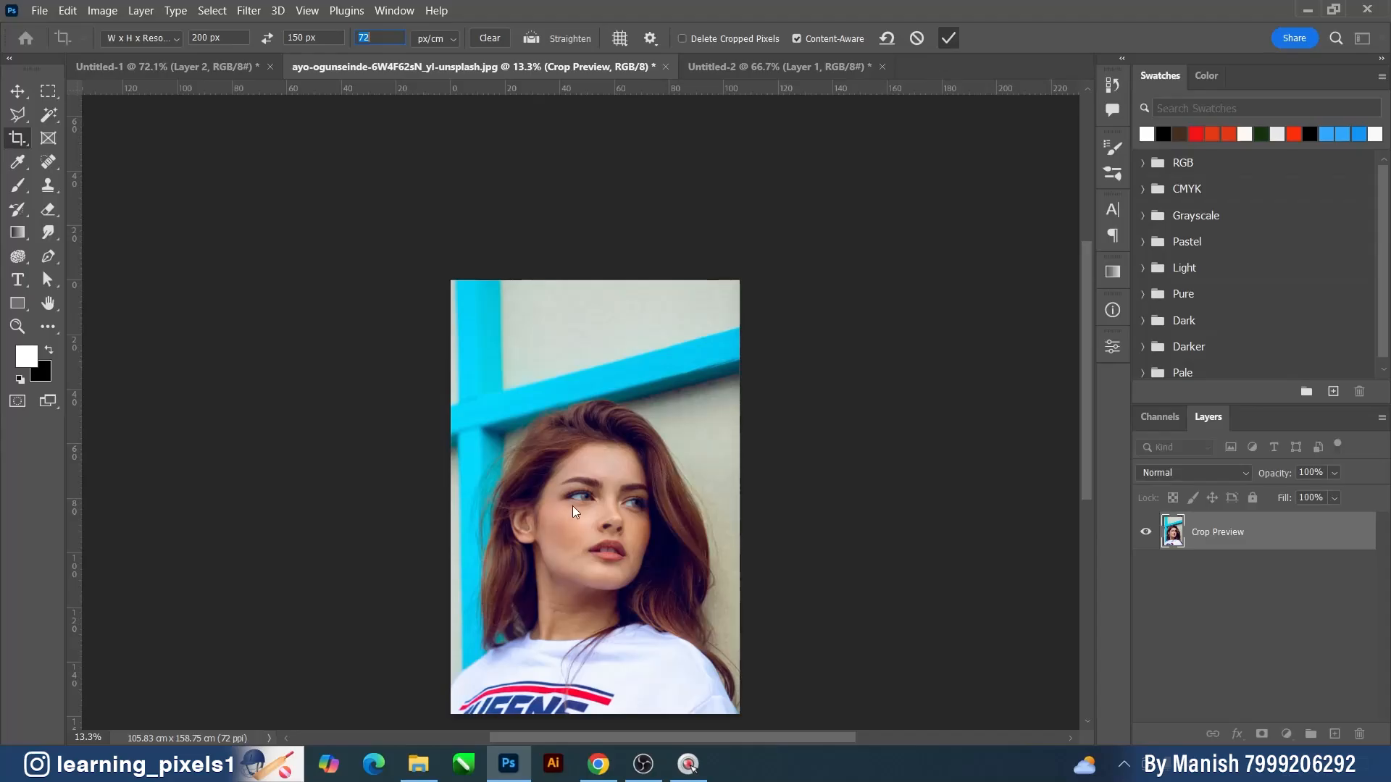
key("space")
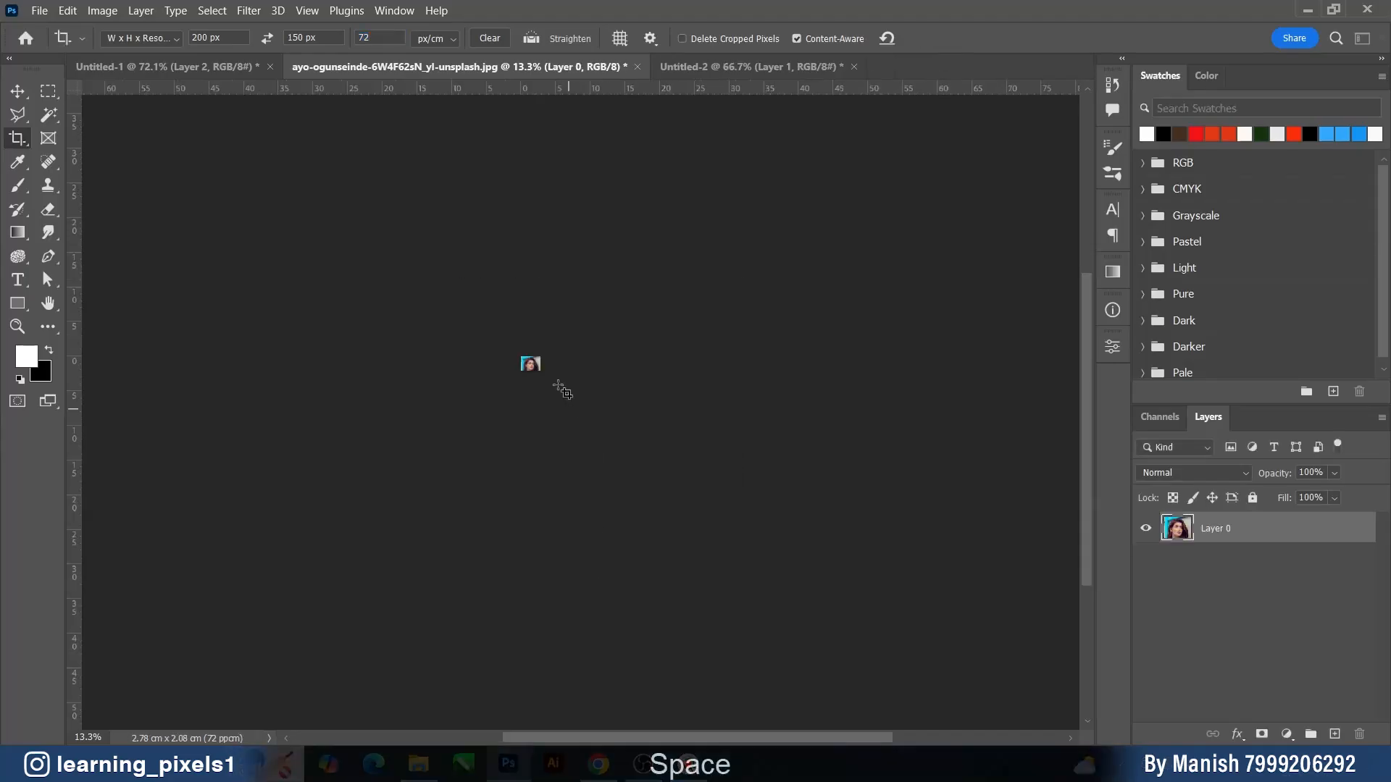
key("ctrl+0")
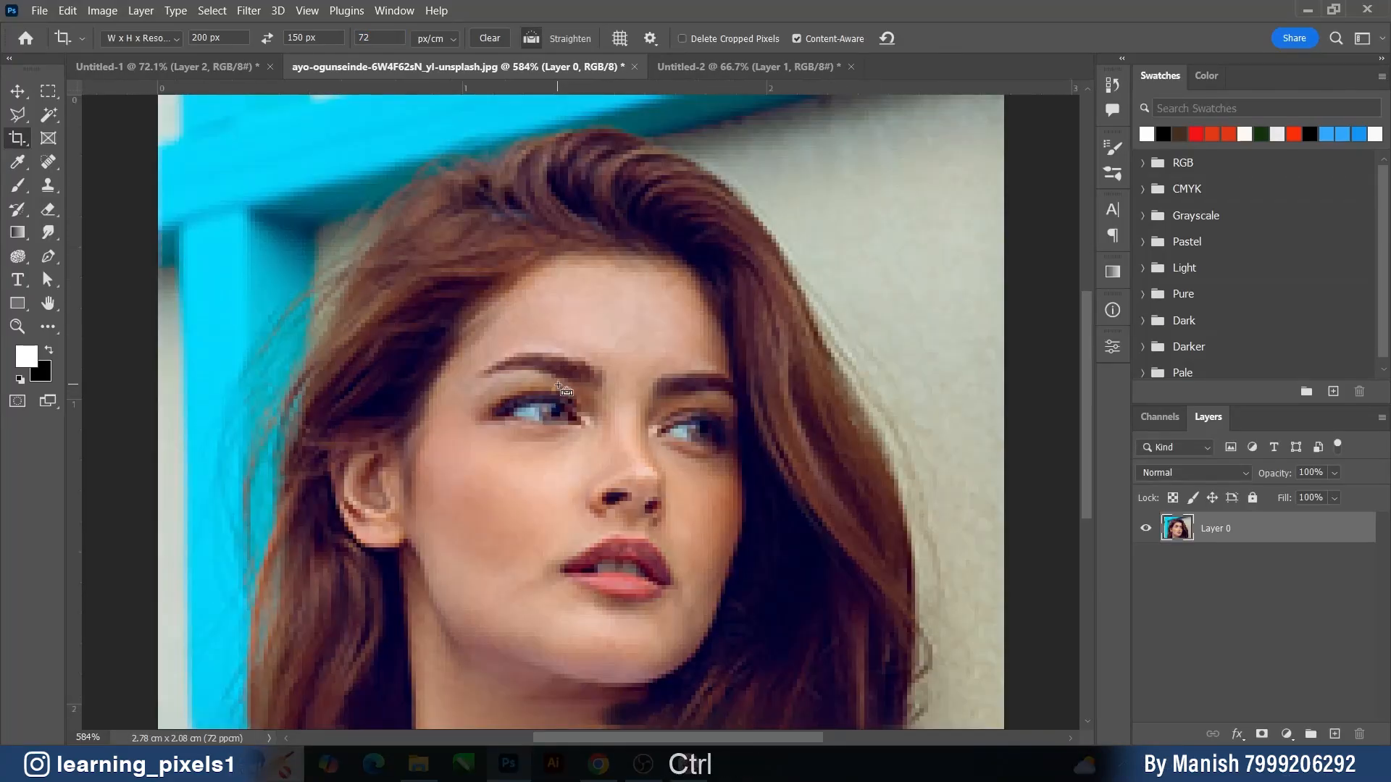
- Undo the fixed-size crop and bring the whole portrait back into view with the Move tool active
key("ctrl+z")
scroll(559, 388, "down", 10)
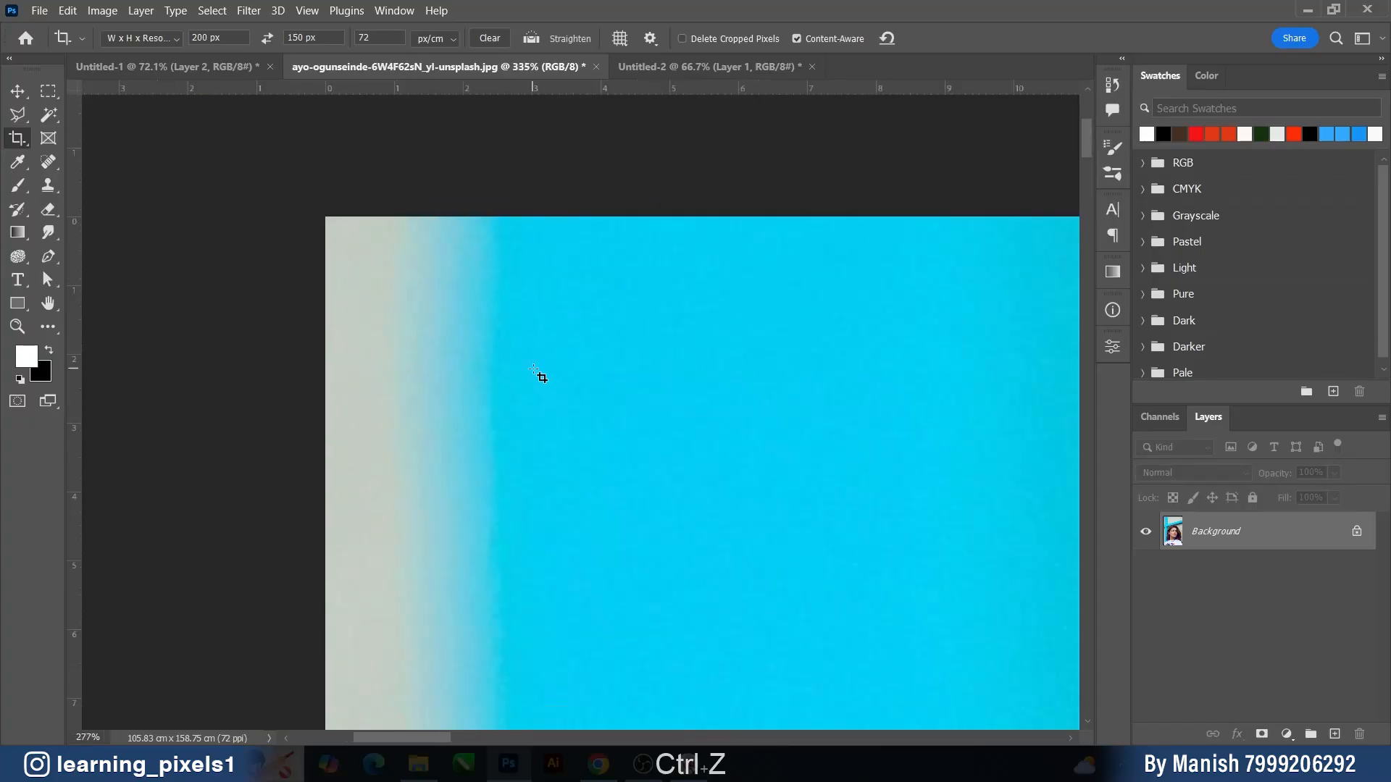
key("v")
left_click_drag(669, 440, 449, 123)
scroll(540, 286, "down", 5)
left_click_drag(550, 301, 592, 292)
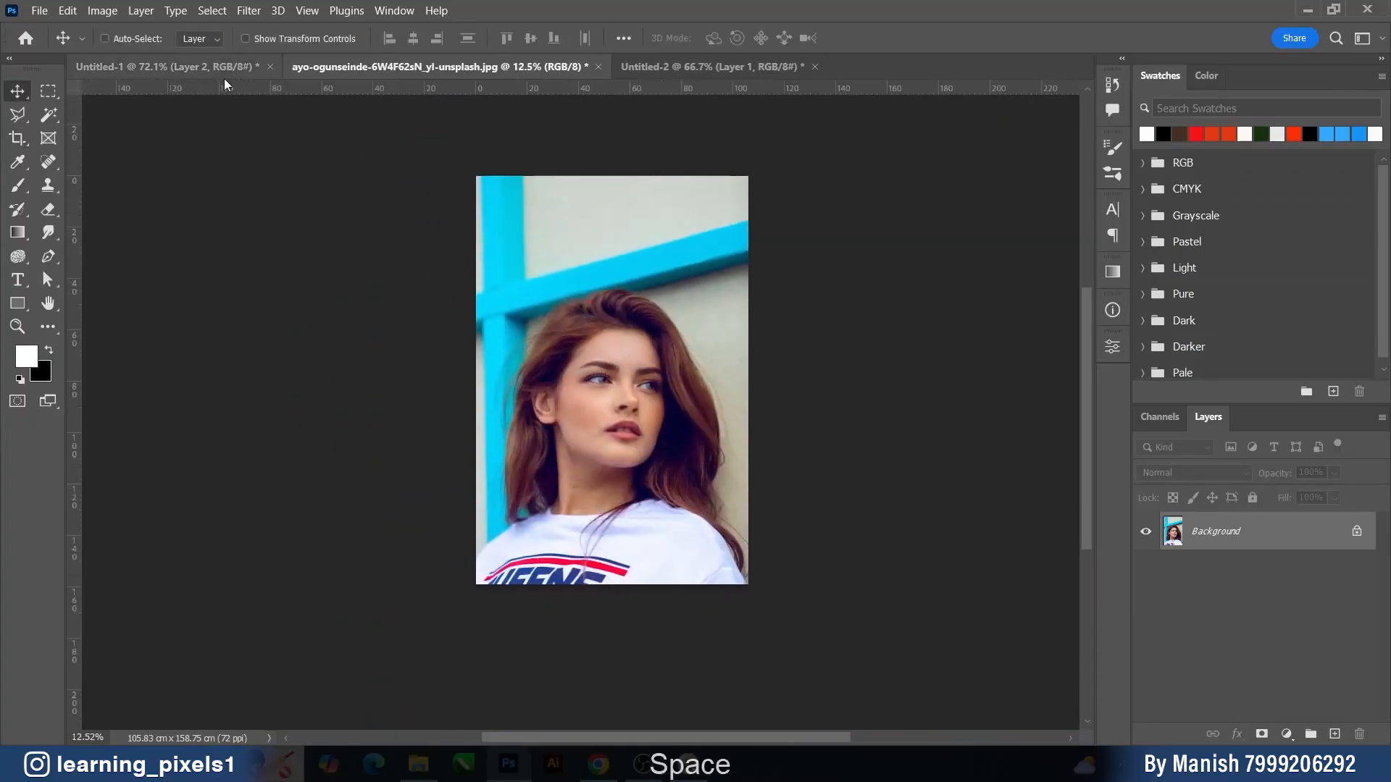
- Try an Original Ratio crop of the portrait by pulling its upper-left corner inward
key("c")
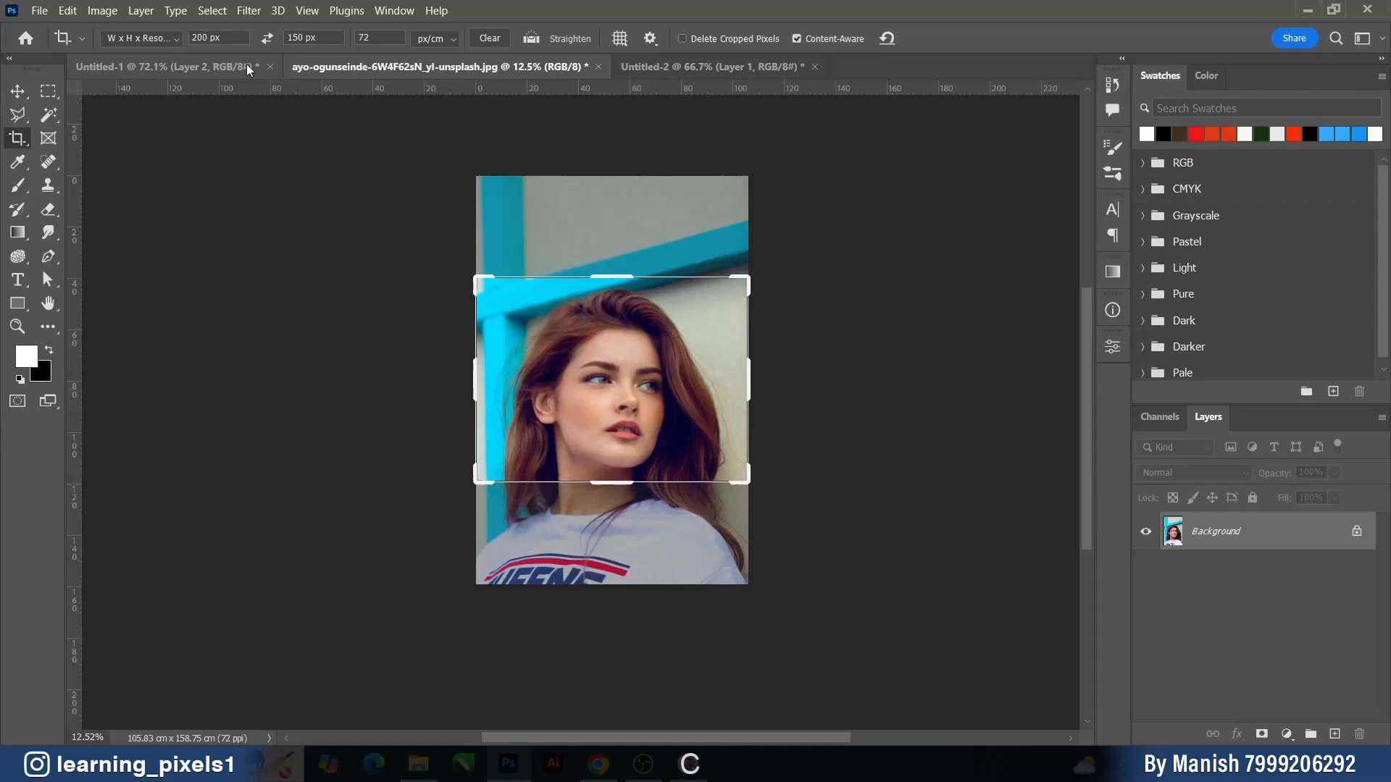
left_click(155, 41)
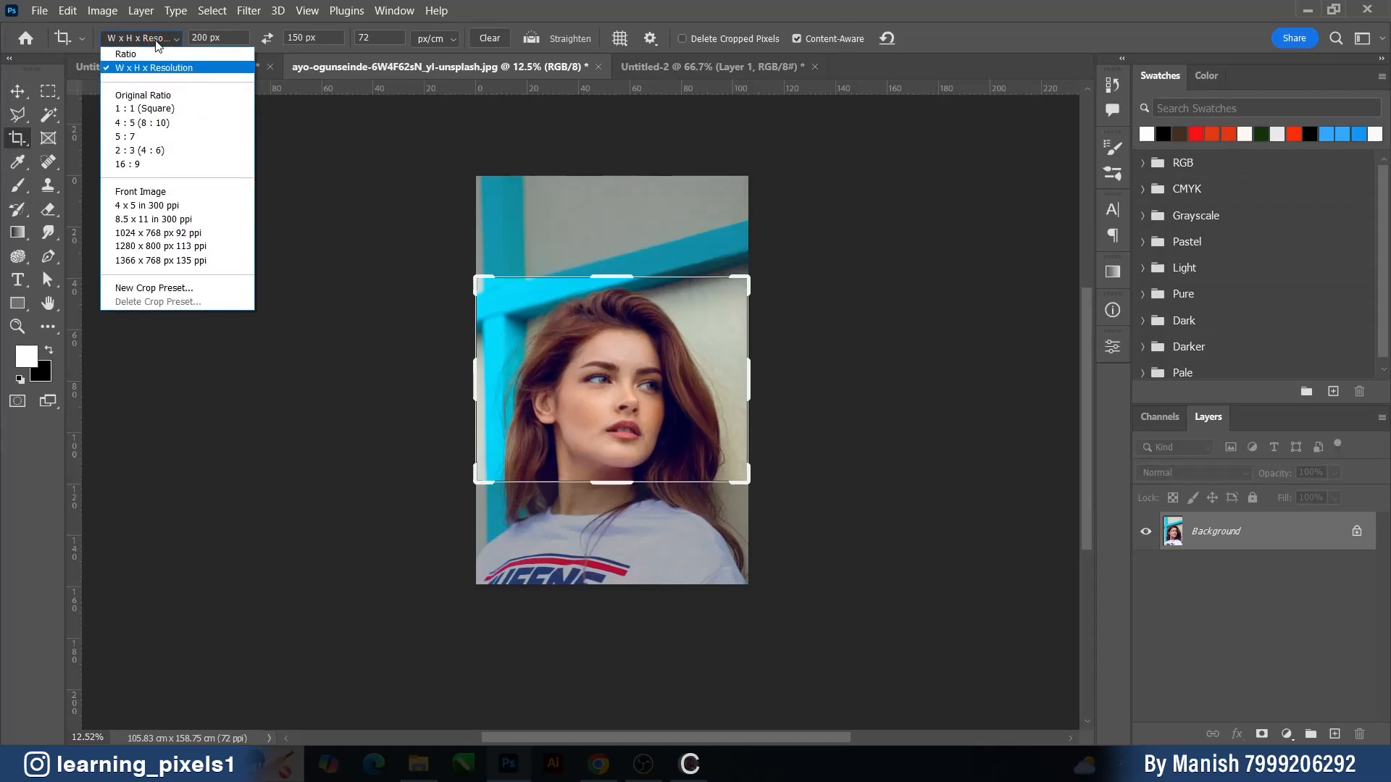
left_click(166, 97)
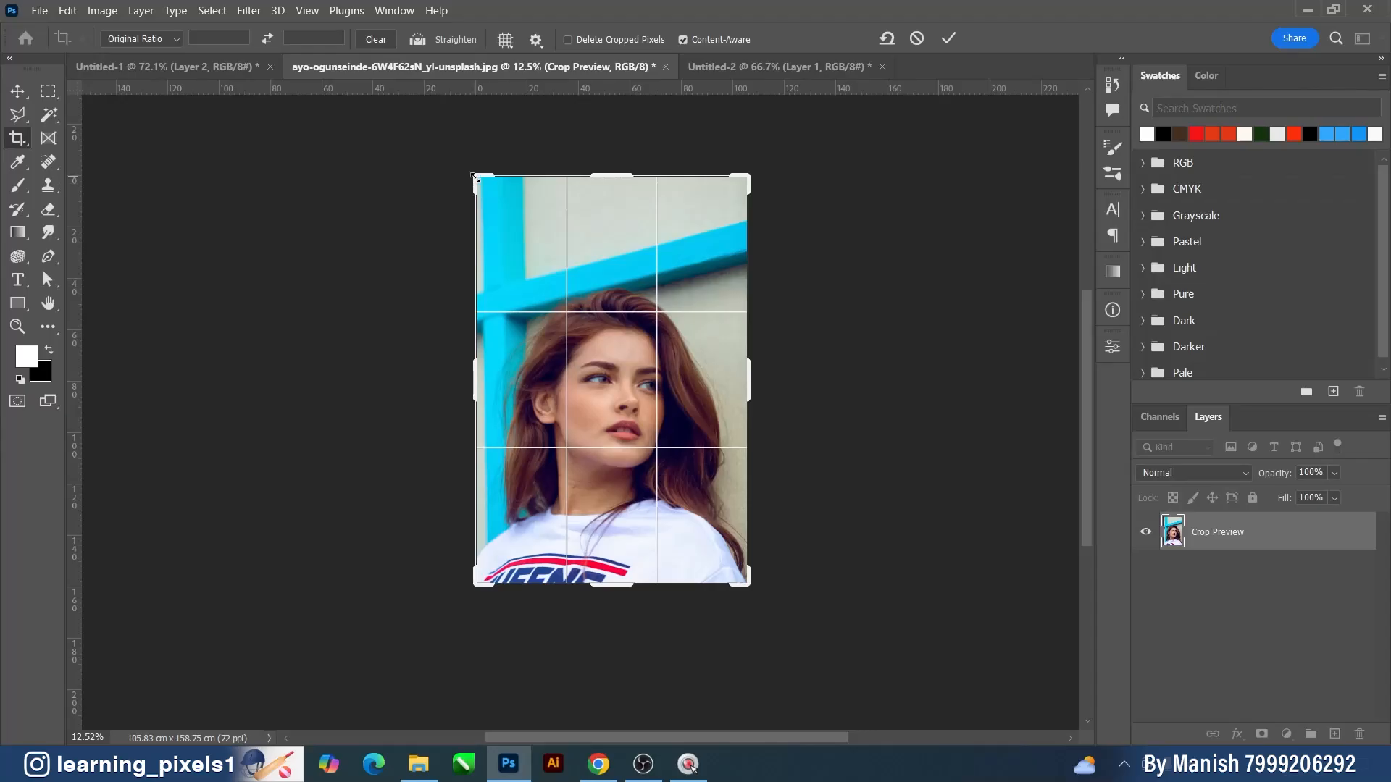
left_click_drag(475, 177, 455, 214)
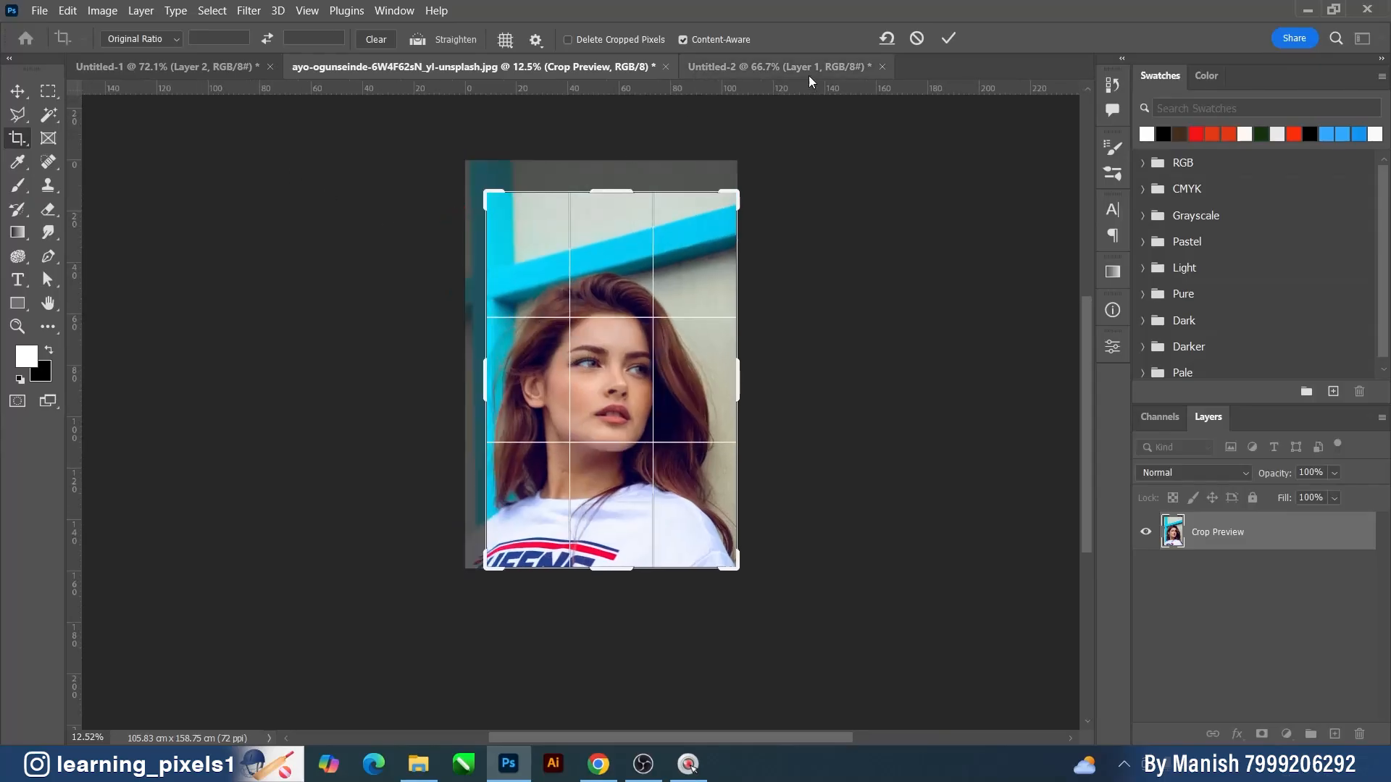
left_click(948, 38)
- Set the crop to a 1 : 2 ratio and shrink the crop box over the portrait
left_click(154, 46)
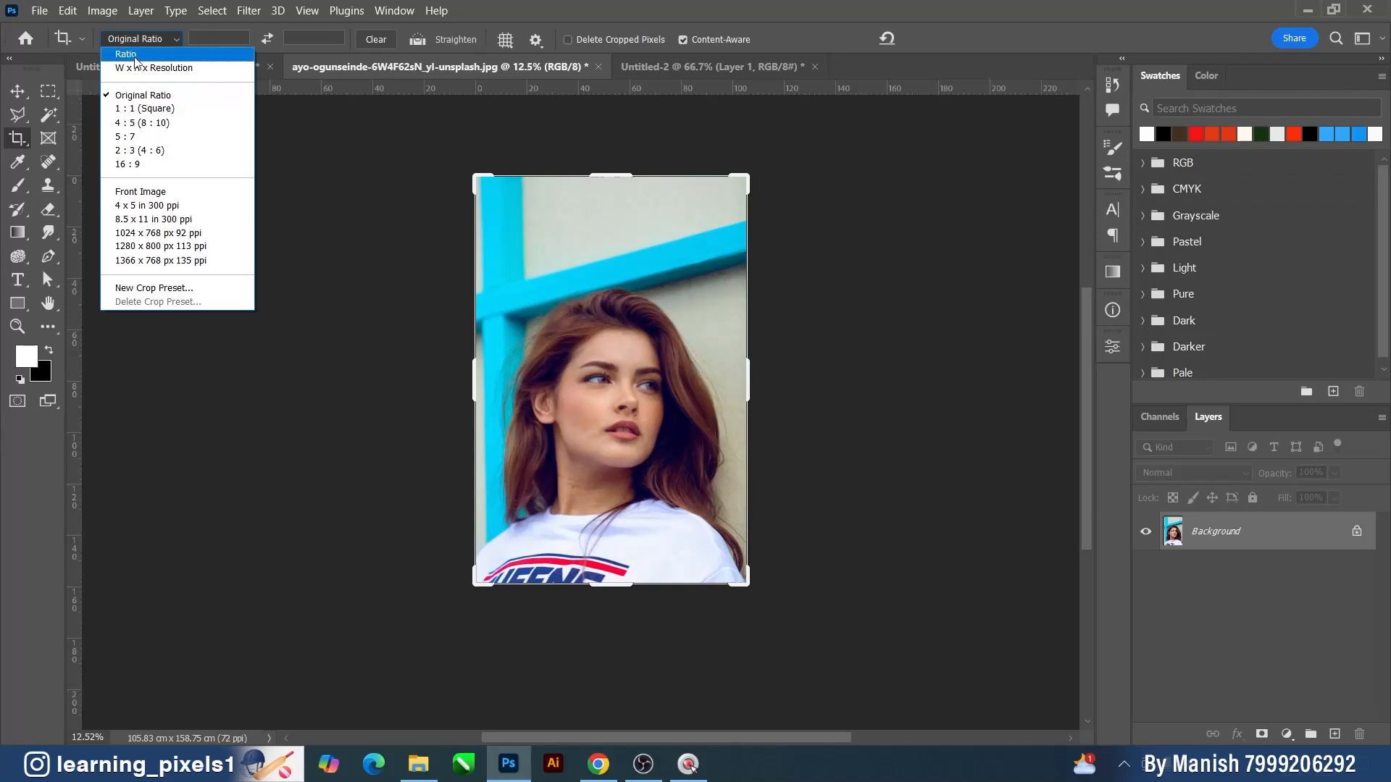
left_click(666, 6)
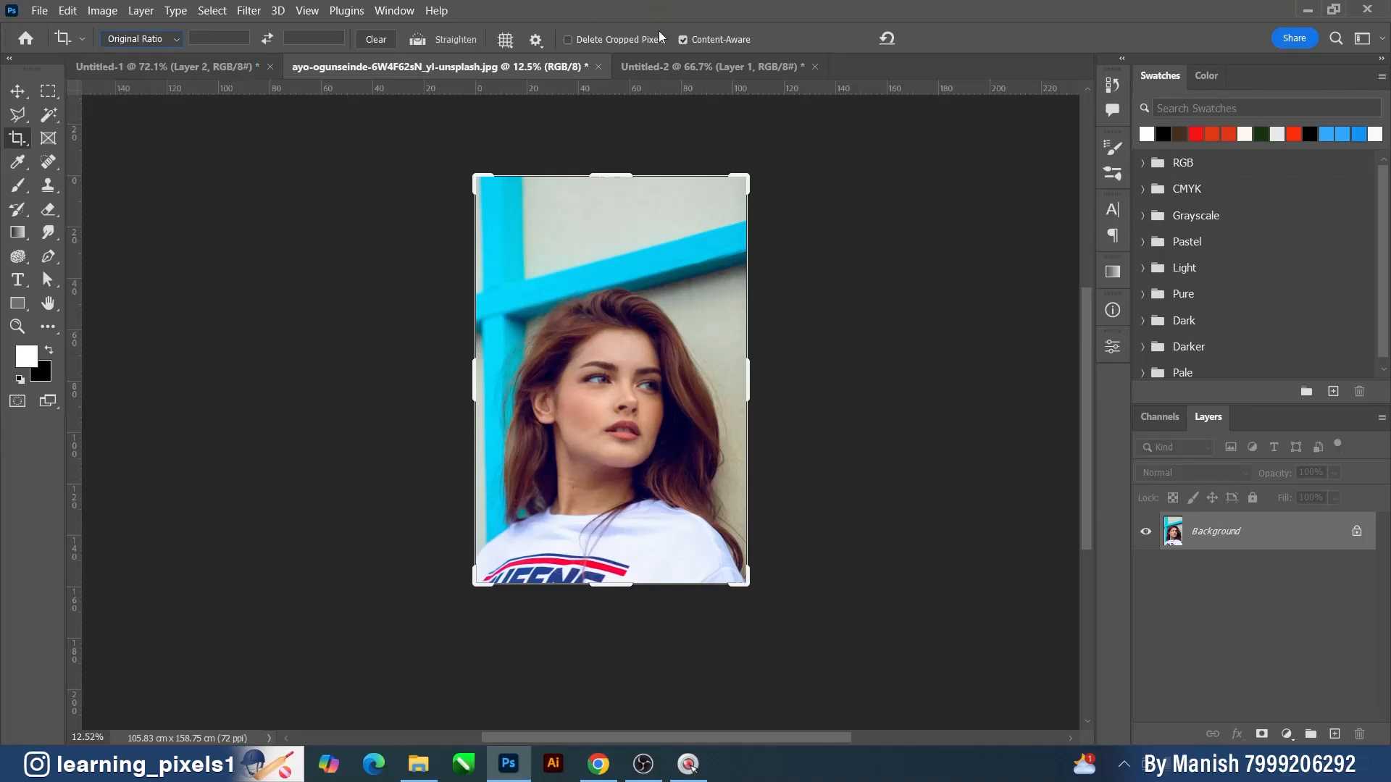
left_click(171, 40)
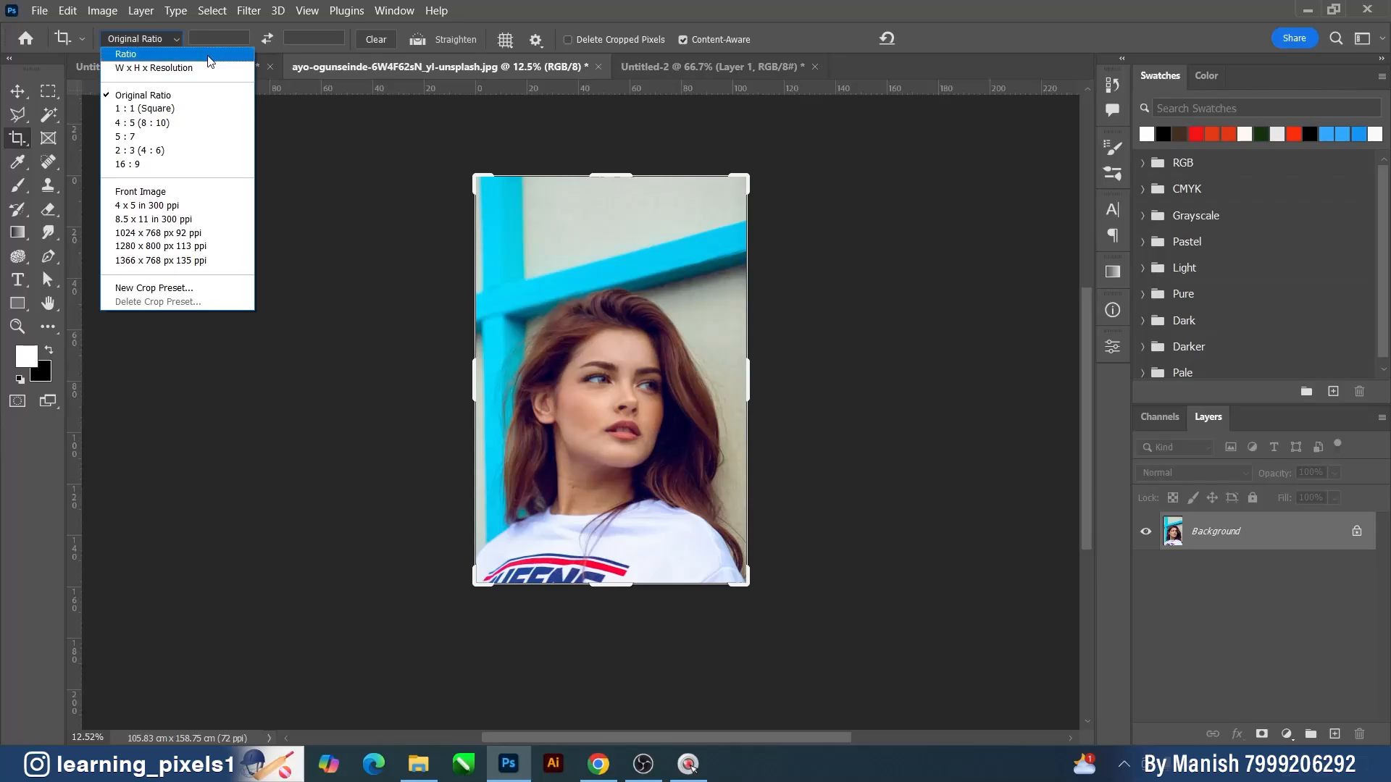
left_click(174, 55)
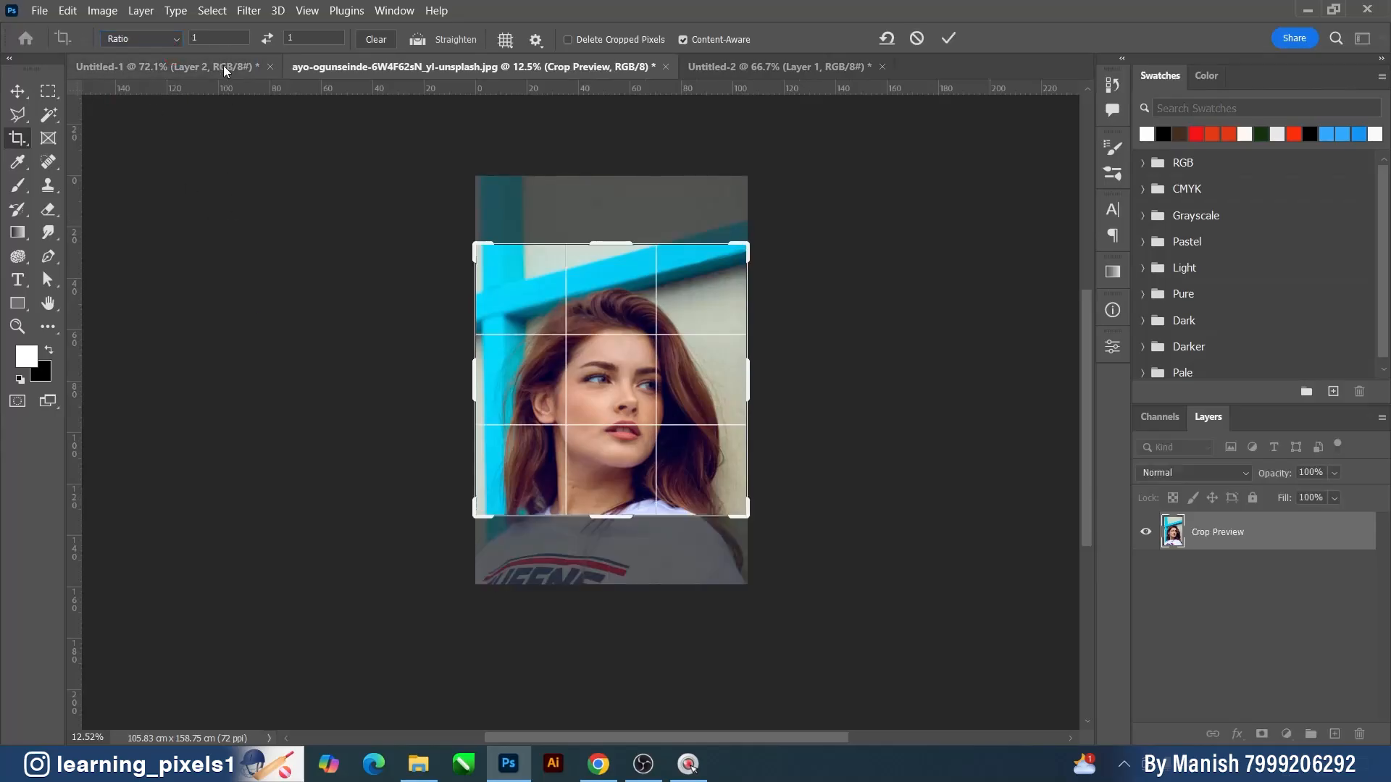
left_click(288, 35)
type("2")
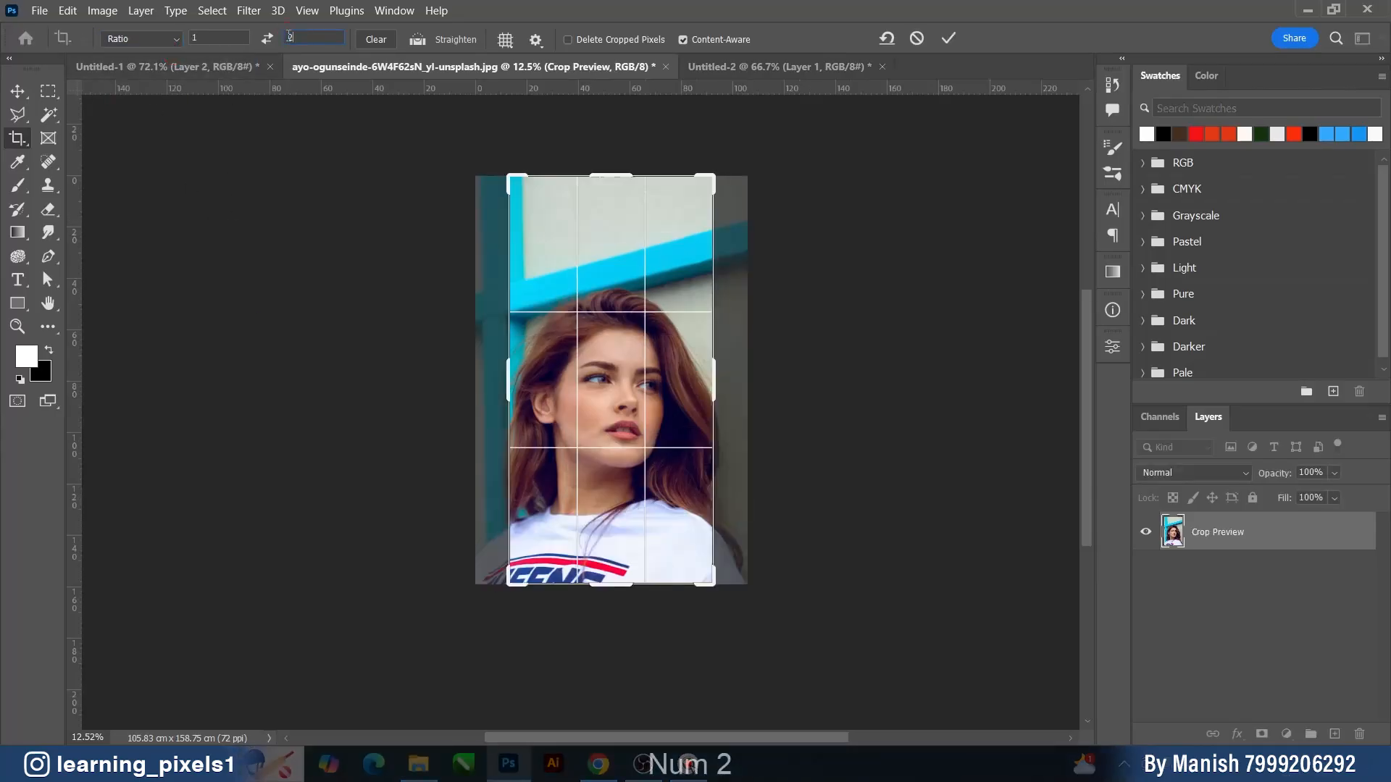
mouse_move(708, 189)
left_mouse_down()
mouse_move(692, 209)
mouse_move(730, 226)
mouse_move(724, 206)
left_mouse_up()
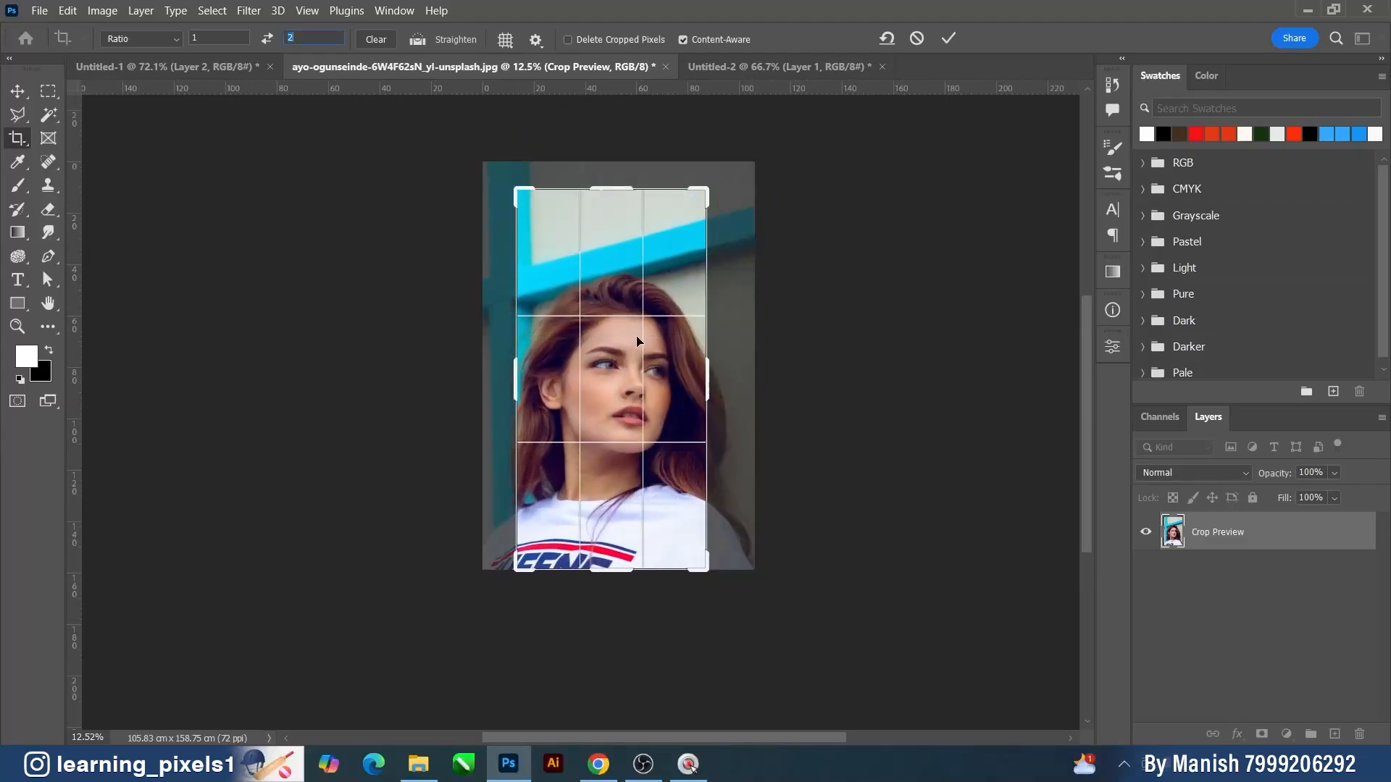
mouse_move(697, 374)
left_mouse_down()
mouse_move(720, 374)
mouse_move(701, 376)
left_mouse_up()
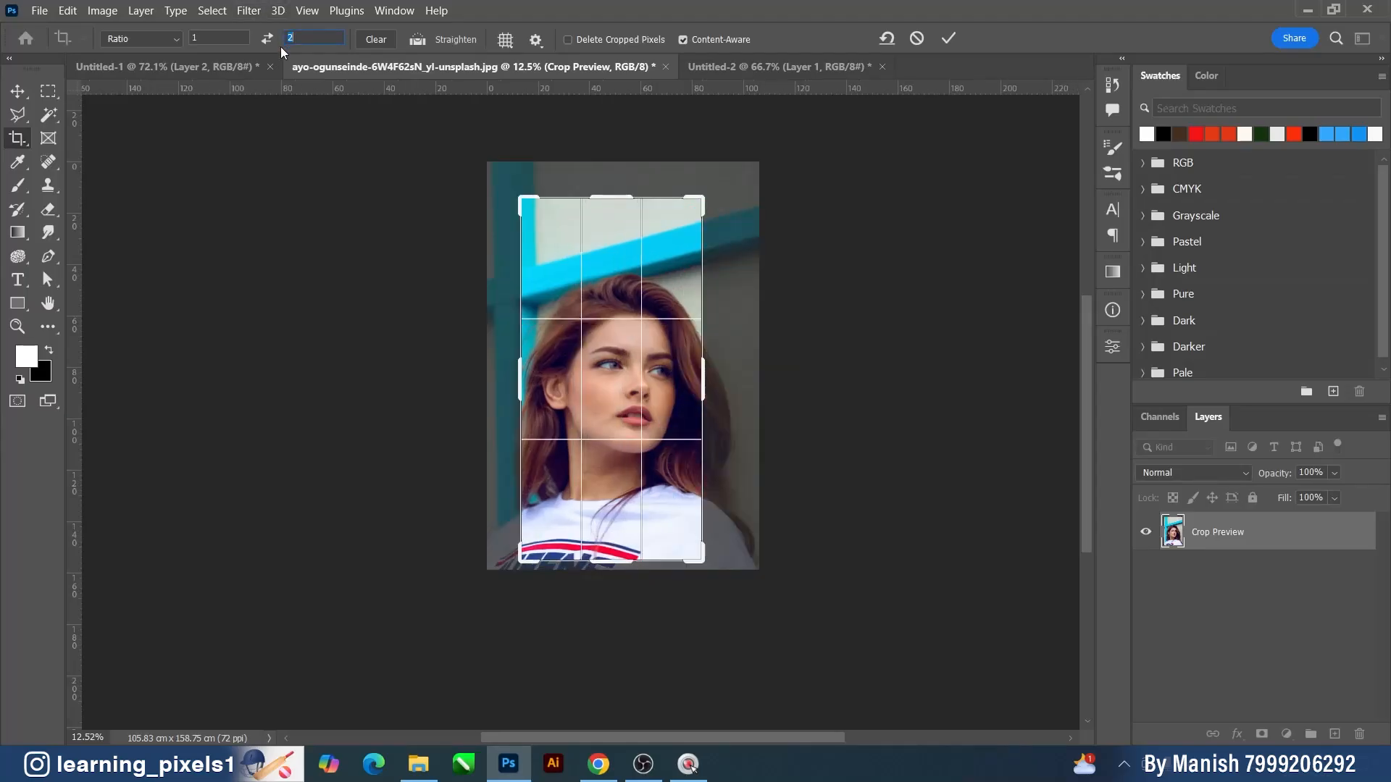
- Try the 4 : 5 (8 : 10) crop preset on the portrait, followed by the 4 x 5 in 300 ppi preset
left_click(310, 37)
left_click(230, 32)
left_click(147, 40)
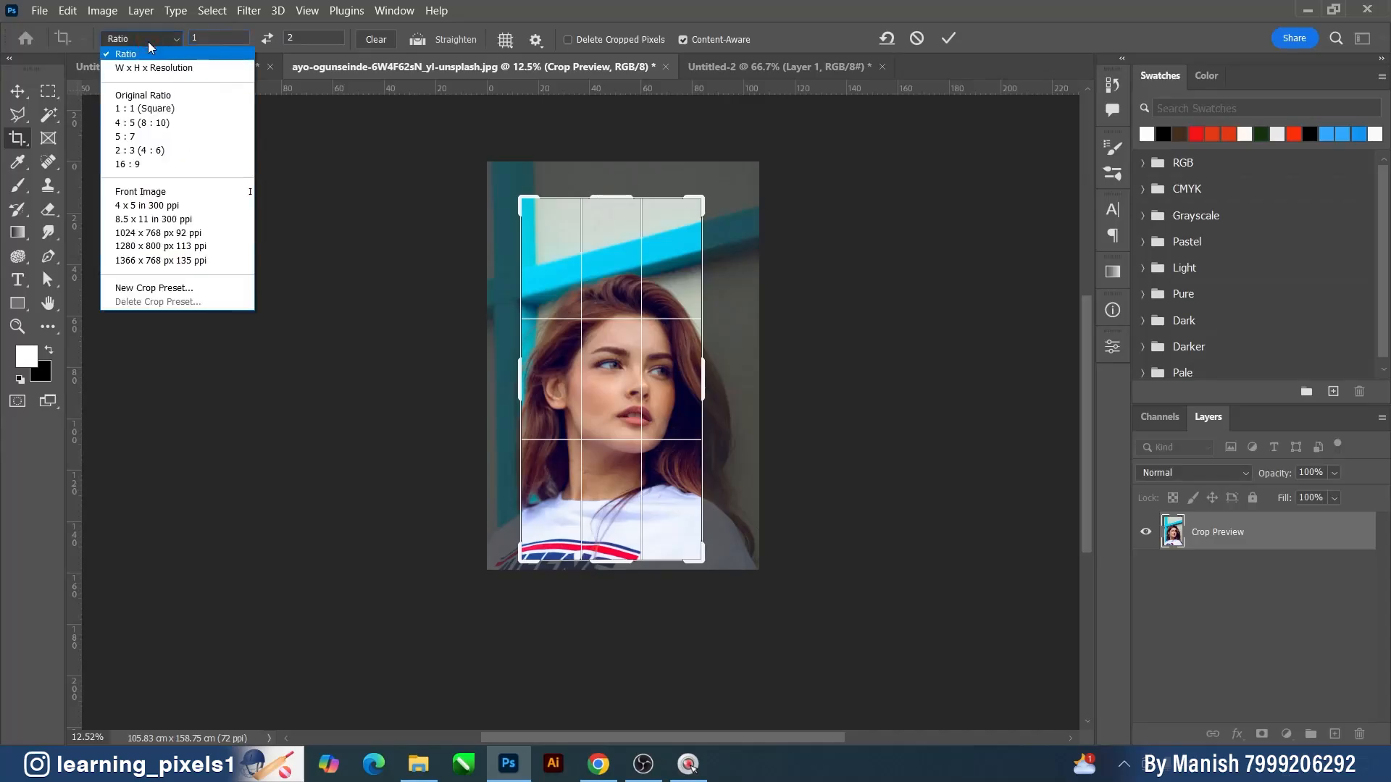
left_click(191, 123)
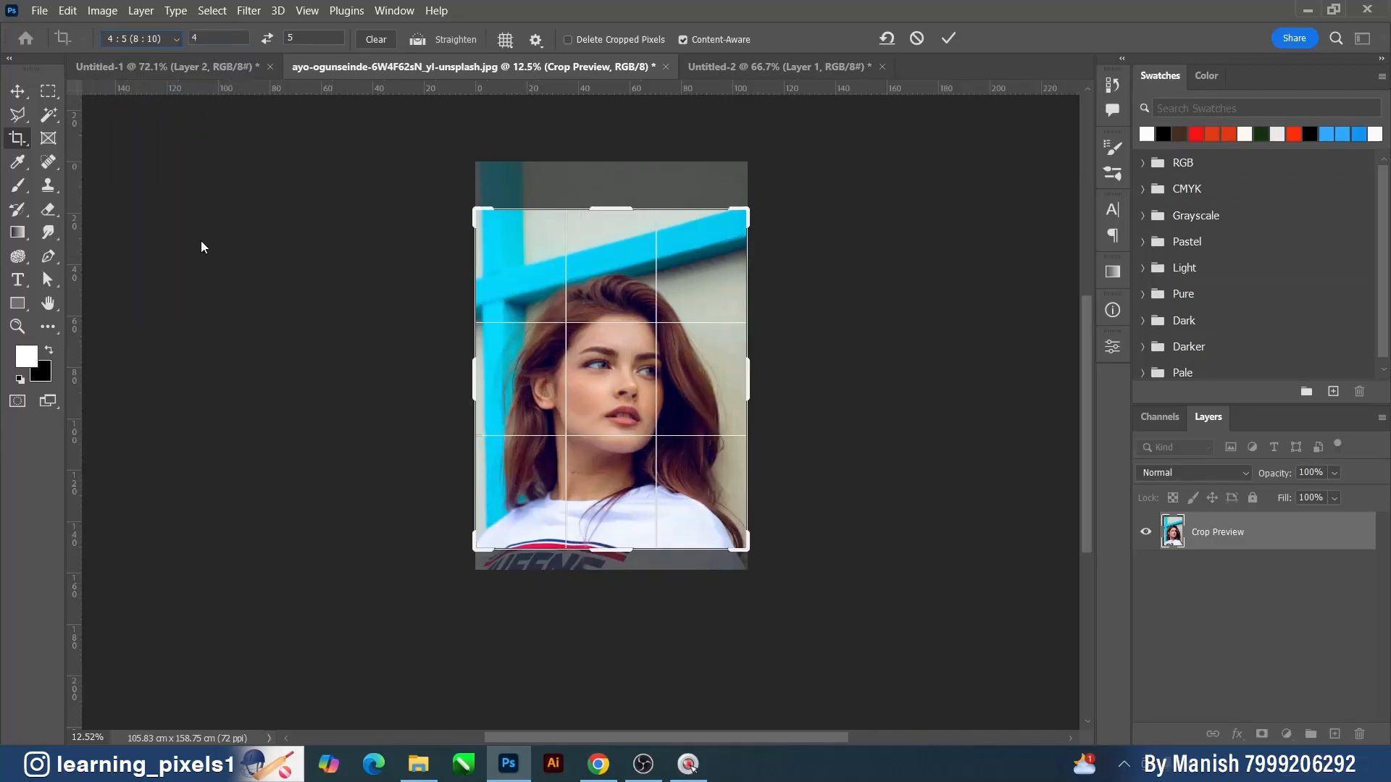
left_click(142, 39)
left_click(159, 209)
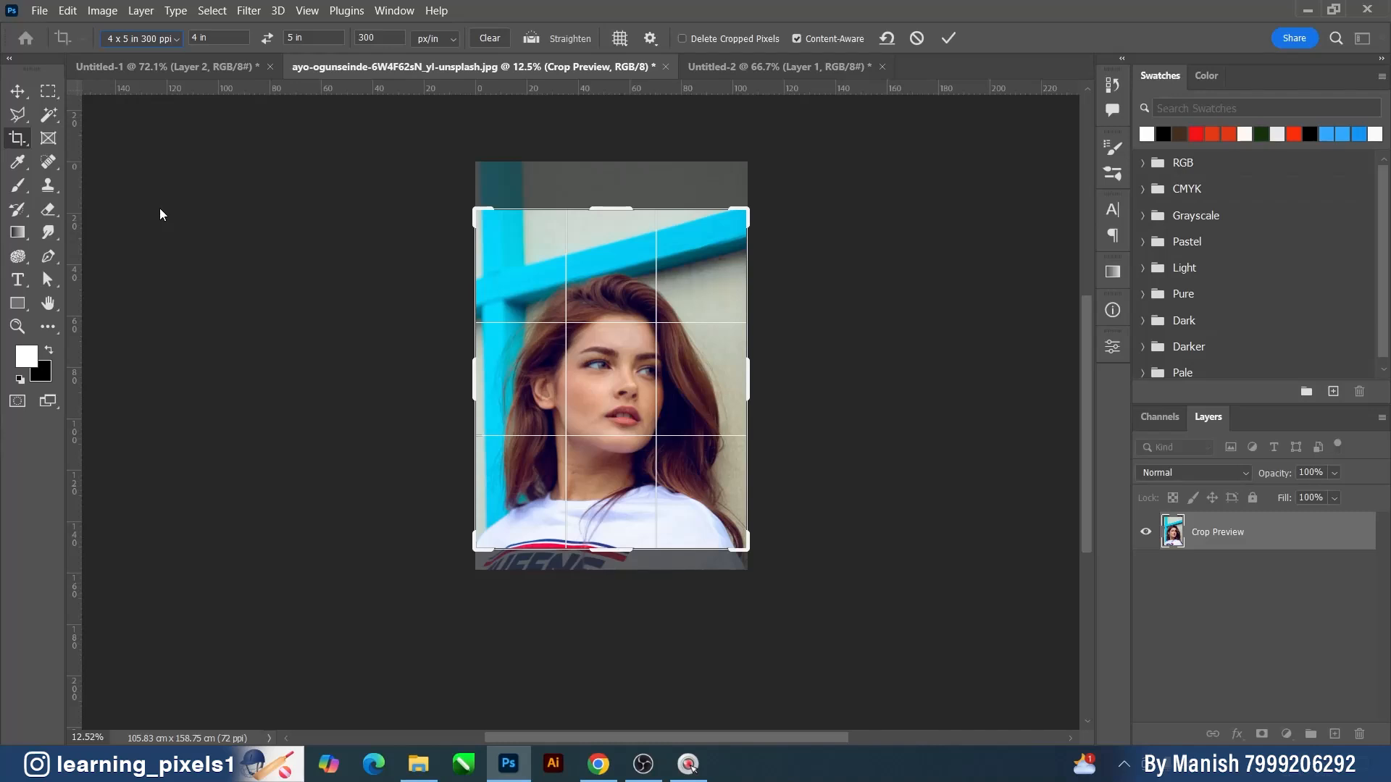
- Return the crop preset to Ratio and clear its width and height values
left_click(121, 37)
left_click(125, 52)
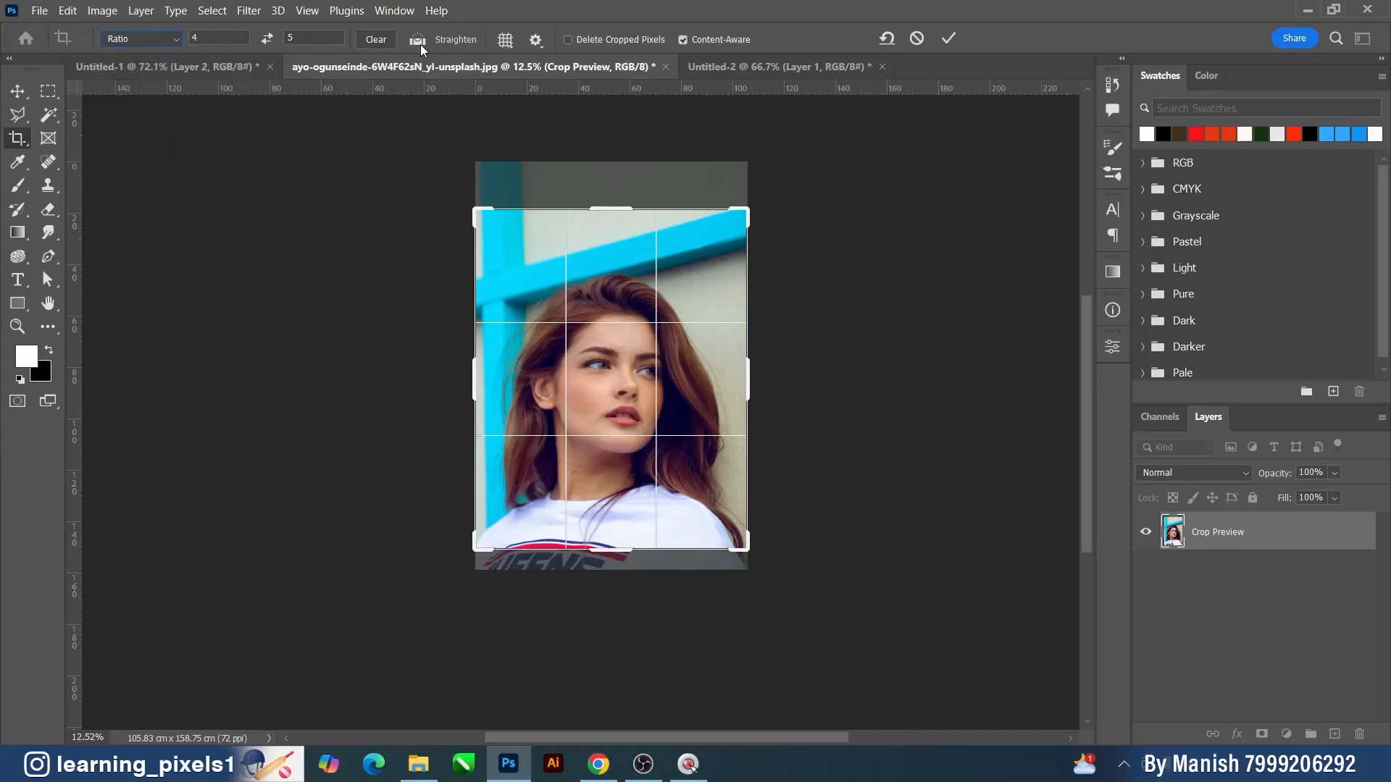
left_click(376, 39)
- Try a free-form crop around the woman's head by pulling two opposite corners inward, and cancel it
mouse_move(739, 549)
left_mouse_down()
mouse_move(746, 499)
mouse_move(726, 484)
mouse_move(724, 533)
left_mouse_up()
left_click_drag(499, 229, 507, 255)
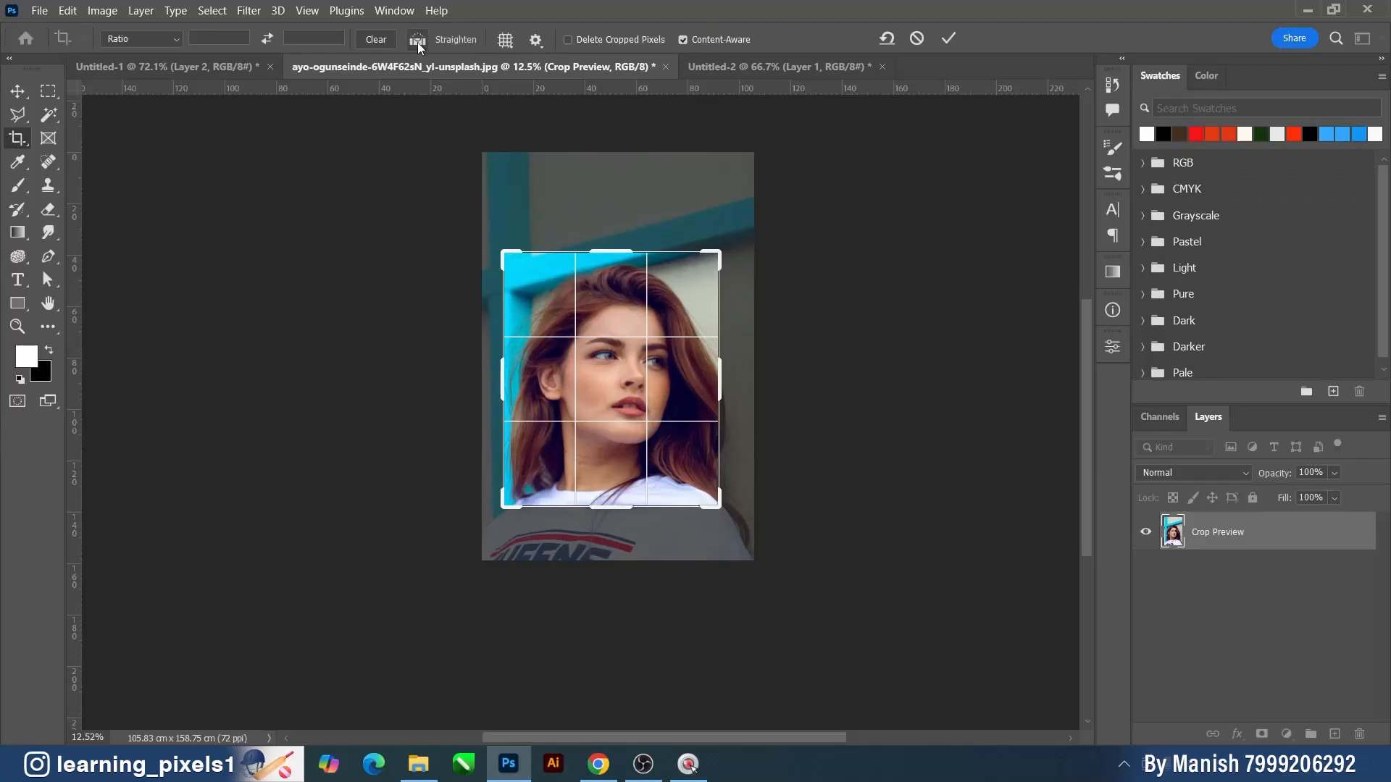
left_click(915, 39)
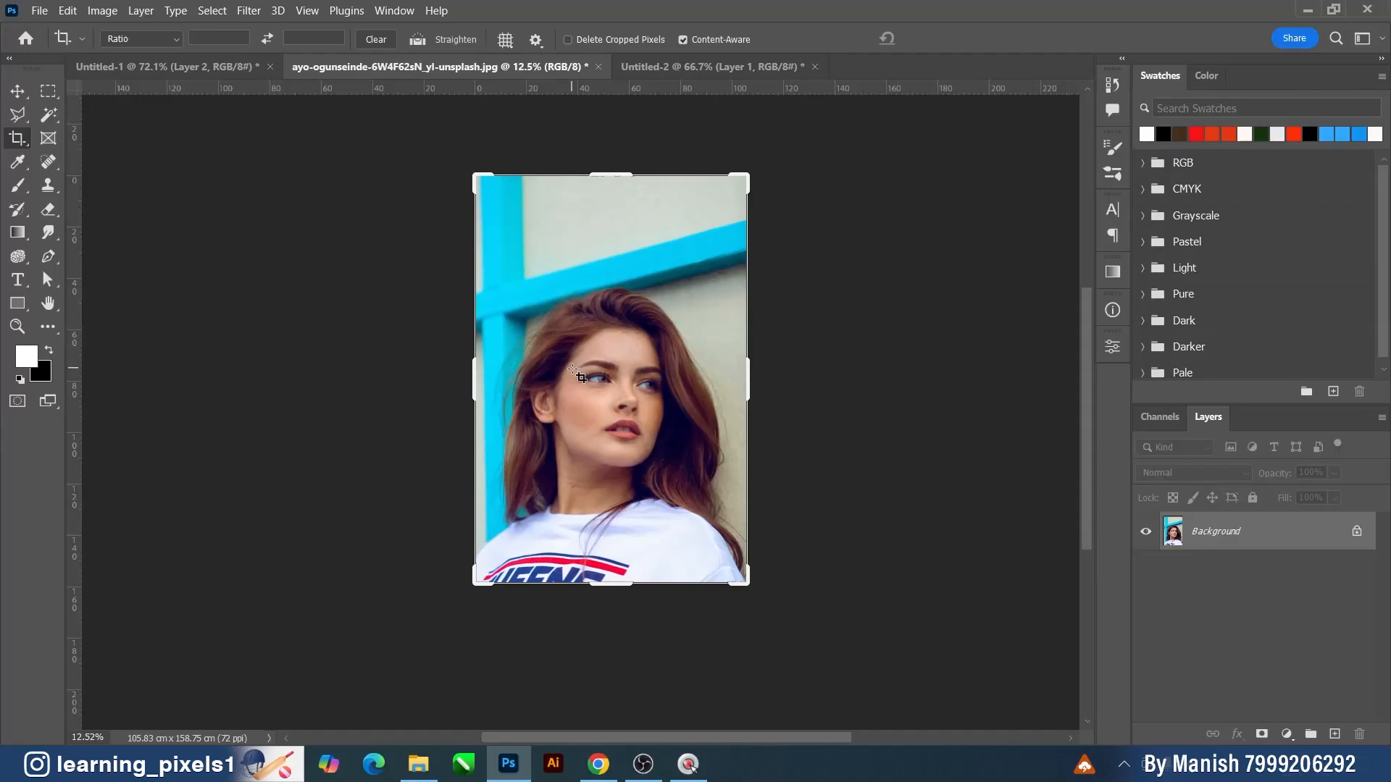
- Straighten the portrait along the lower edge of the slanted blue beam, turn off Content-Aware, and apply the crop
left_click(415, 42)
left_click_drag(463, 324, 769, 246)
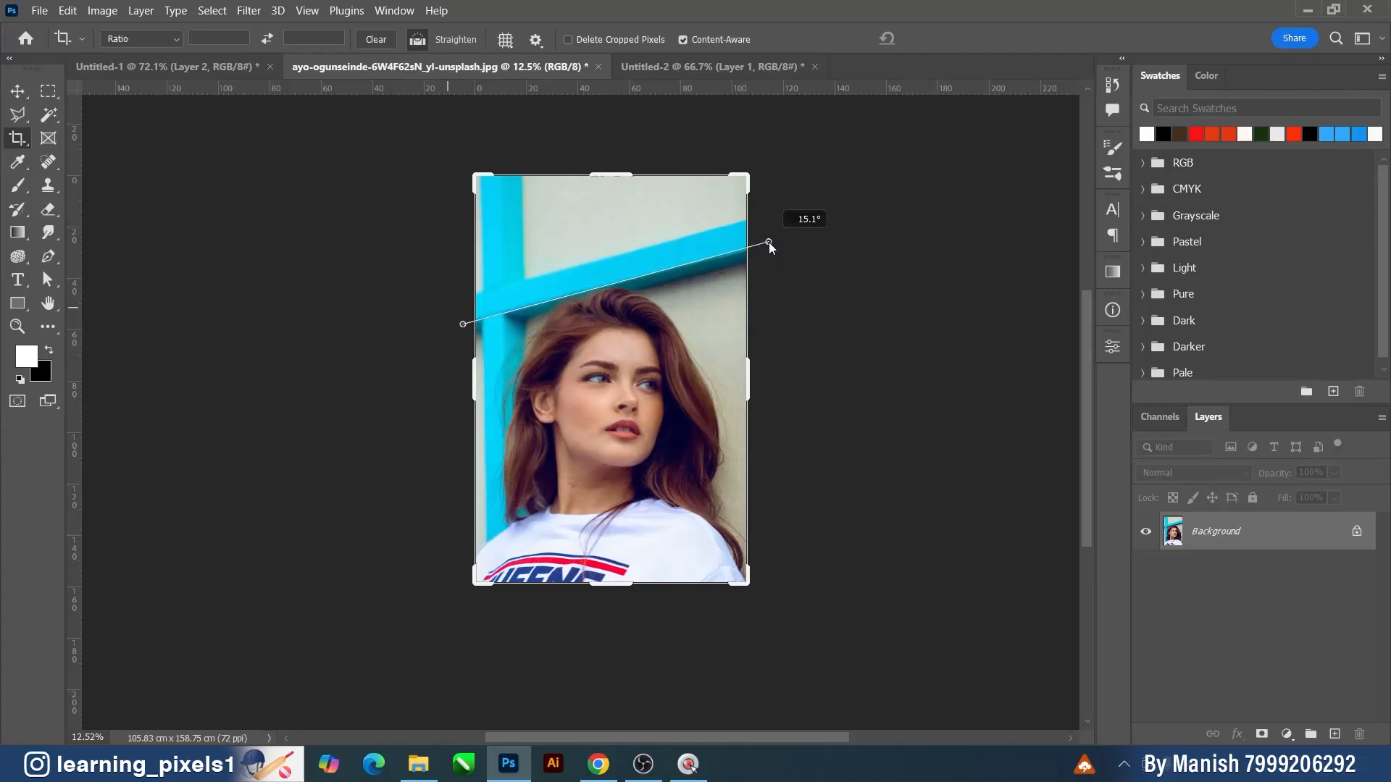
mouse_move(768, 242)
left_mouse_down()
mouse_move(645, 297)
mouse_move(468, 336)
mouse_move(768, 245)
left_mouse_up()
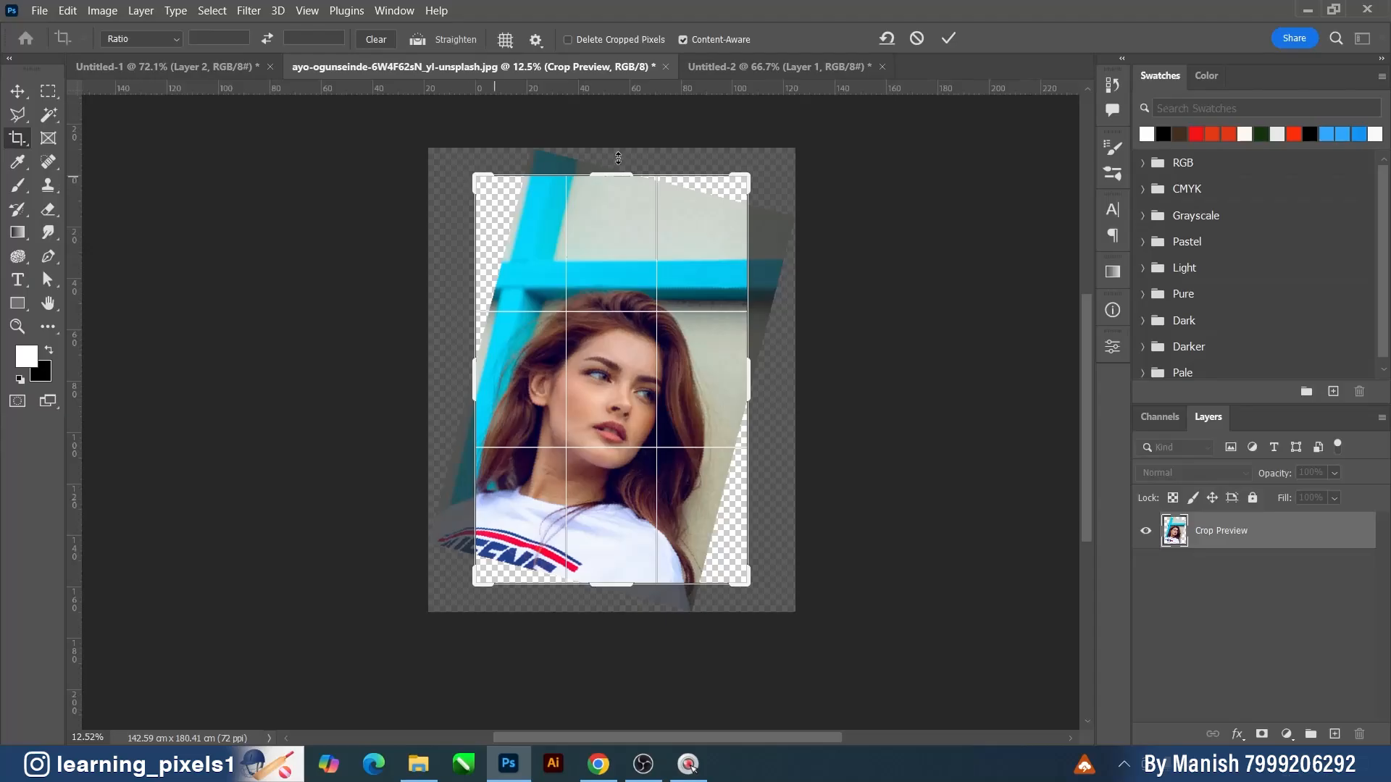
left_click(685, 40)
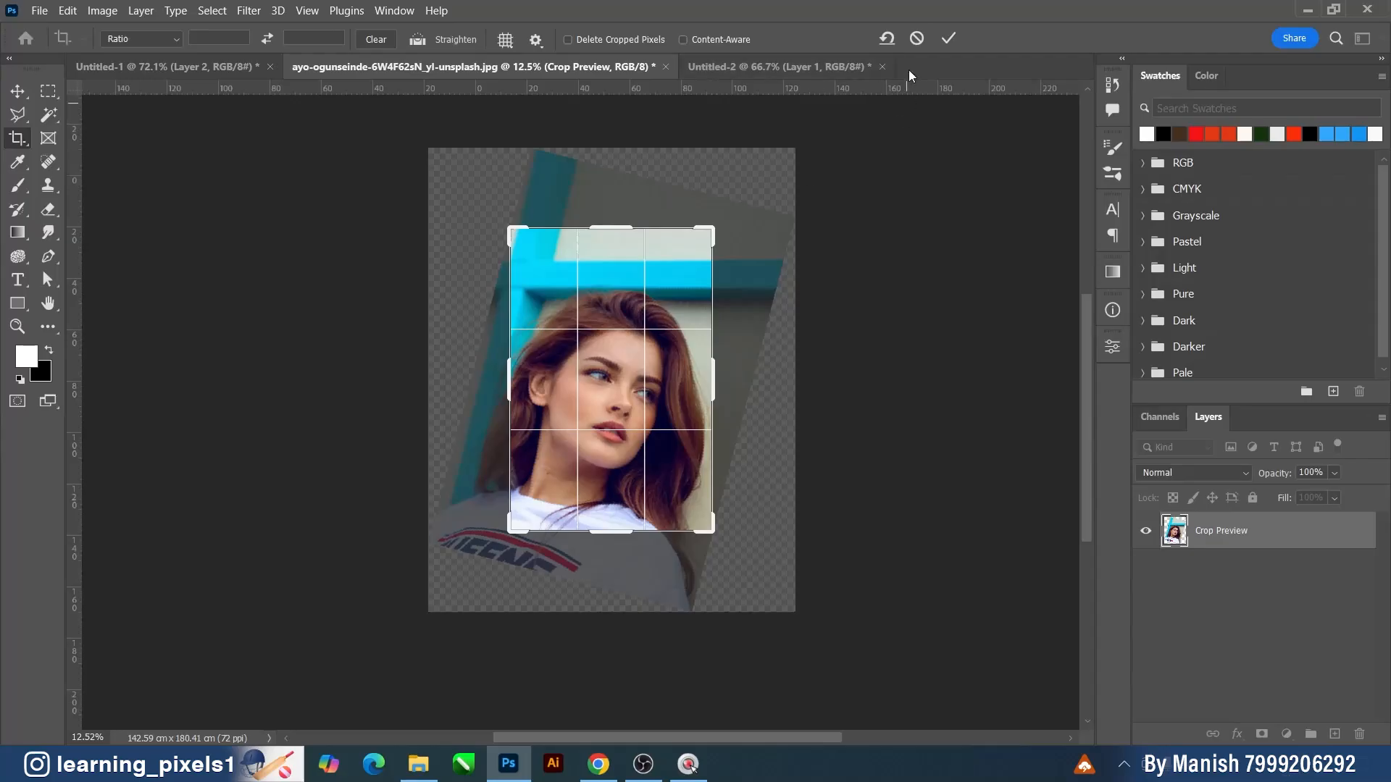
left_click(949, 39)
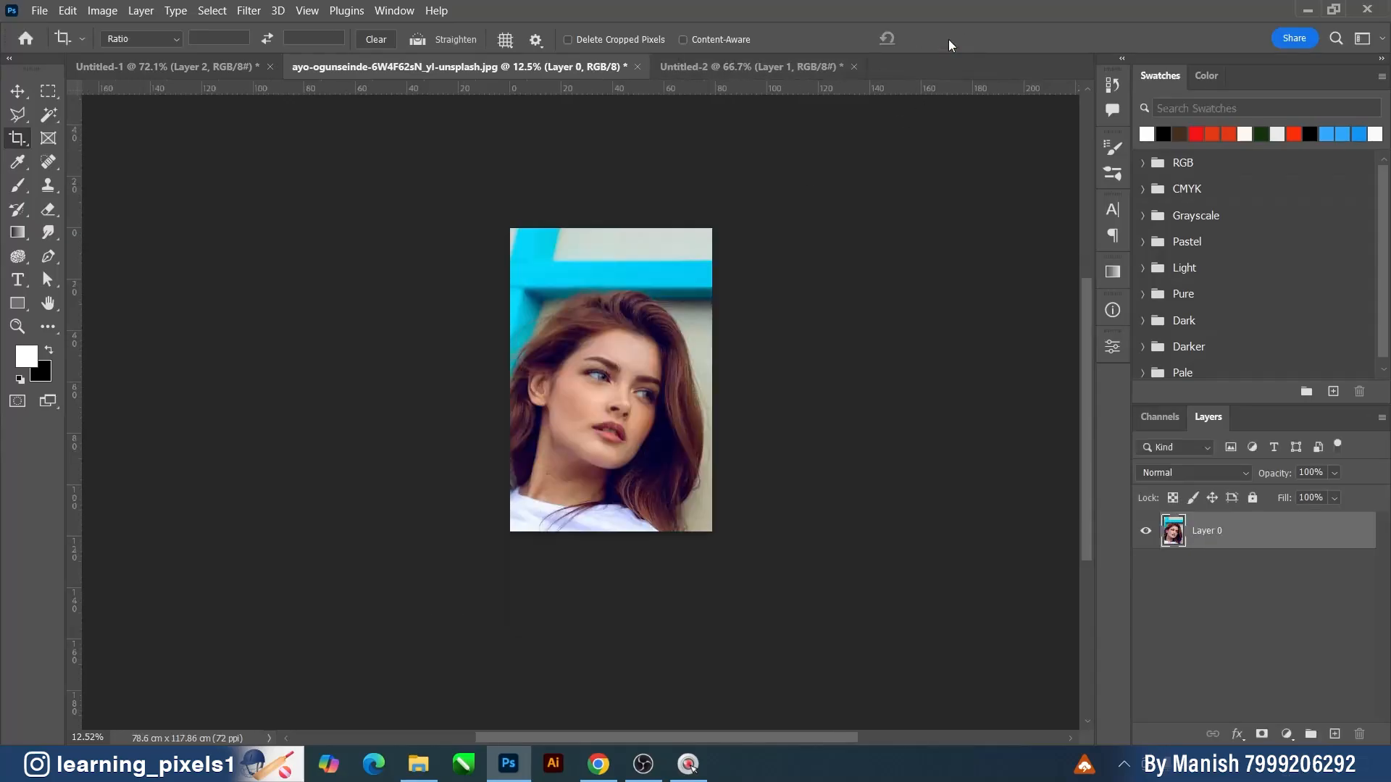
- Undo the straightened crop applied to the portrait
scroll(670, 298, "up", 3)
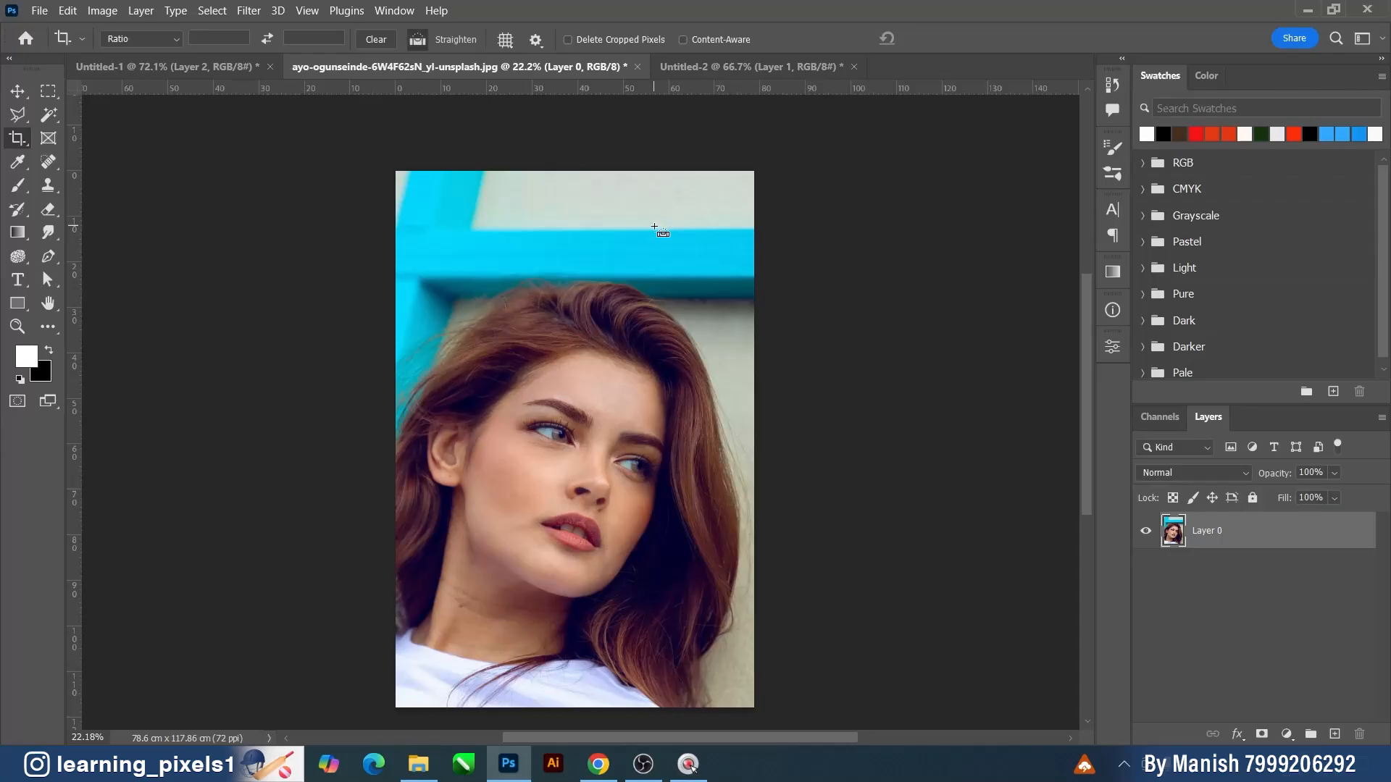
key("ctrl+z")
scroll(655, 231, "down", 2)
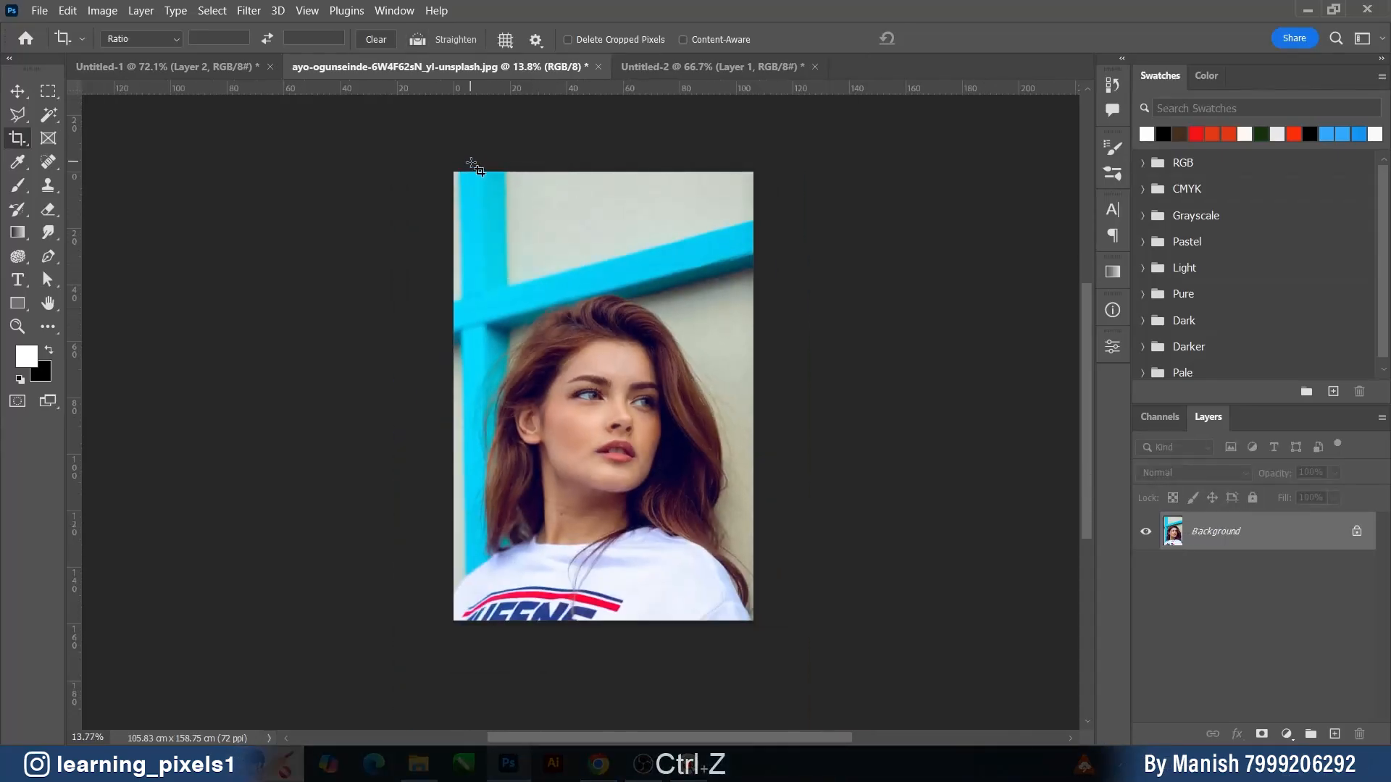
- Try straightening the portrait along the vertical blue beam, cancel it, repeat with the crop applied, and undo that crop
left_click_drag(466, 162, 488, 638)
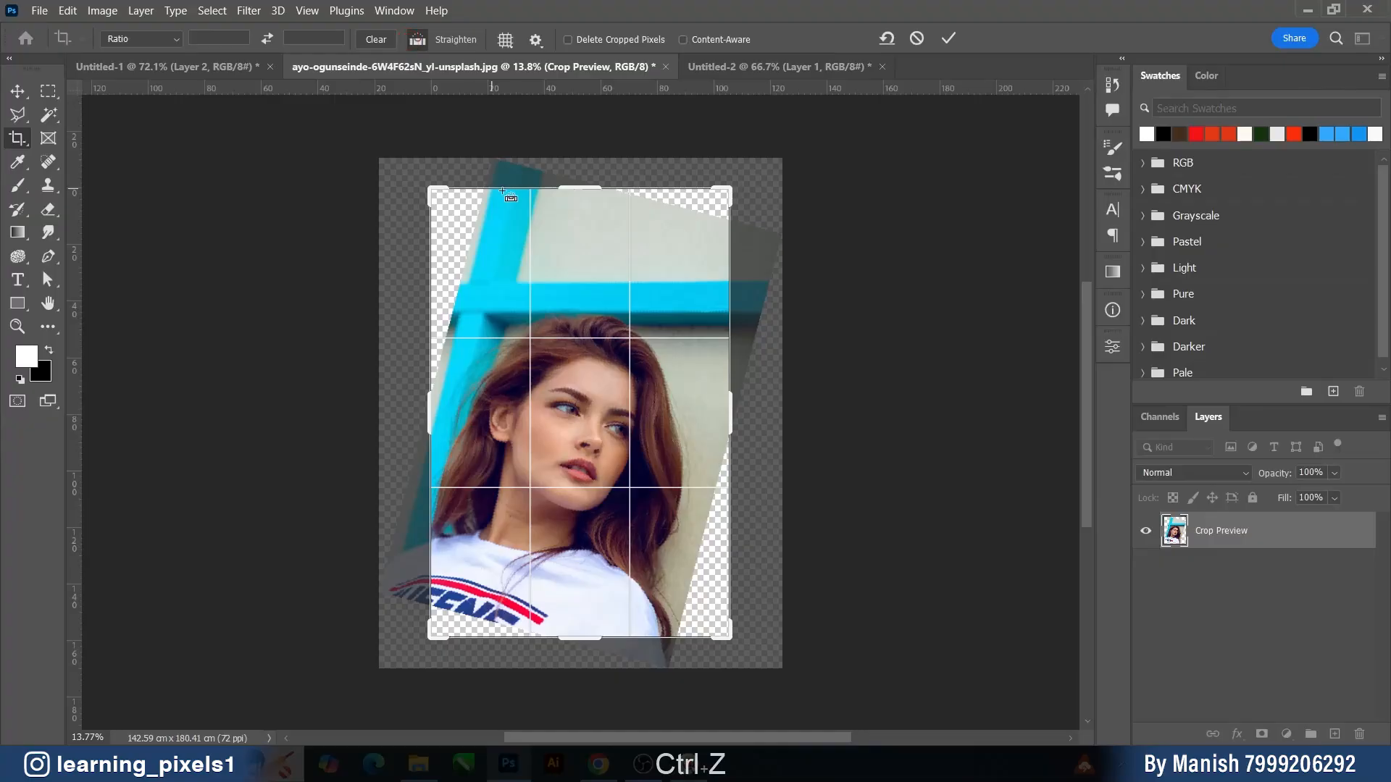
left_click(917, 36)
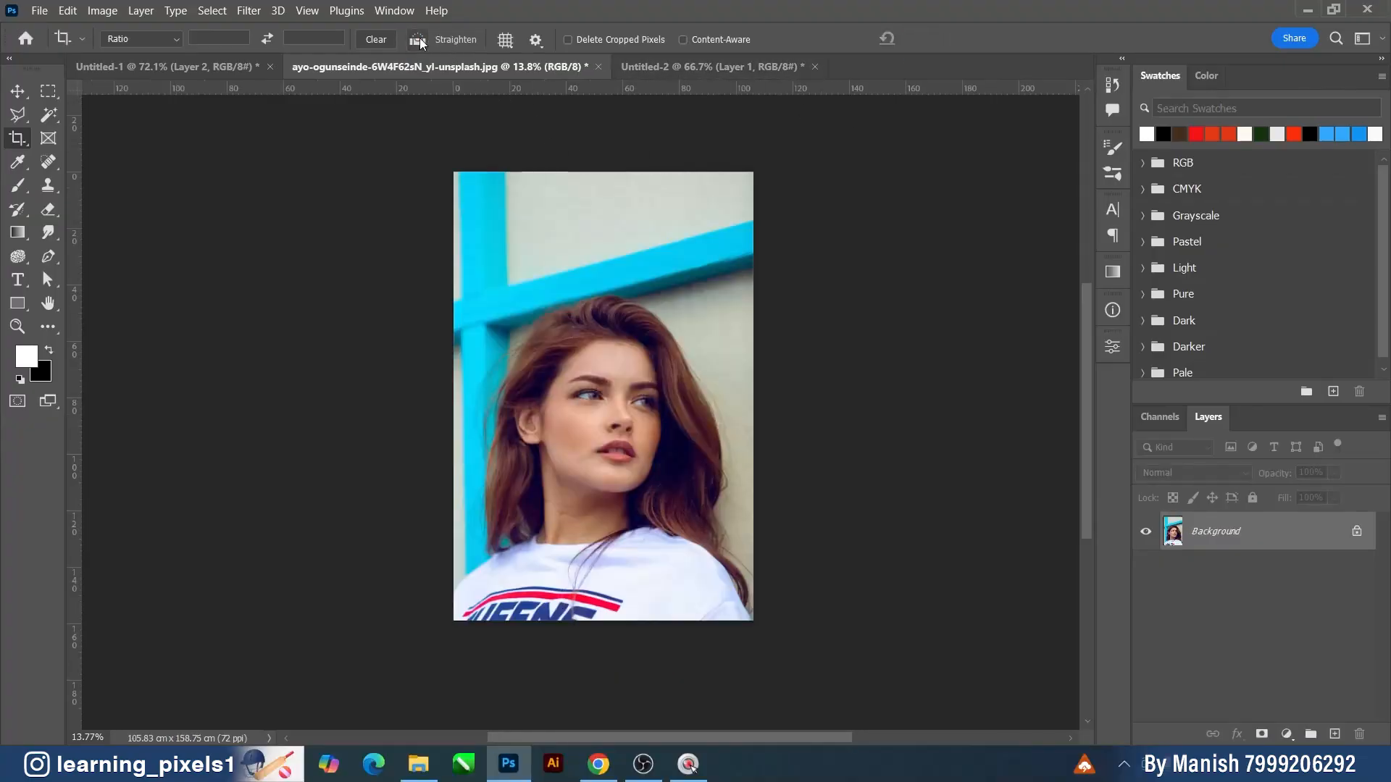
left_click(418, 40)
left_click_drag(468, 158, 473, 642)
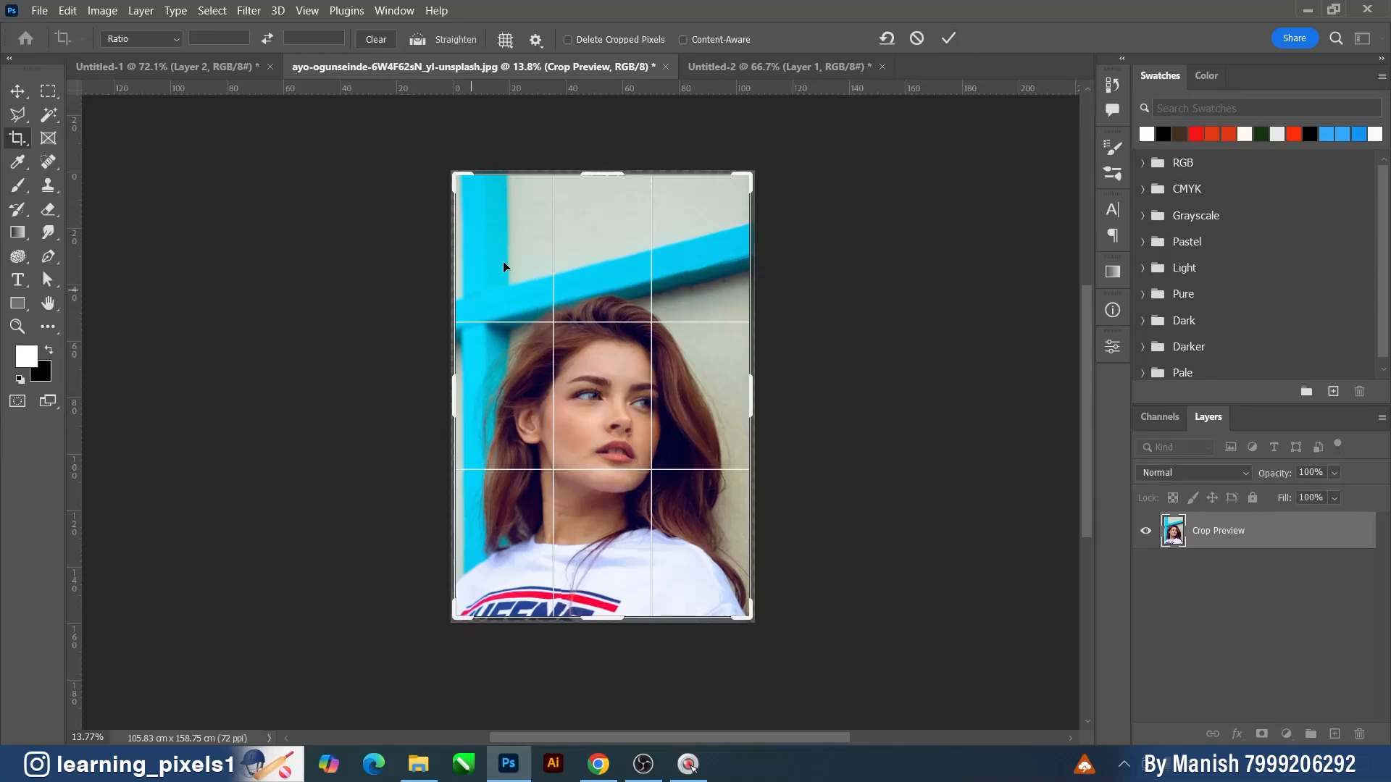
left_click(948, 38)
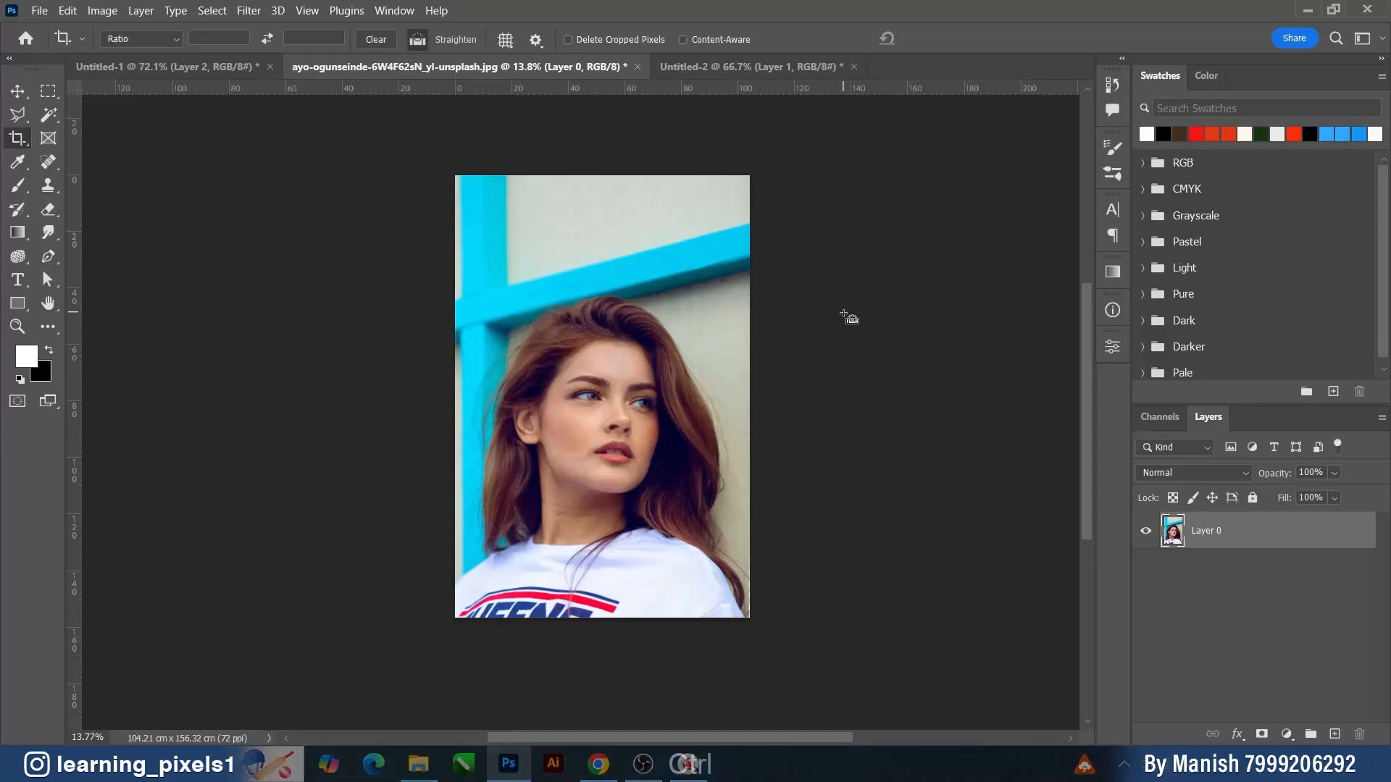
key("ctrl+z")
key("v")
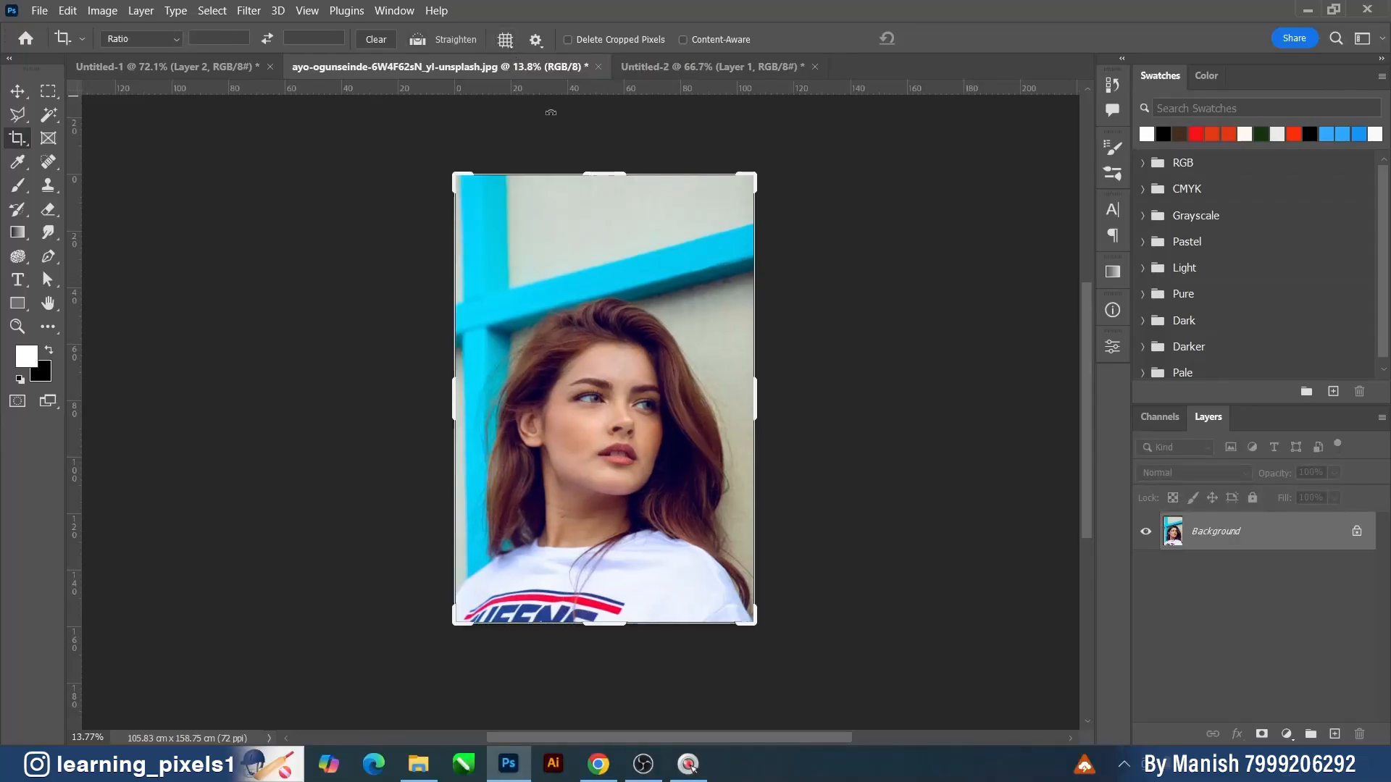
- Try the Grid, Triangle, Golden Ratio and Golden Spiral crop overlays on the portrait, and return to Rule of Thirds
left_click(549, 261)
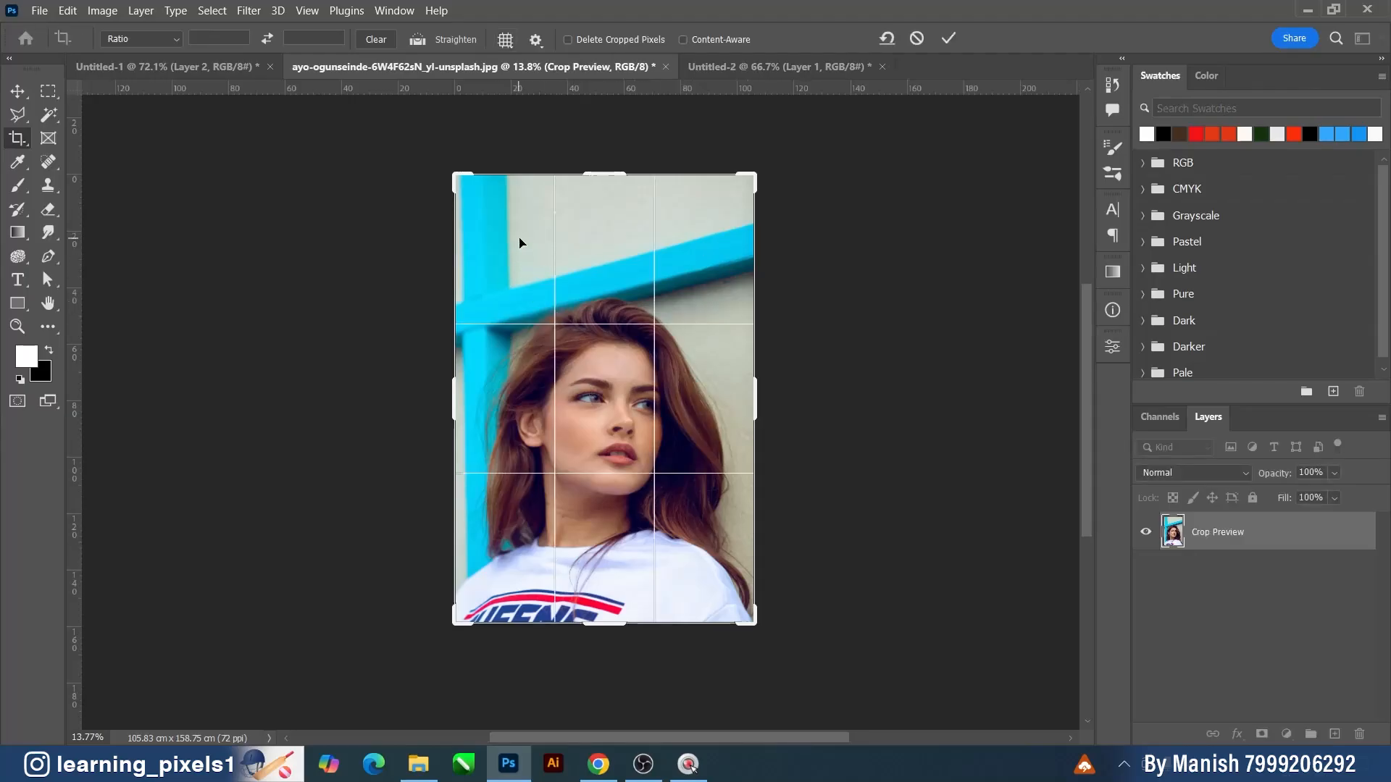
left_click(507, 41)
left_click(555, 79)
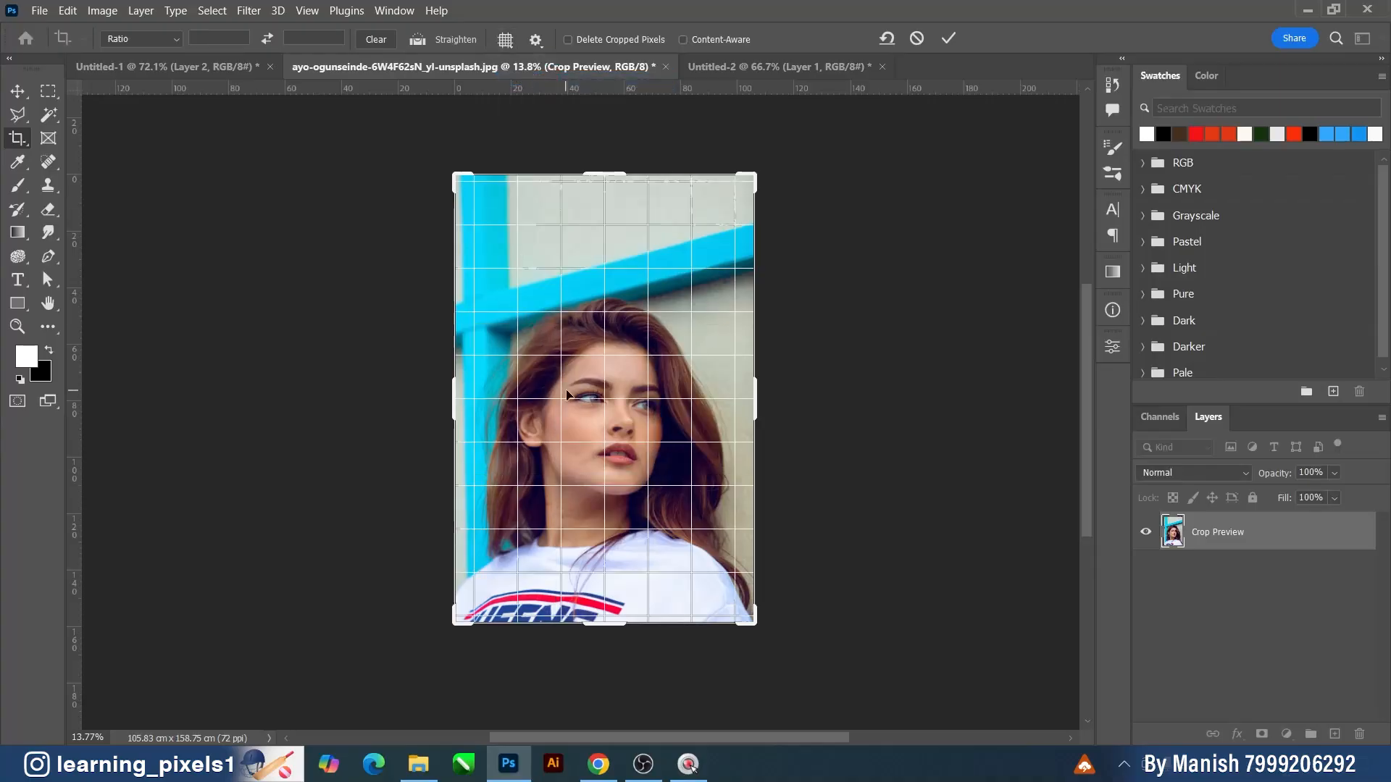
left_click(507, 40)
left_click(547, 111)
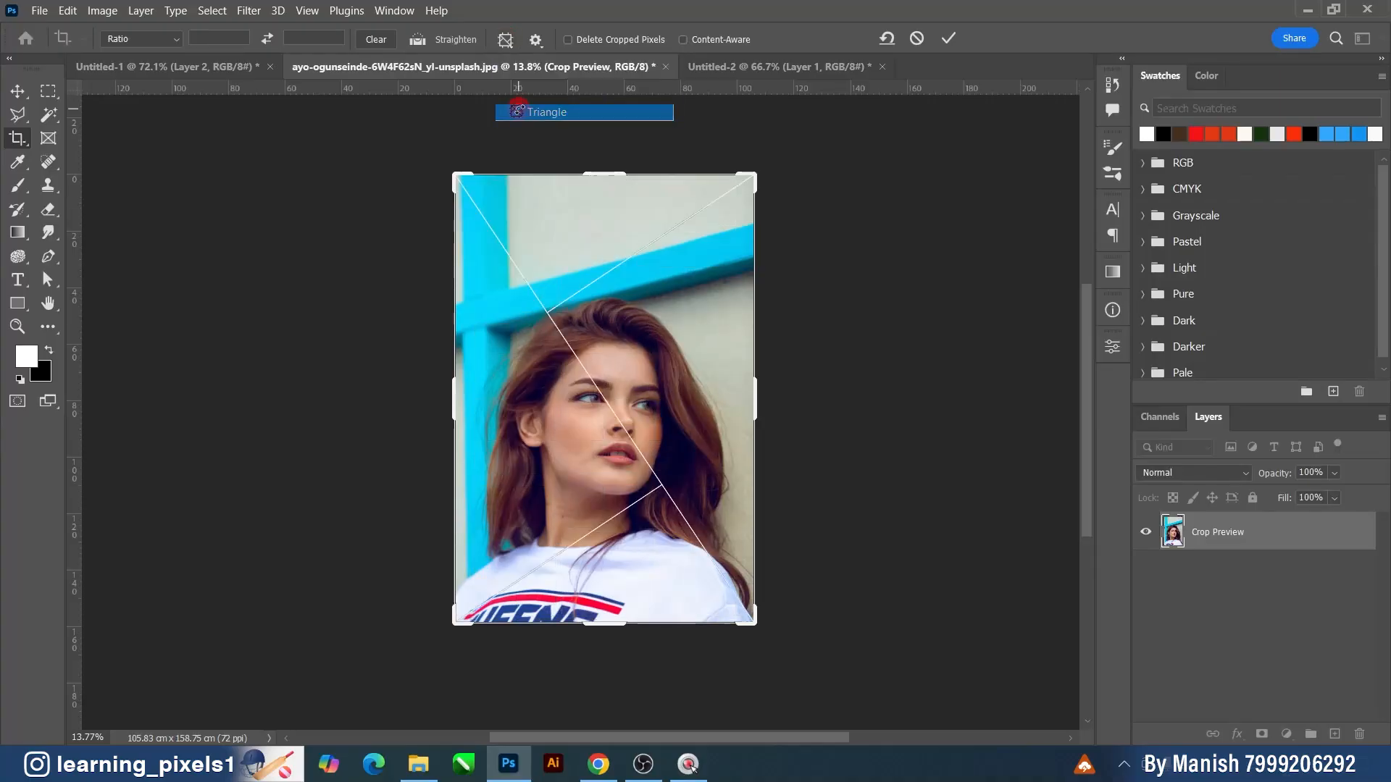
left_click(505, 40)
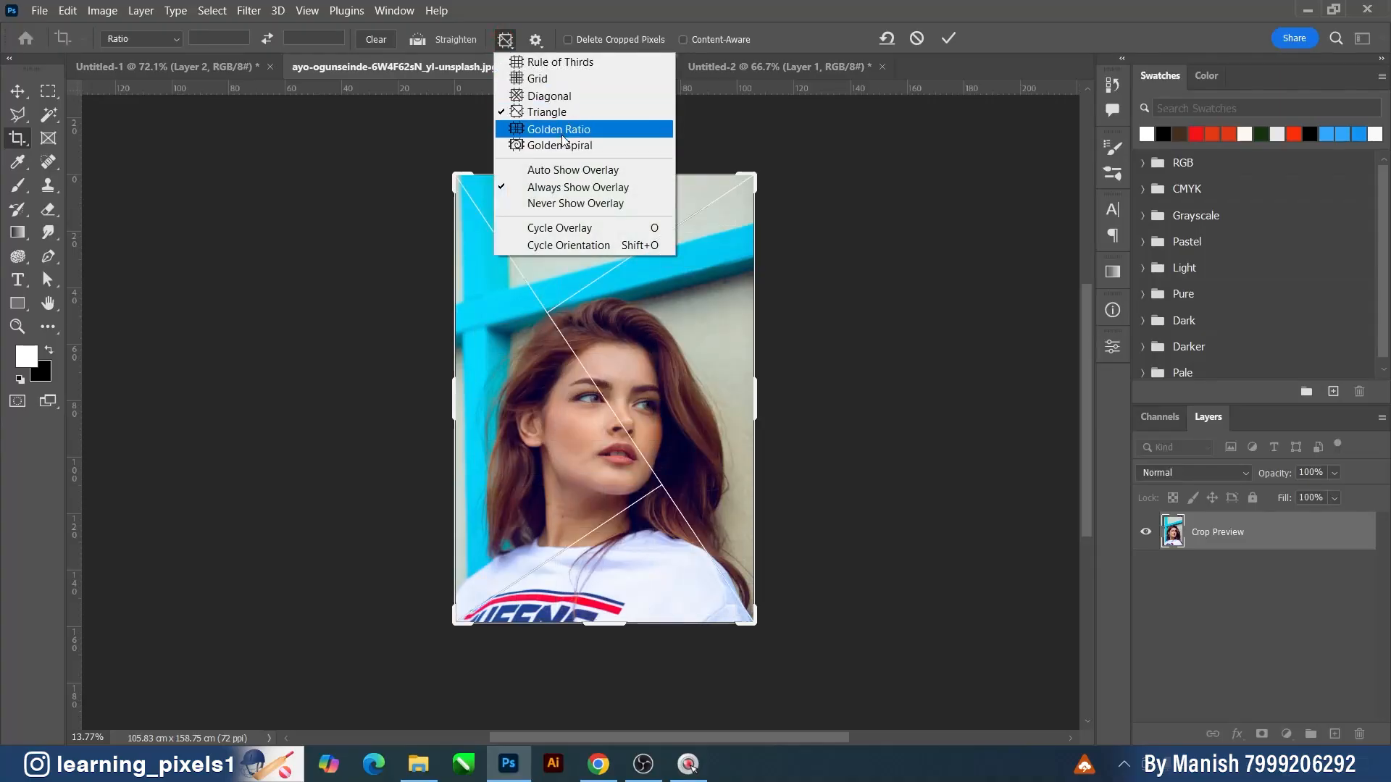
left_click(511, 128)
left_click(507, 40)
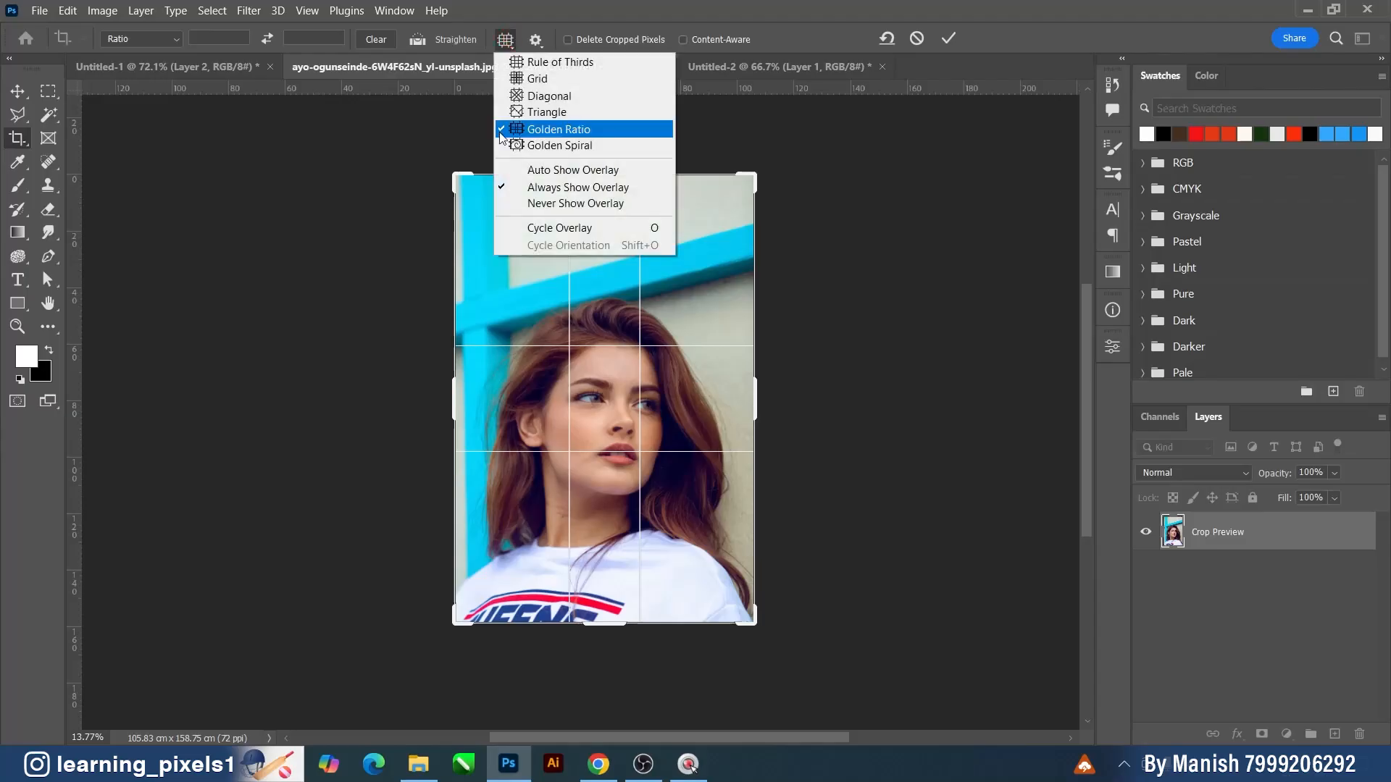
left_click(516, 144)
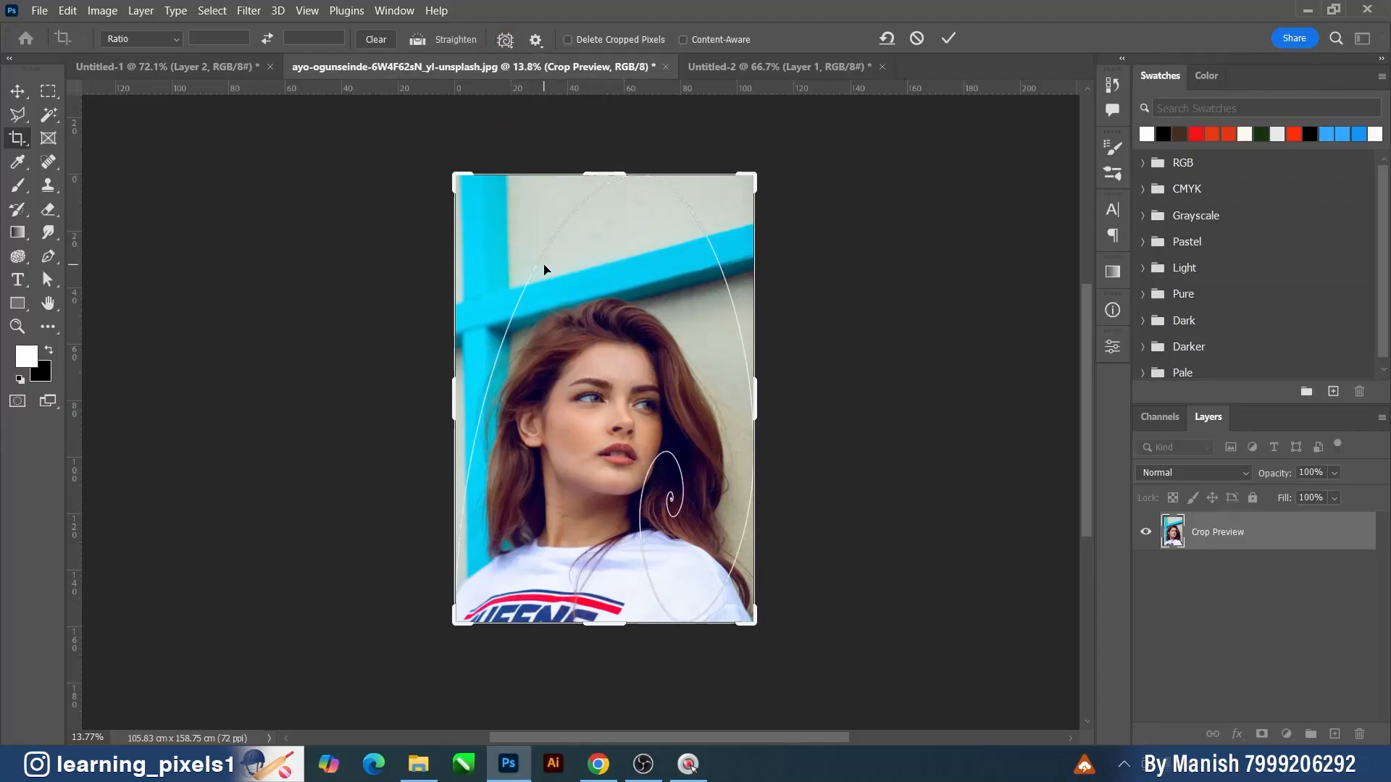
left_click(505, 38)
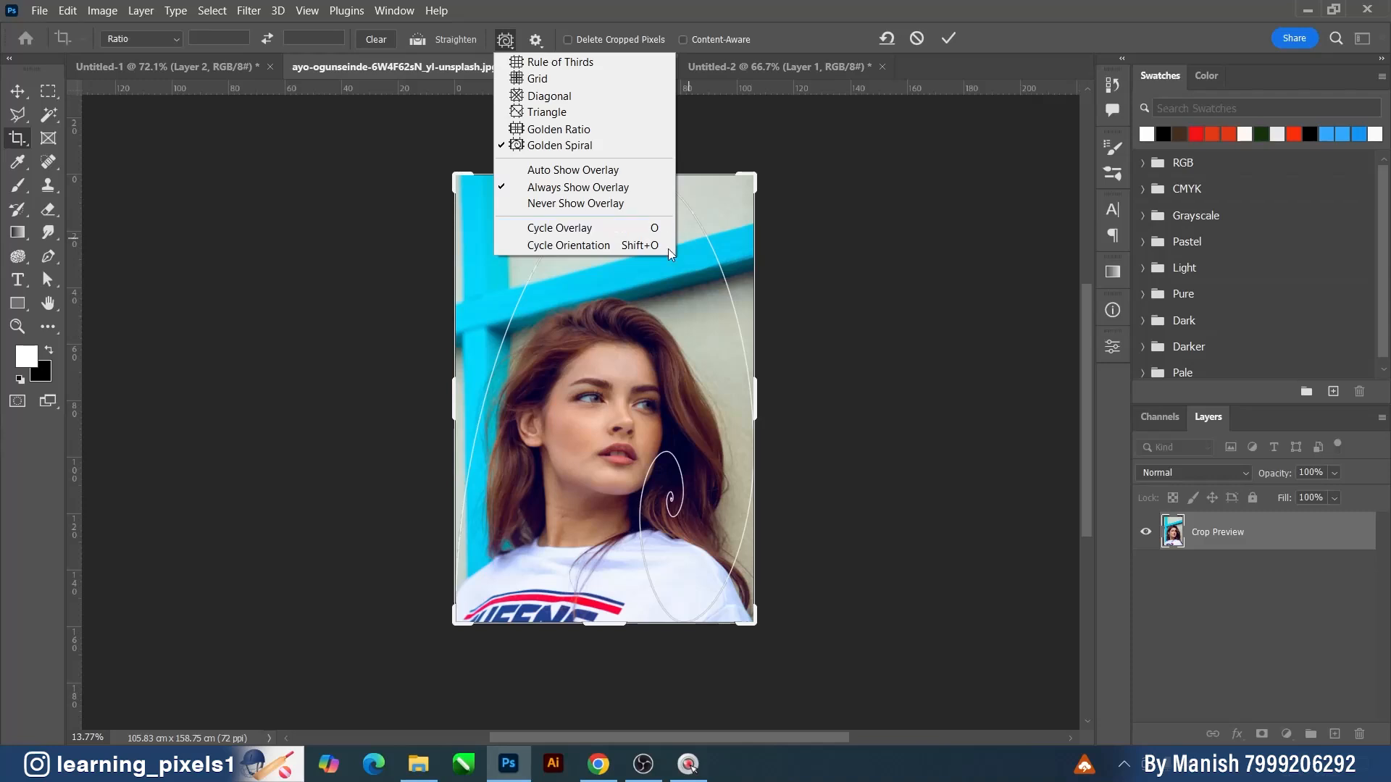
left_click(566, 67)
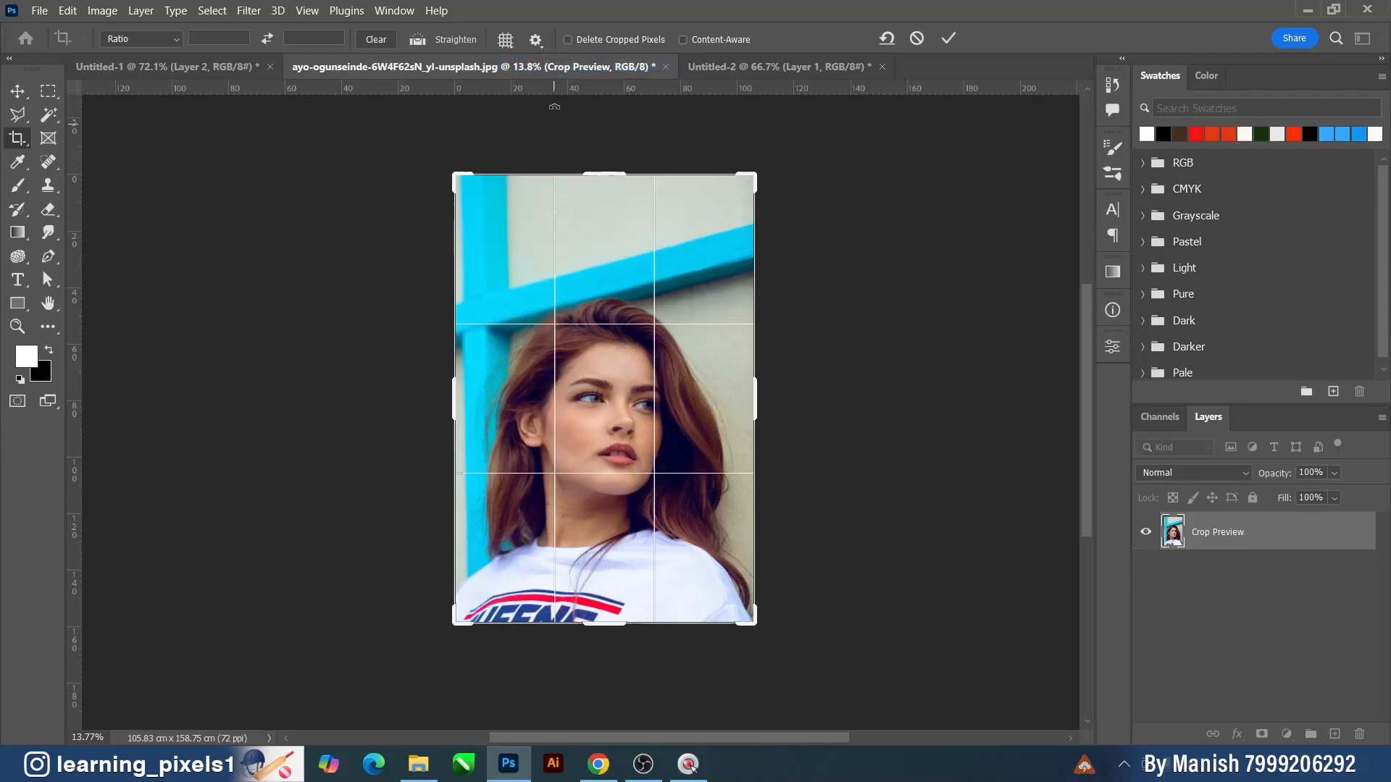
- Shrink the portrait's crop frame from its upper-right corner to about 78 x 122 cm, and turn on Show Cropped Area
left_click(541, 45)
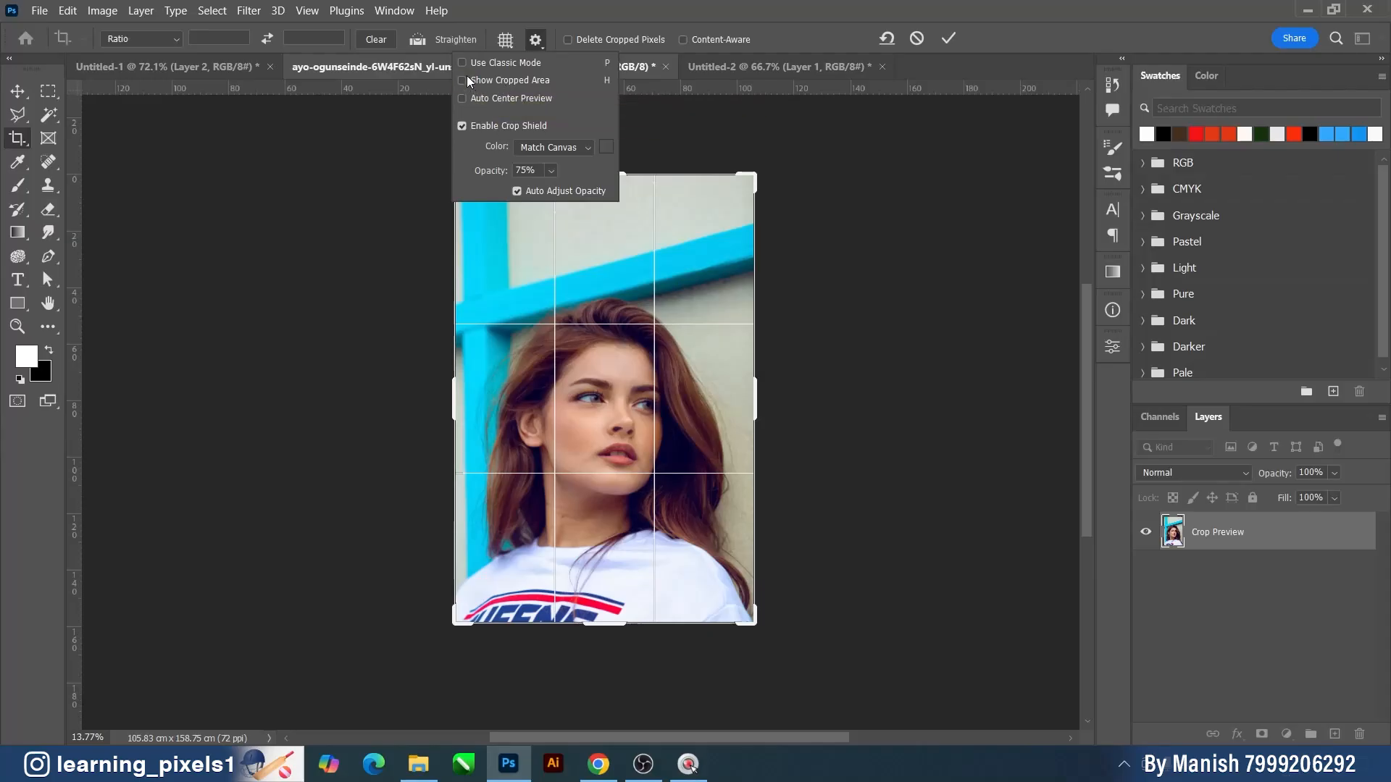
left_click(701, 16)
left_click_drag(753, 175, 699, 264)
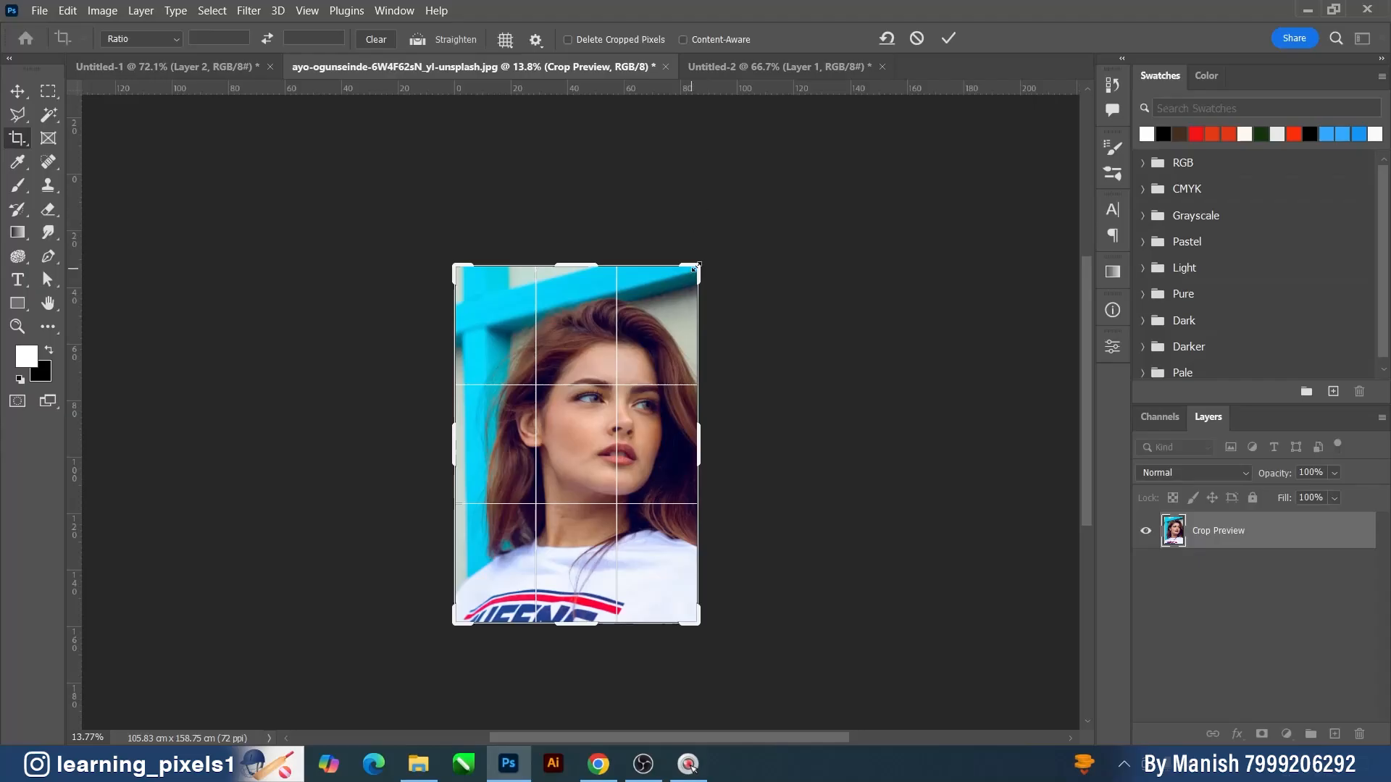
left_click_drag(698, 266, 670, 299)
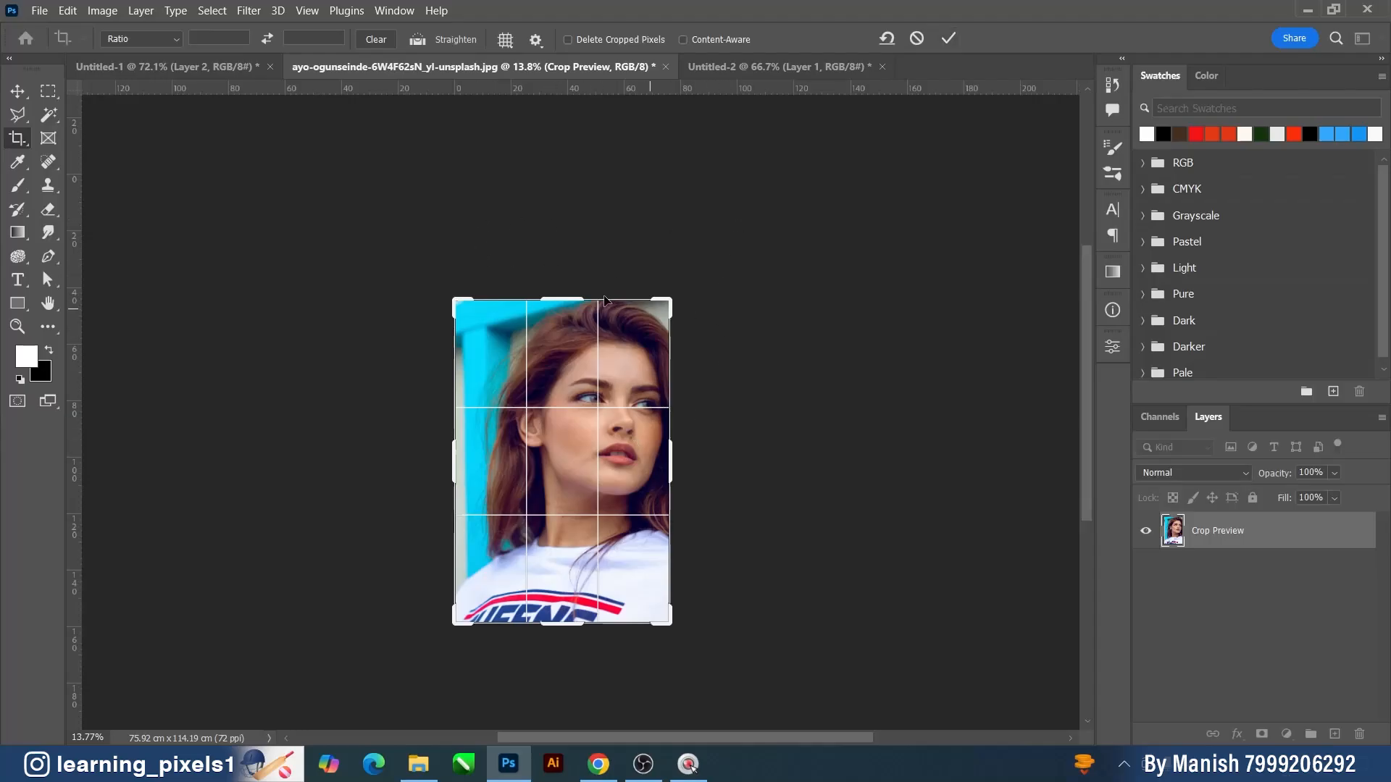
left_click_drag(665, 304, 676, 277)
left_click(536, 40)
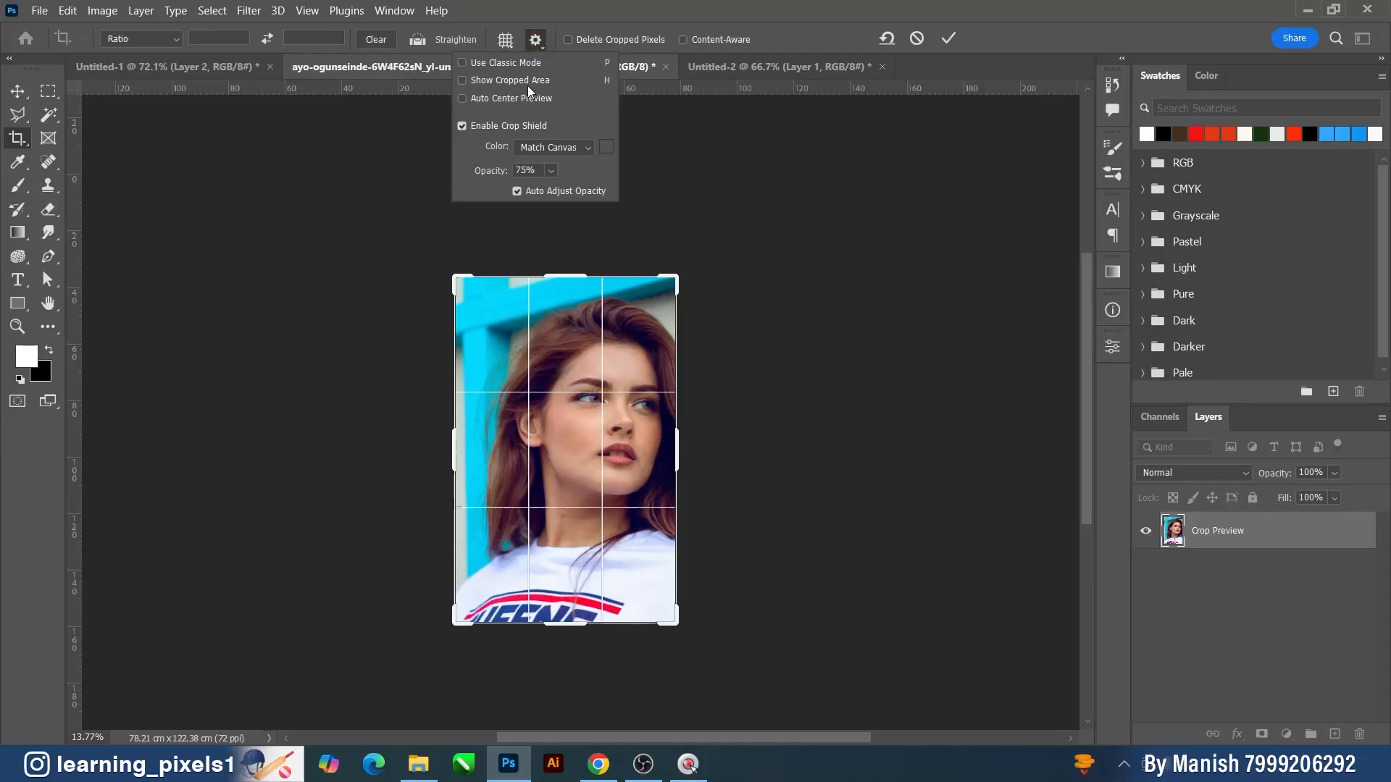
left_click(527, 81)
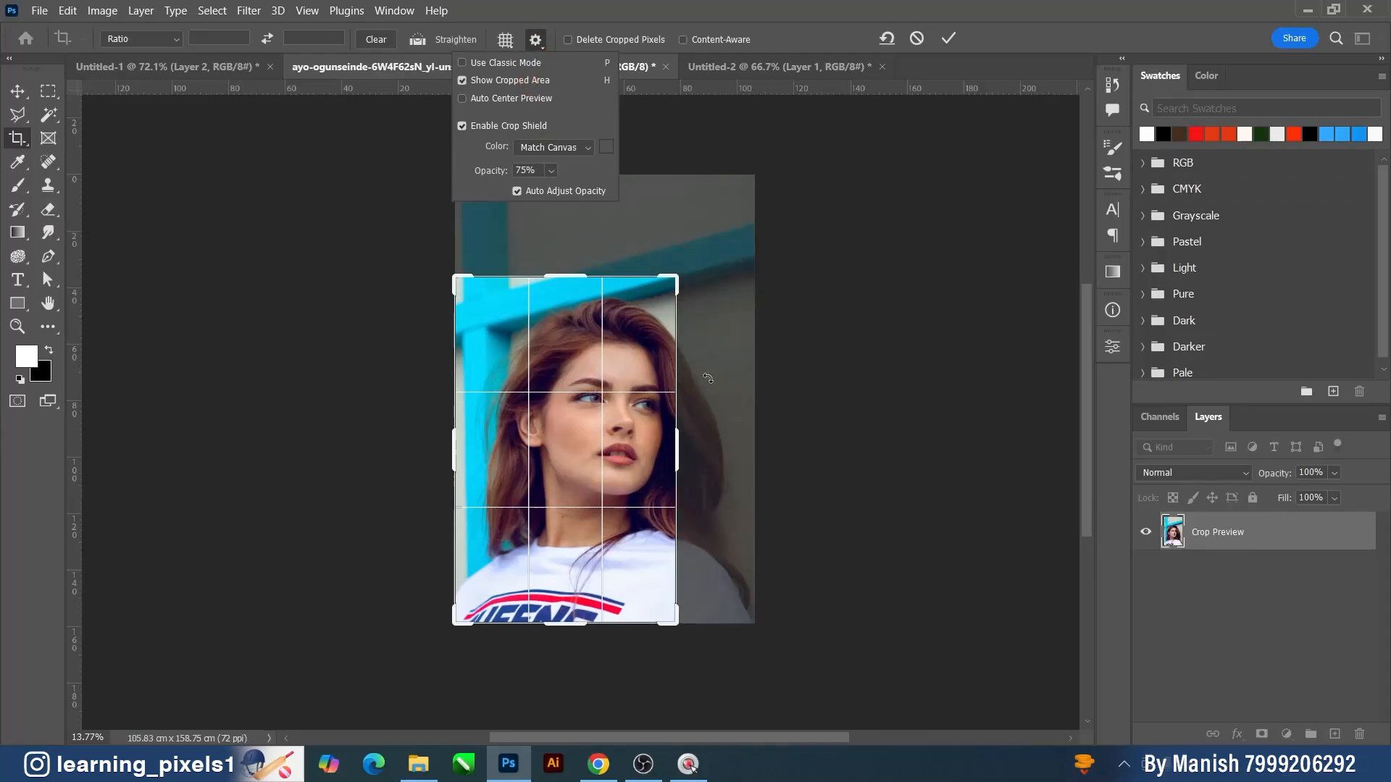
- Try Auto Center Preview while resizing the crop frame from its corner, turn it off, and resize the frame again to compare
left_click(465, 100)
left_click_drag(671, 282, 696, 243)
left_click(535, 39)
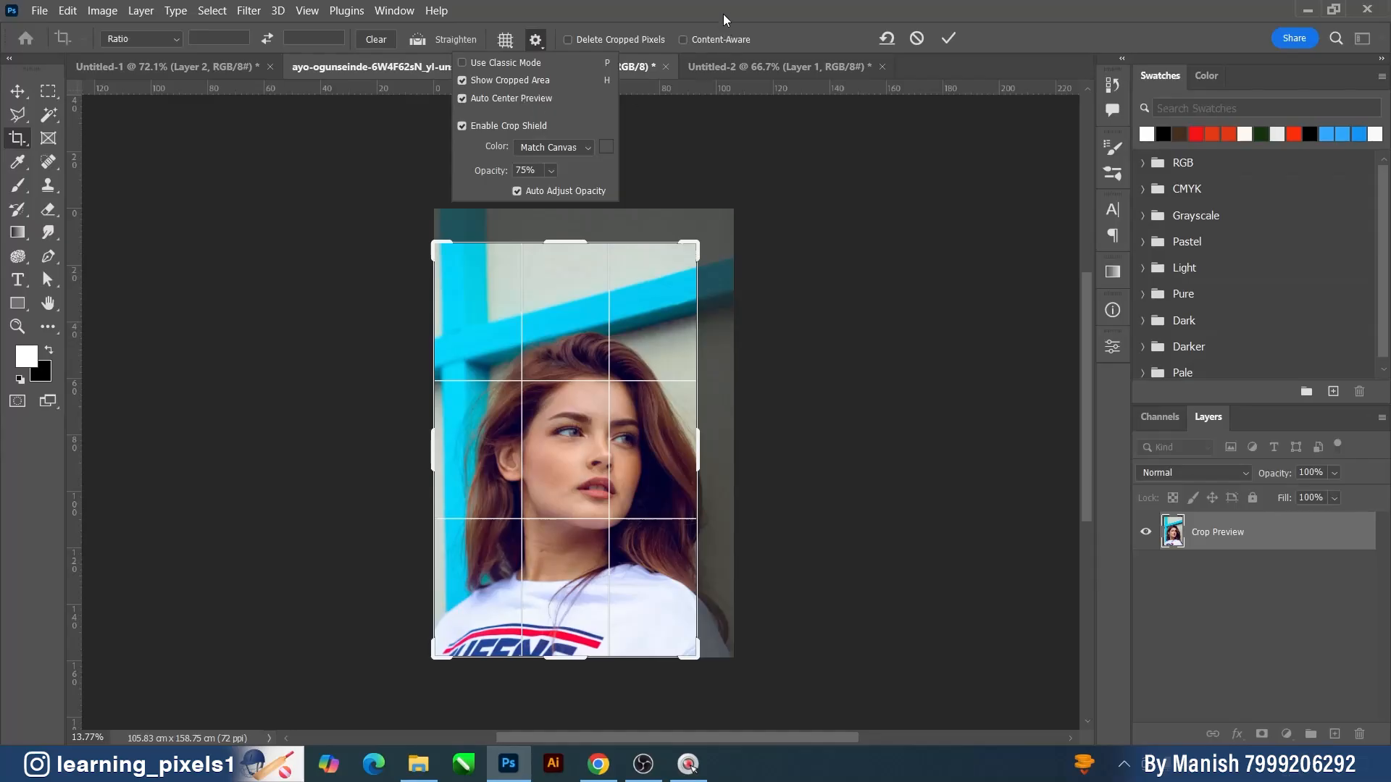
mouse_move(699, 237)
left_mouse_down()
mouse_move(680, 286)
mouse_move(729, 207)
mouse_move(686, 286)
mouse_move(688, 245)
left_mouse_up()
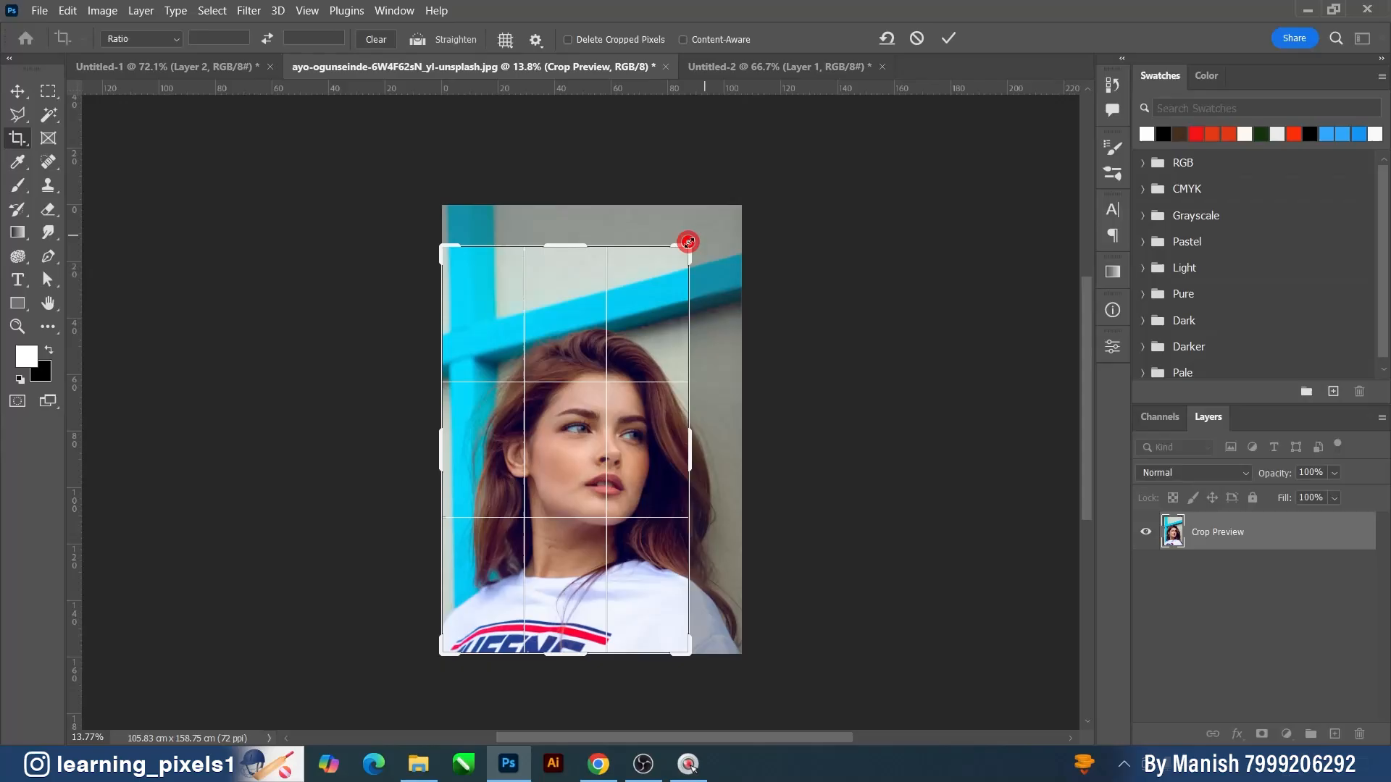
left_click(535, 40)
left_click(546, 99)
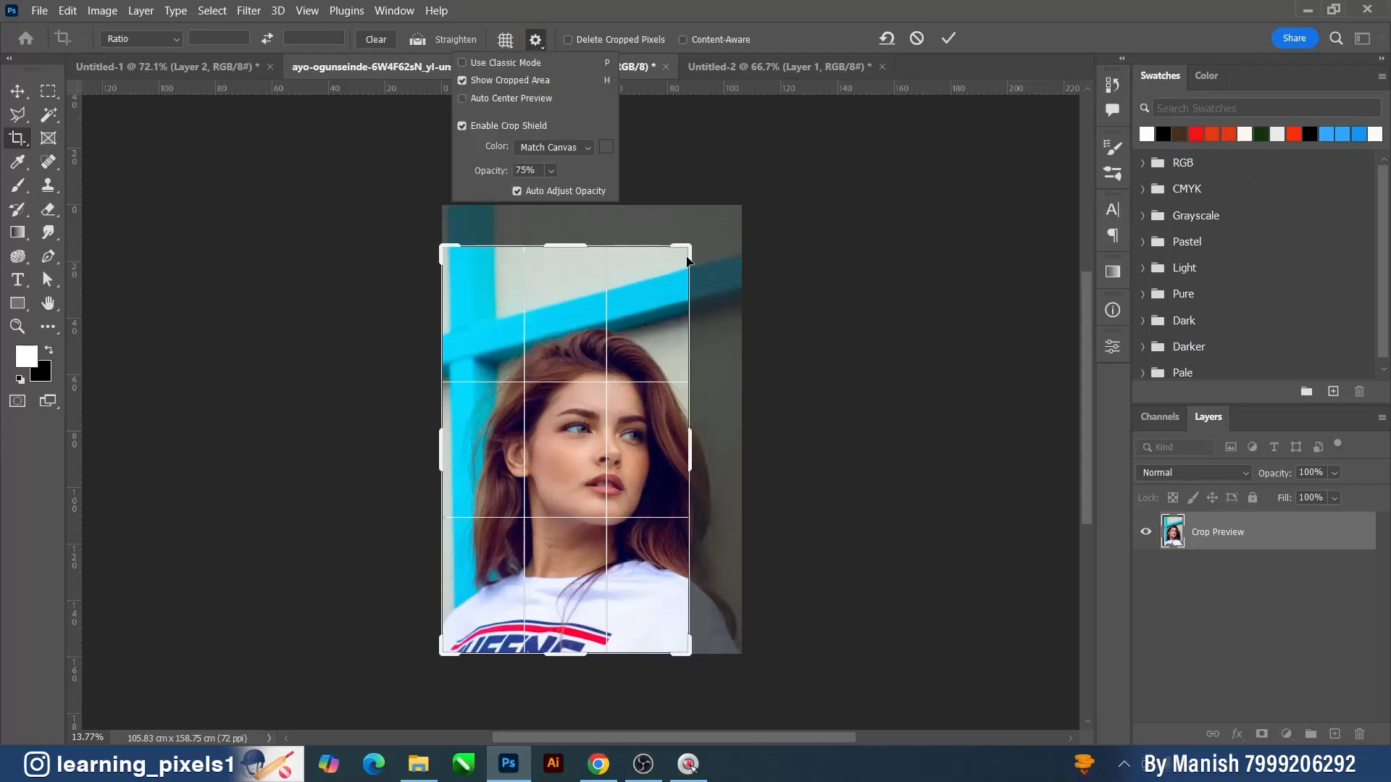
mouse_move(684, 252)
left_mouse_down()
mouse_move(670, 250)
mouse_move(707, 257)
mouse_move(735, 204)
mouse_move(699, 276)
mouse_move(714, 233)
mouse_move(705, 257)
left_mouse_up()
- Turn Enable Crop Shield off and back on while adjusting the frame to about 89 x 140 cm, and apply the crop
left_click(535, 40)
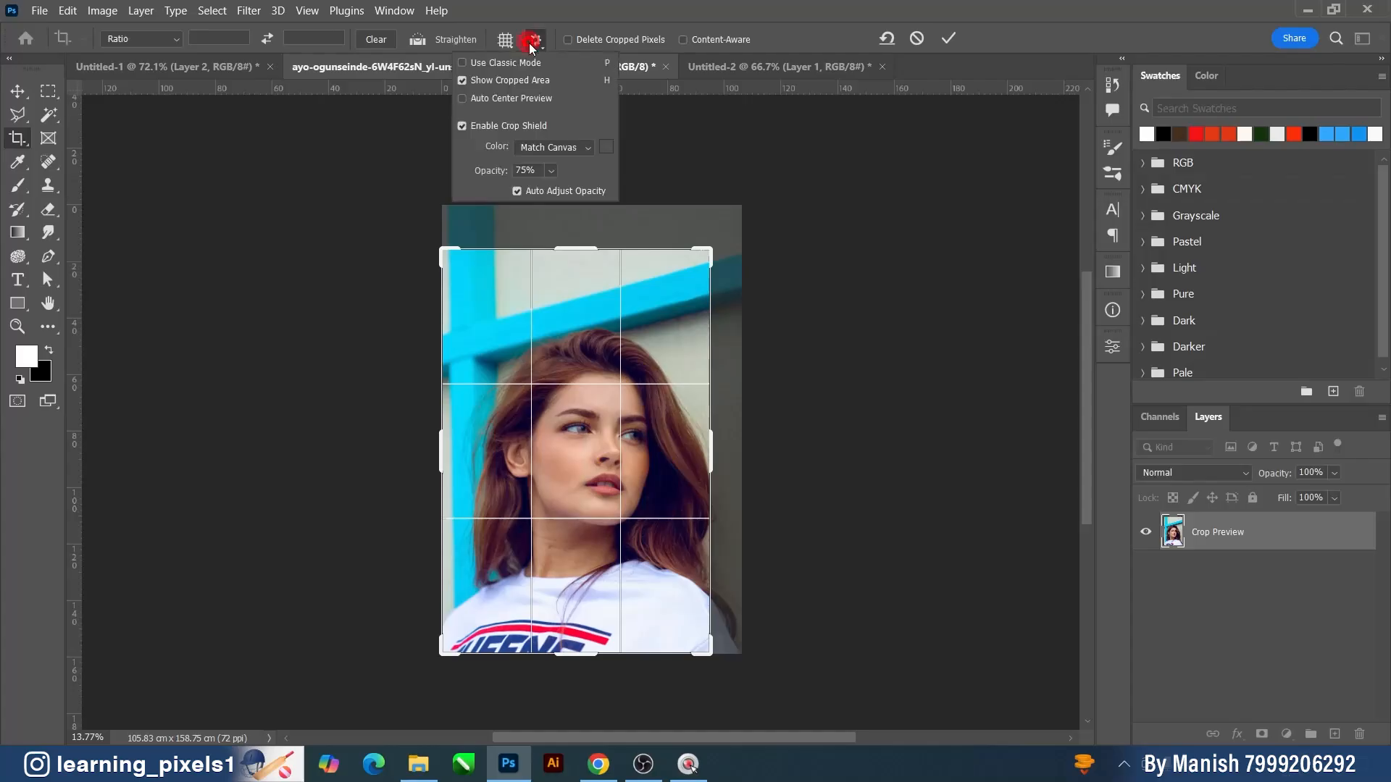
left_click(507, 129)
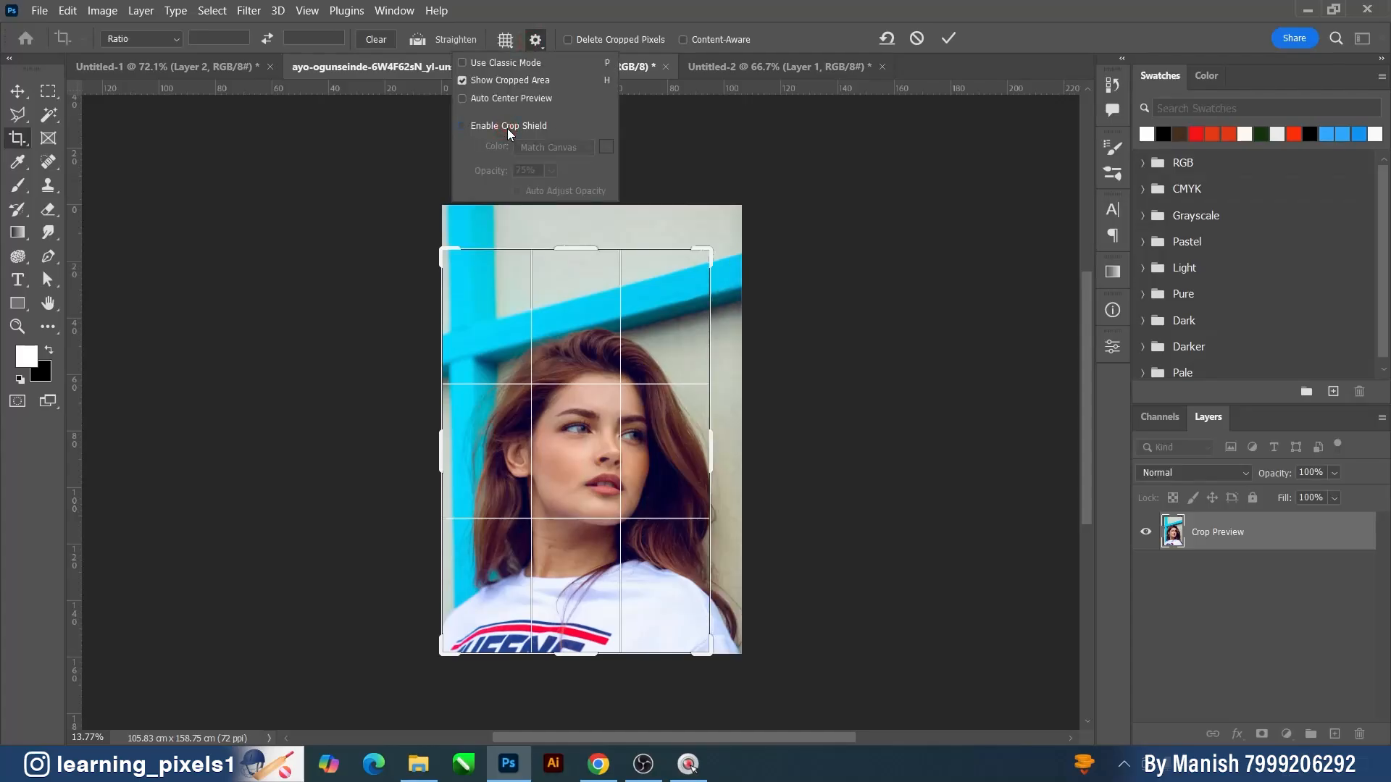
mouse_move(706, 255)
left_mouse_down()
mouse_move(715, 237)
mouse_move(693, 255)
left_mouse_up()
left_click(537, 41)
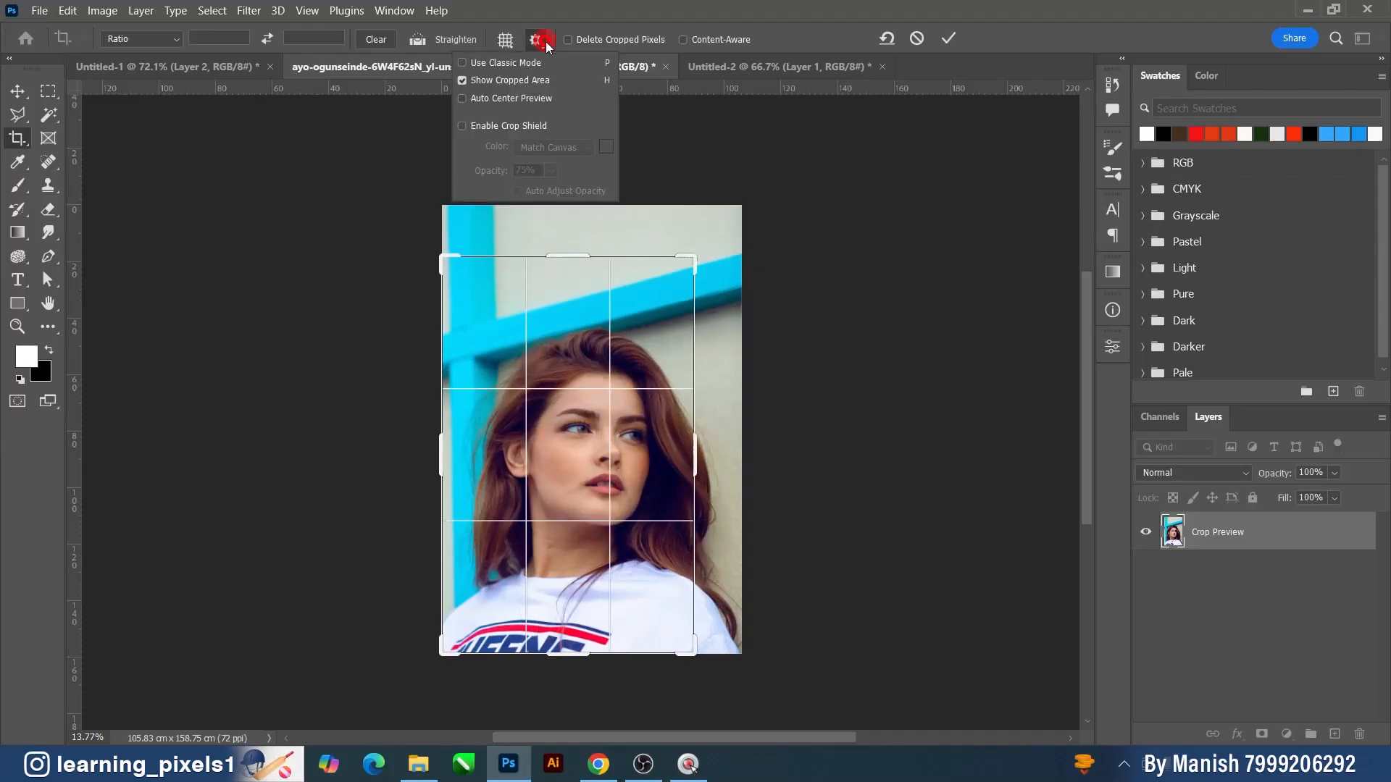
left_click(498, 126)
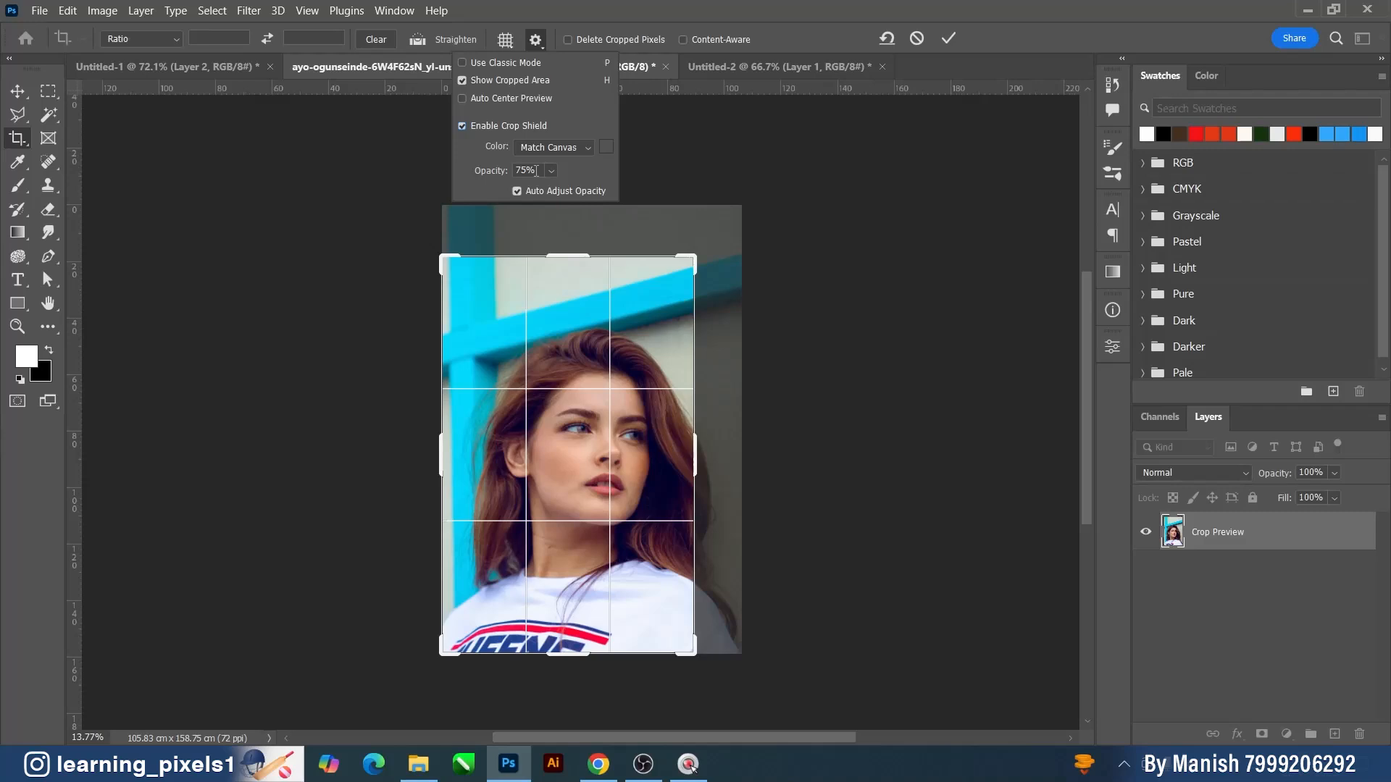
left_click(948, 39)
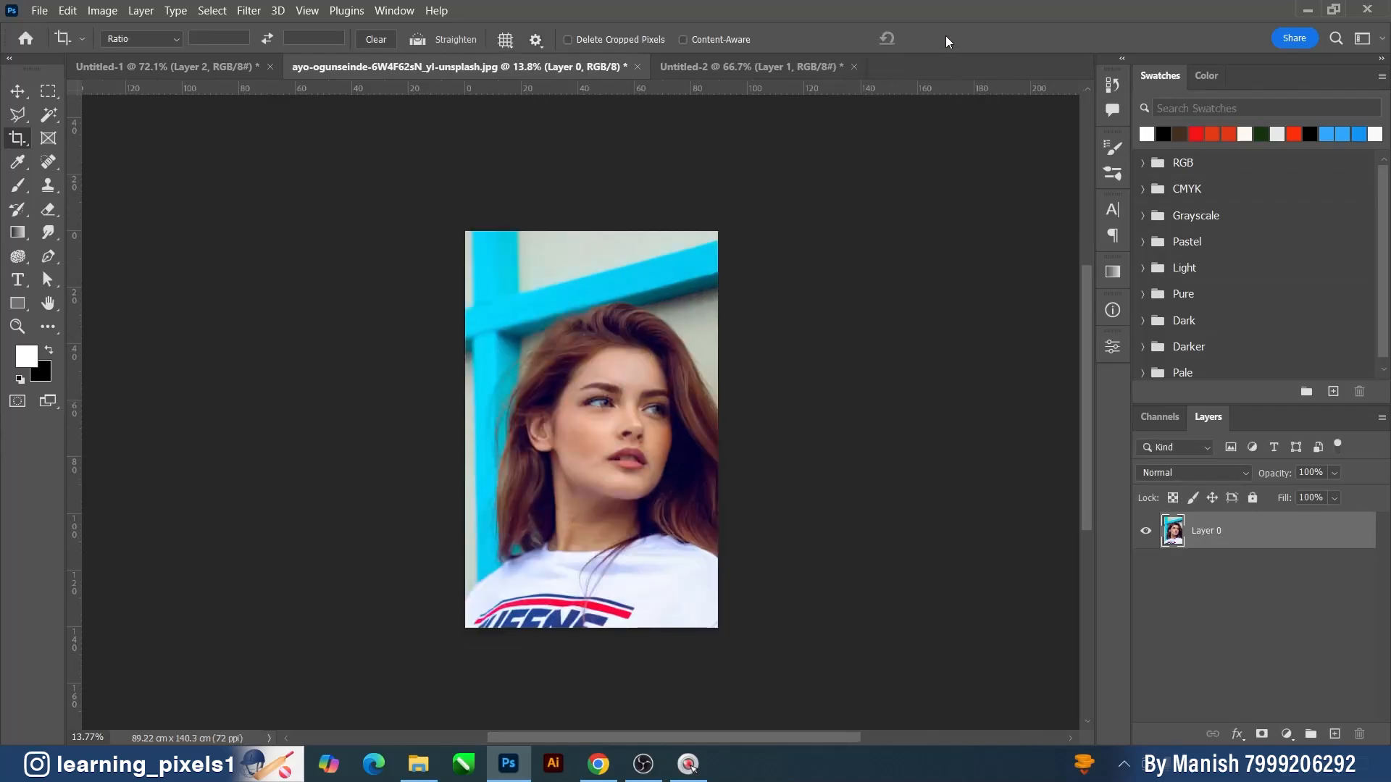
key("v")
scroll(601, 447, "up", 1)
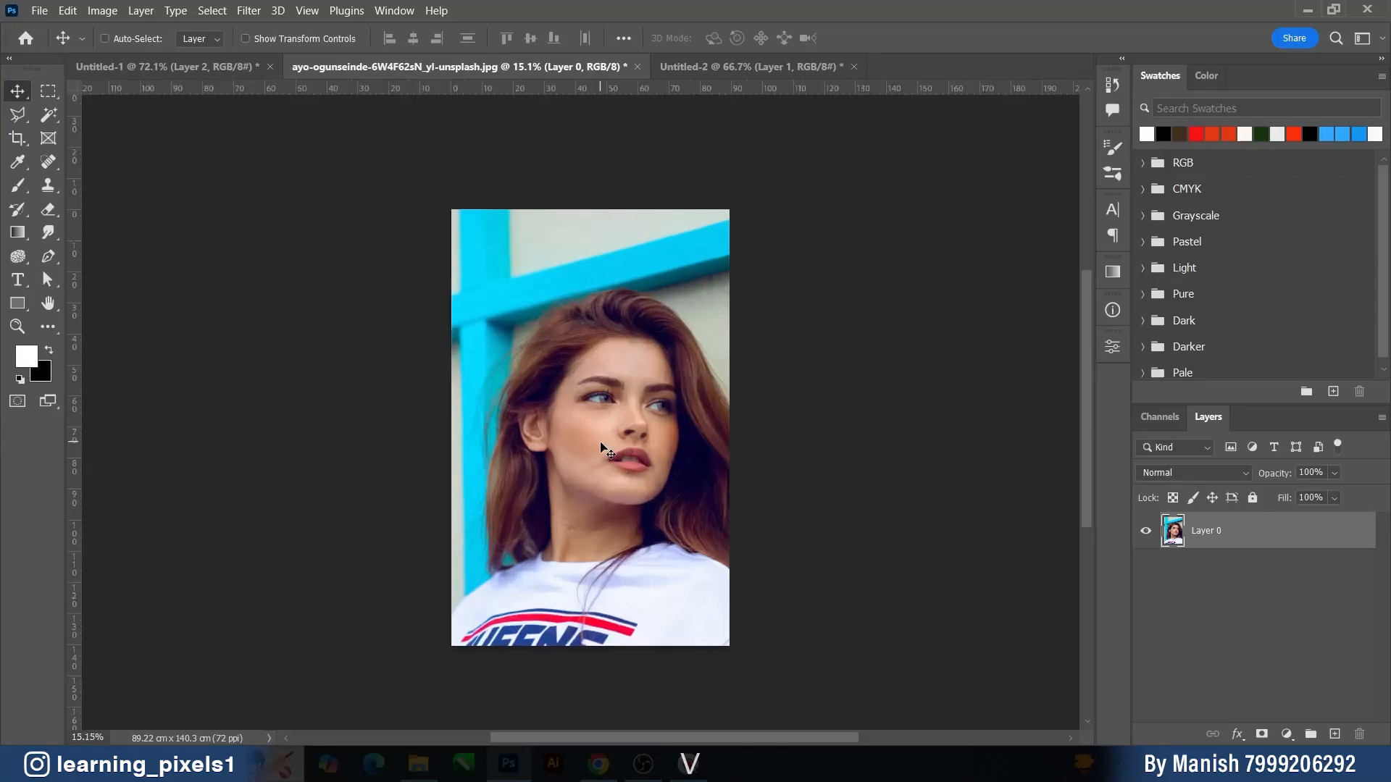
- Choose the Perspective Crop Tool and switch to the Untitled-1 document with the green book
left_click(16, 138)
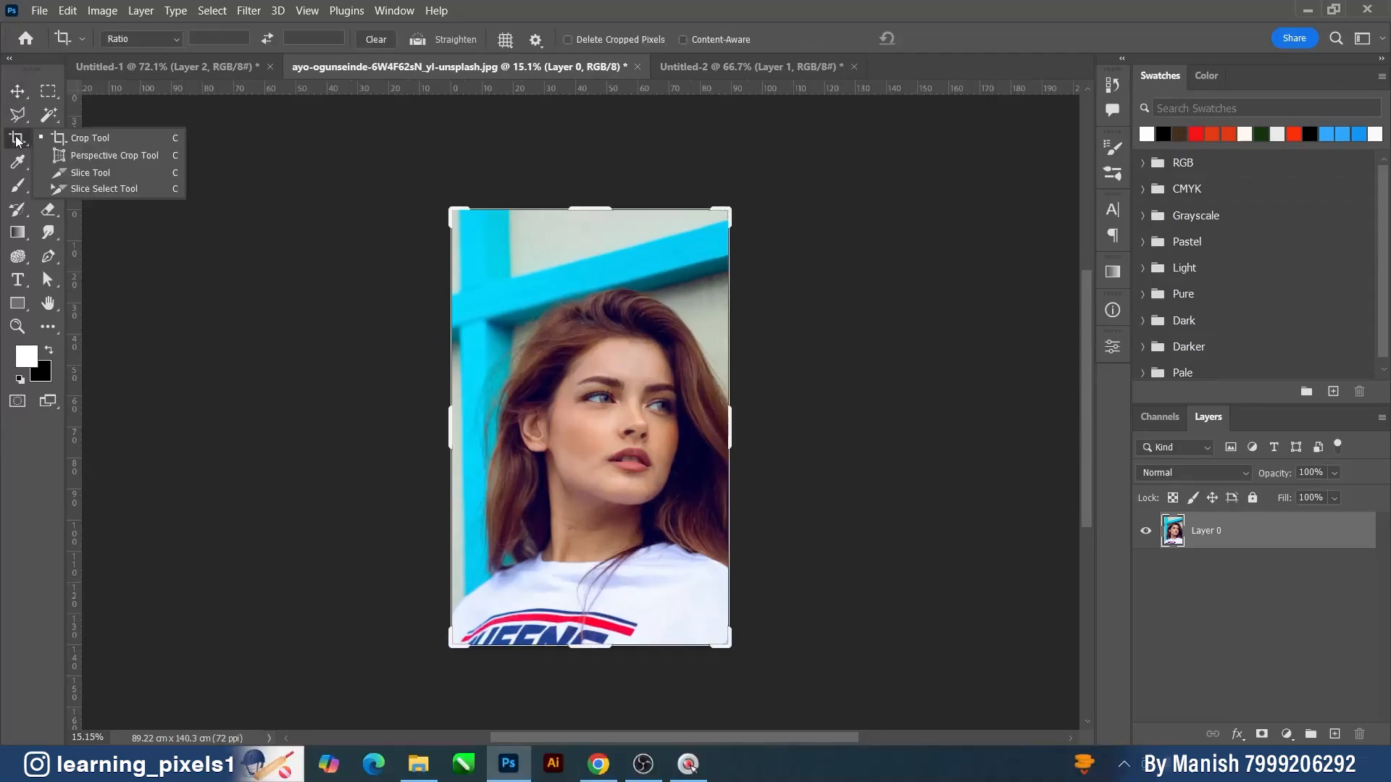
left_click(116, 155)
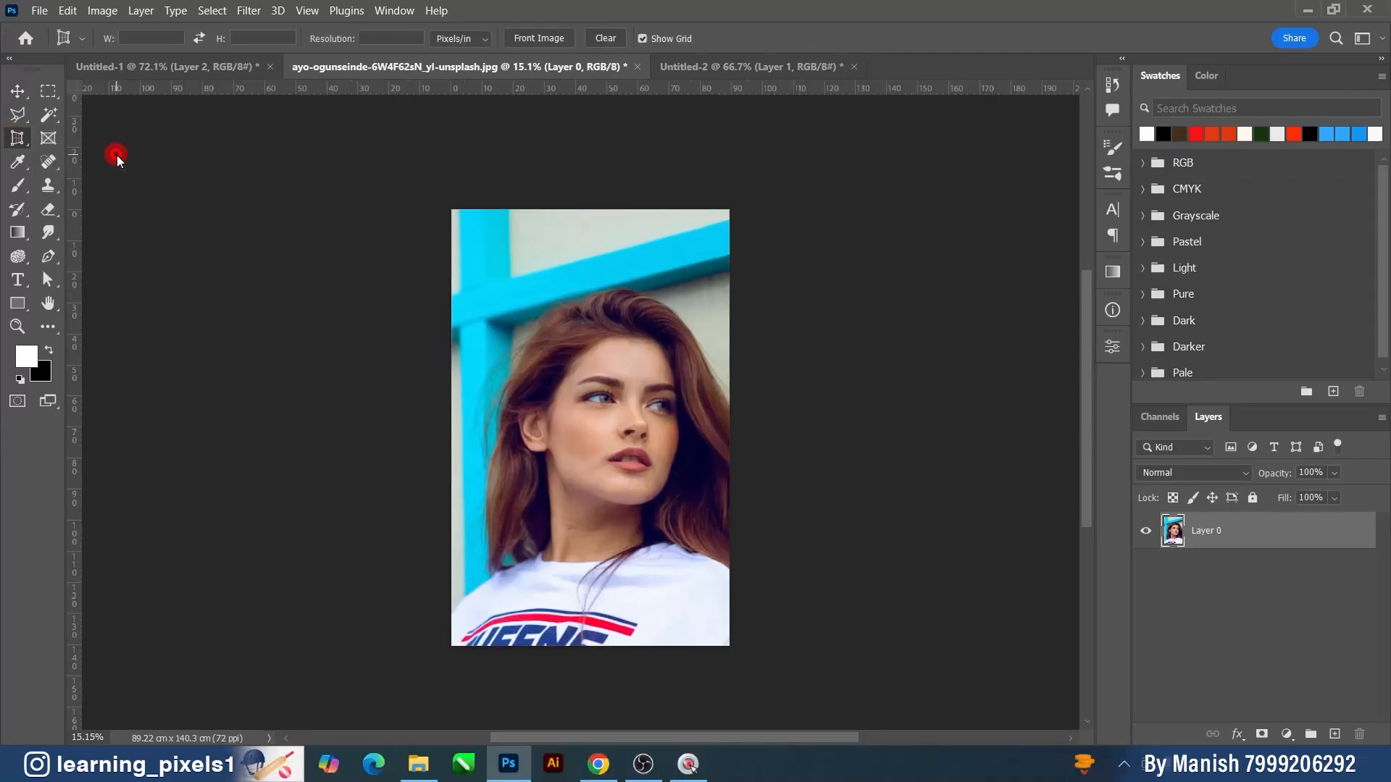
left_click(184, 67)
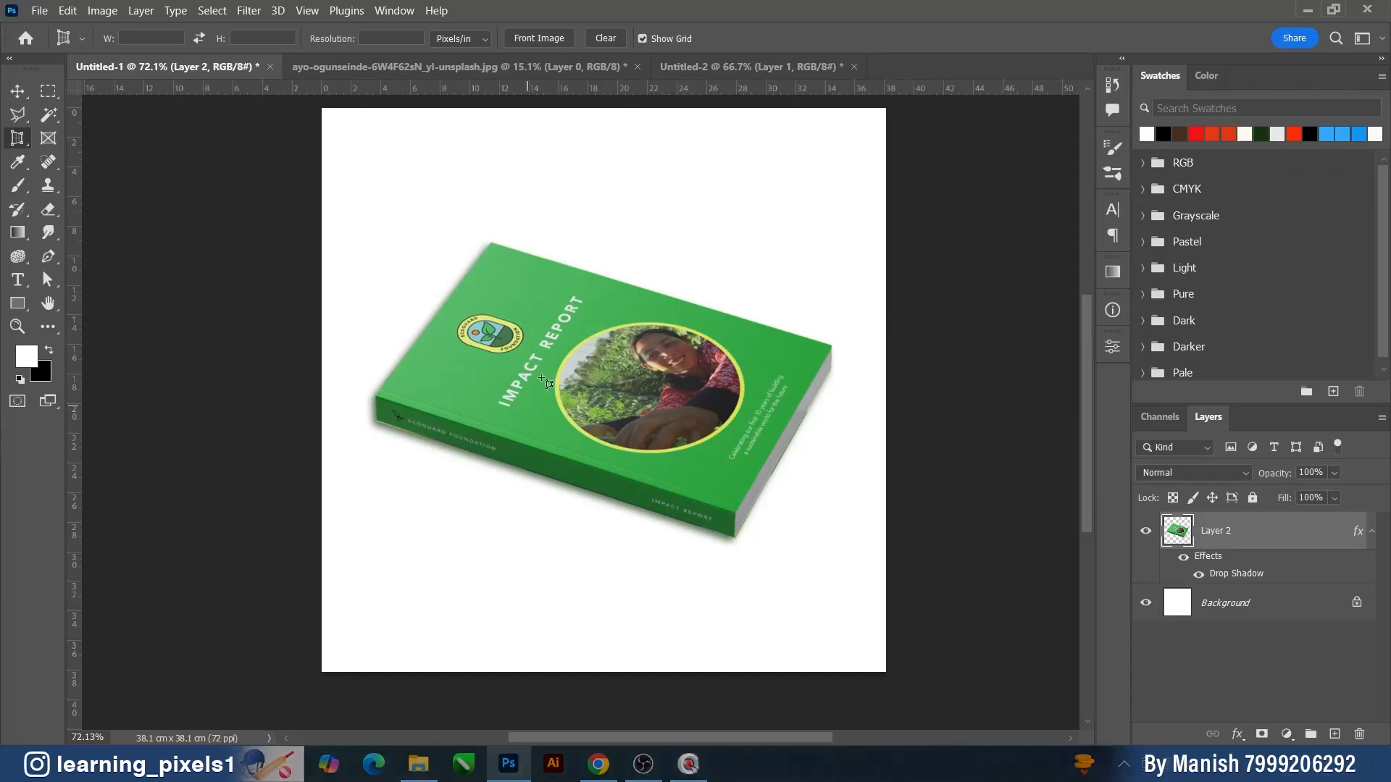
- Crop the book document with the regular Crop Tool to a frame of about 31 x 19 cm around the green book
right_click(24, 143)
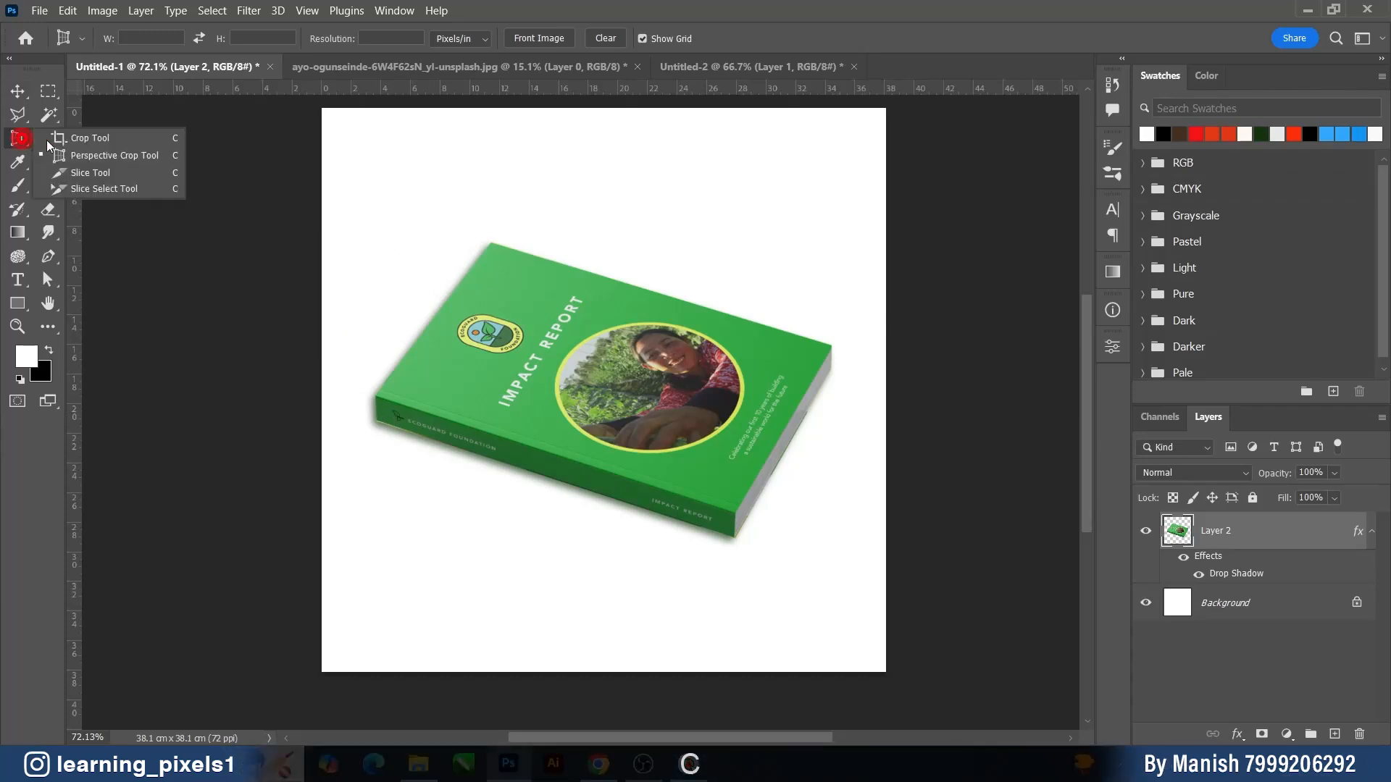
left_click(51, 137)
left_click_drag(376, 220, 833, 505)
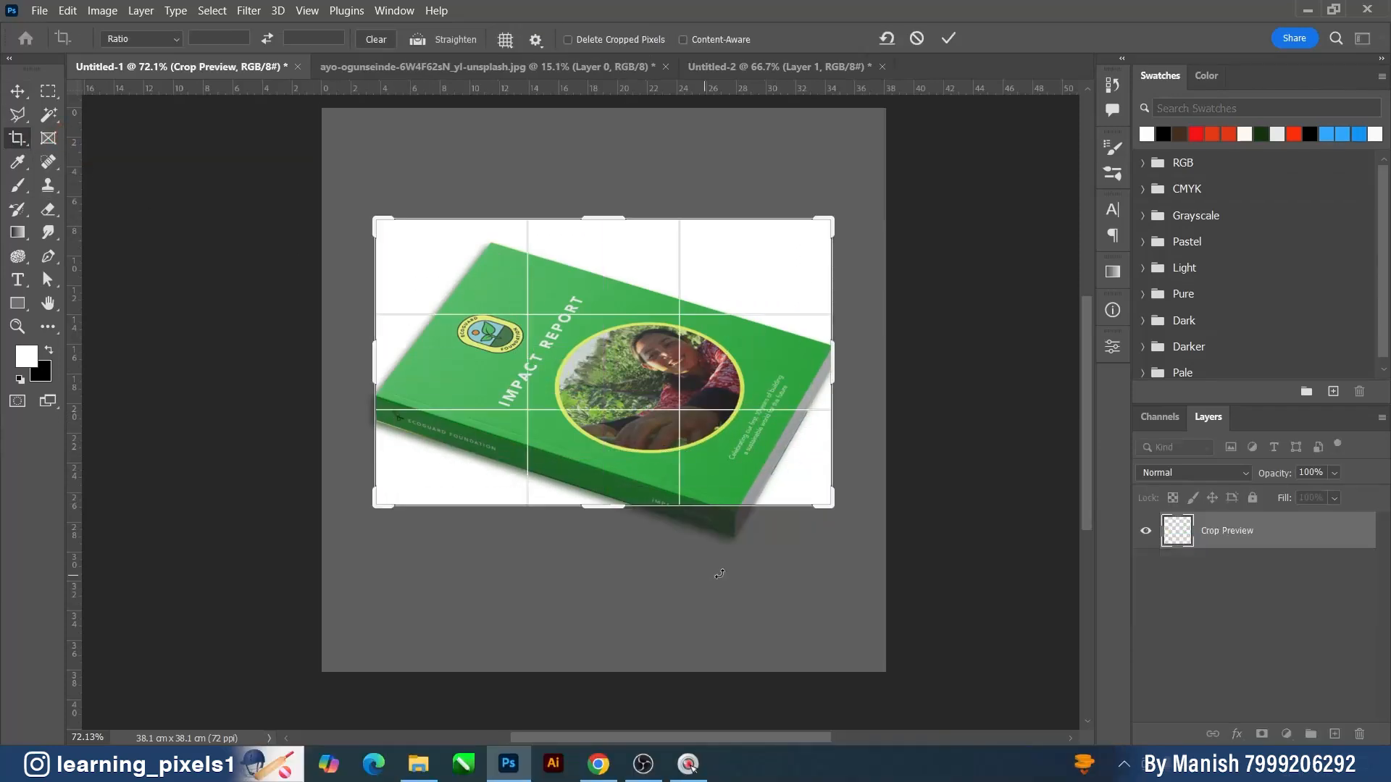
left_click(948, 38)
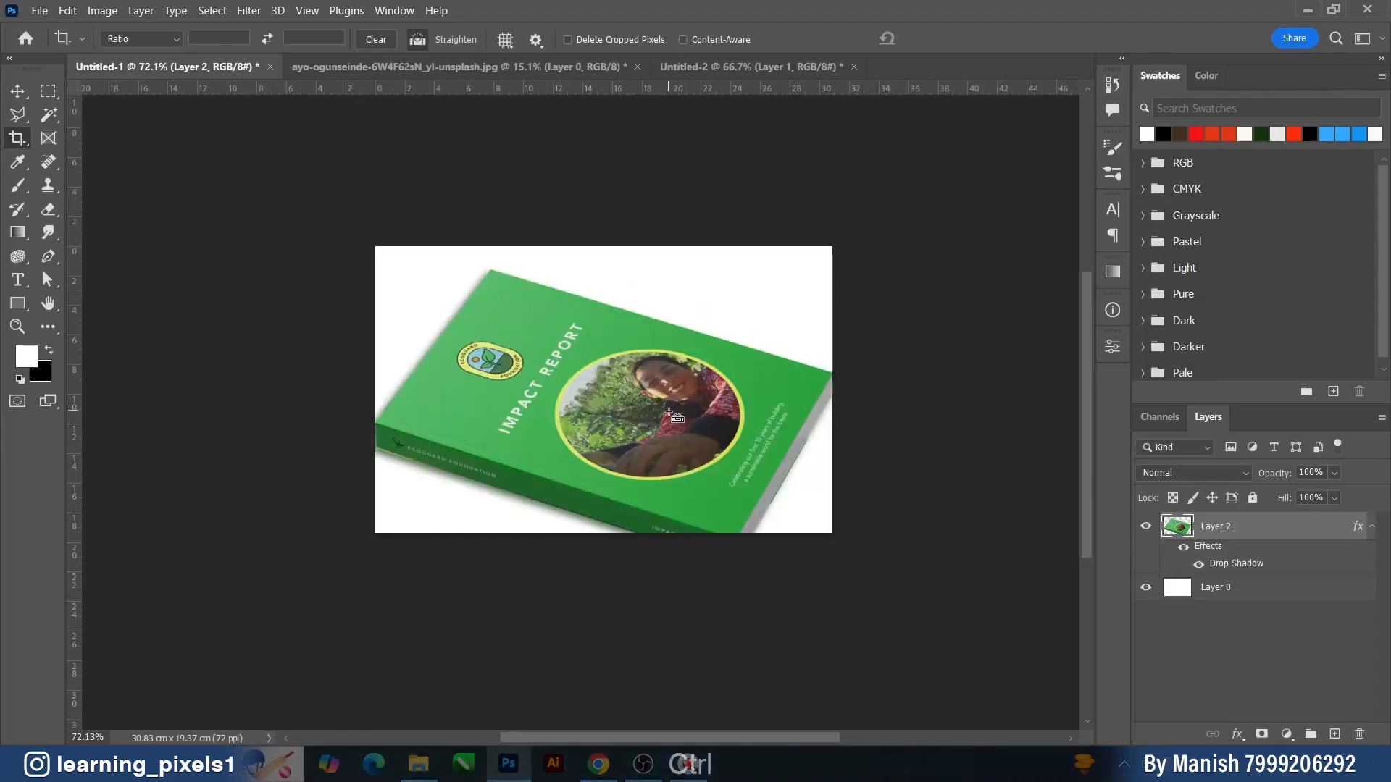
- Try to straighten the cropped book with Free Transform by rotating it and distorting its corners, and cancel the transformation
key("ctrl+t")
left_click_drag(886, 444, 878, 346)
left_click_drag(737, 397, 743, 364)
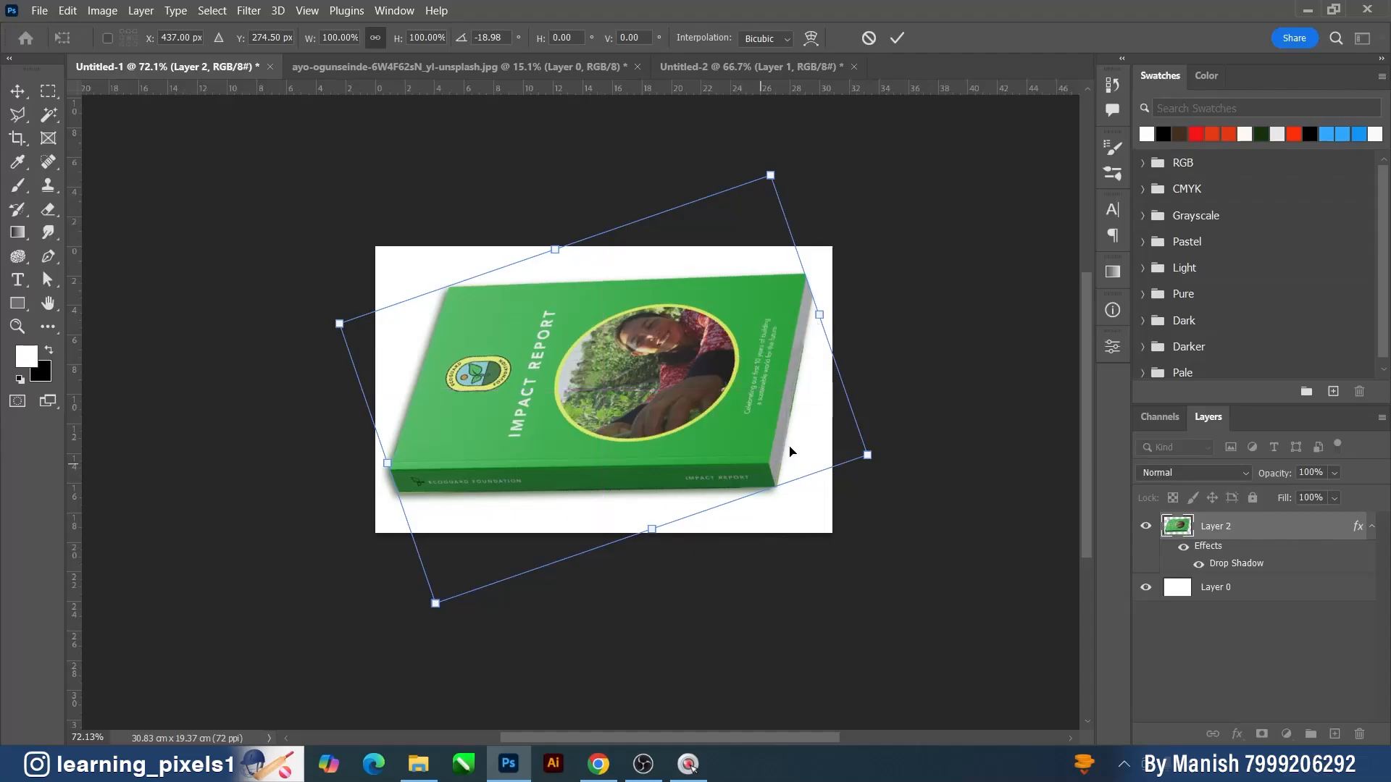
left_click_drag(769, 176, 716, 177)
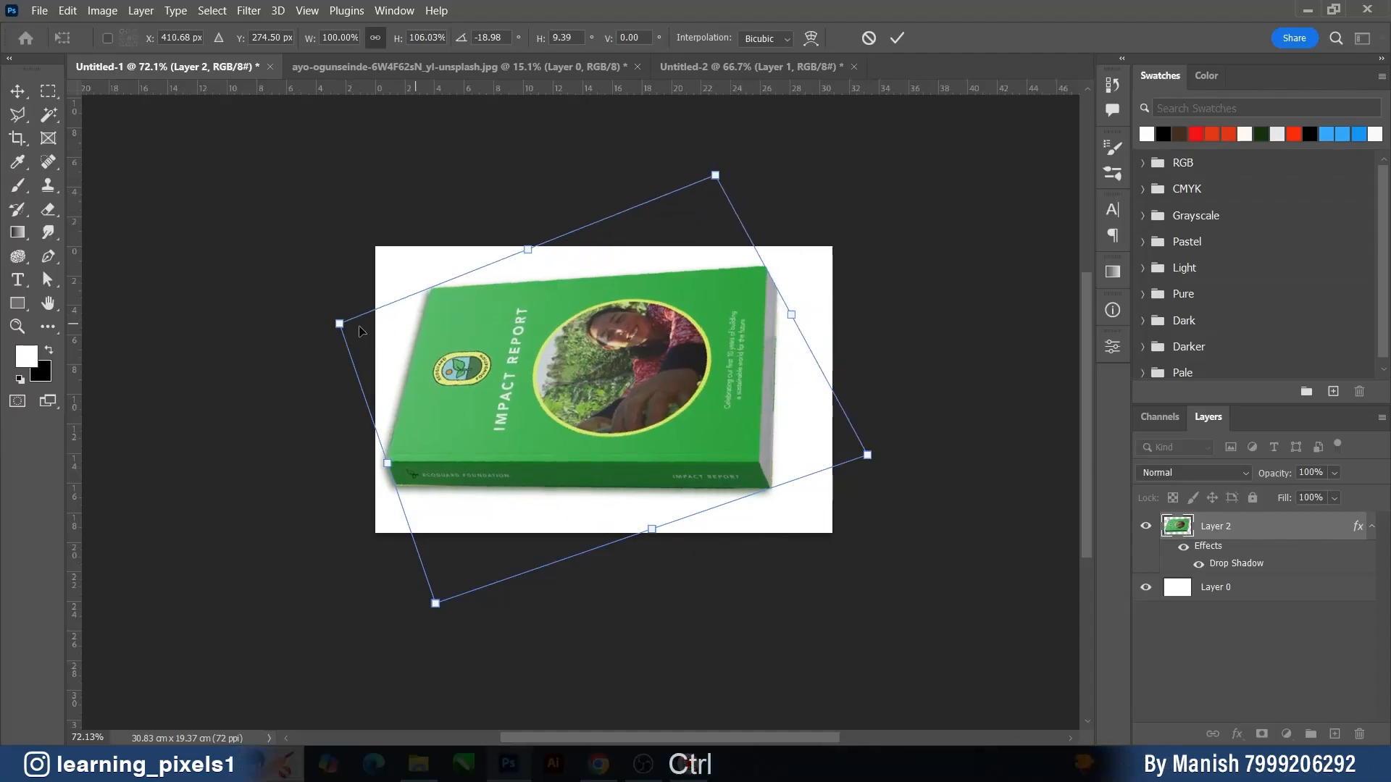
left_click_drag(333, 324, 305, 312)
left_click_drag(436, 605, 474, 630)
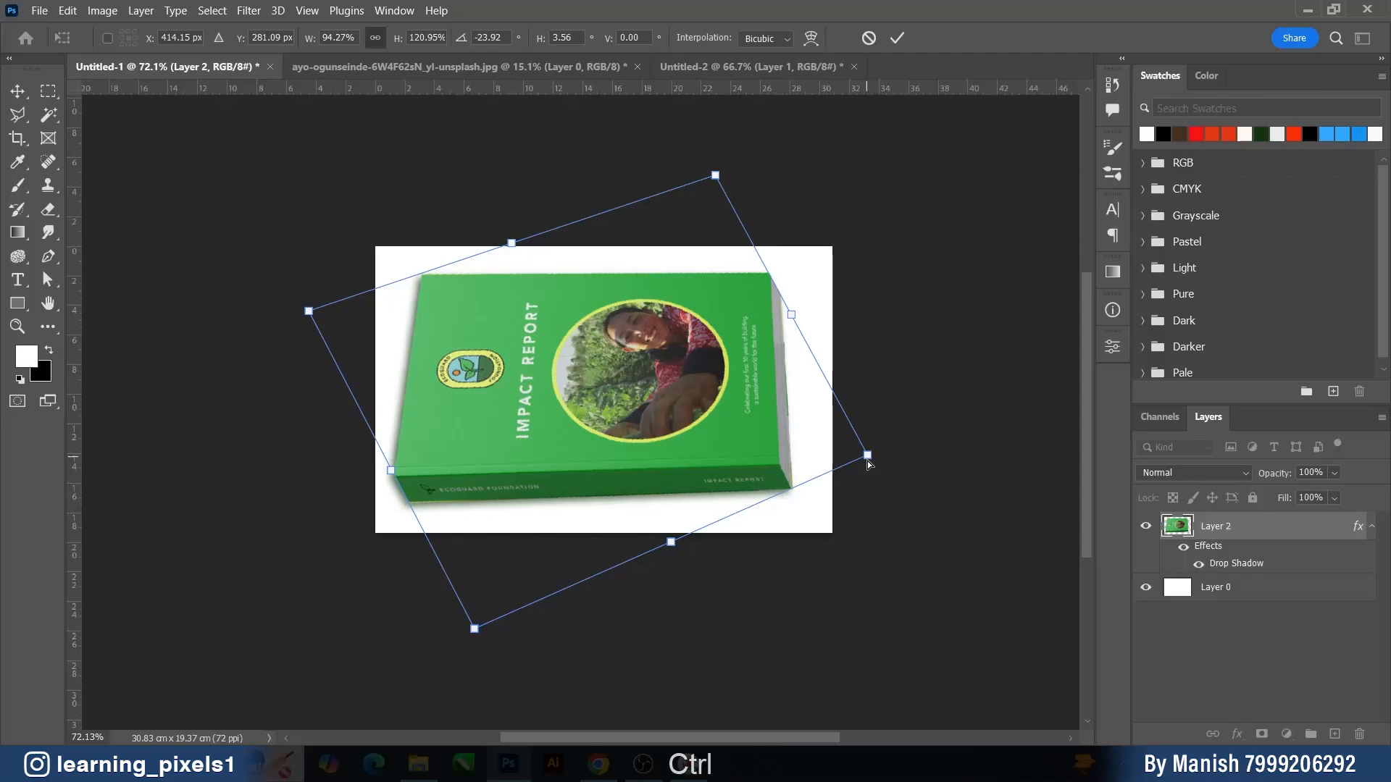
left_click_drag(867, 458, 868, 481)
mouse_move(716, 177)
left_mouse_down()
mouse_move(745, 163)
mouse_move(735, 242)
mouse_move(712, 160)
left_mouse_up()
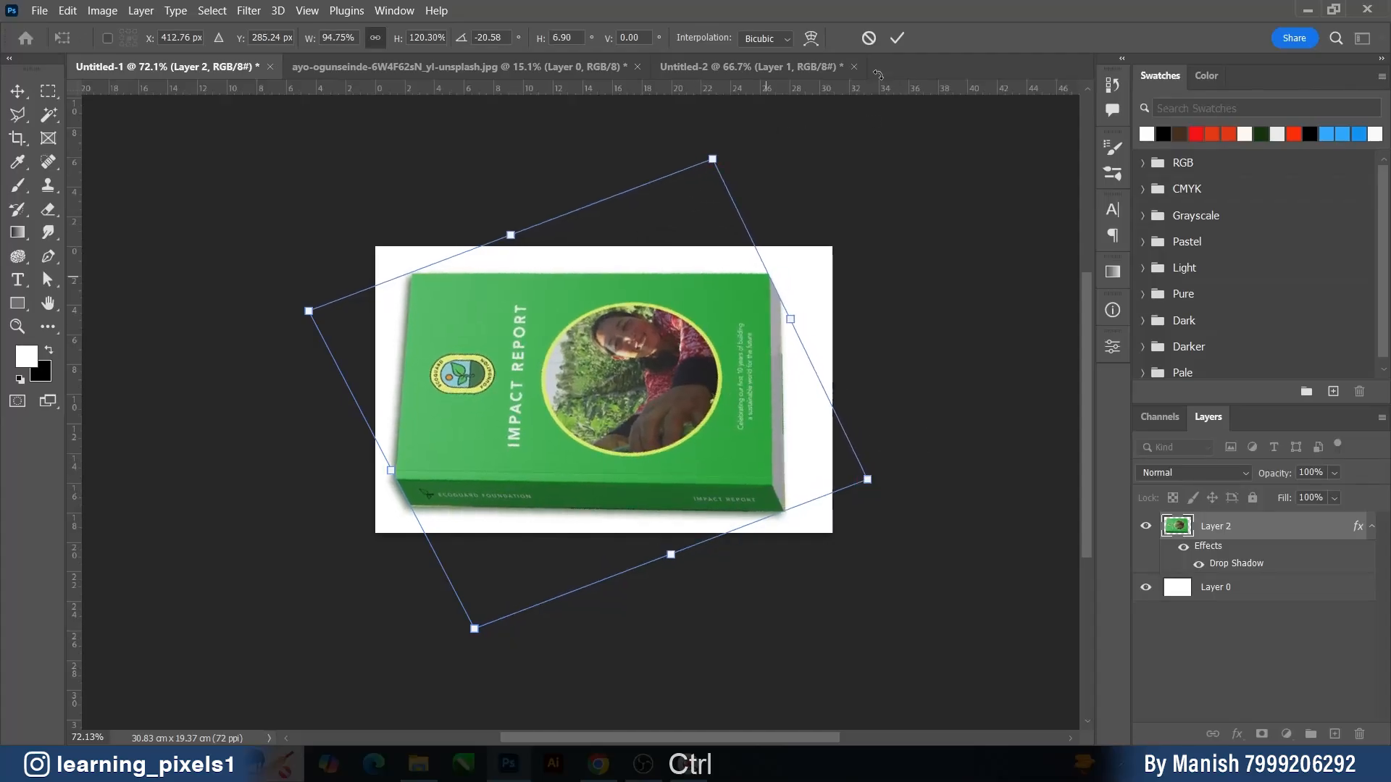
left_click(869, 39)
- Undo the regular crop of the book document and choose the Perspective Crop Tool
key("ctrl+z")
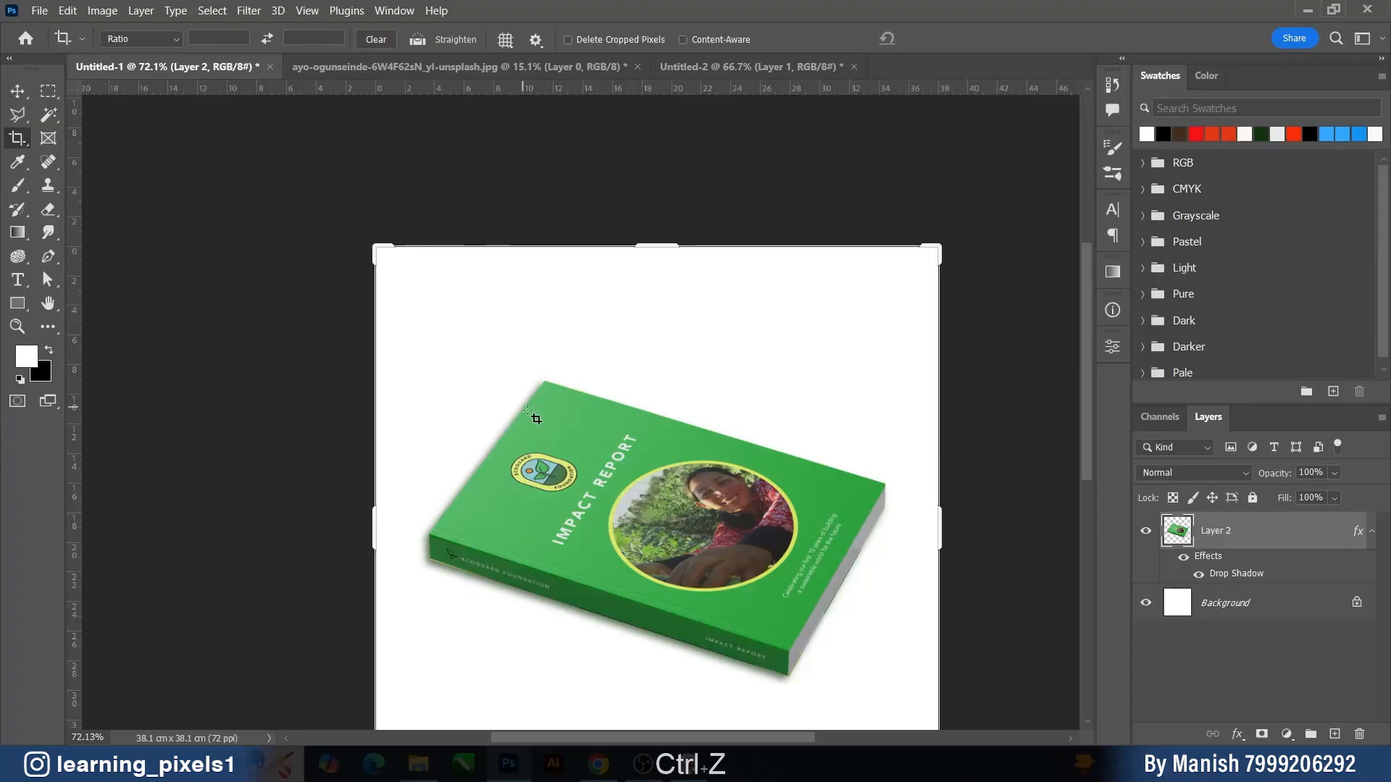
left_click_drag(534, 419, 515, 294)
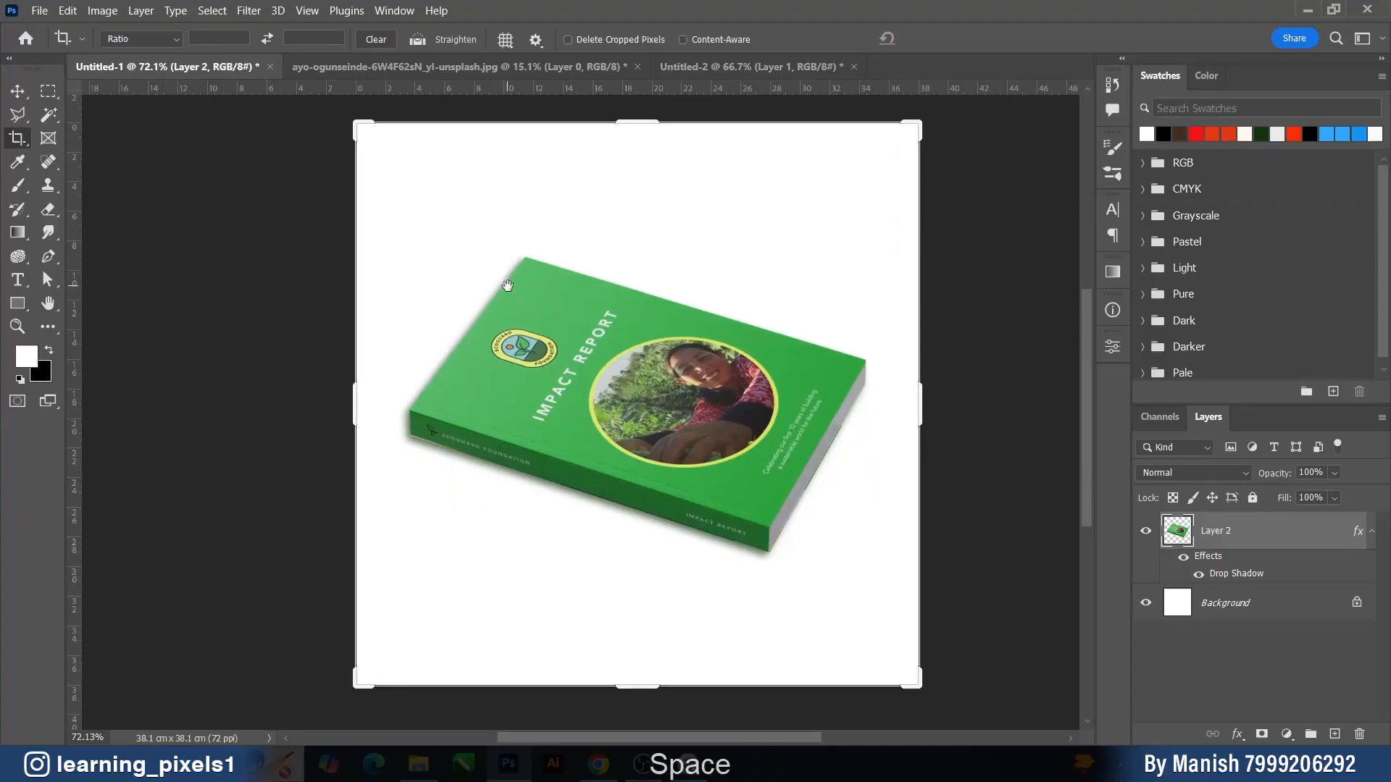
right_click(10, 143)
left_click(87, 149)
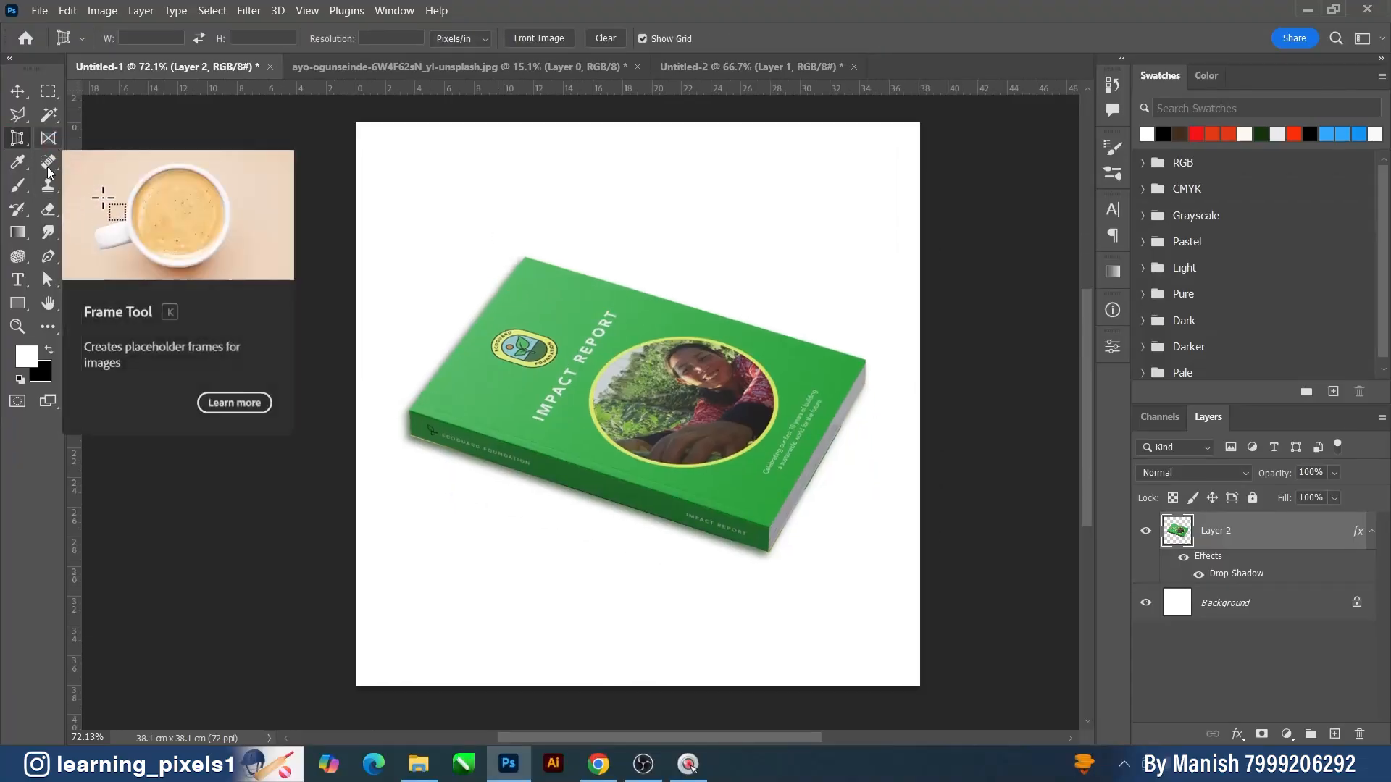
- Try marking the four corners of the green book's cover for a perspective crop, and cancel the frame
left_click(523, 257)
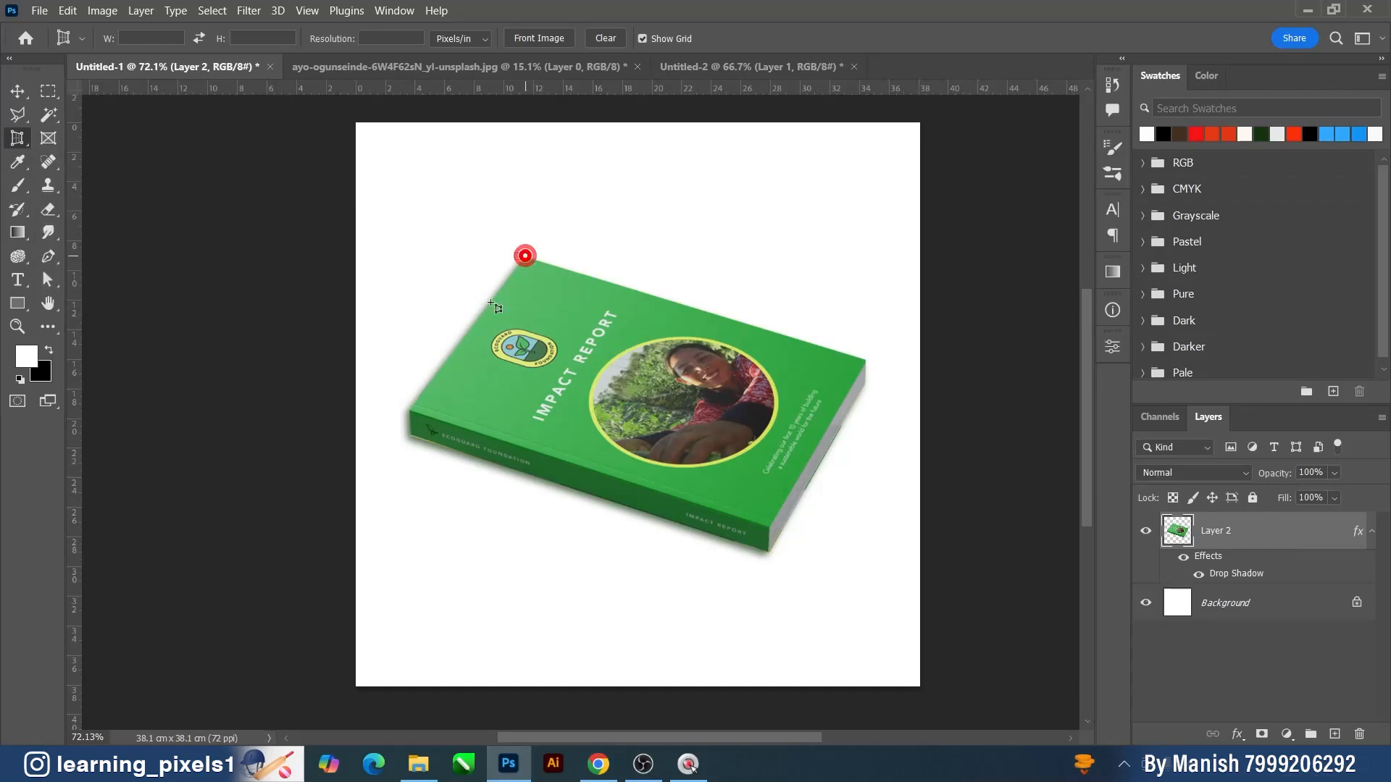
left_click(409, 404)
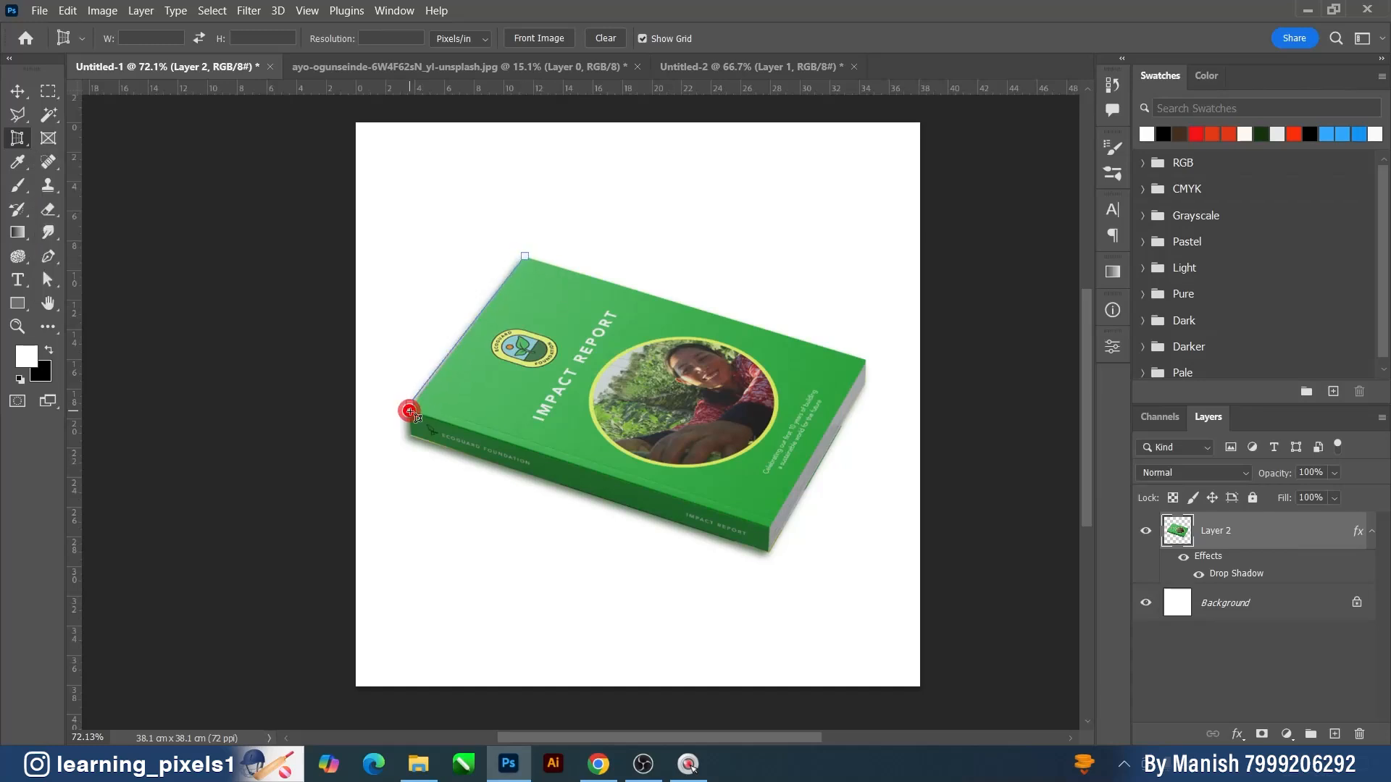
left_click(766, 529)
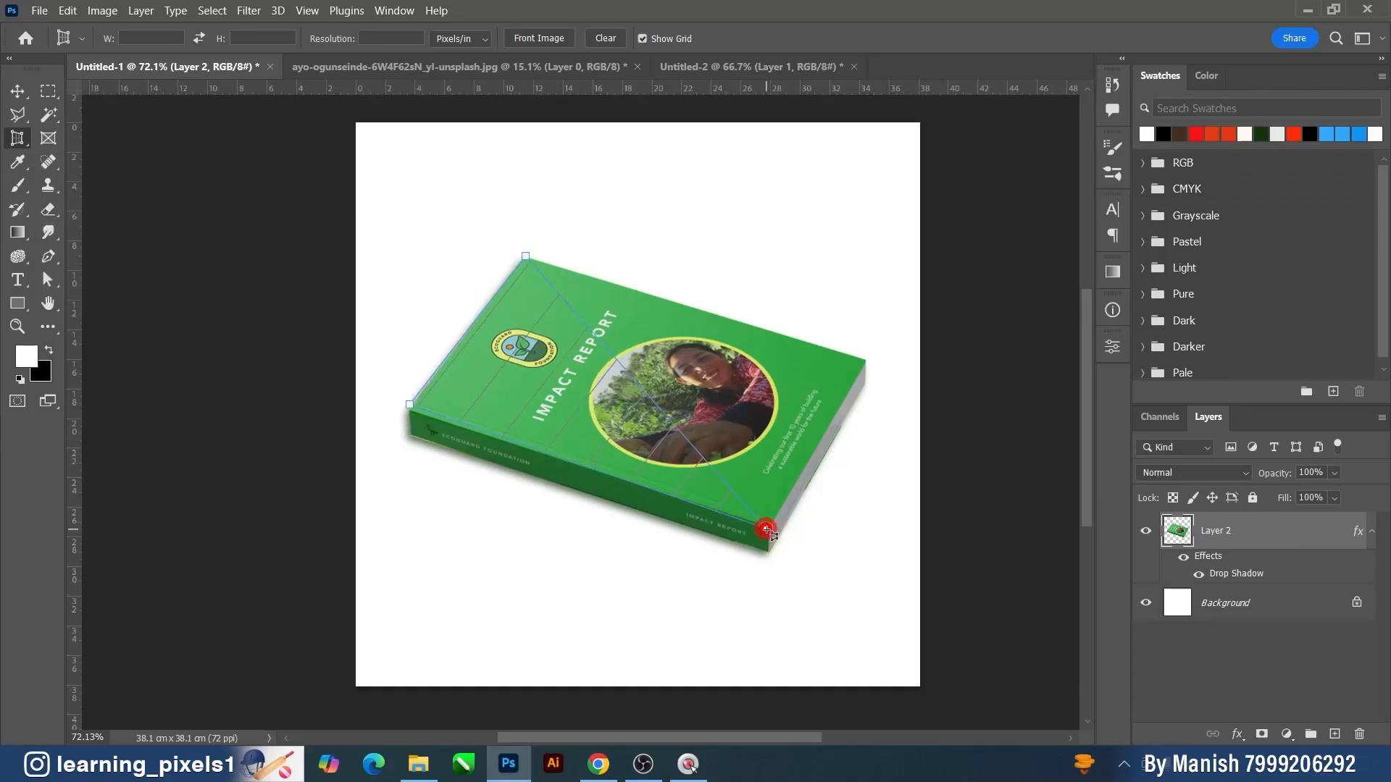
left_click(865, 360)
left_click(712, 37)
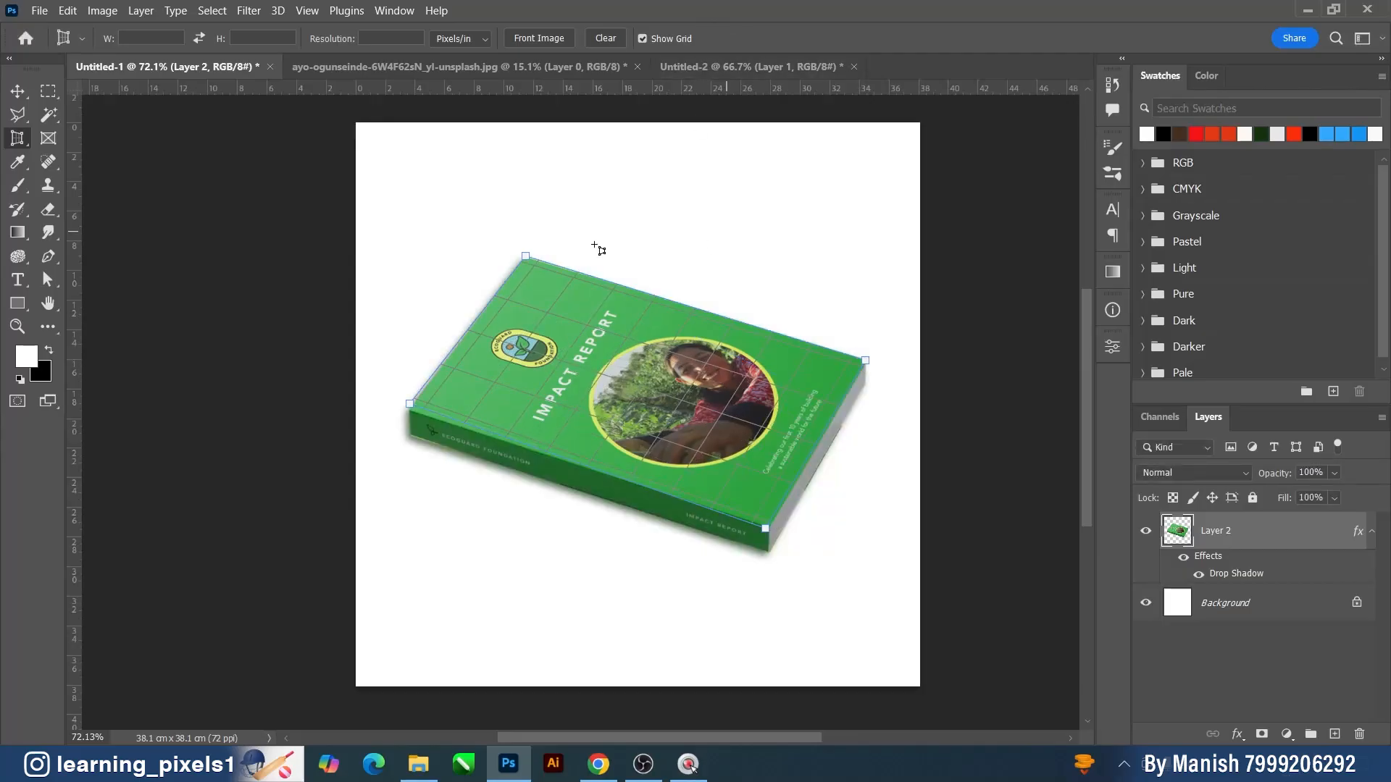
left_click(21, 92)
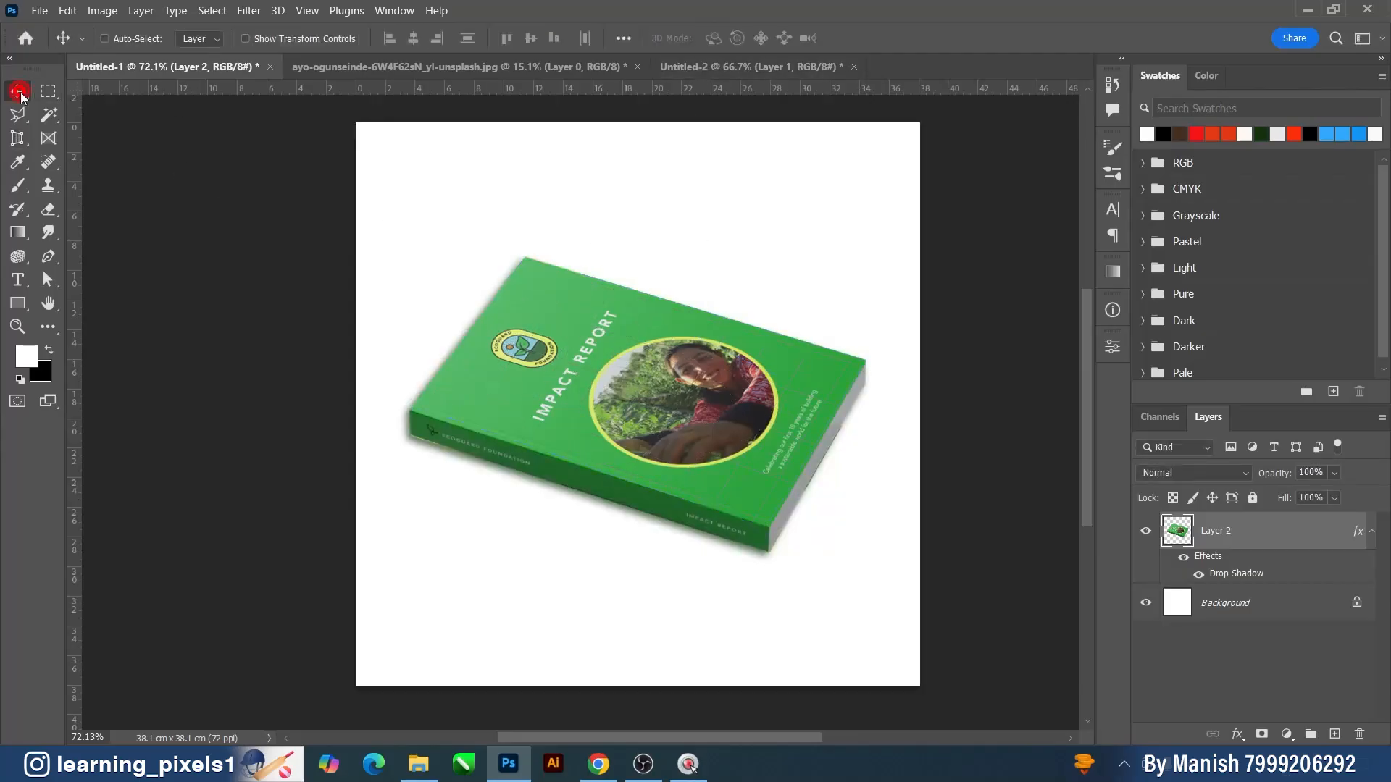
- Try a rectangular frame over the green book with the regular Crop Tool, and cancel it
left_click(18, 138)
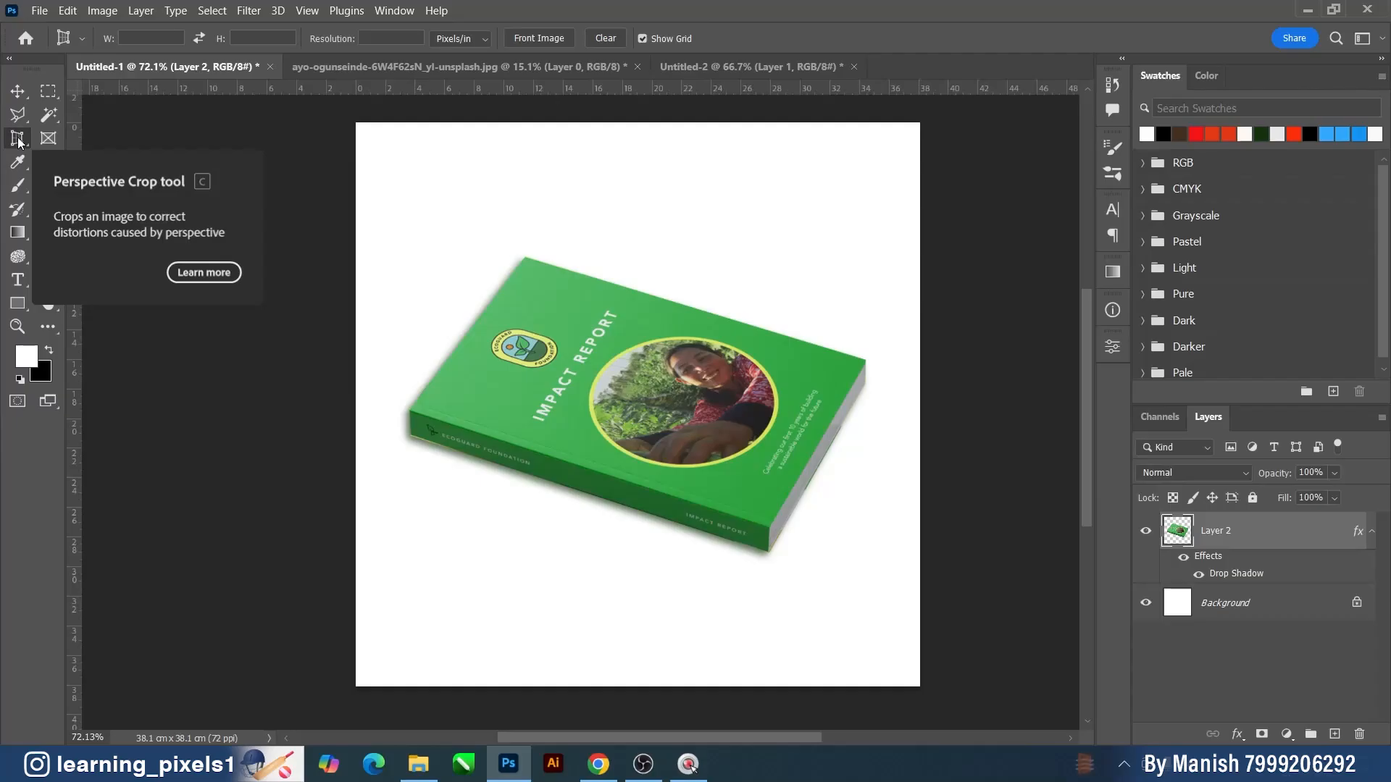
left_click_drag(18, 138, 87, 138)
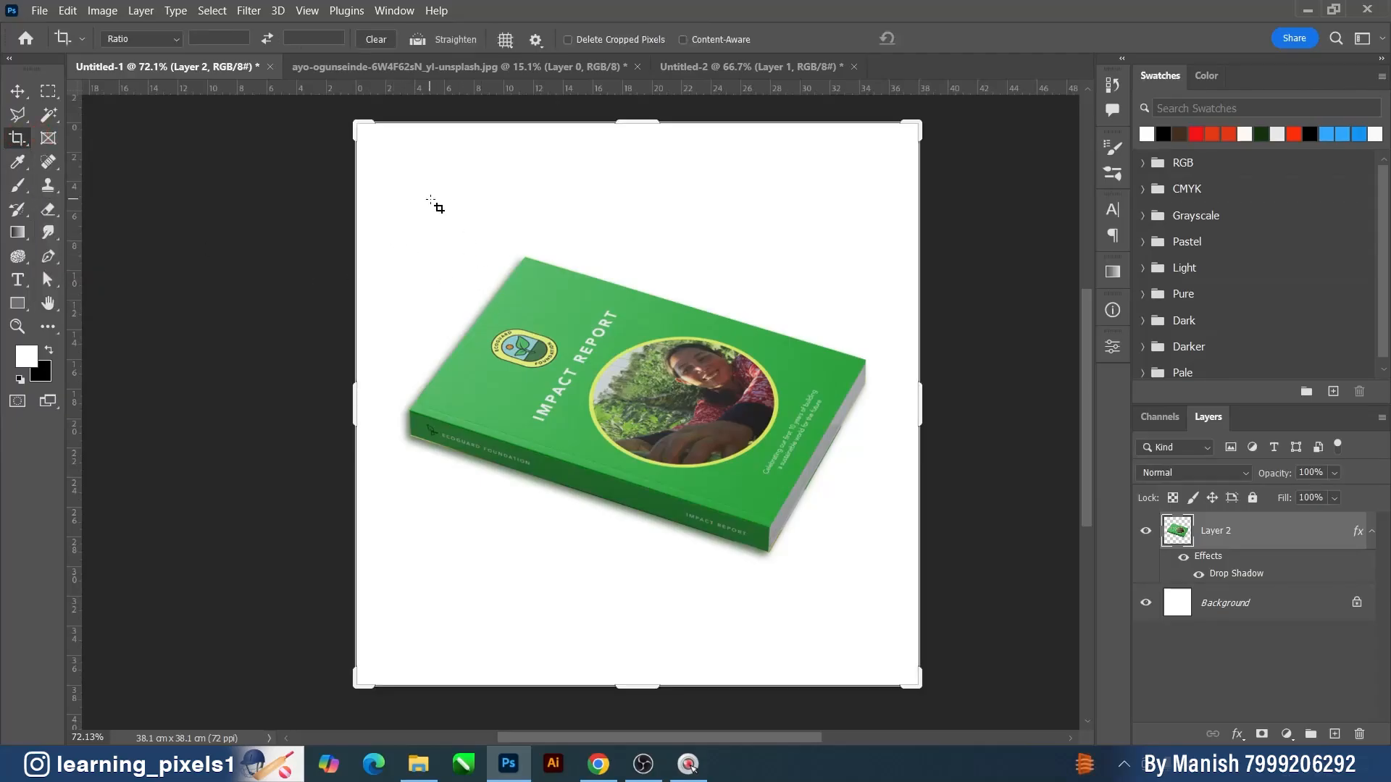
left_click_drag(431, 201, 826, 532)
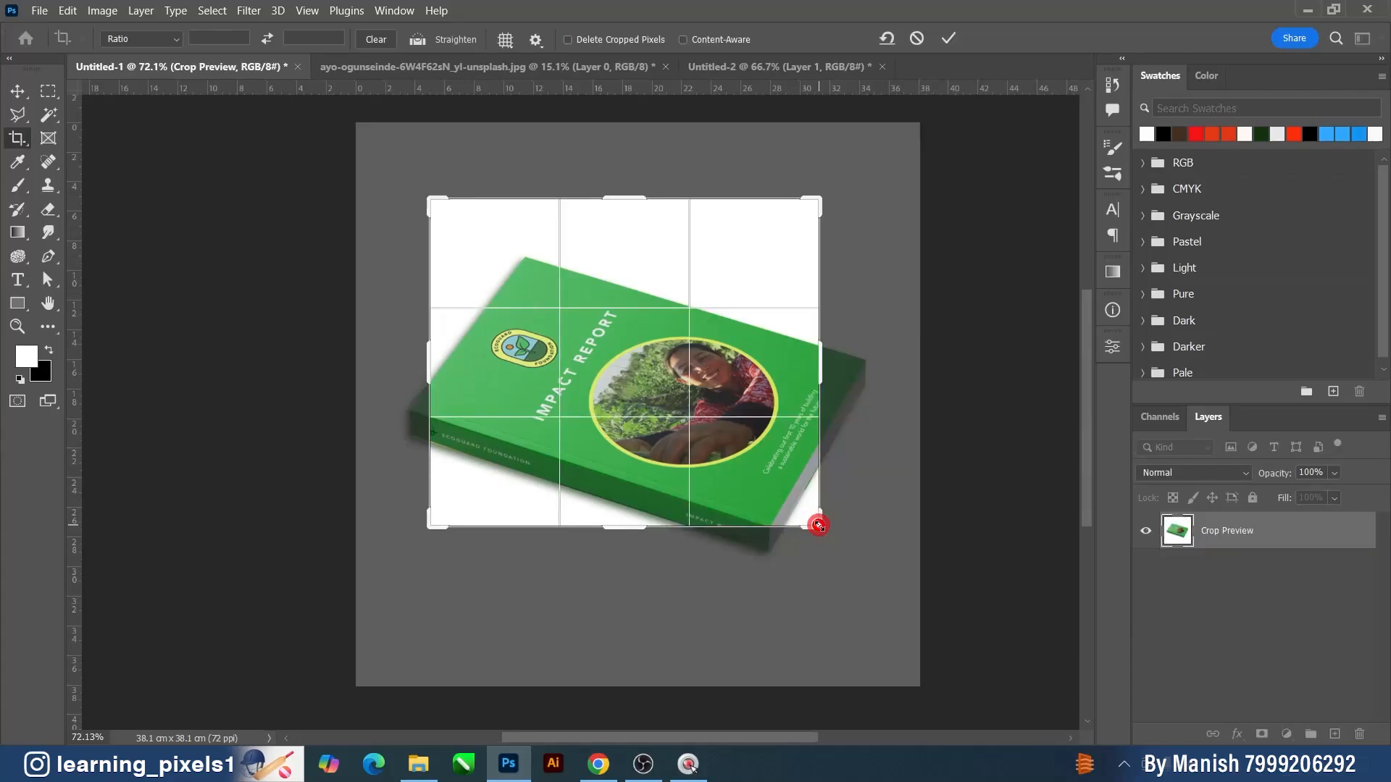
left_click(917, 39)
- Crop the document with the Perspective Crop Tool to the four corners of the green book's front cover
right_click(13, 143)
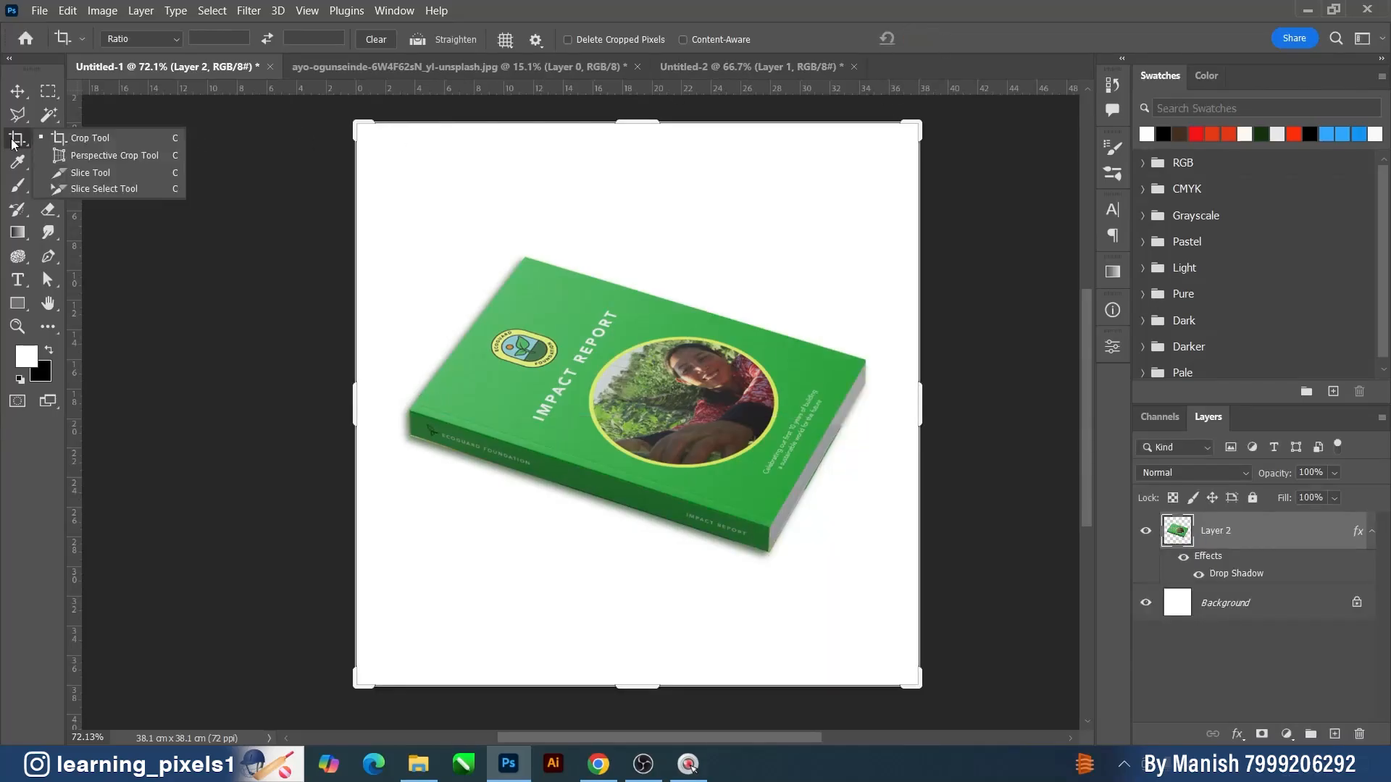
left_click(68, 156)
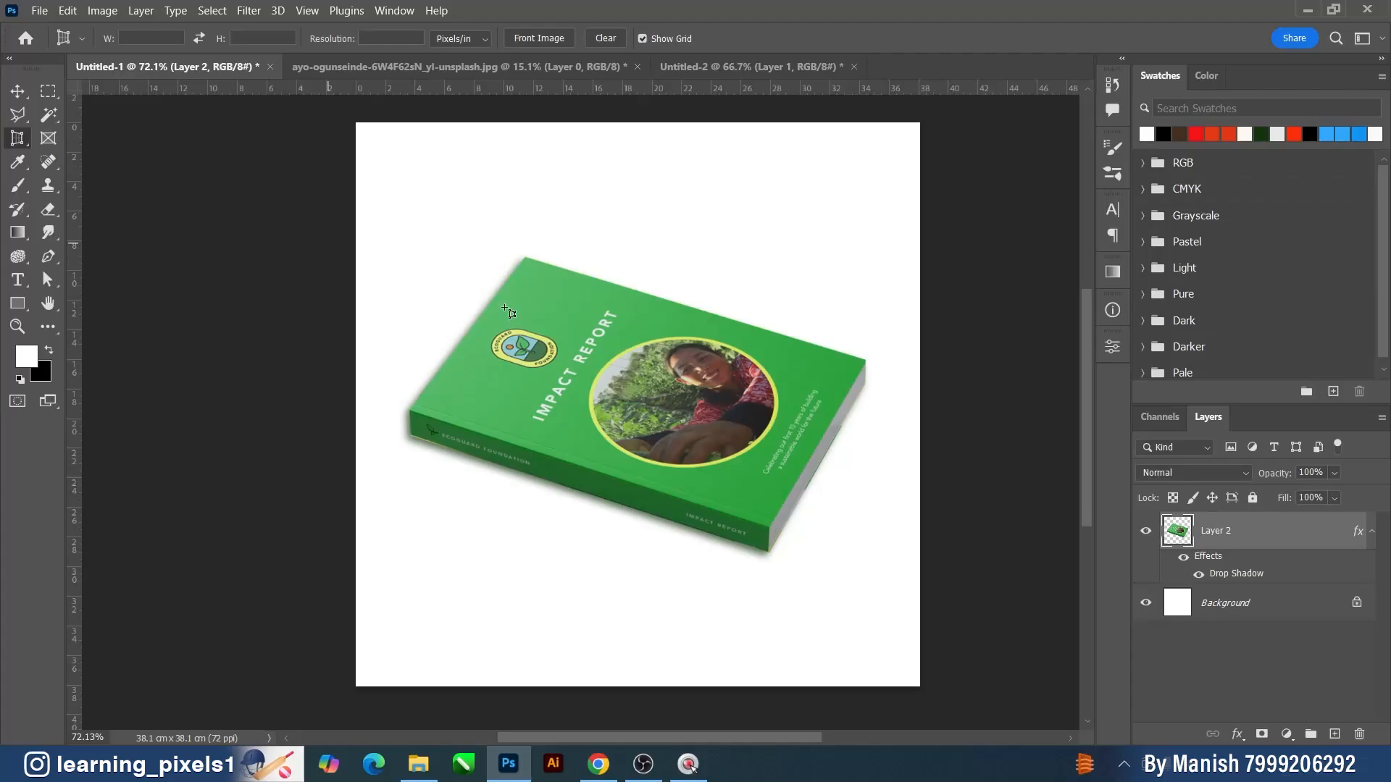
left_click(524, 255)
left_click(418, 404)
left_click_drag(418, 413, 410, 410)
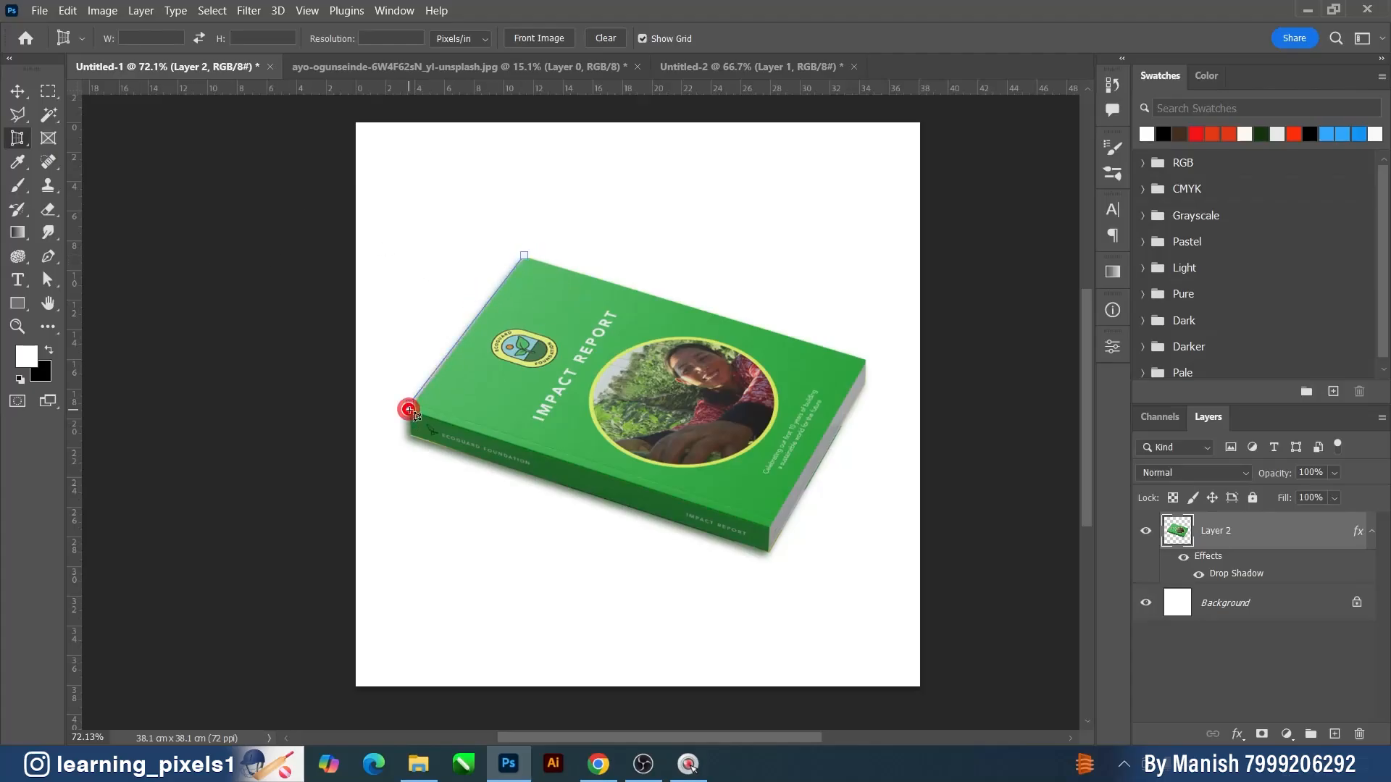
left_click(766, 529)
left_click(866, 362)
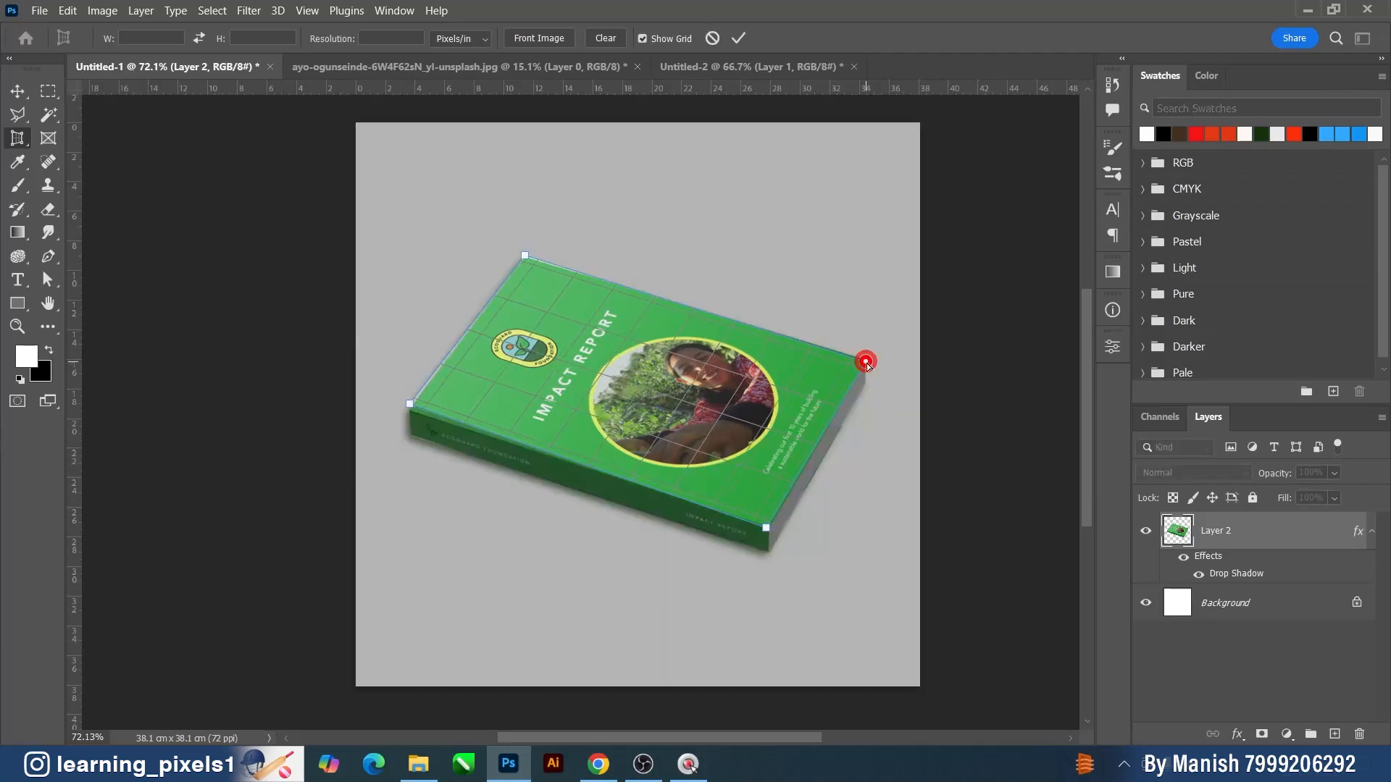
left_click(739, 38)
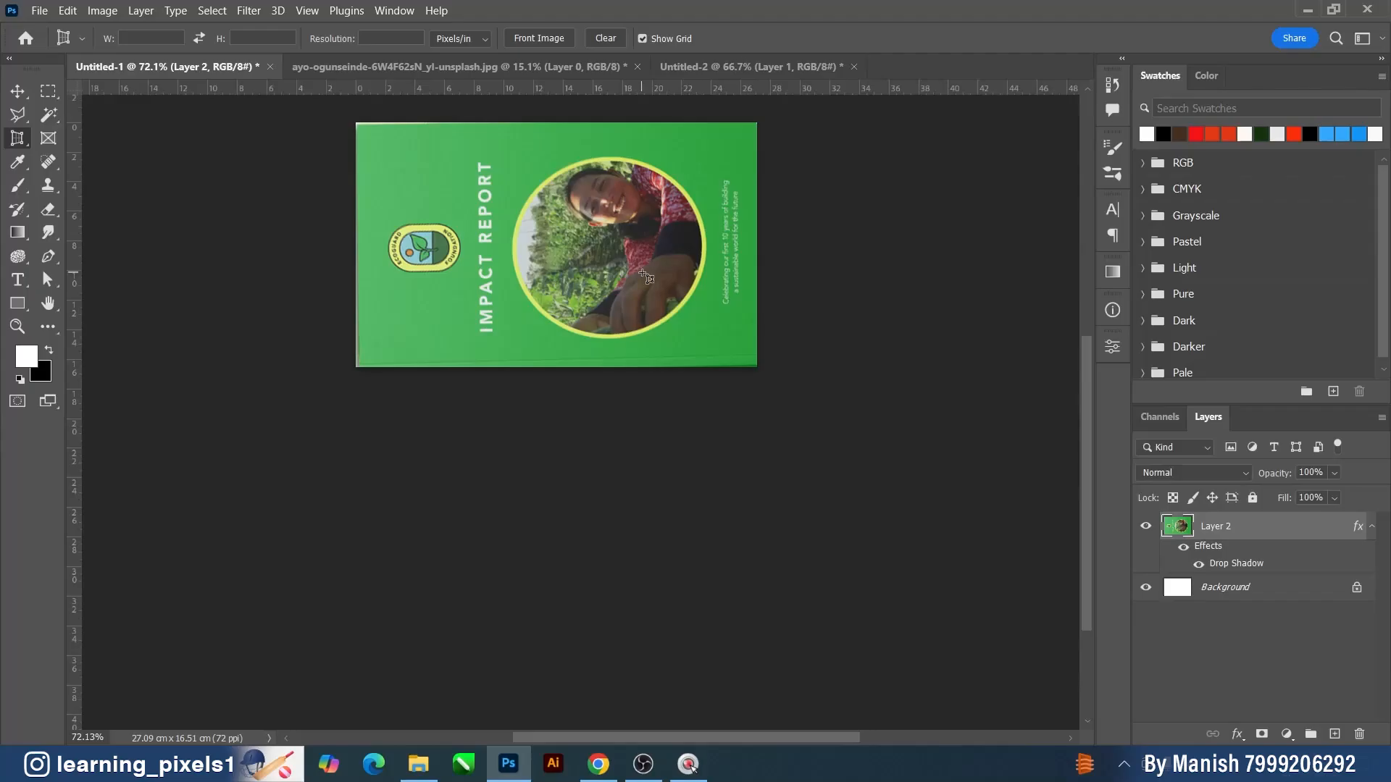
- Inspect the flattened cover up close, undo the perspective crop, and fit the document on screen
left_click_drag(607, 208, 655, 274)
scroll(654, 273, "up", 7)
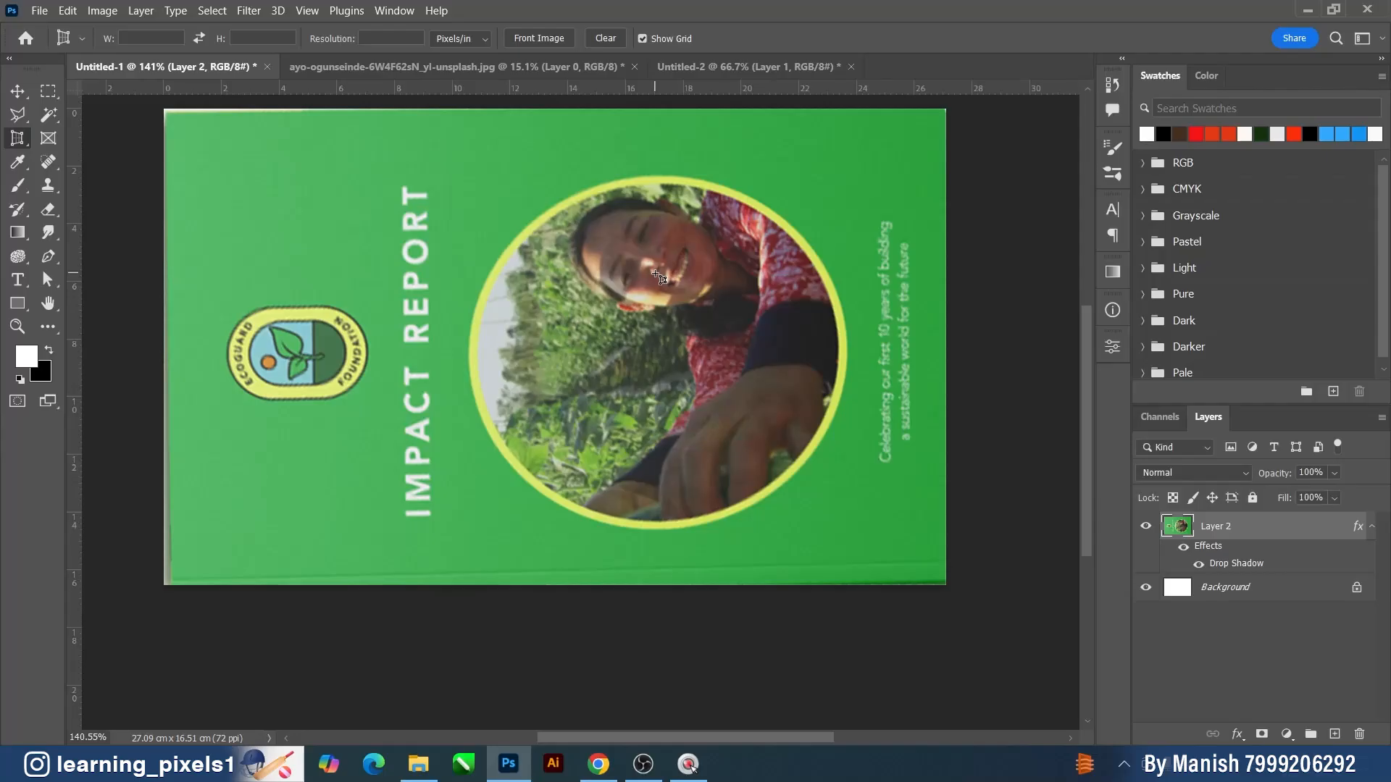
key("ctrl+z")
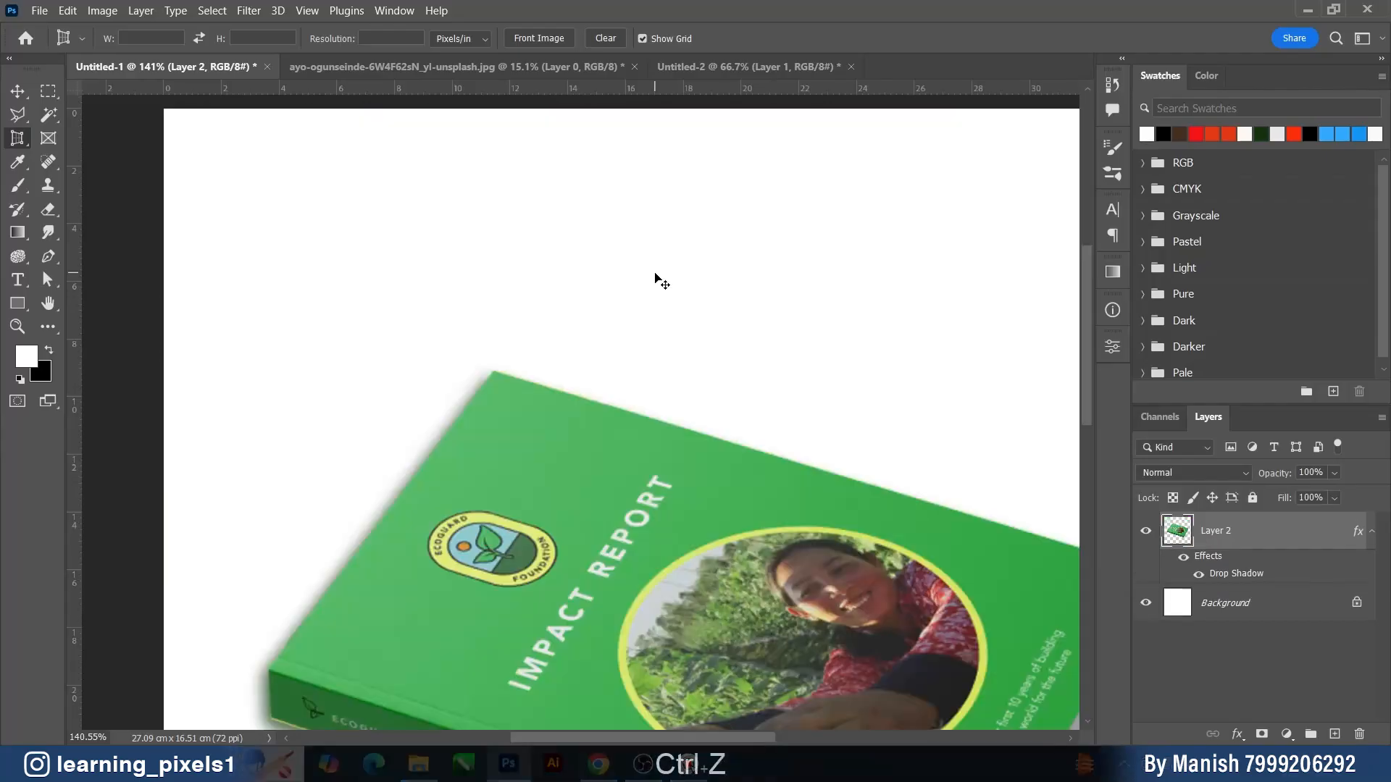
key("ctrl+0")
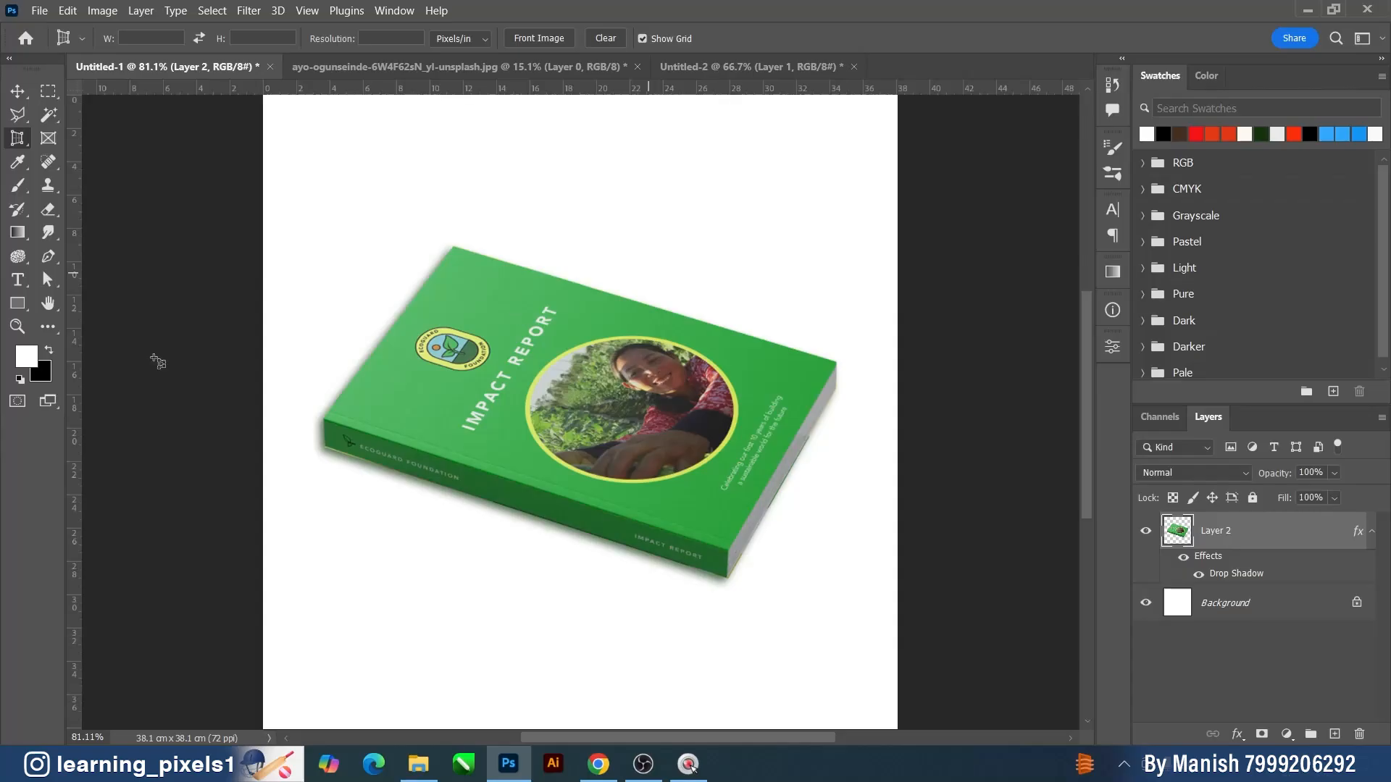
left_click(261, 37)
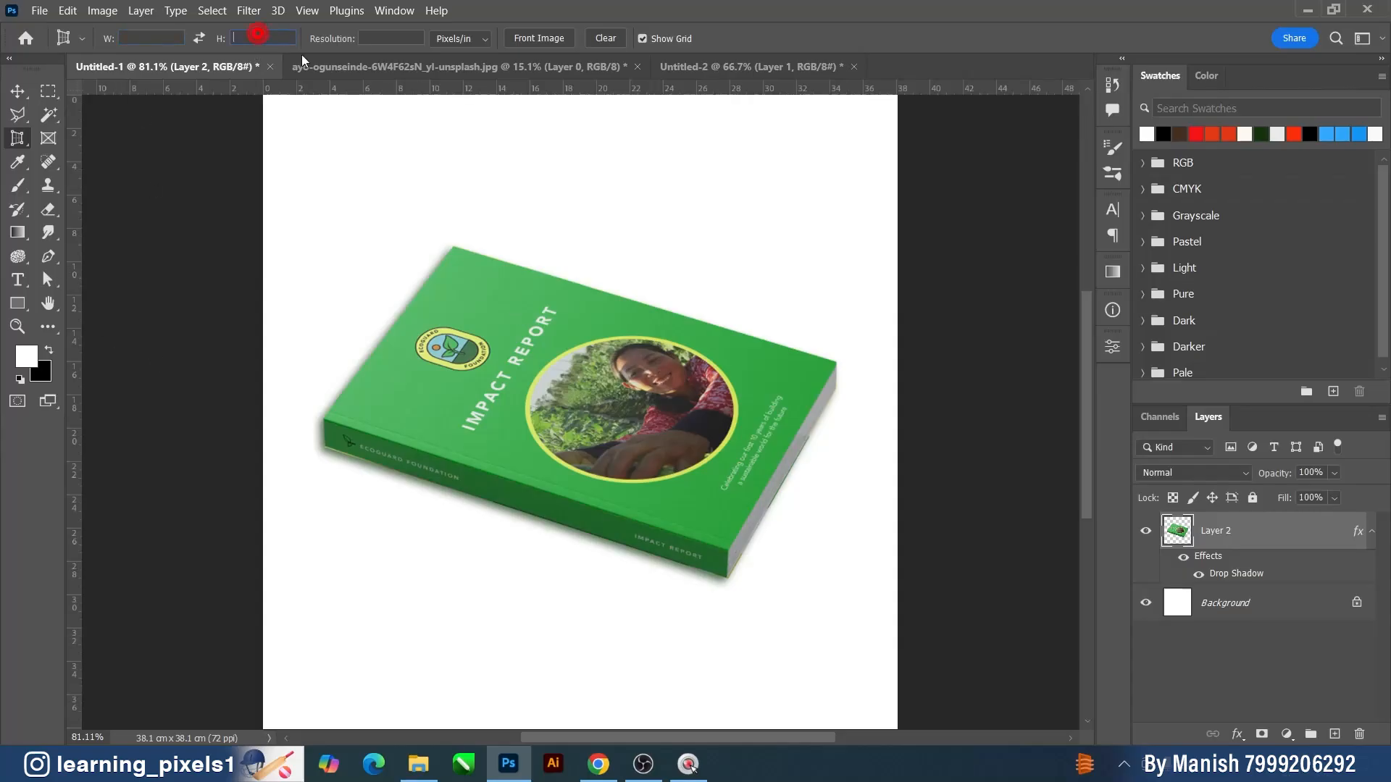
left_click(399, 39)
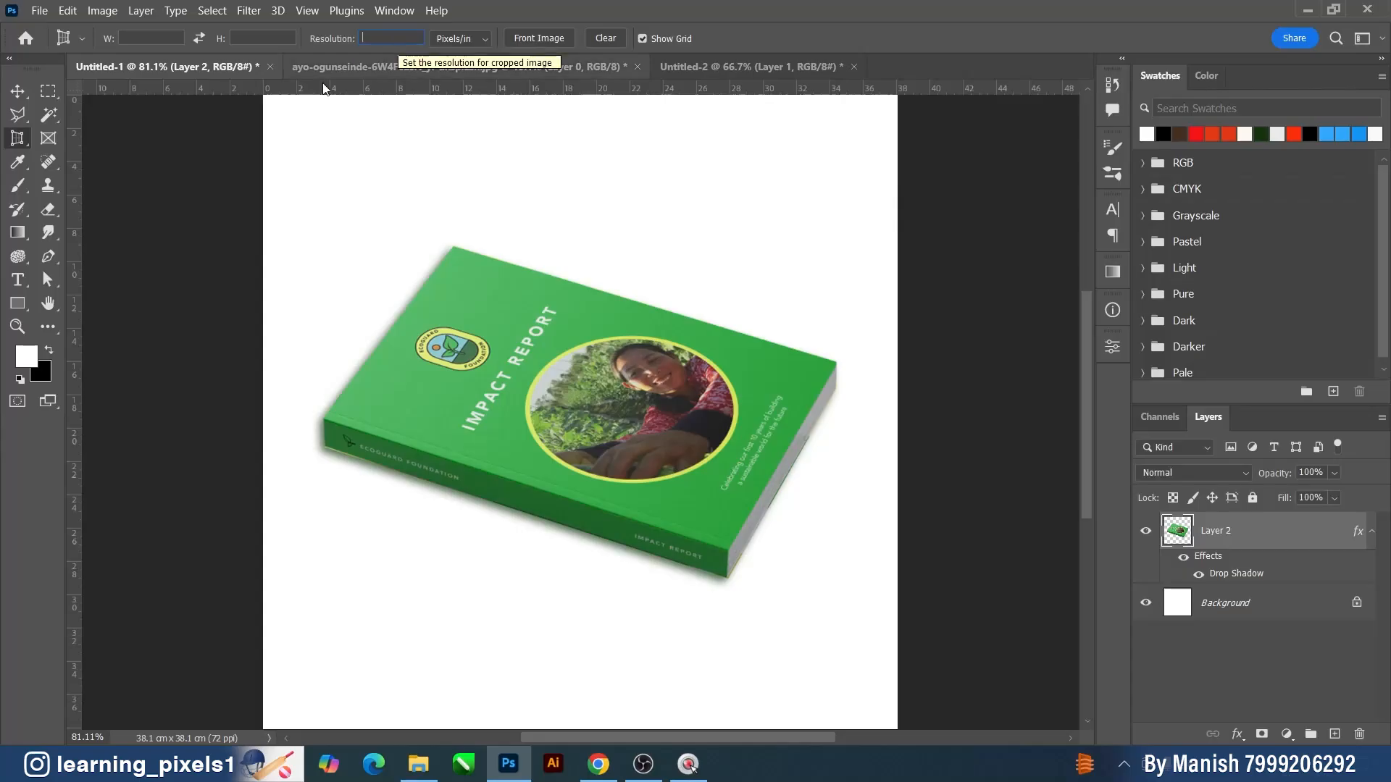
left_click(17, 91)
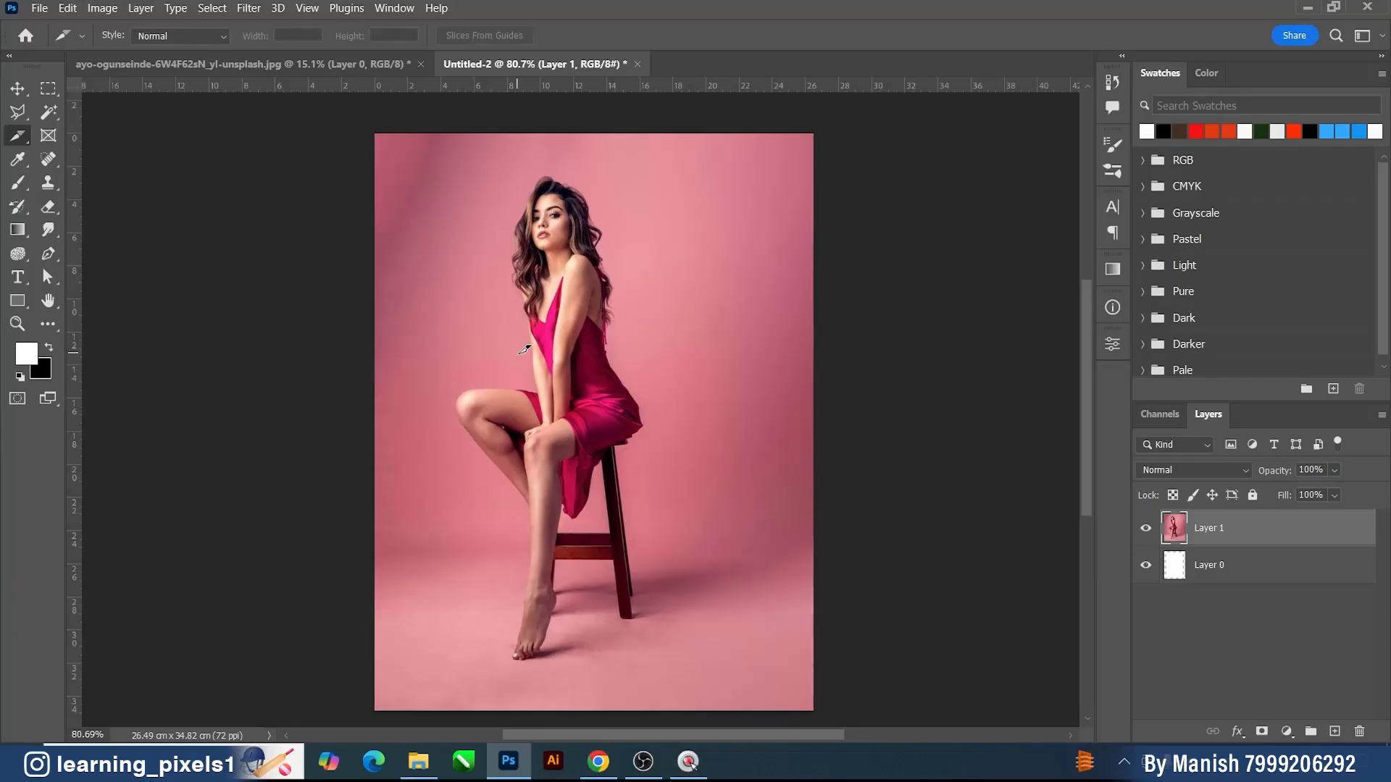
- Draw a slice of about 11 x 10 cm around the woman's head and upper body in the Untitled-2 document
left_click(384, 63)
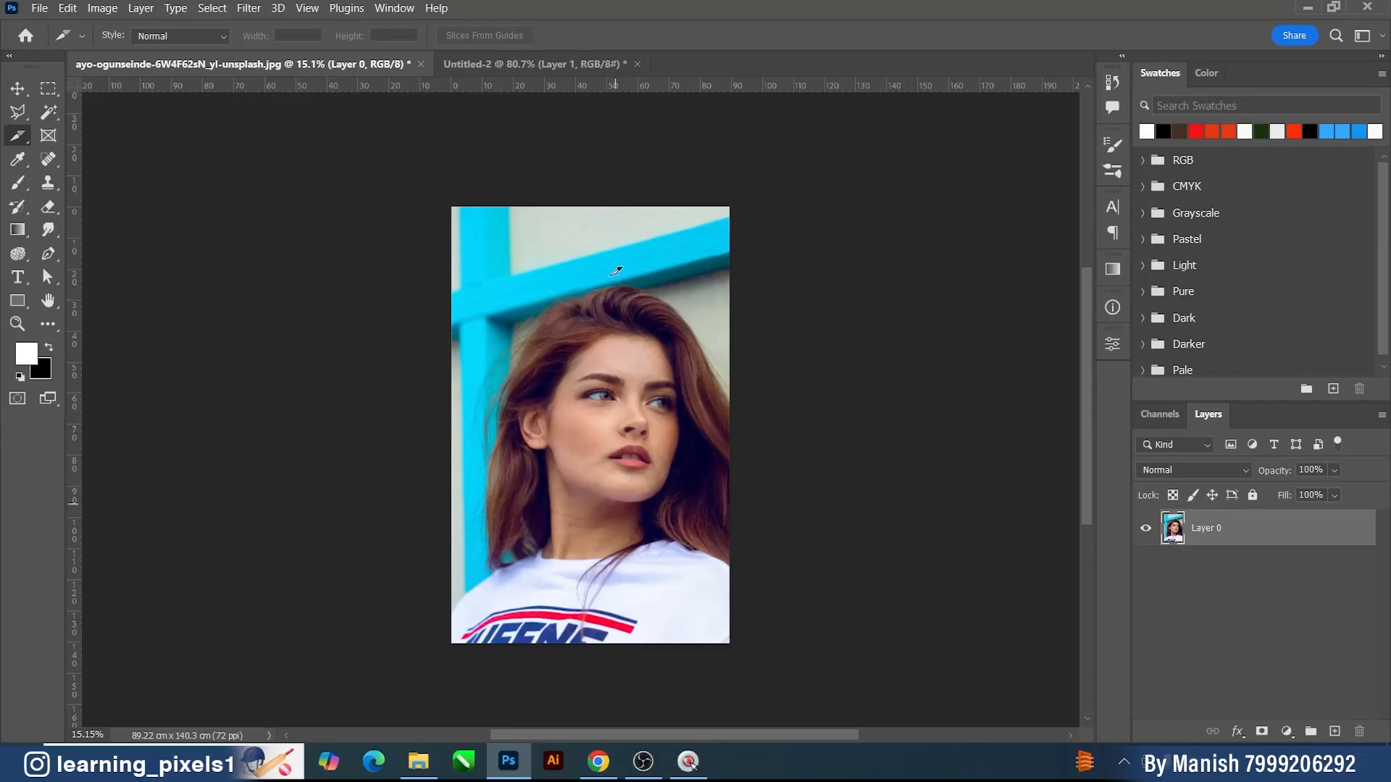
left_click(520, 67)
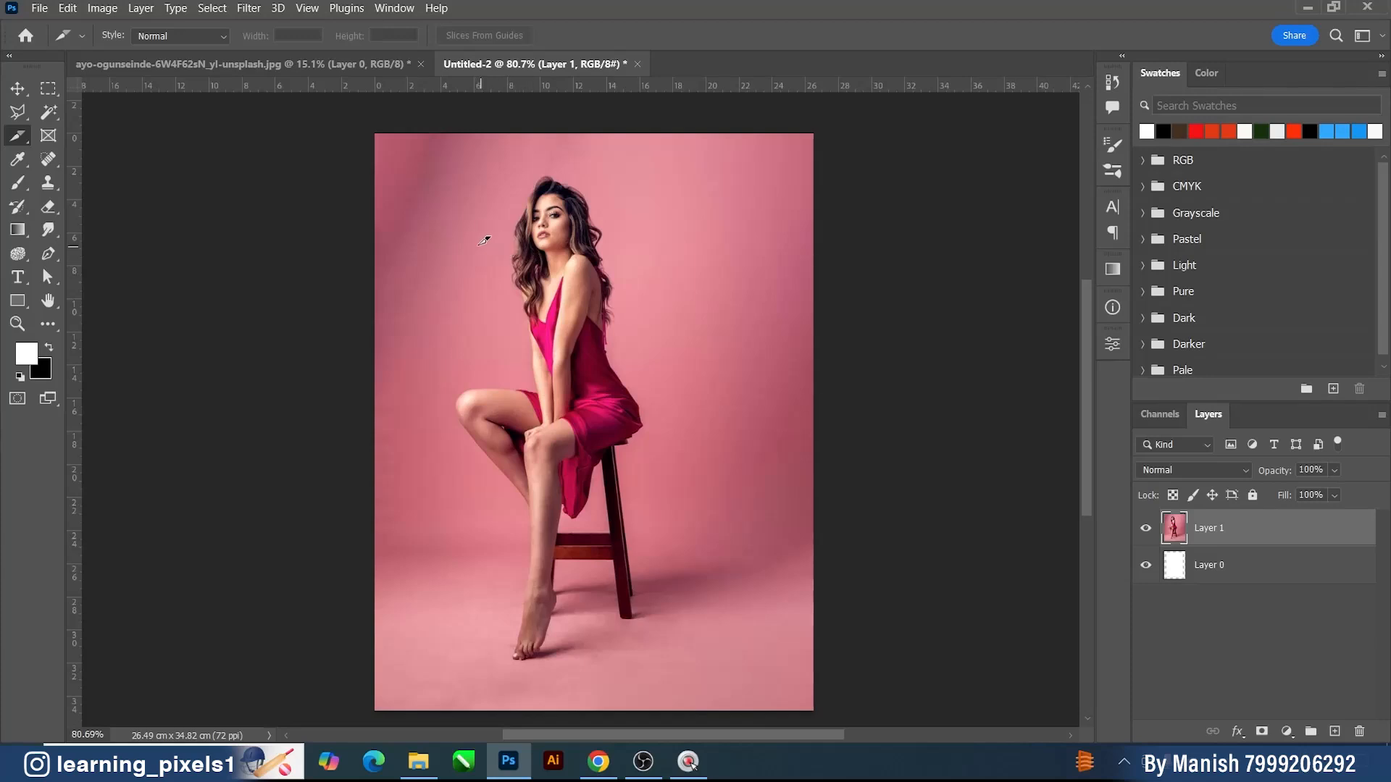
left_click_drag(467, 210, 654, 378)
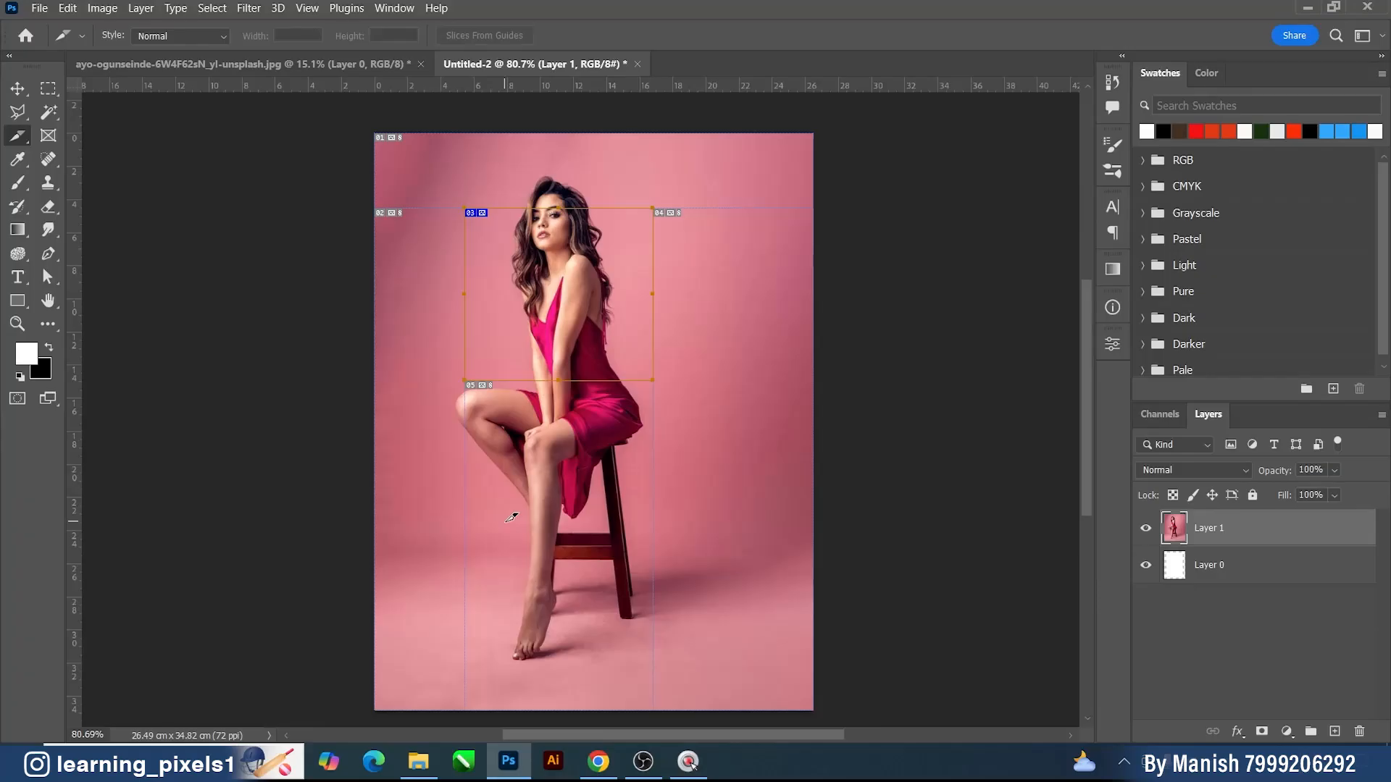
- Open Save for Web (Legacy) for the sliced photo and apply the JPEG Low preset to slice 03
left_click(39, 10)
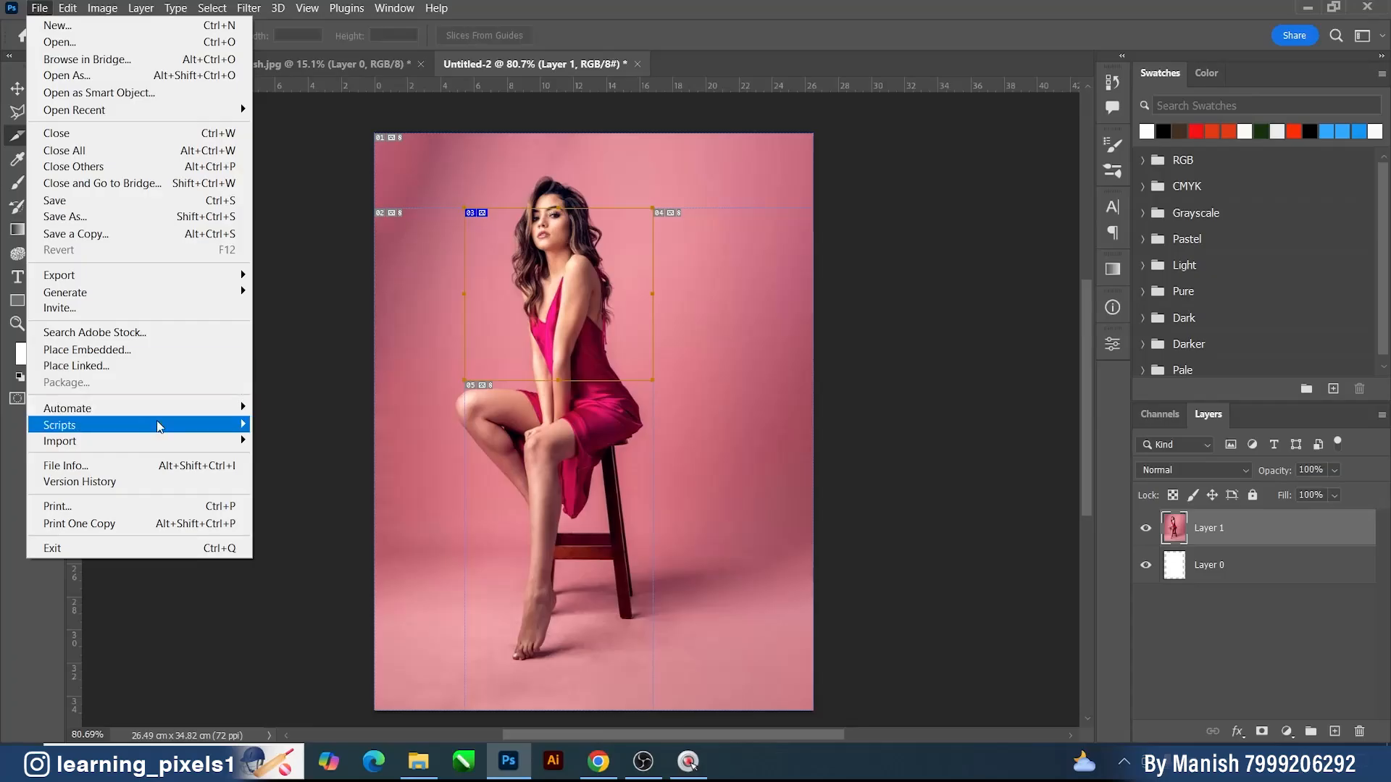
mouse_move(142, 281)
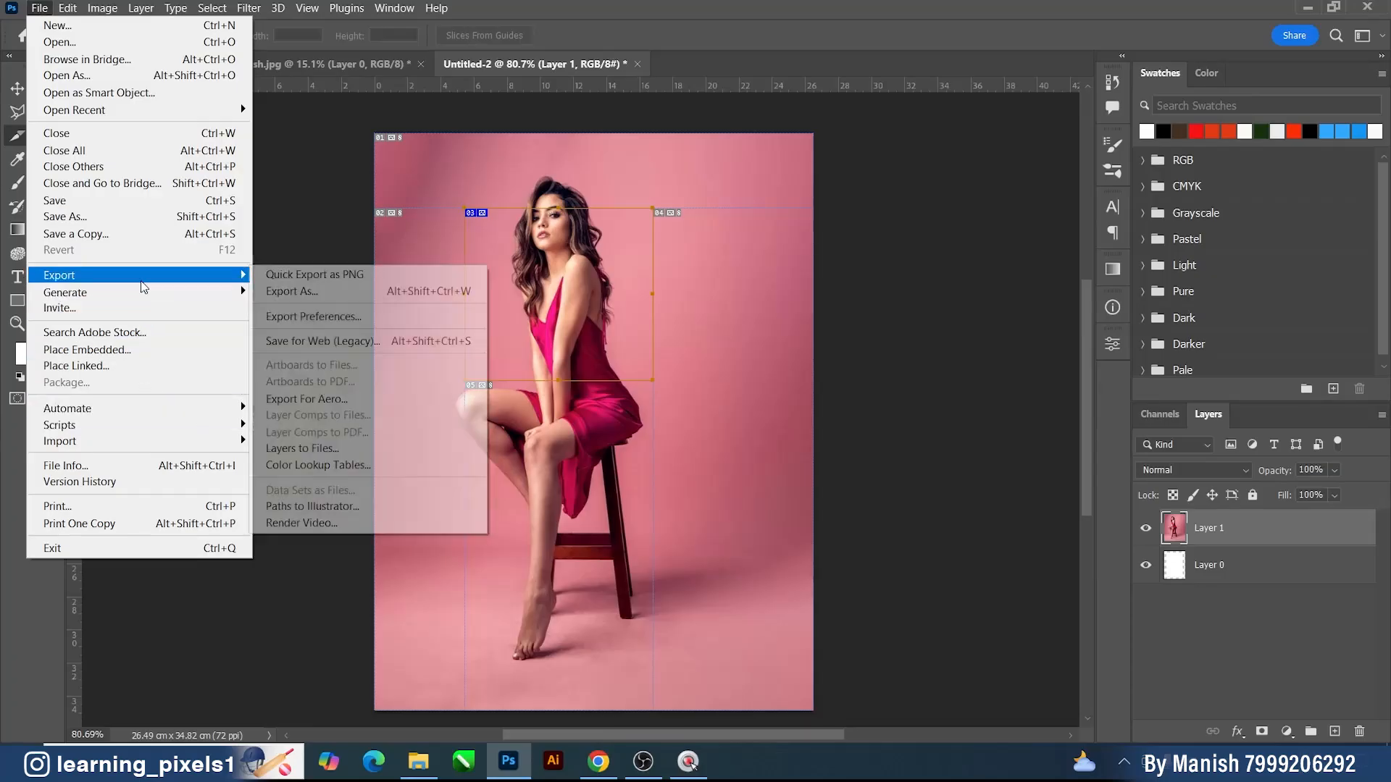
left_click(347, 339)
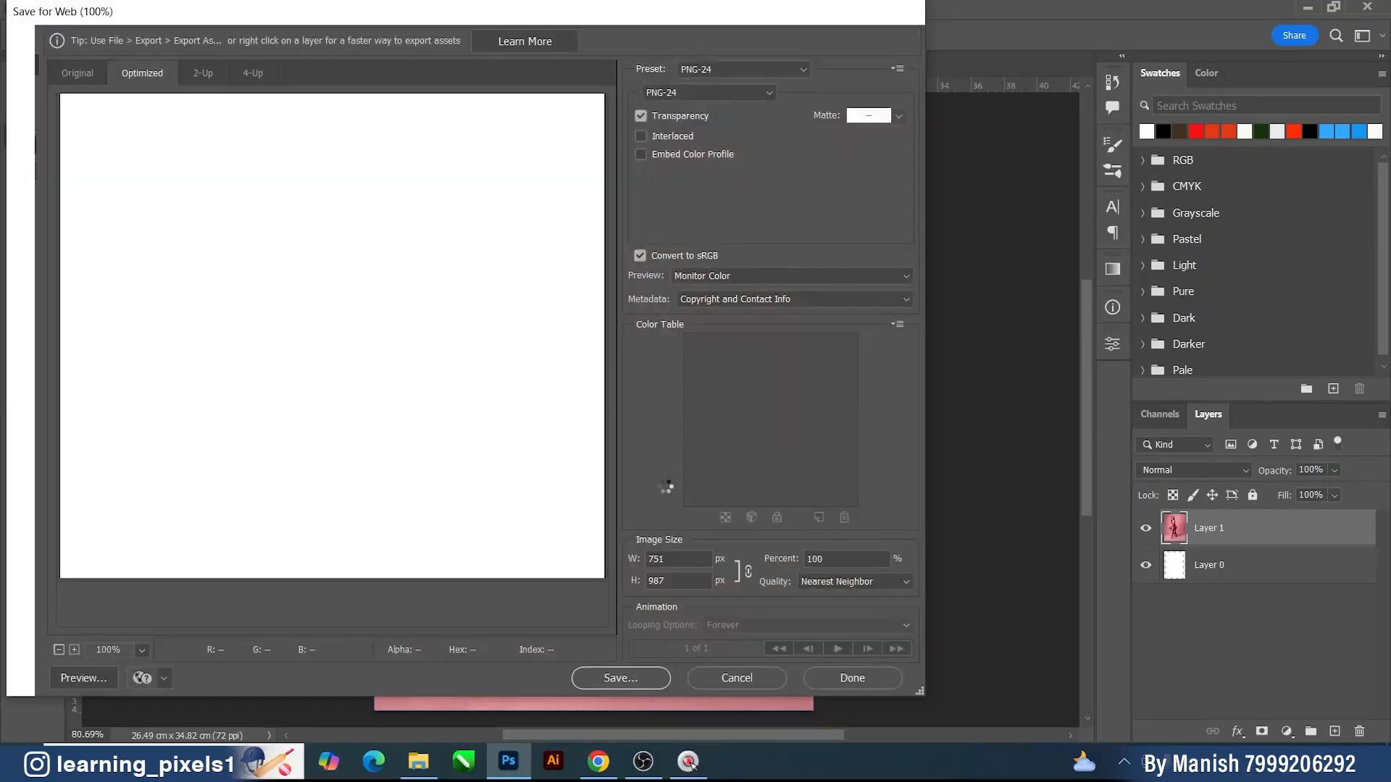
left_click(763, 69)
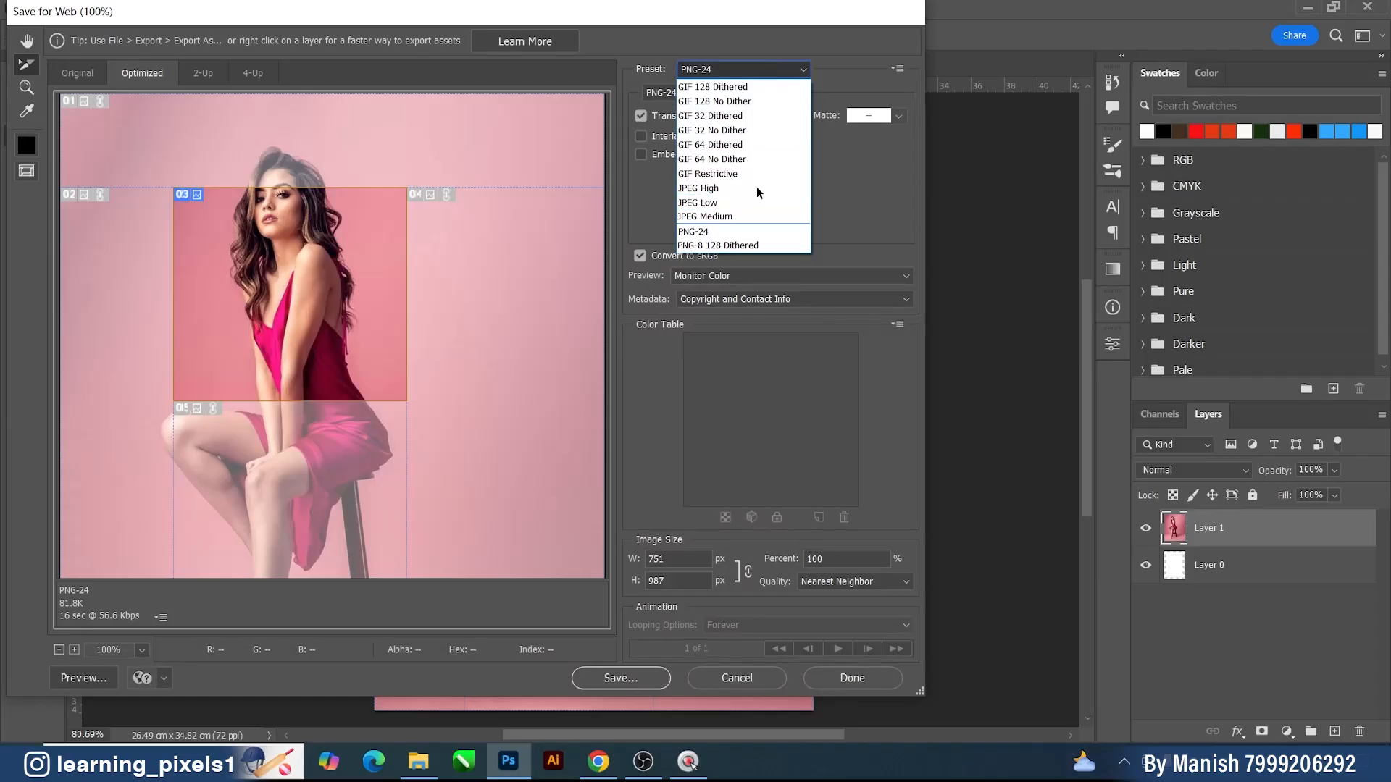
left_click(760, 204)
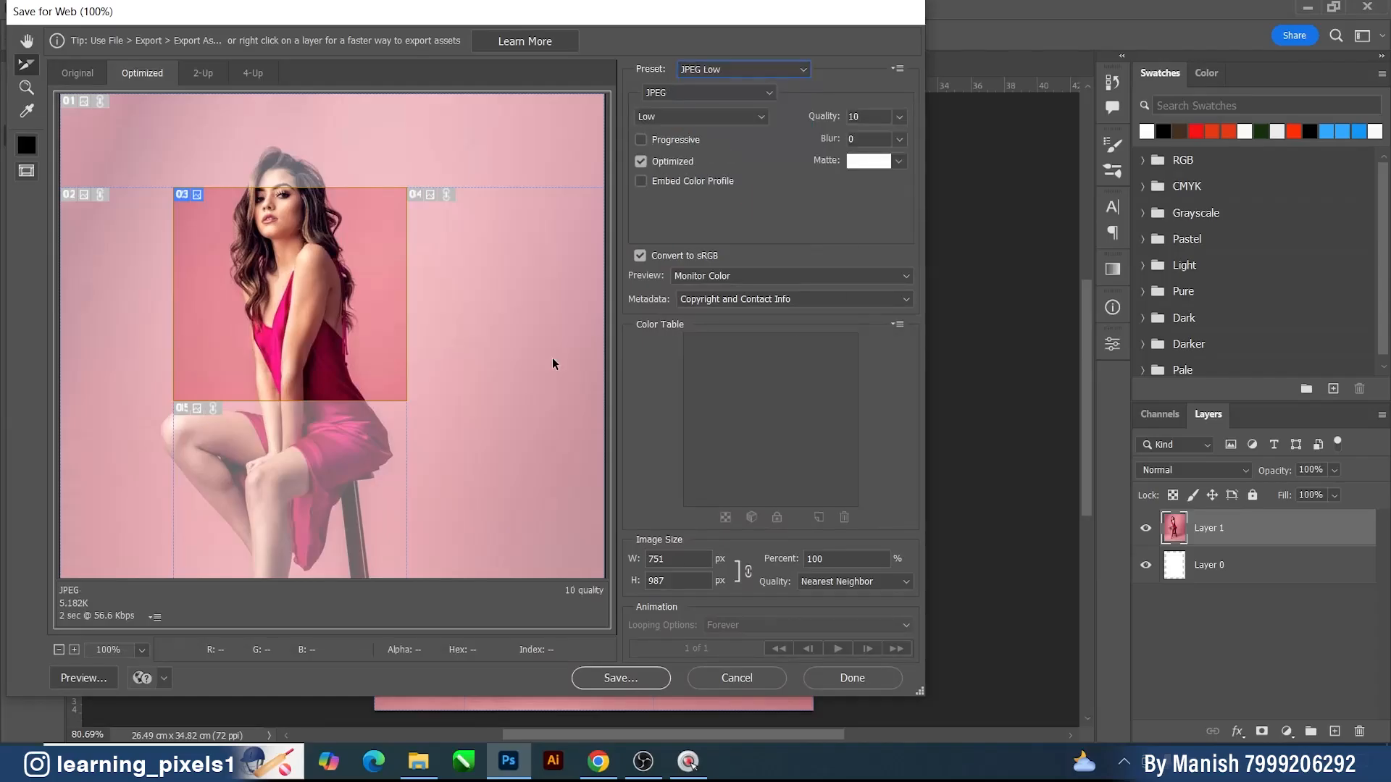
- Select each slice in the Save for Web preview to compare their file format settings, finishing on slice 03 around the woman's upper body
left_click(309, 163)
left_click(123, 279)
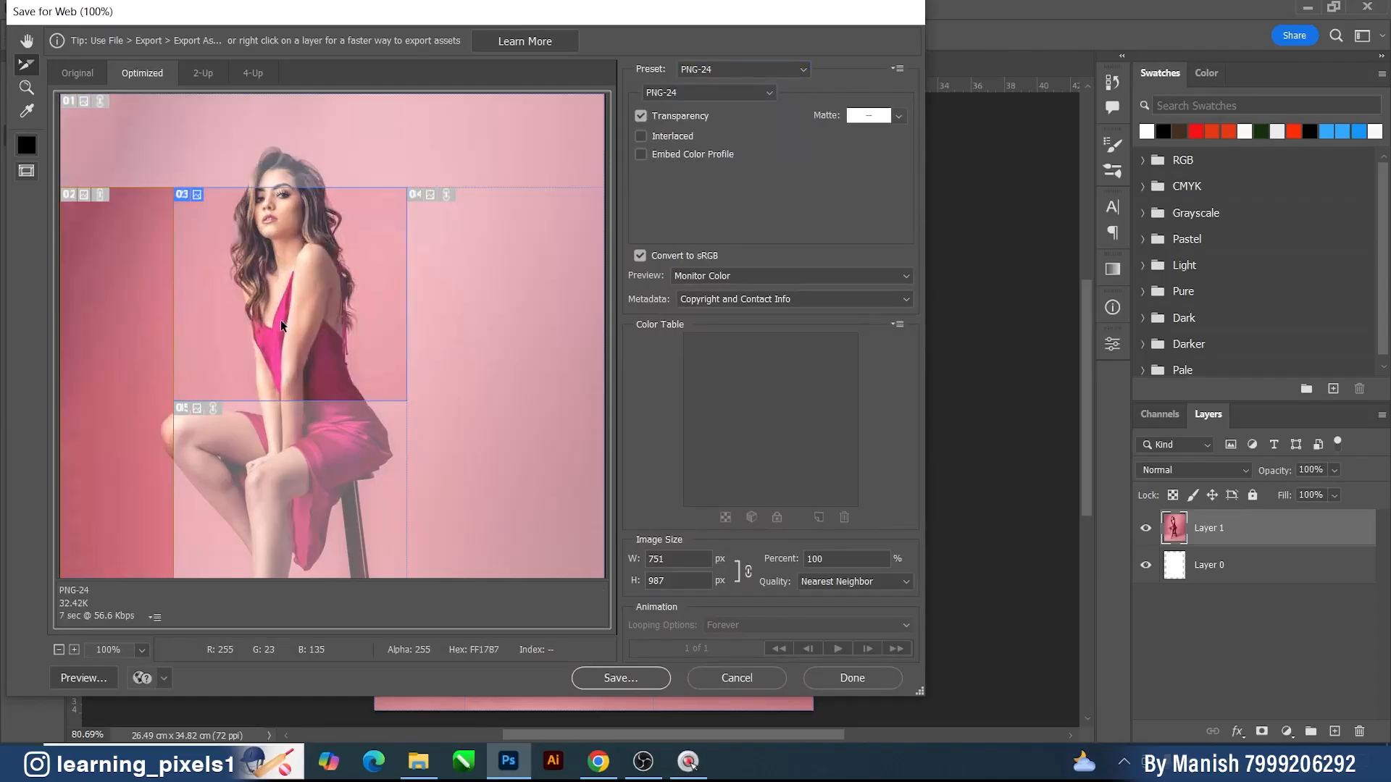
left_click(281, 319)
left_click(311, 463)
left_click(444, 445)
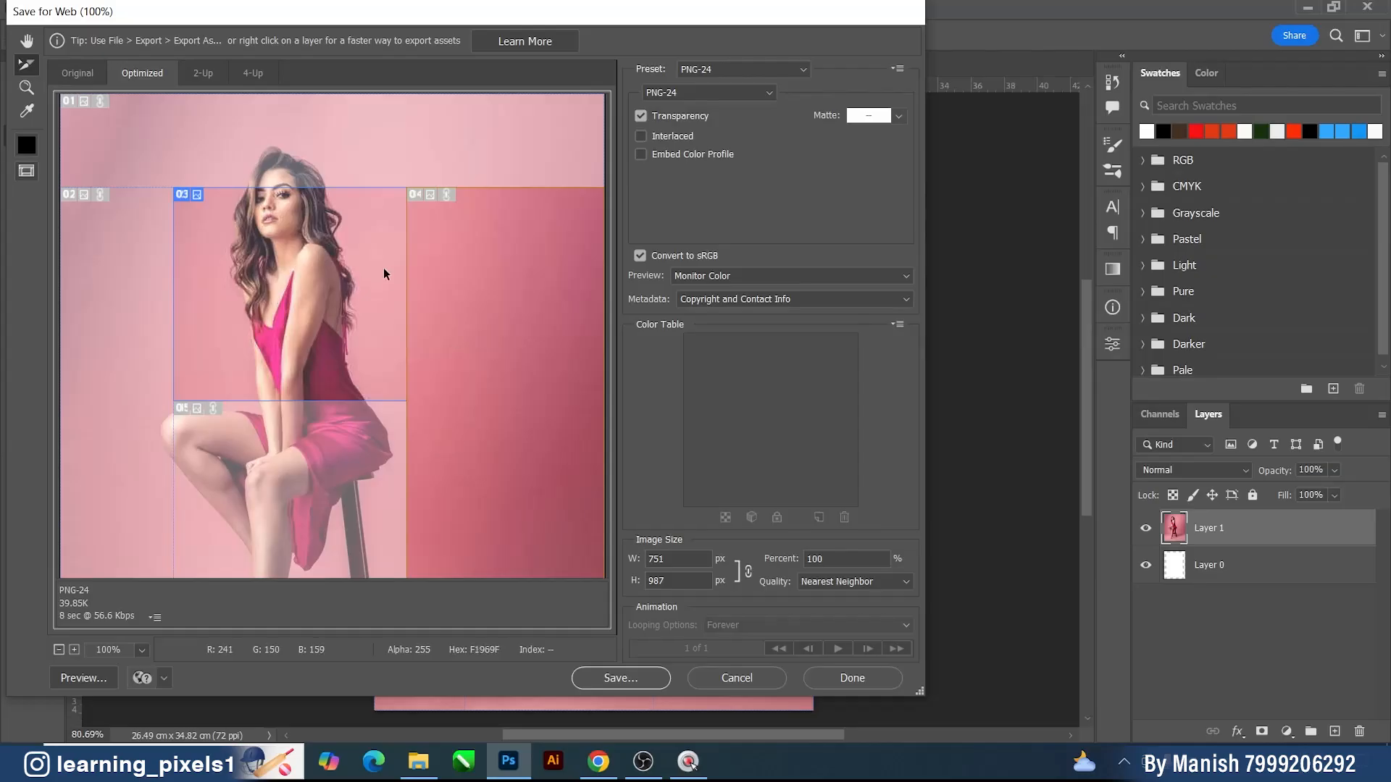
left_click(59, 650)
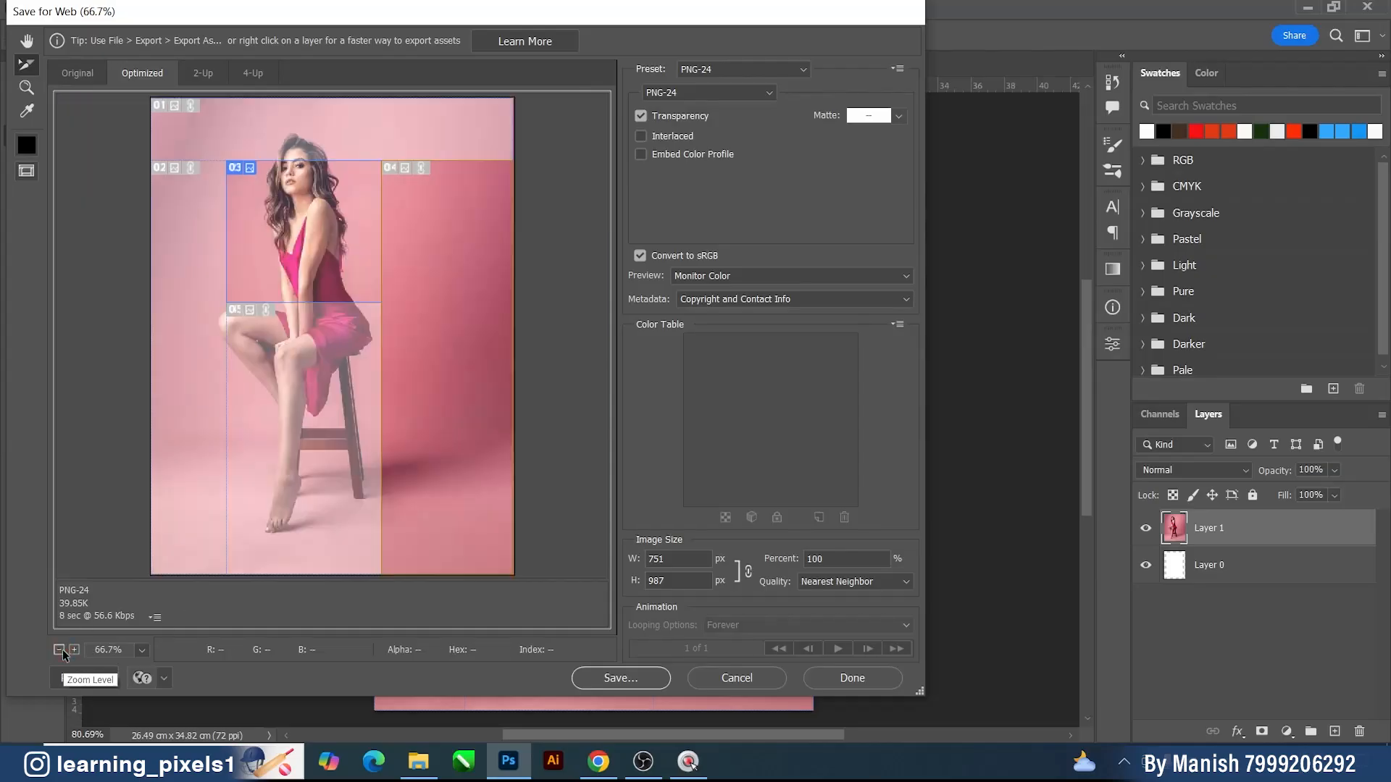
left_click(348, 139)
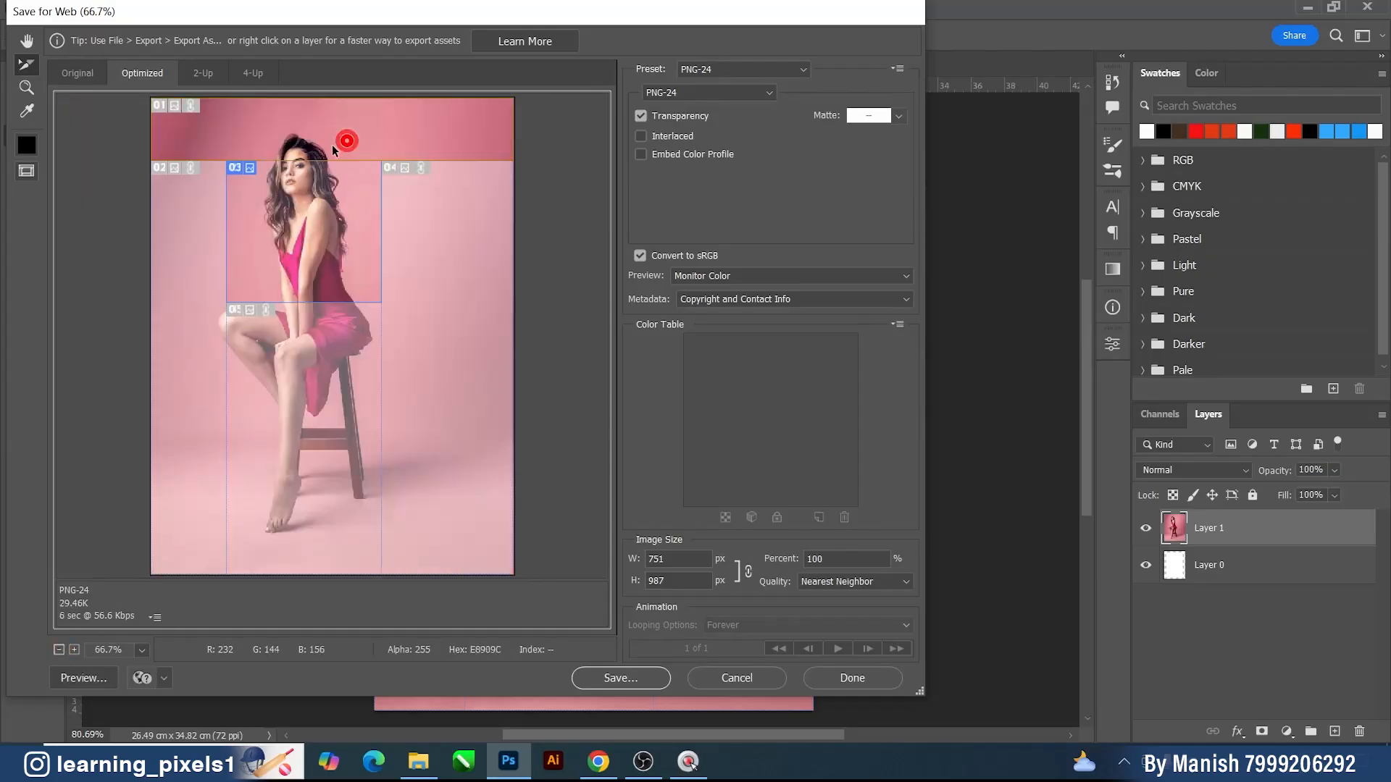
left_click(186, 241)
left_click(290, 452)
left_click(290, 233)
left_click(431, 236)
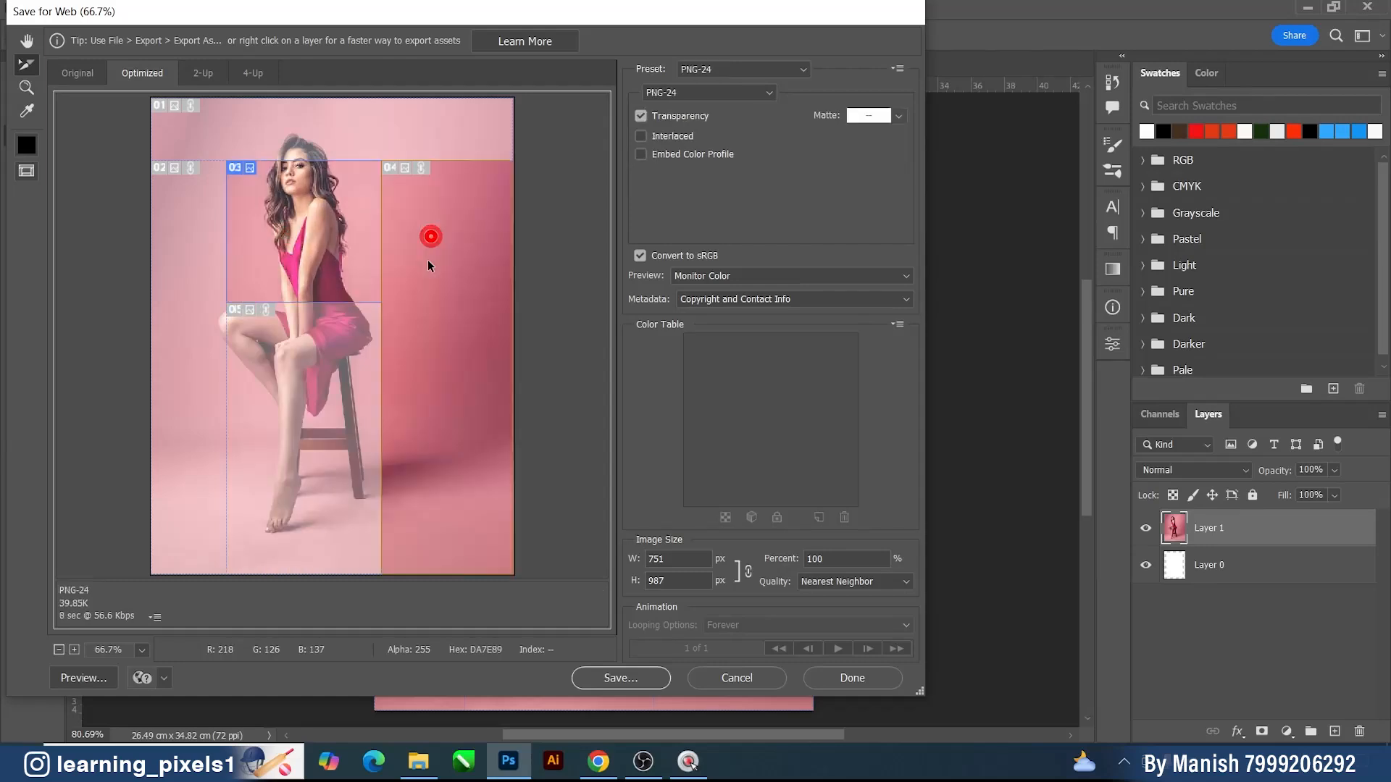
left_click(428, 405)
left_click(323, 443)
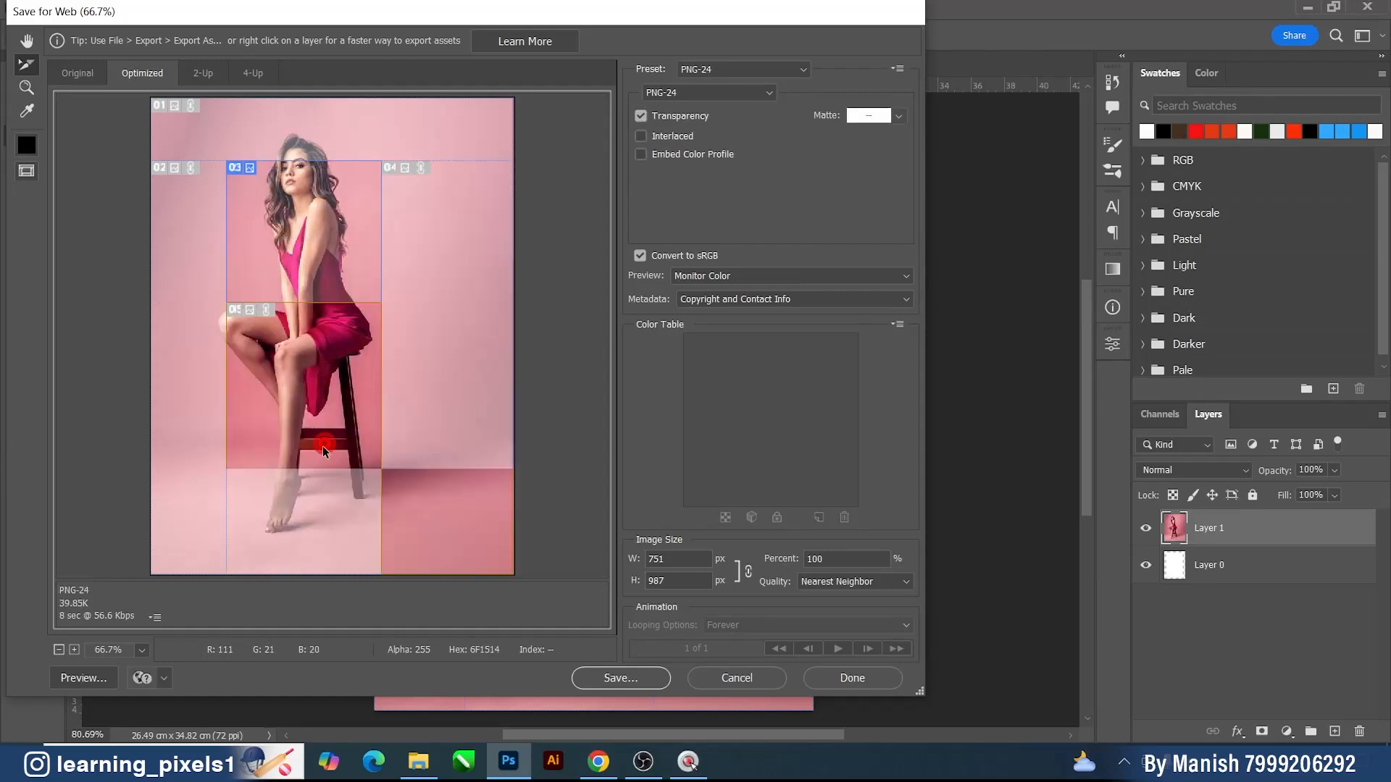
left_click(291, 186)
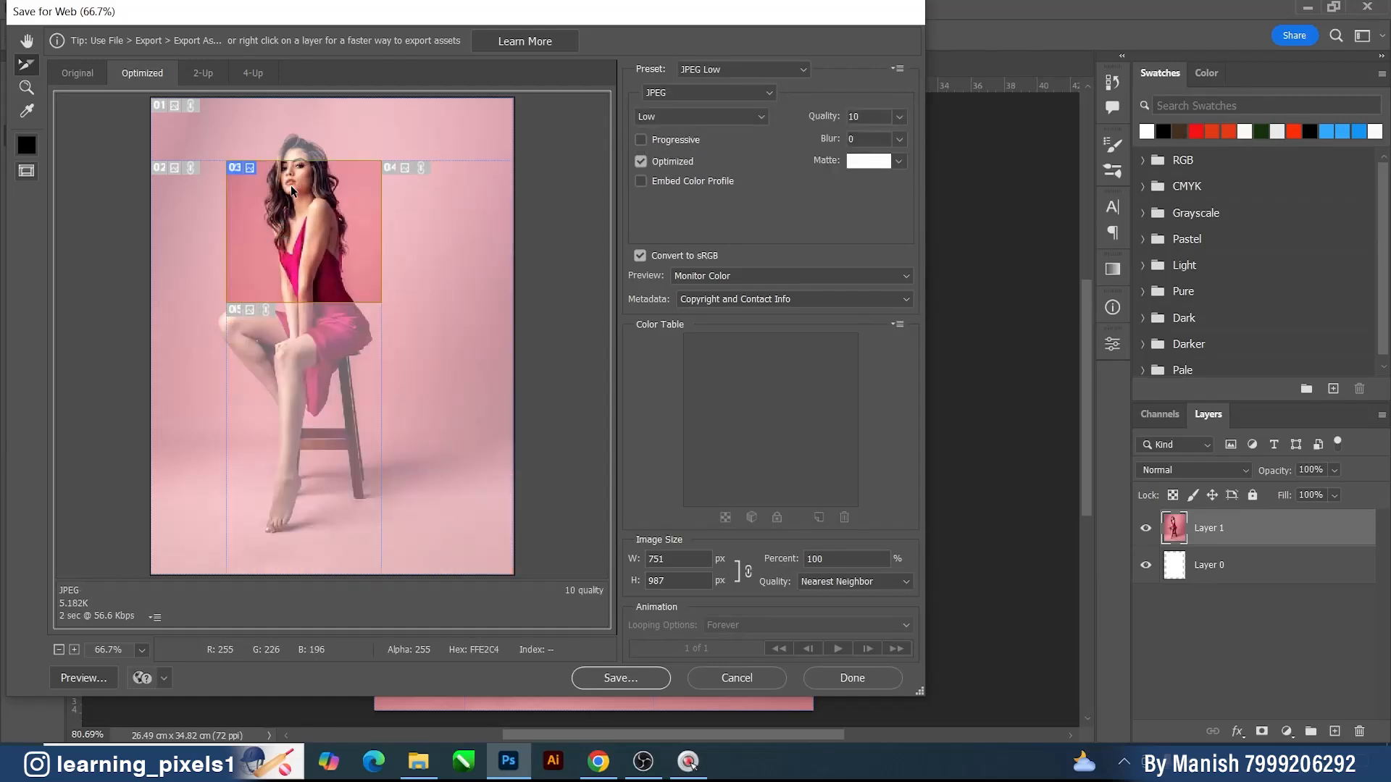
- Try the All User Slices and Selected Slices options for saving the slices to the Desktop, and cancel the save
left_click(606, 685)
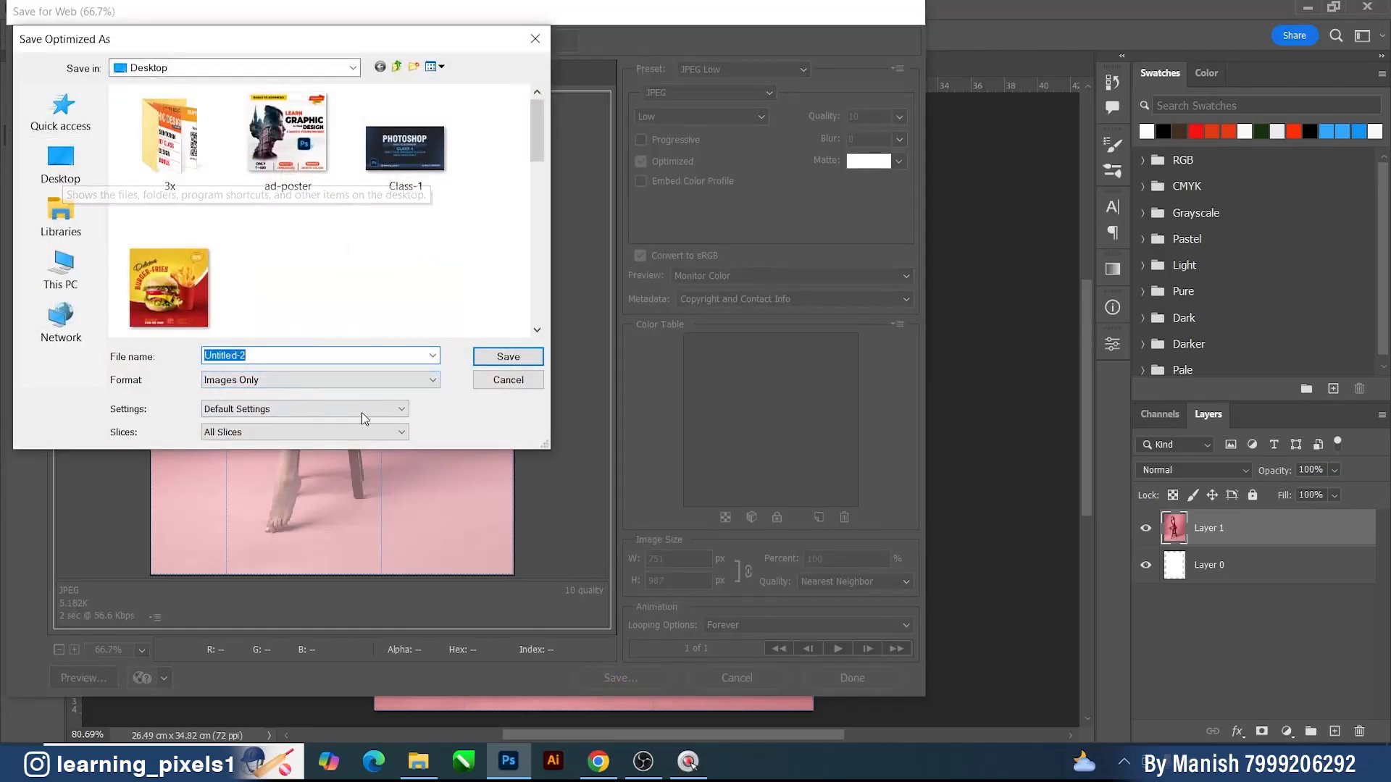
left_click(362, 432)
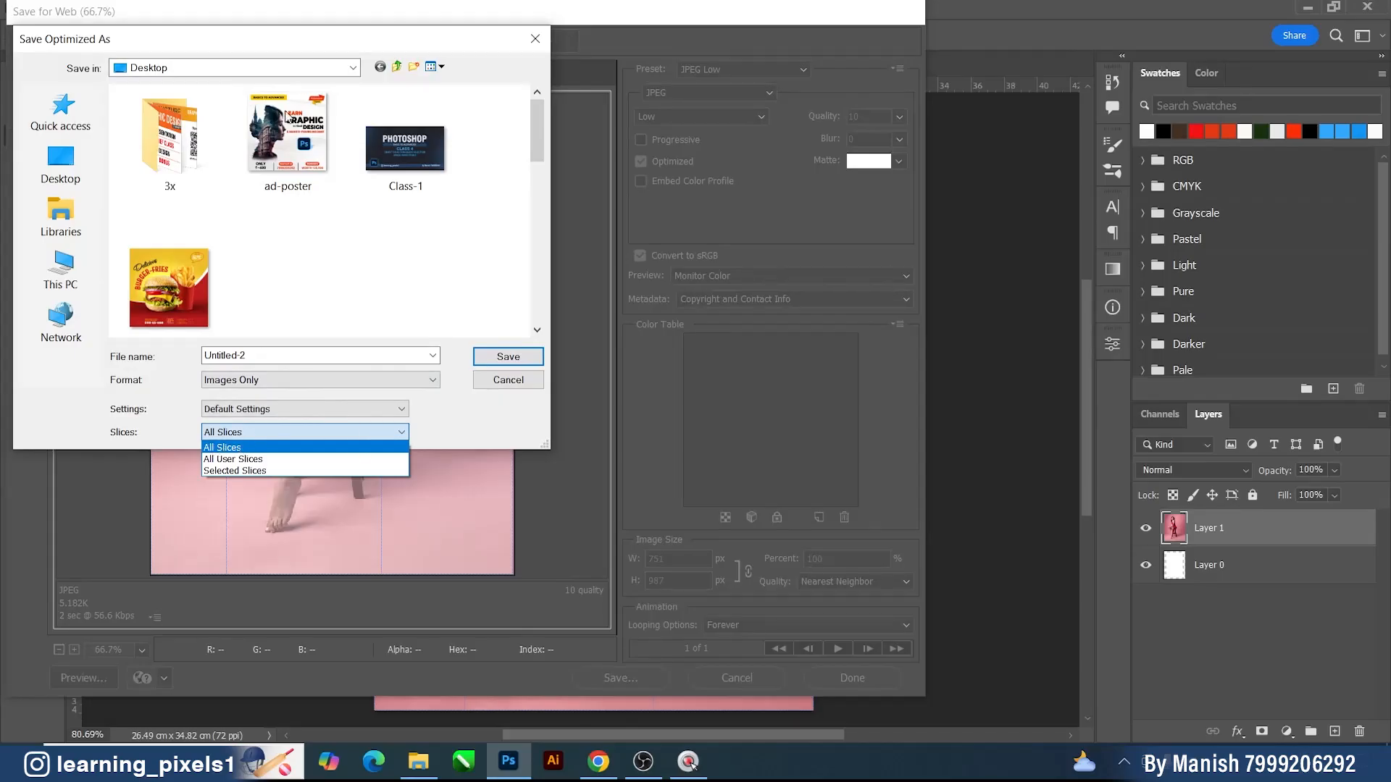
left_click(258, 33)
left_click_drag(364, 59, 927, 101)
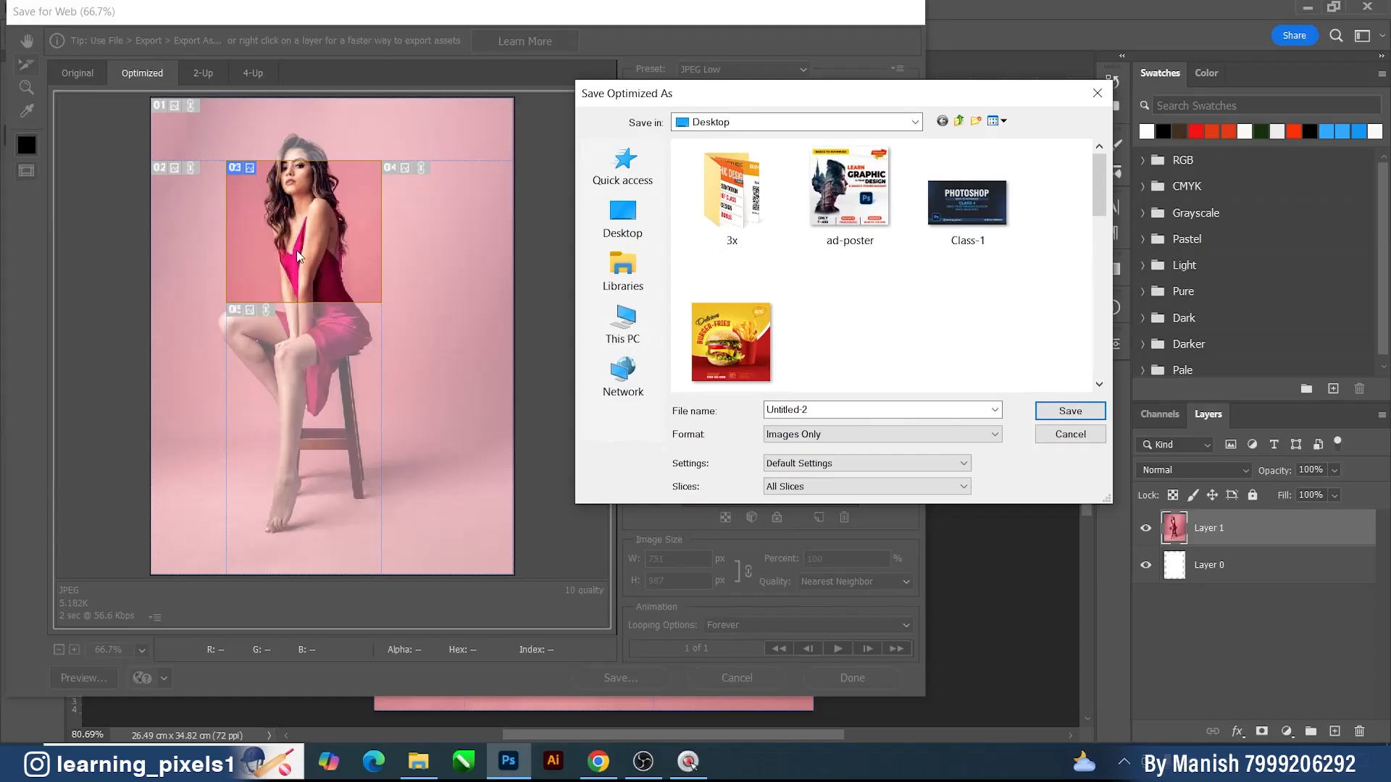
left_click(811, 488)
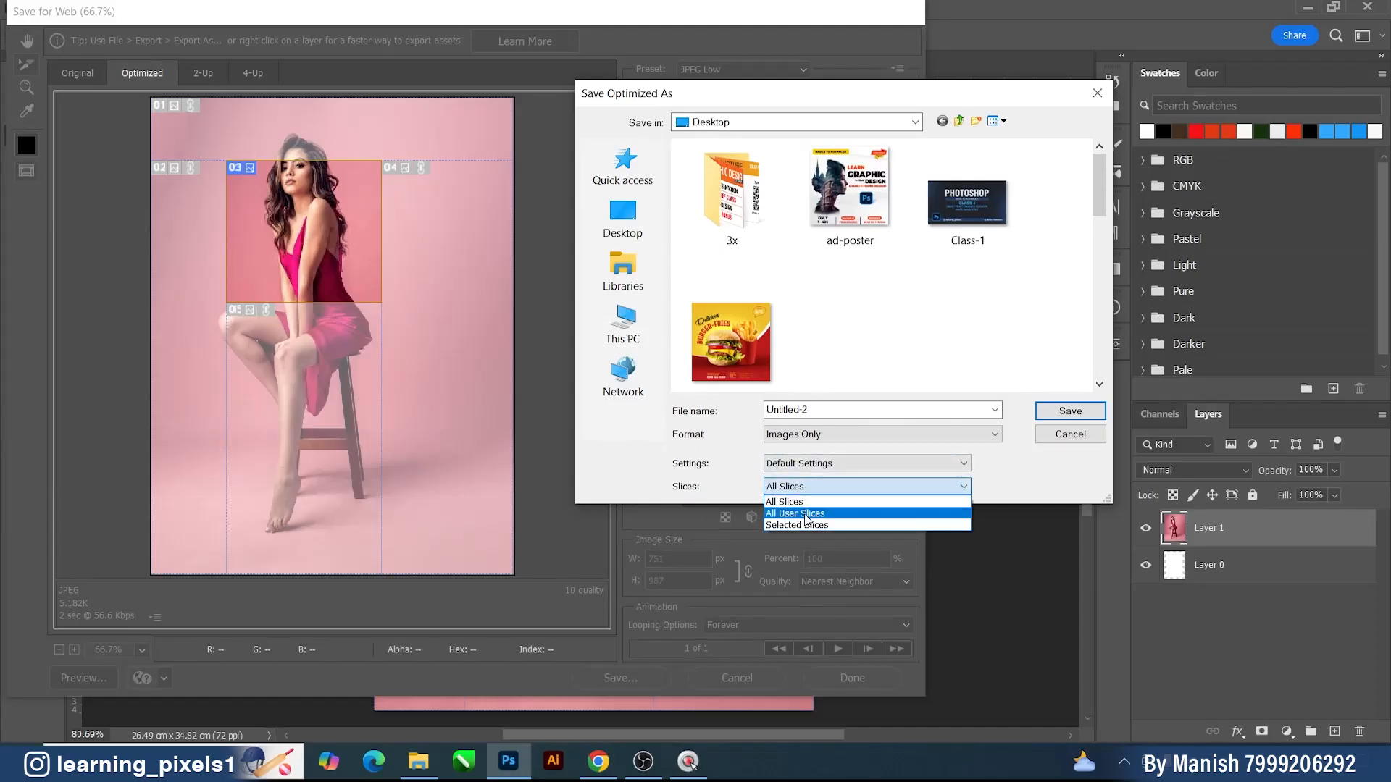
left_click(807, 514)
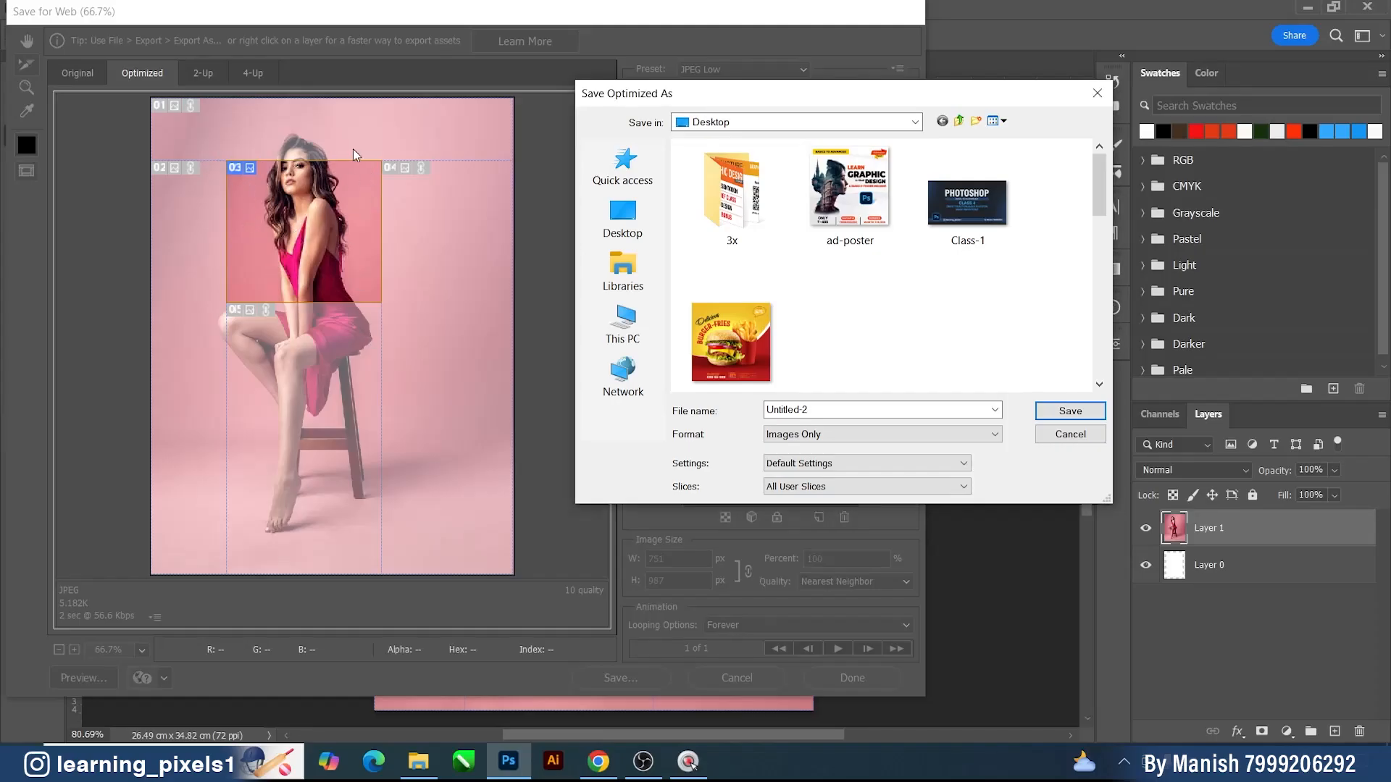
left_click(801, 484)
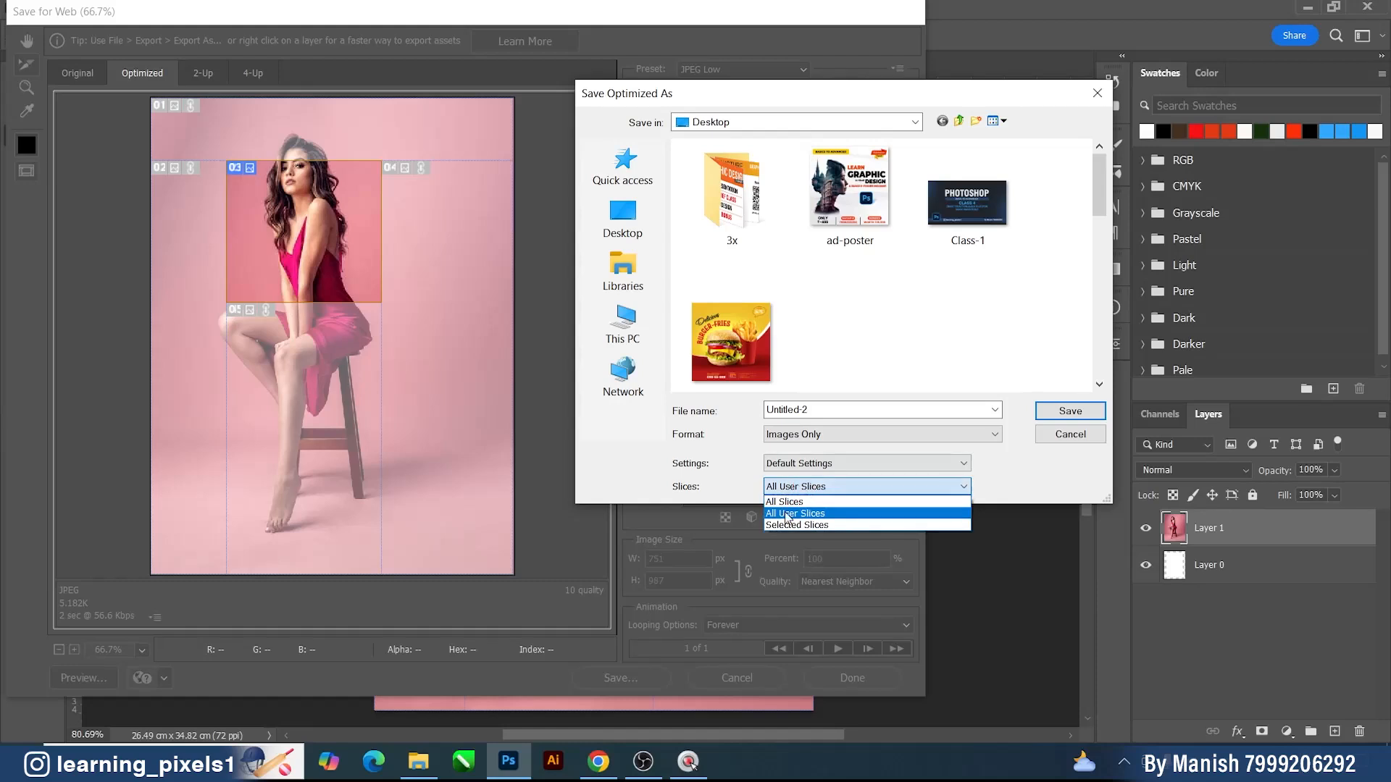
left_click(801, 525)
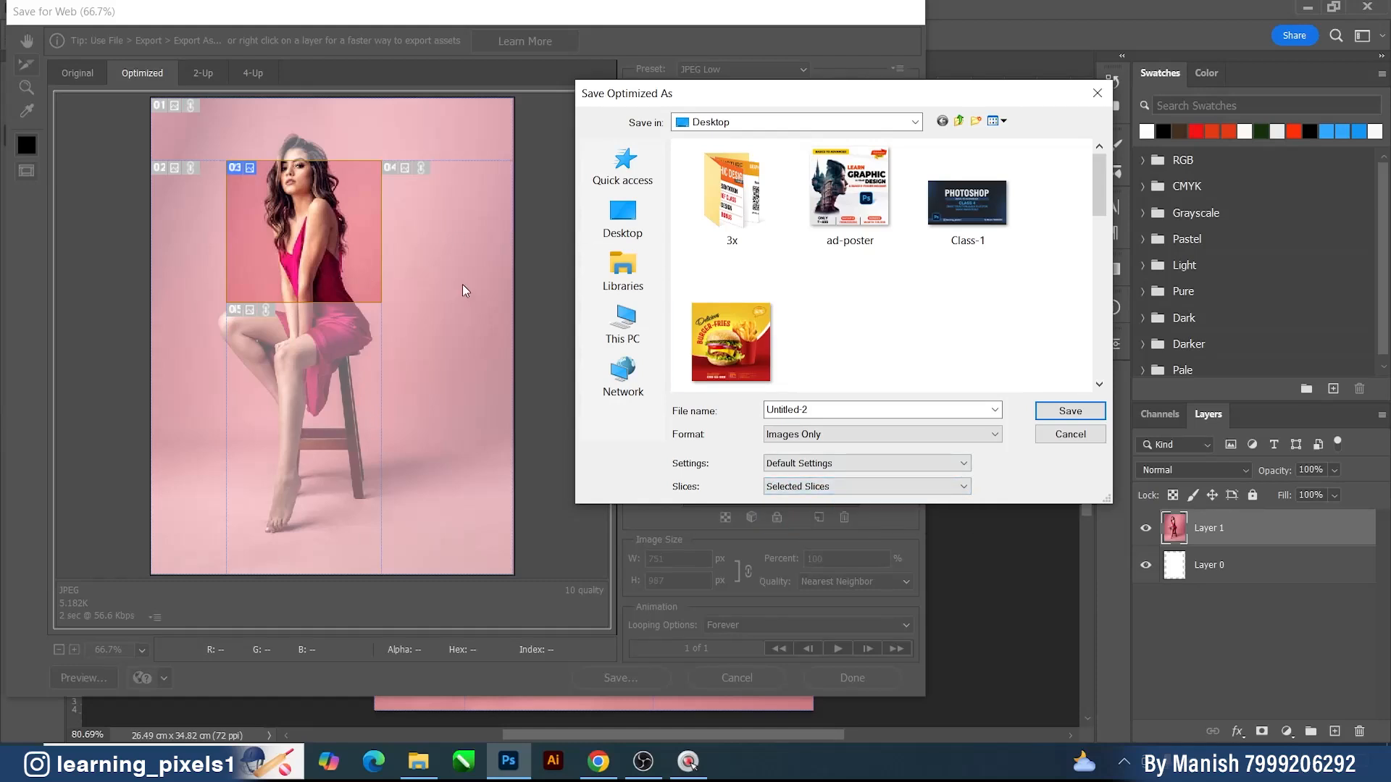
left_click(1069, 433)
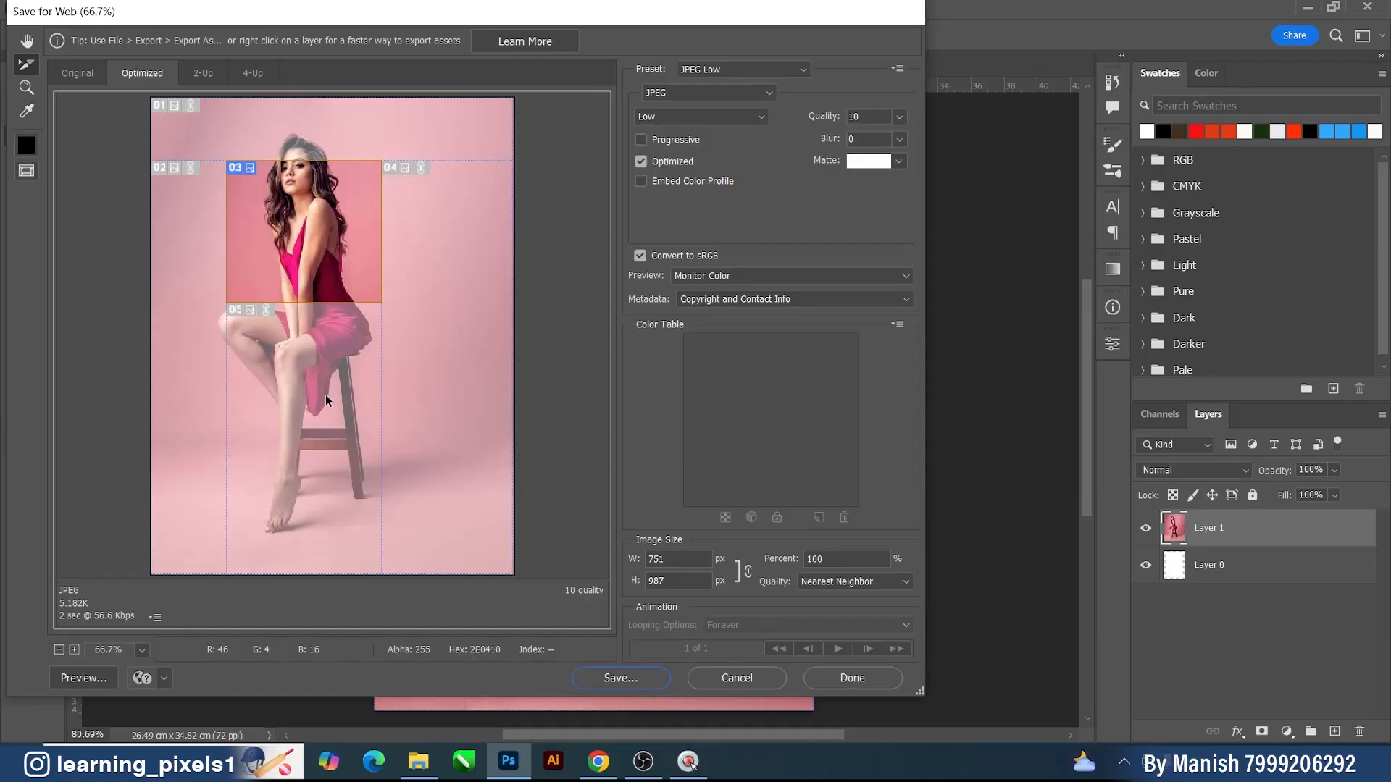
- Export only slice 05 with the woman's legs to the Desktop as Untitled-2, using Images Only and Selected Slices
left_click(324, 394)
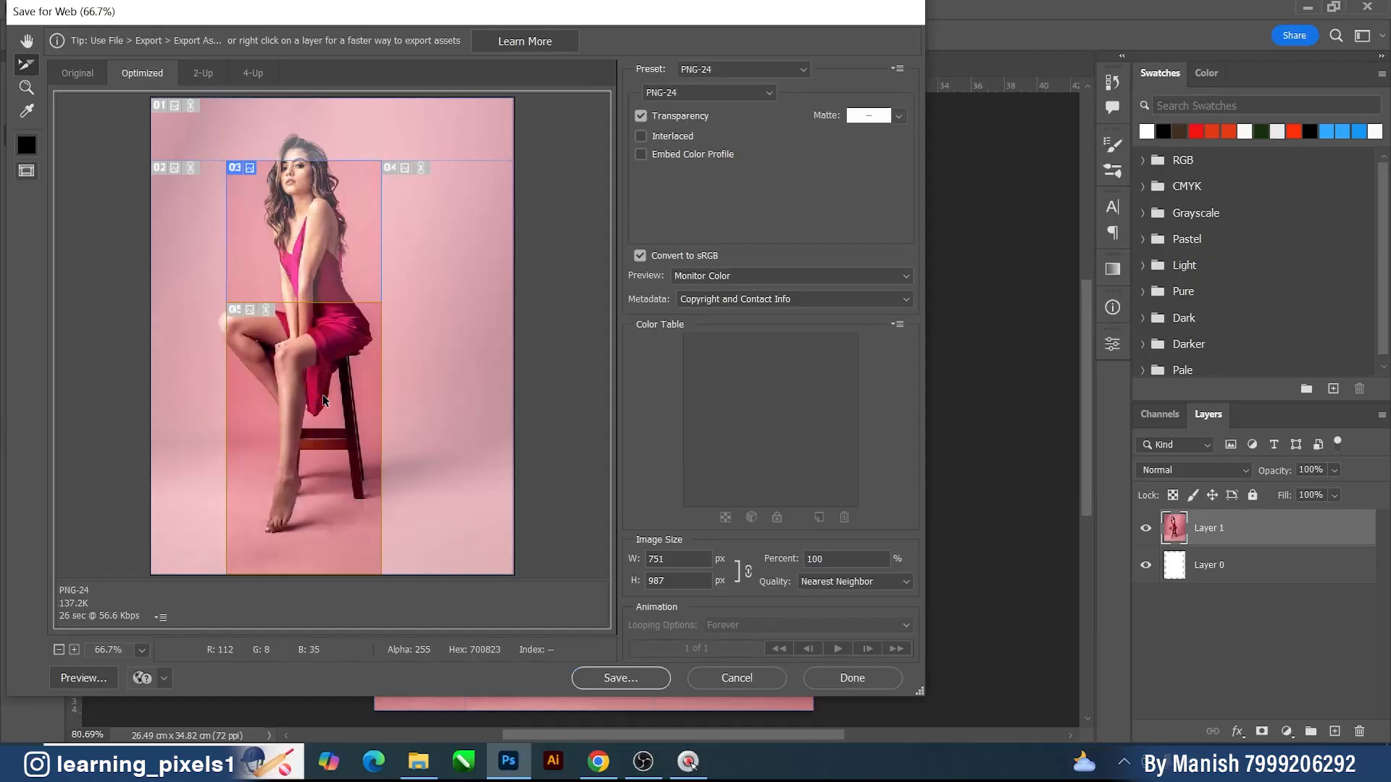
left_click(652, 678)
left_click(844, 486)
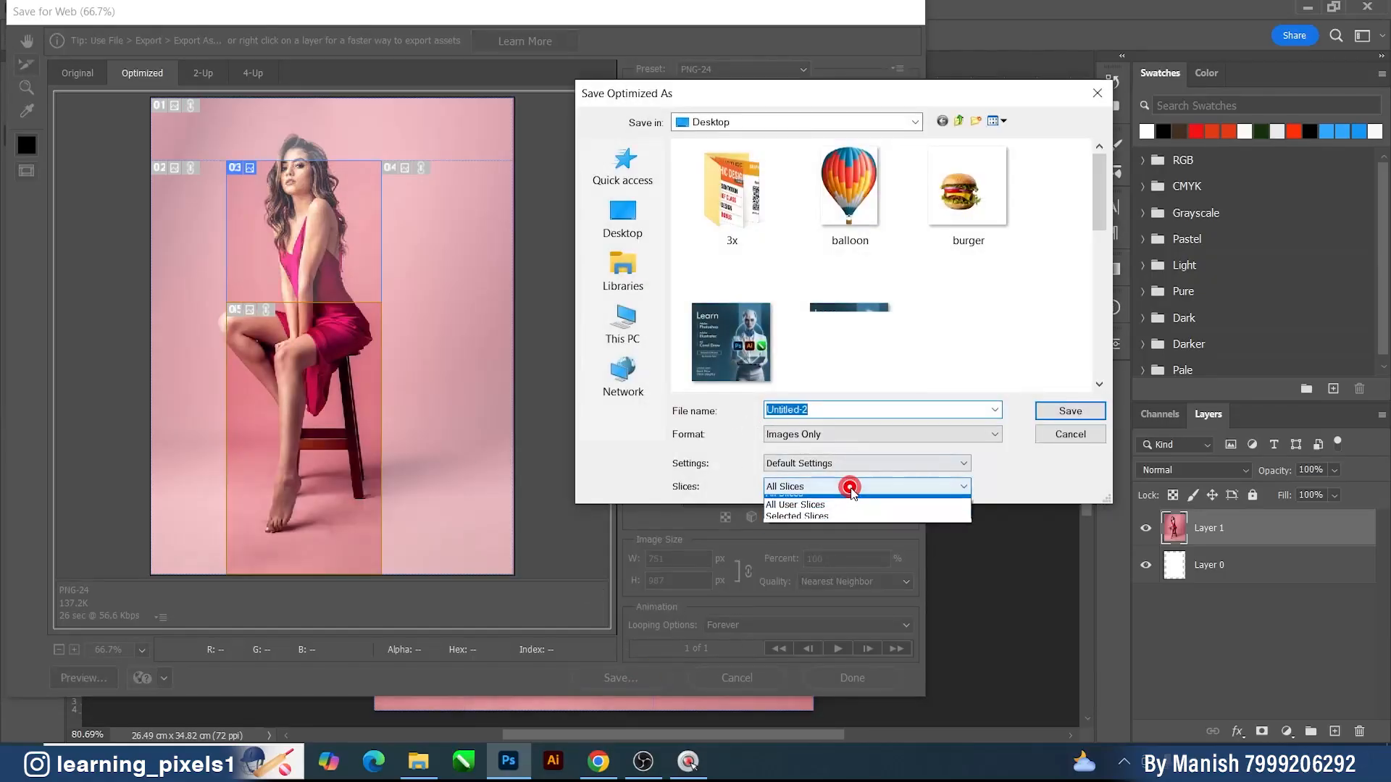
left_click(802, 523)
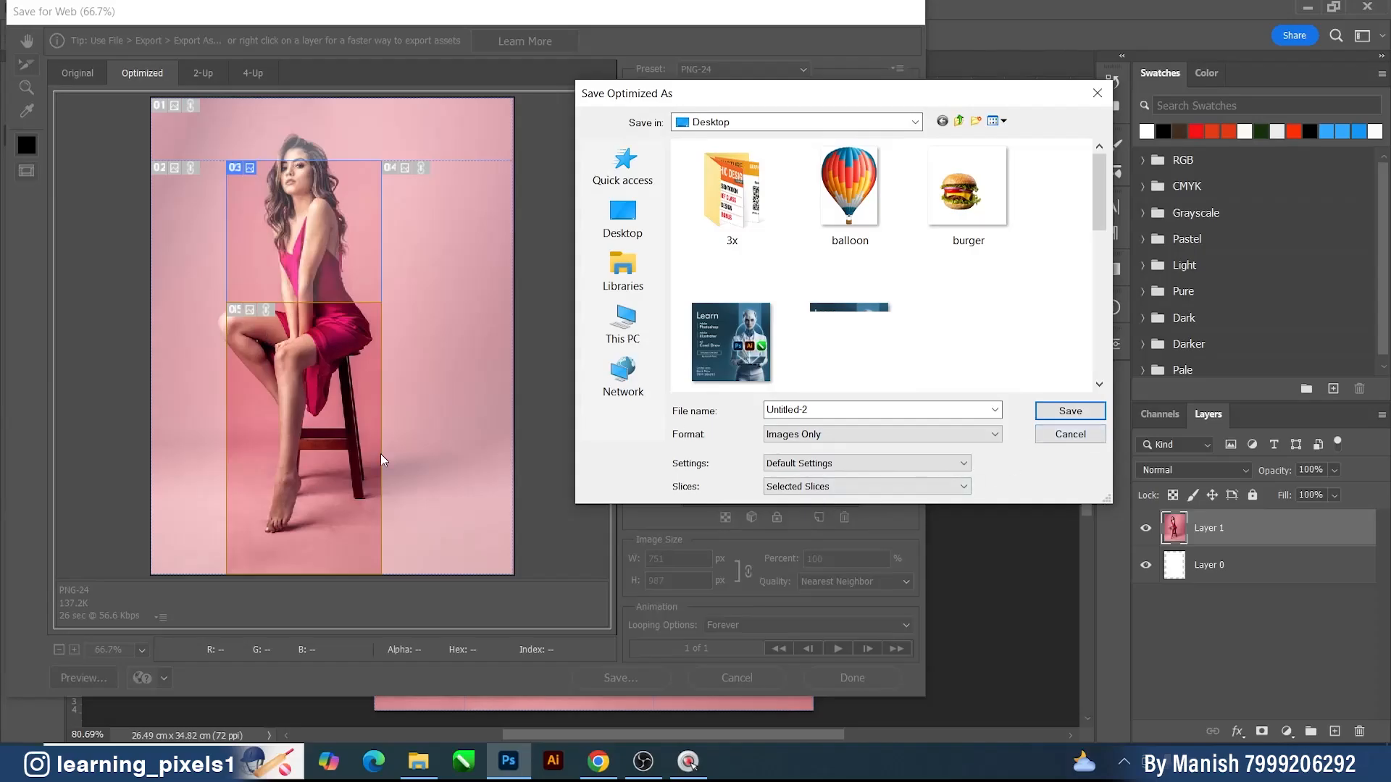
left_click(1049, 410)
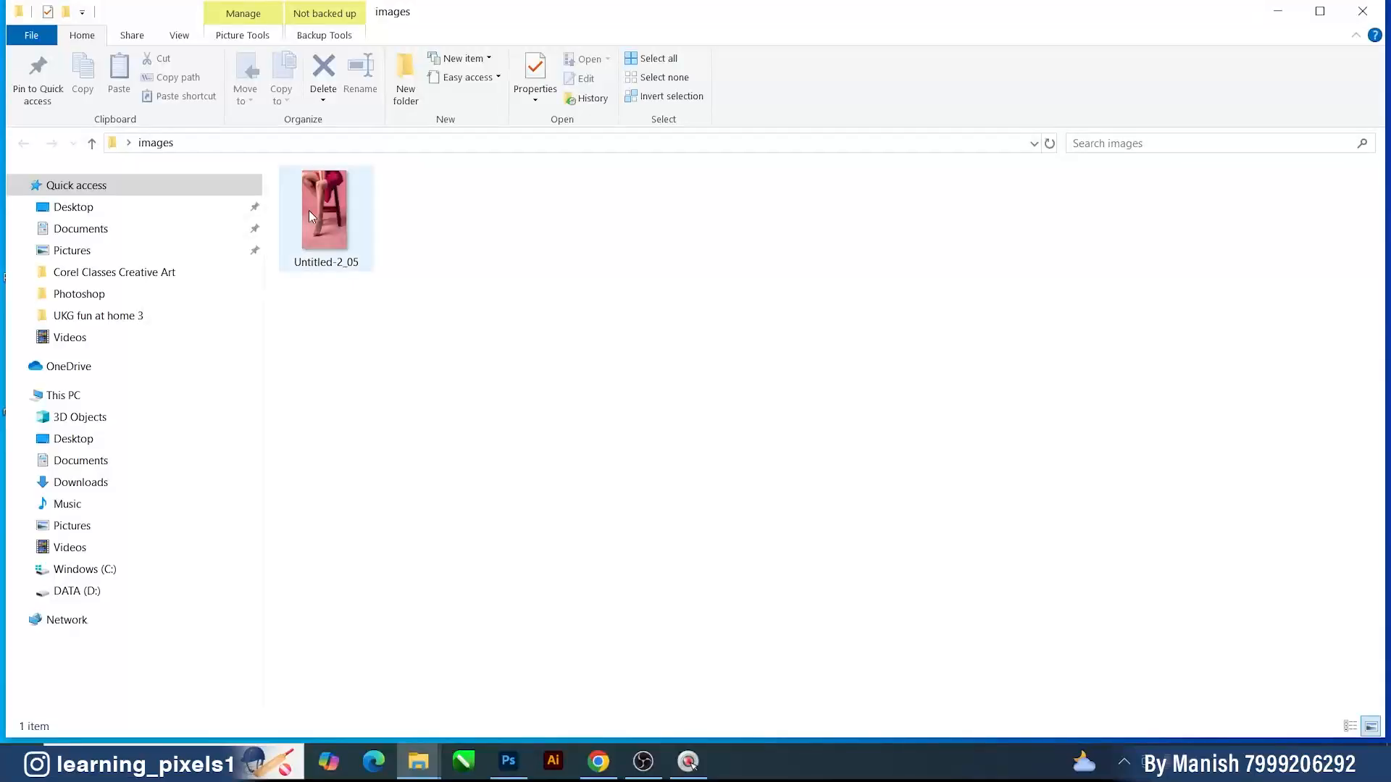
- View the exported Untitled-2_05 image from the images folder and close the viewer
left_click(309, 213)
double_click(309, 213)
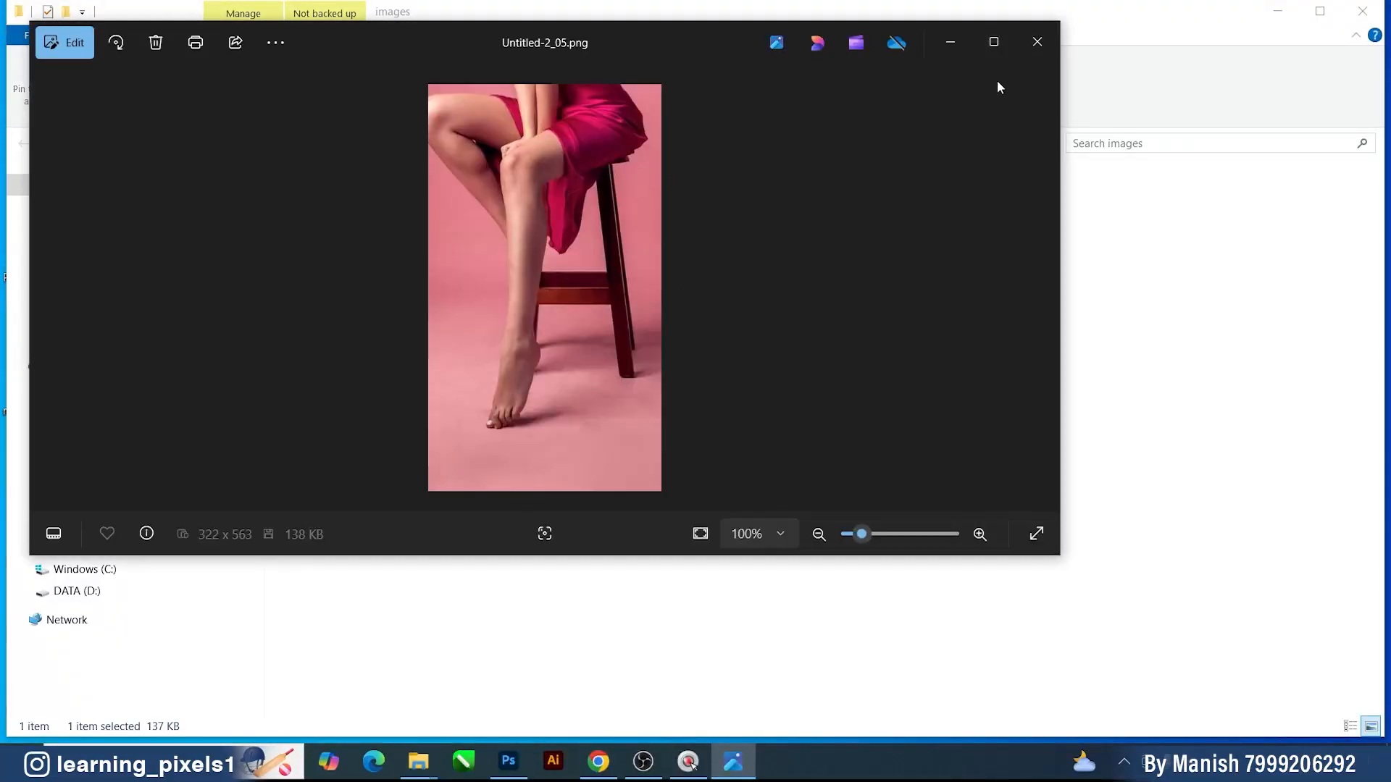
left_click(1028, 52)
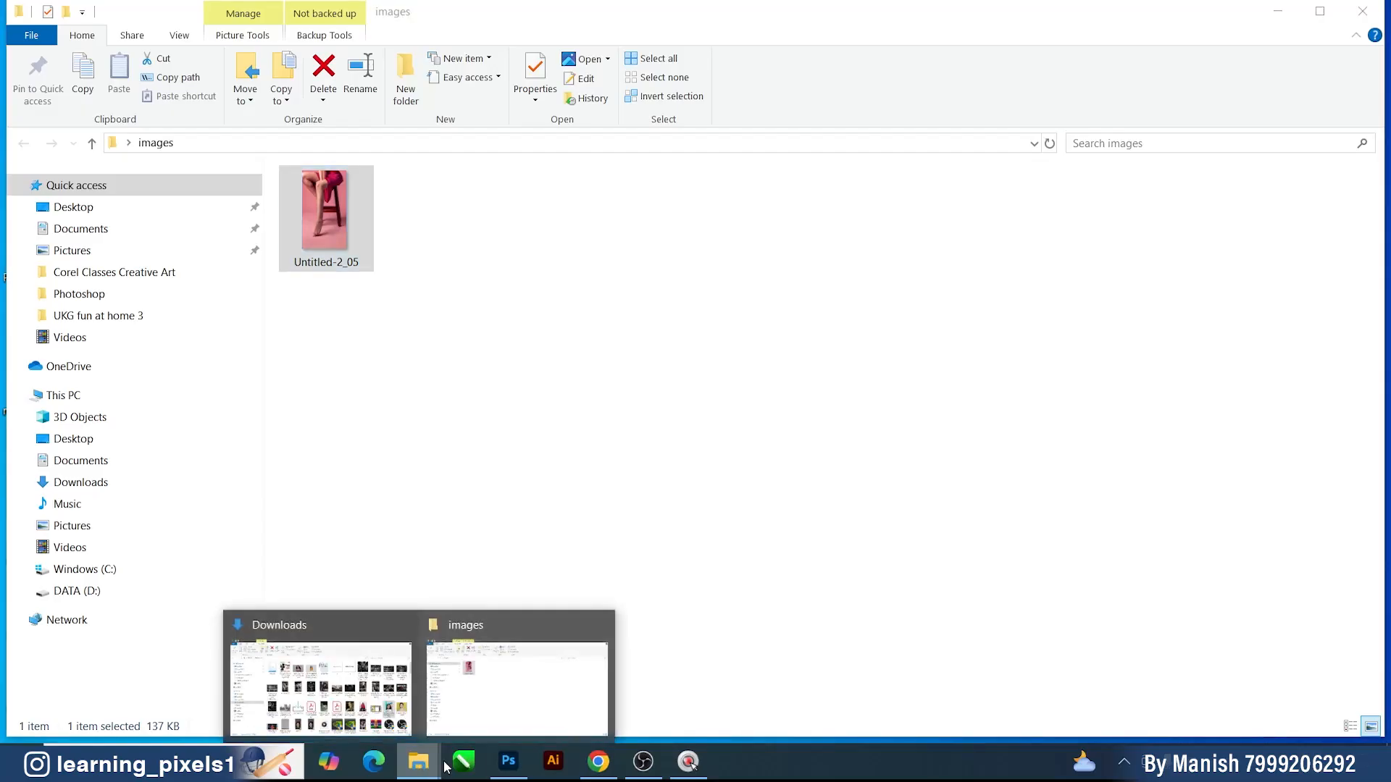
- Switch back to Photoshop and export All Slices from Save for Web to the Desktop as Untitled-2, replacing the existing Untitled-2_05.png
left_click(508, 761)
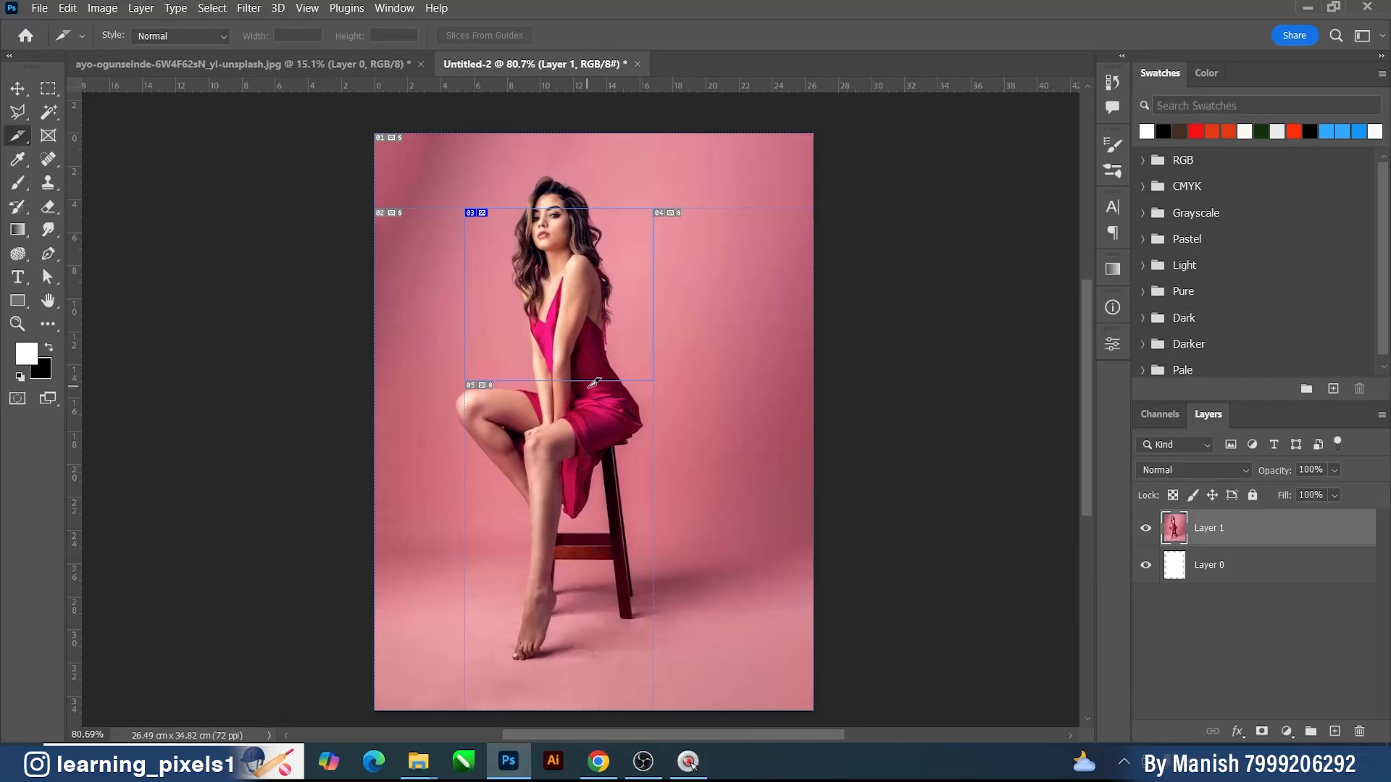
key("ctrl+shift+alt+s")
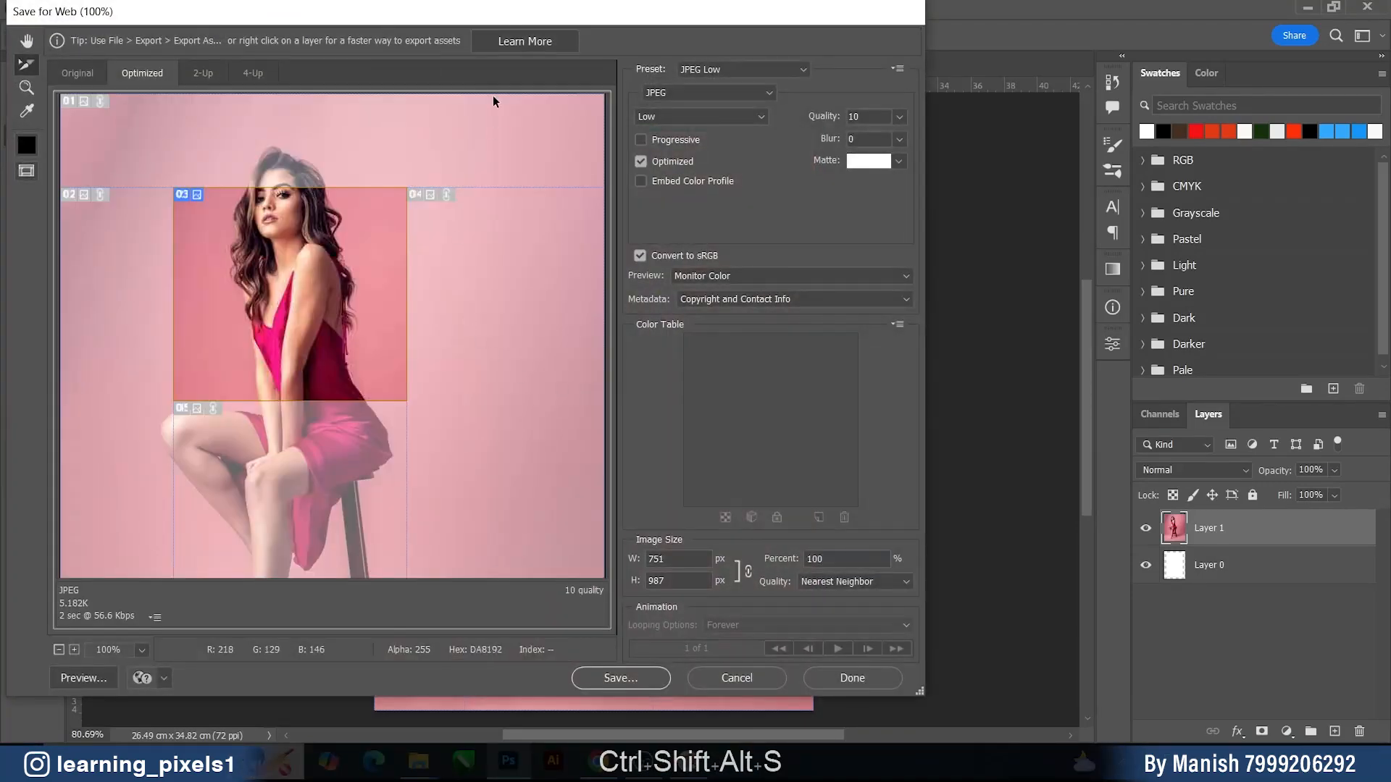
left_click(635, 683)
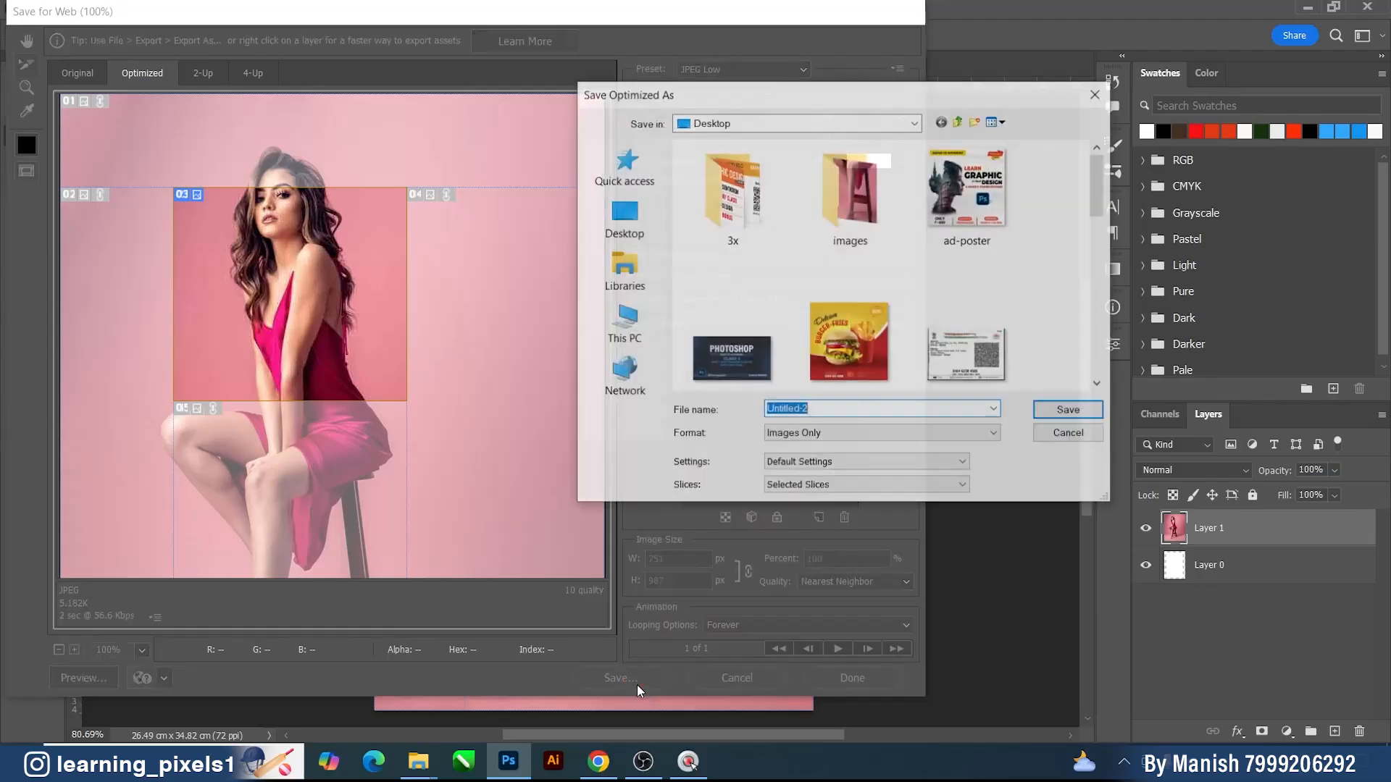
left_click(801, 486)
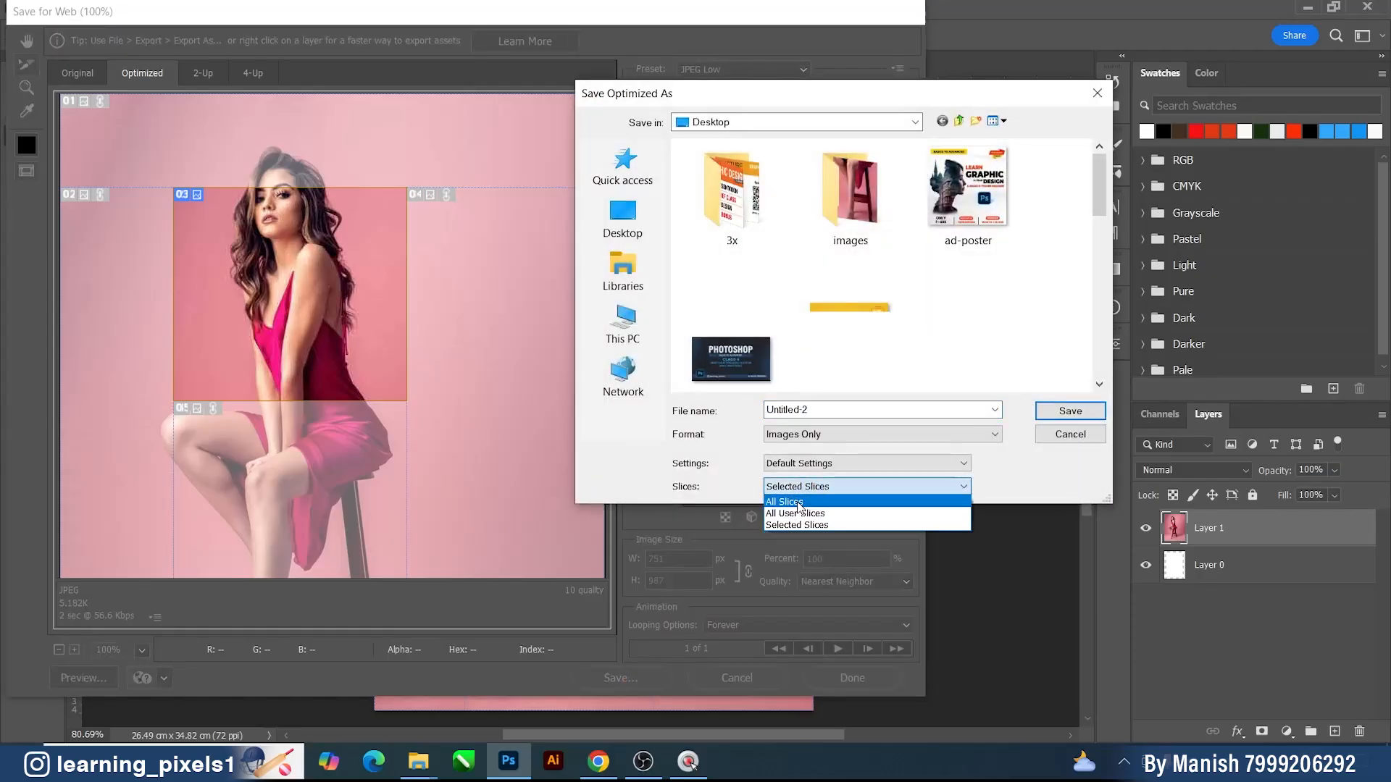
left_click(800, 503)
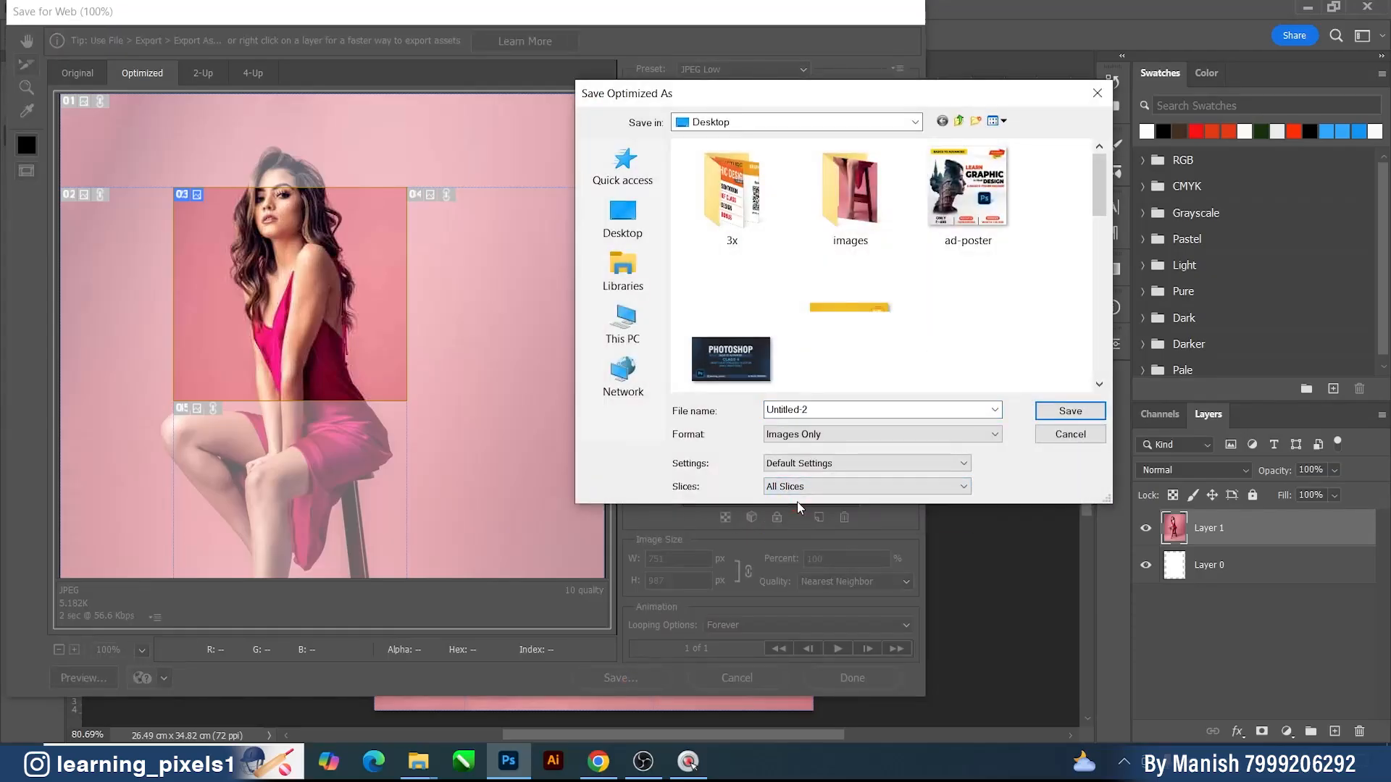
left_click(1070, 411)
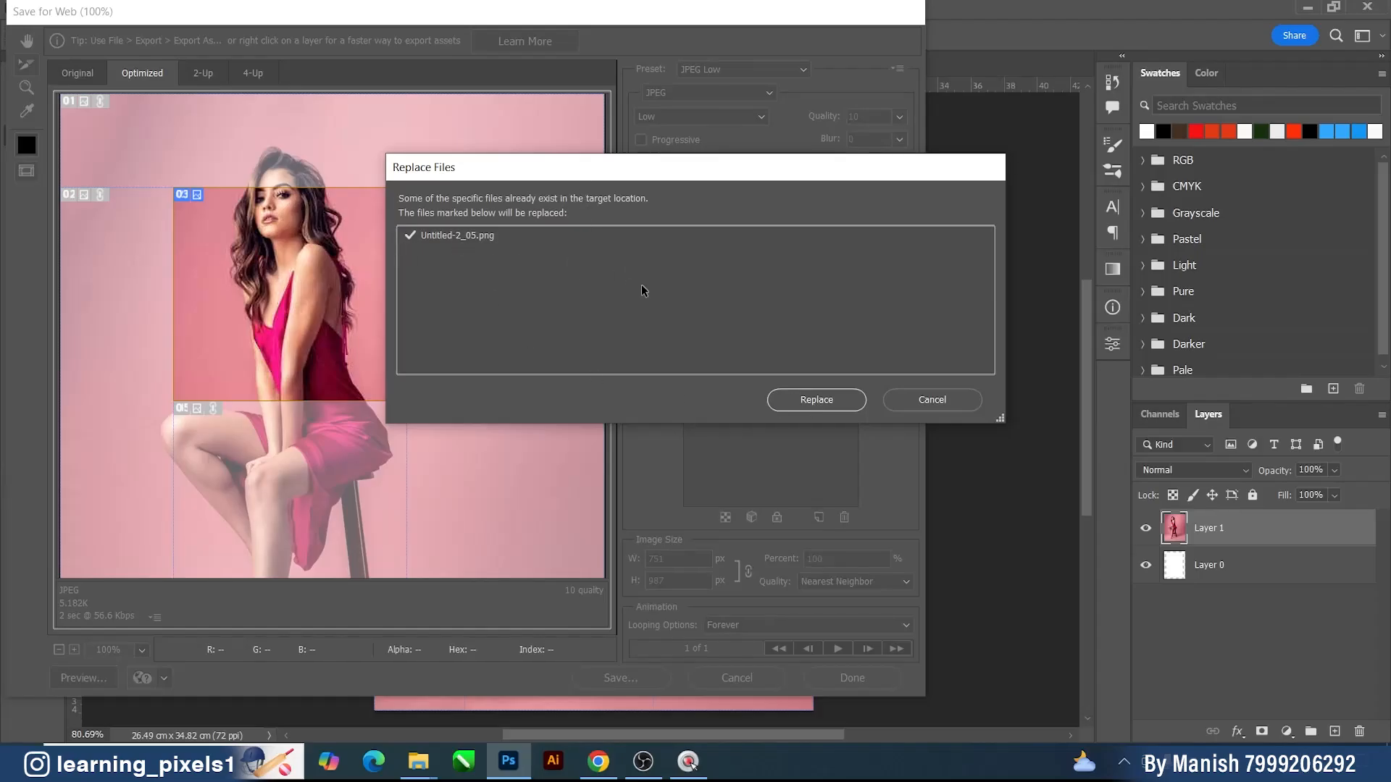
left_click(816, 401)
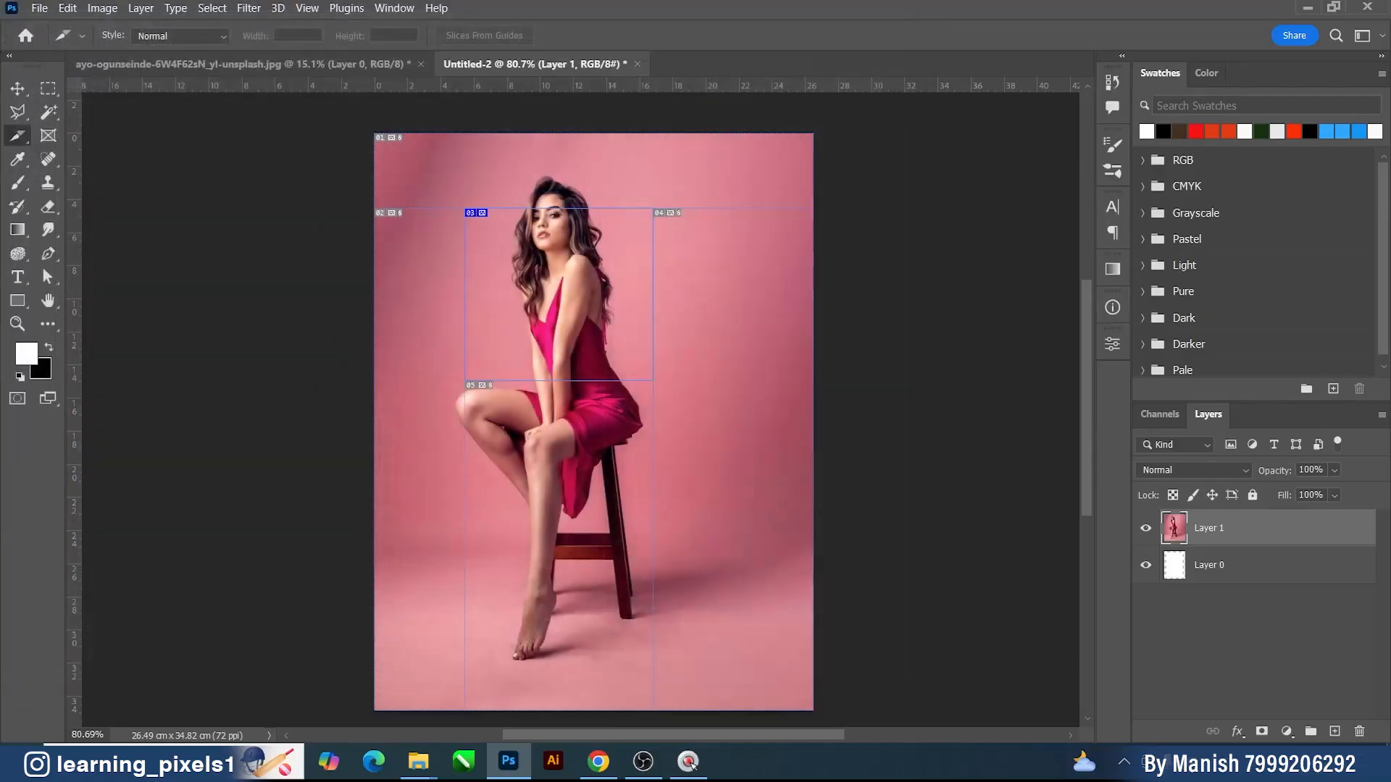
- Open the images folder on the Desktop and view the exported slices from Untitled-2_01 to Untitled-2_05 in the maximized photo viewer
key("super+d")
left_click(579, 404)
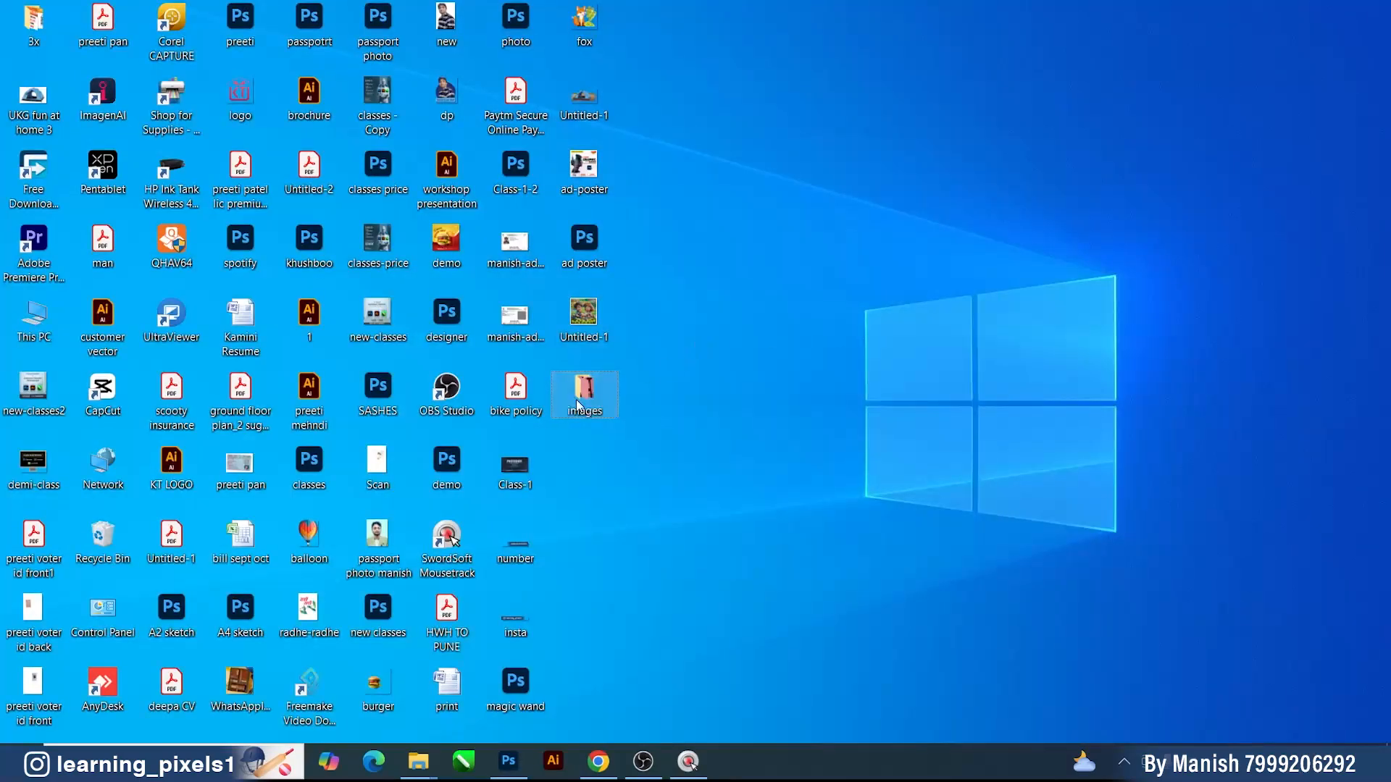
double_click(579, 404)
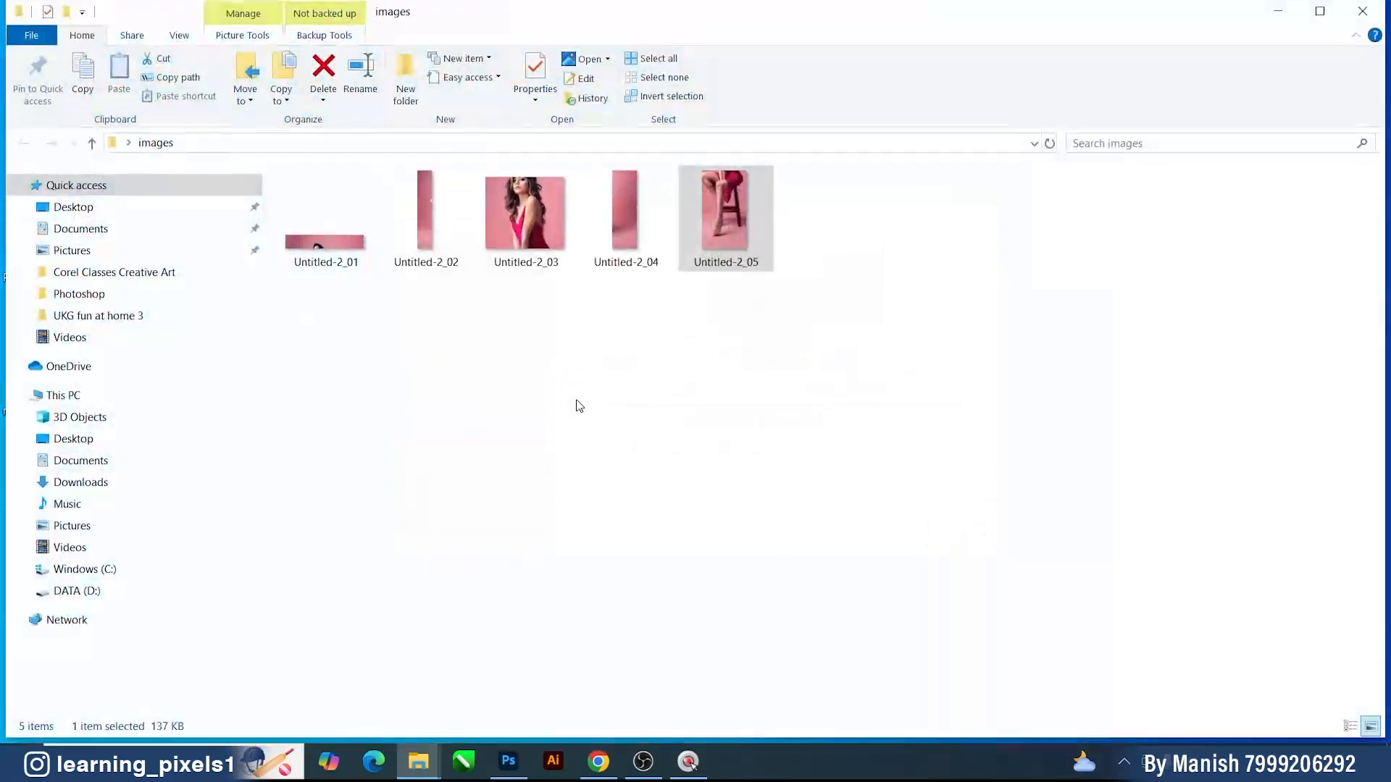
left_click(321, 242)
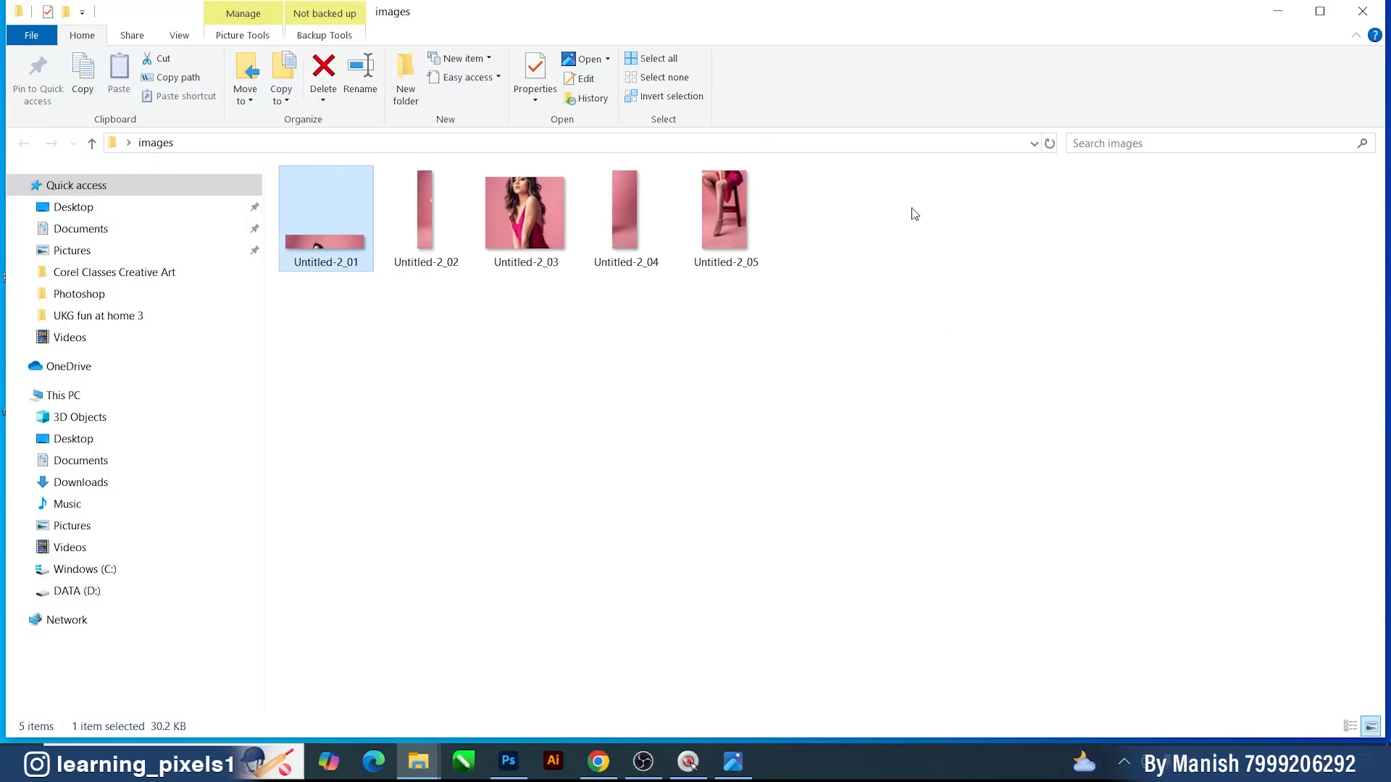
left_click(733, 760)
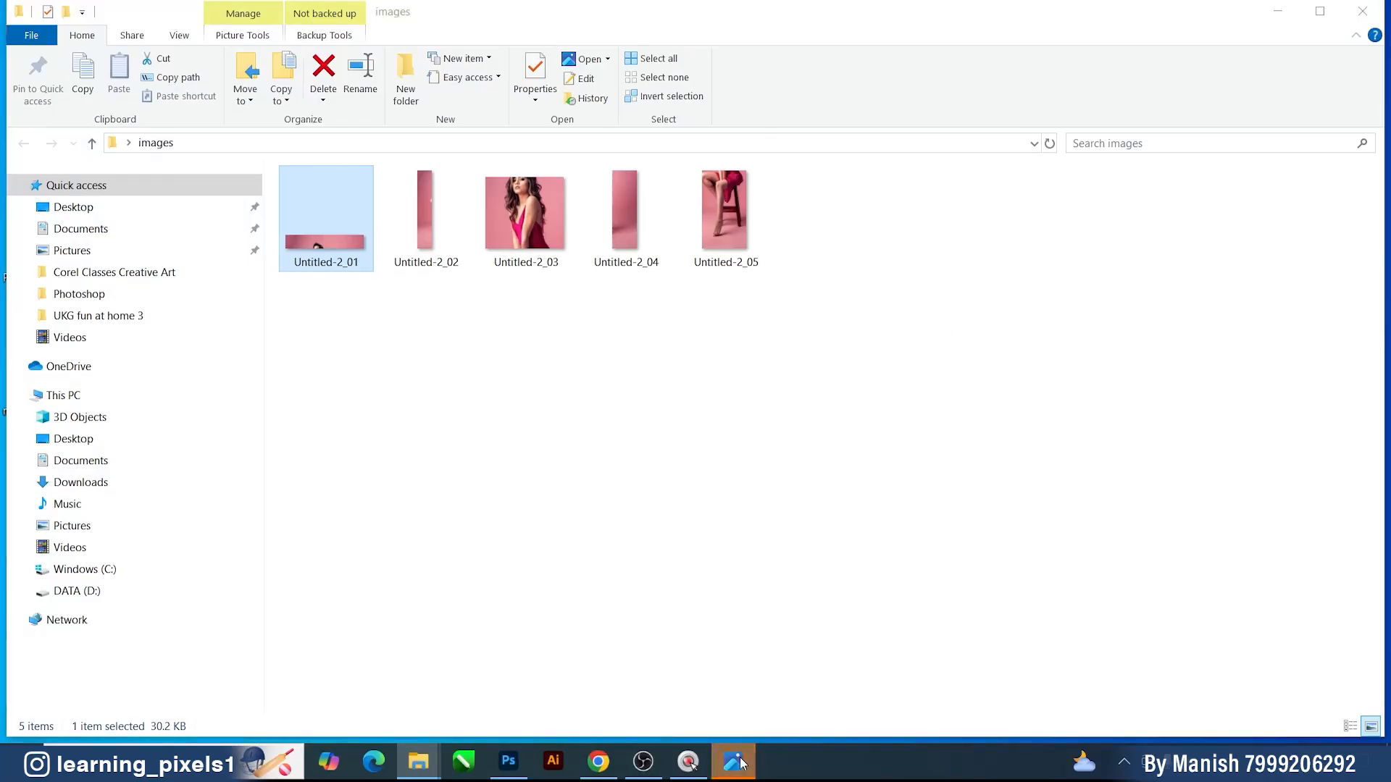
left_click(997, 45)
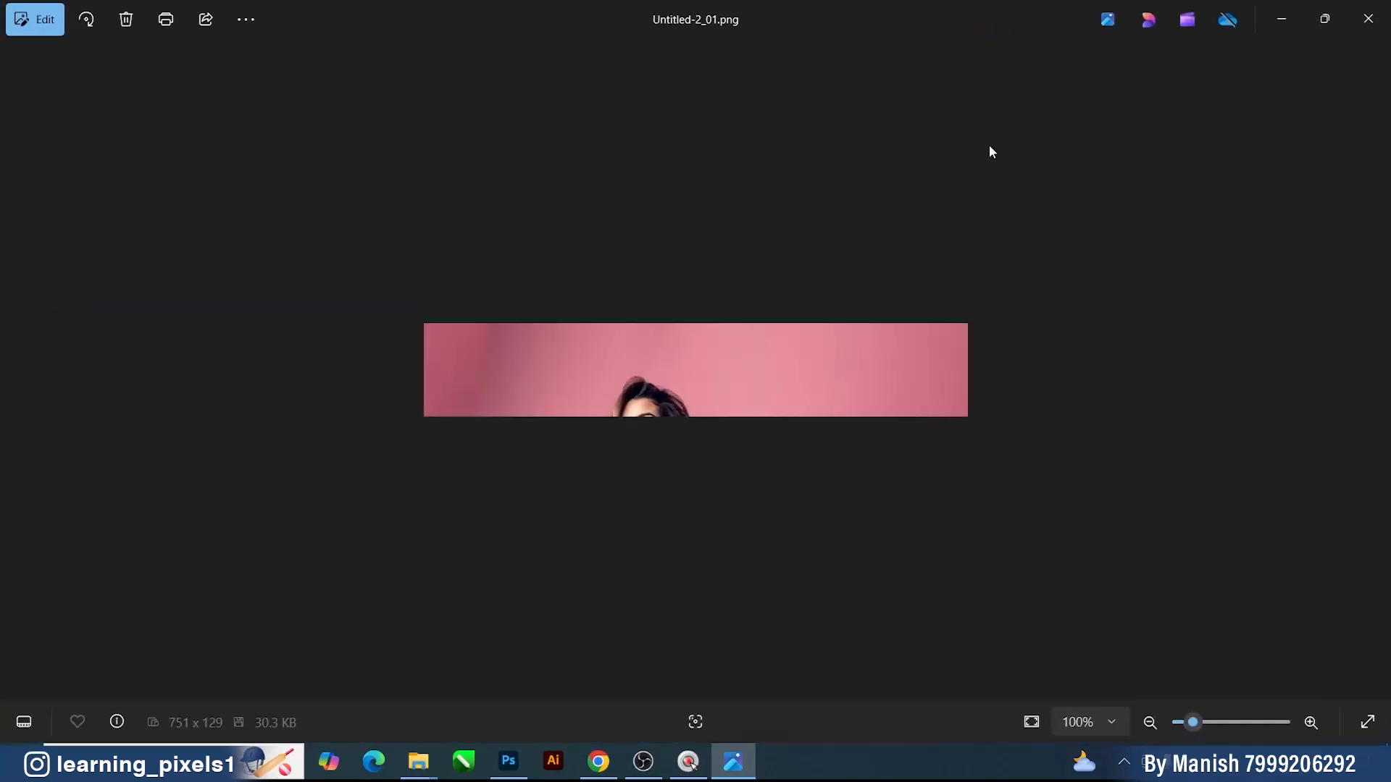
key("Right")
key("Right")
key("Right")
key("Right")
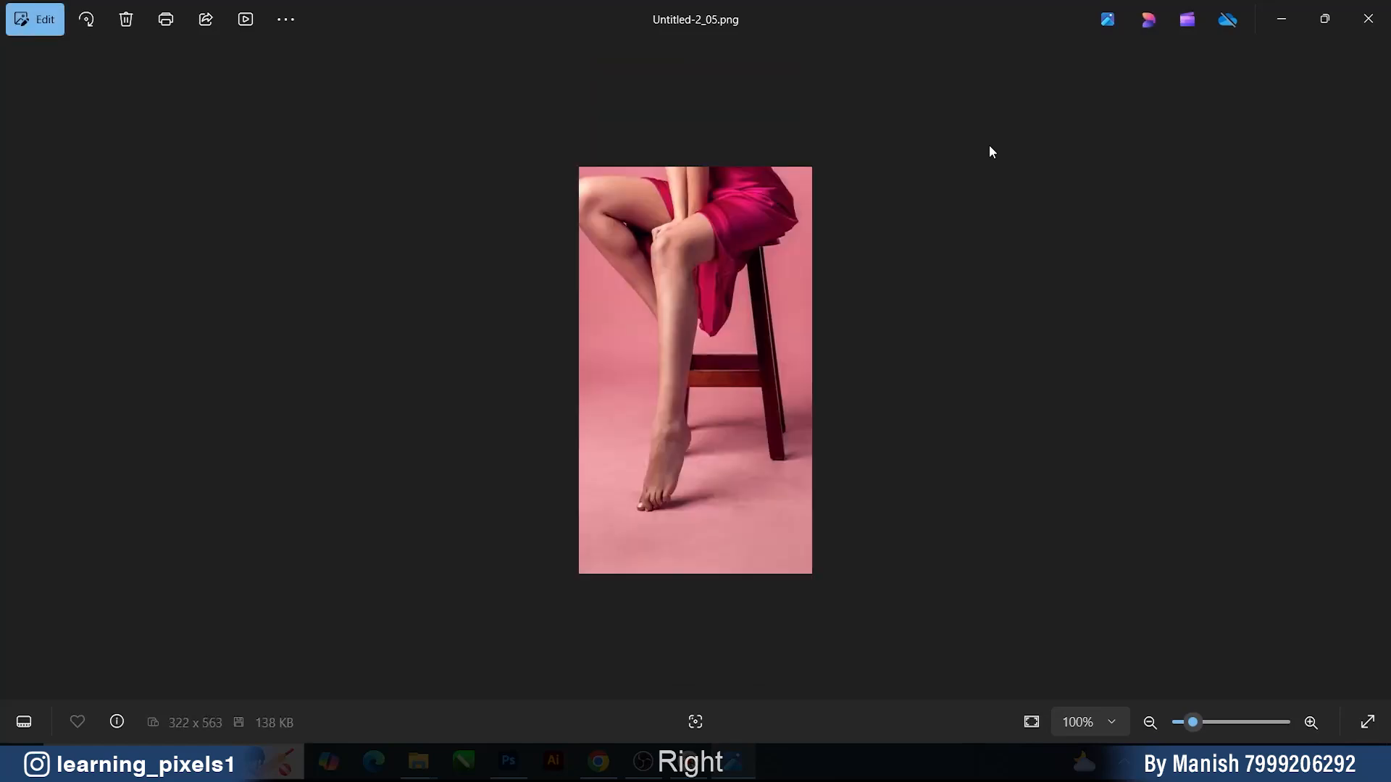
left_click(1368, 18)
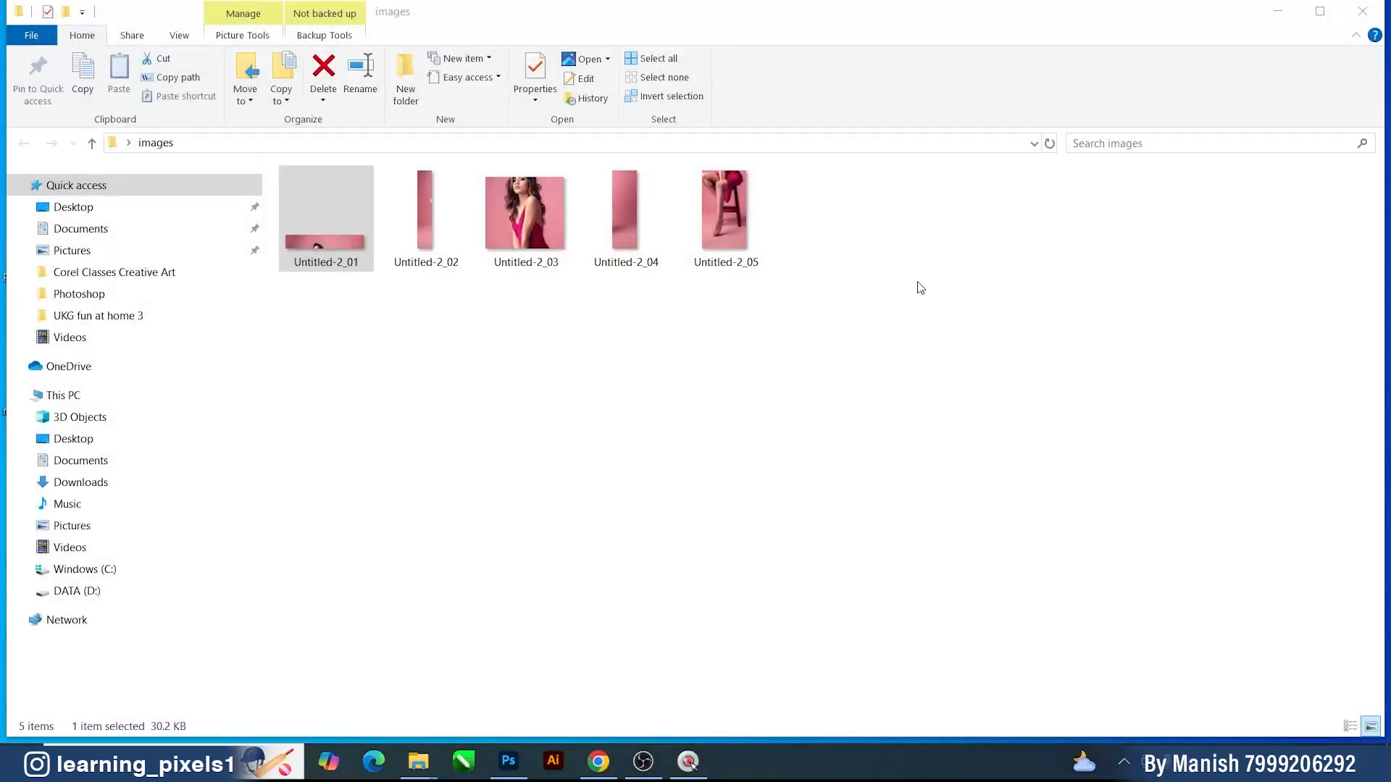
- Minimize the images folder, switch back to Photoshop, and try the Slice Tool styles Fixed Aspect Ratio and Fixed Size
left_click(1277, 9)
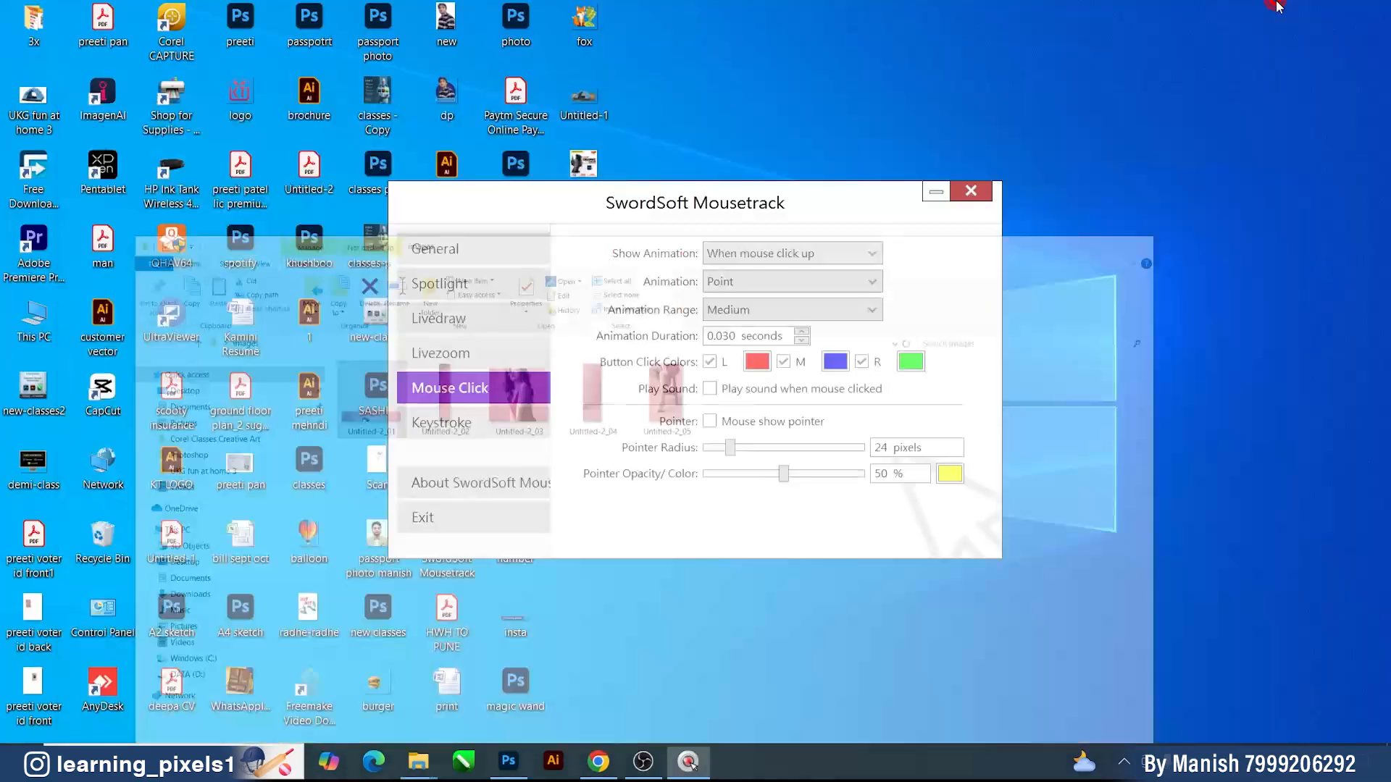
left_click(497, 772)
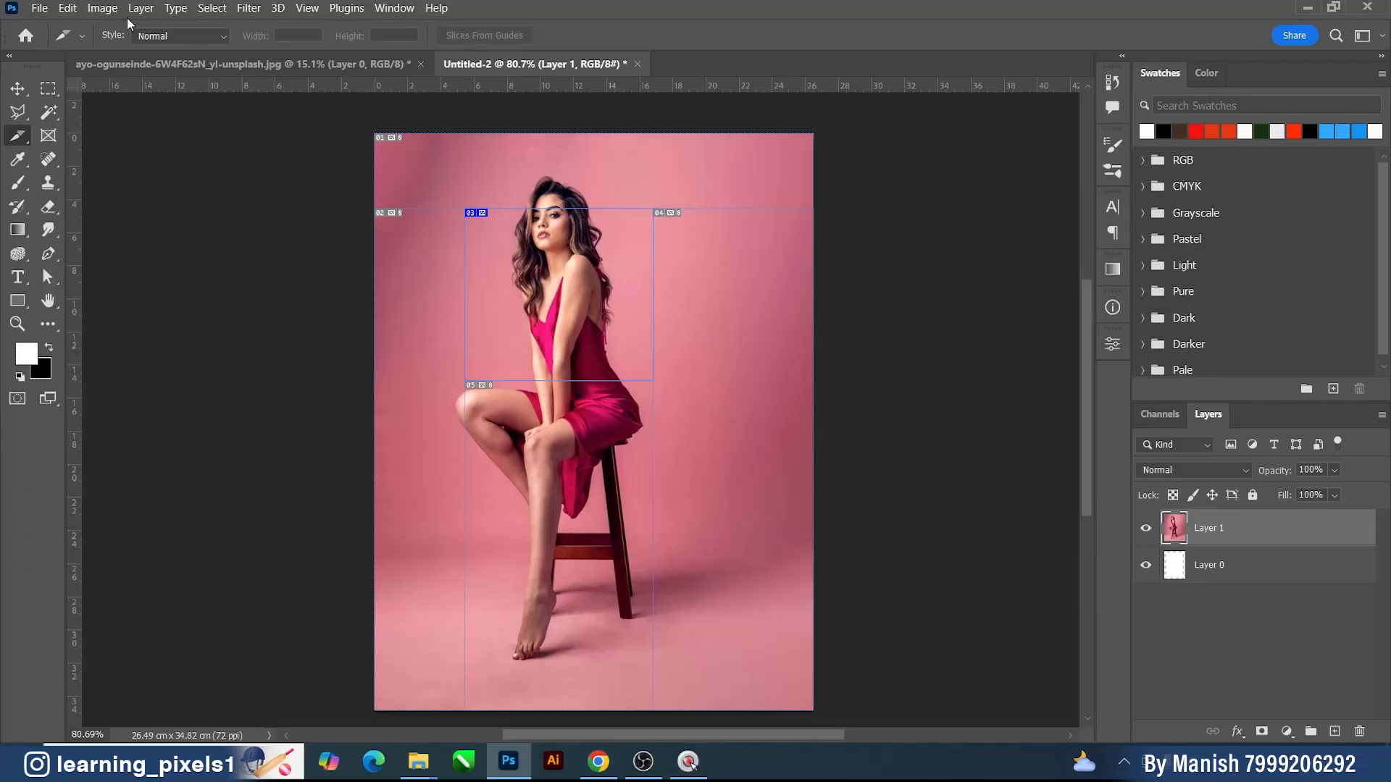
left_click(165, 36)
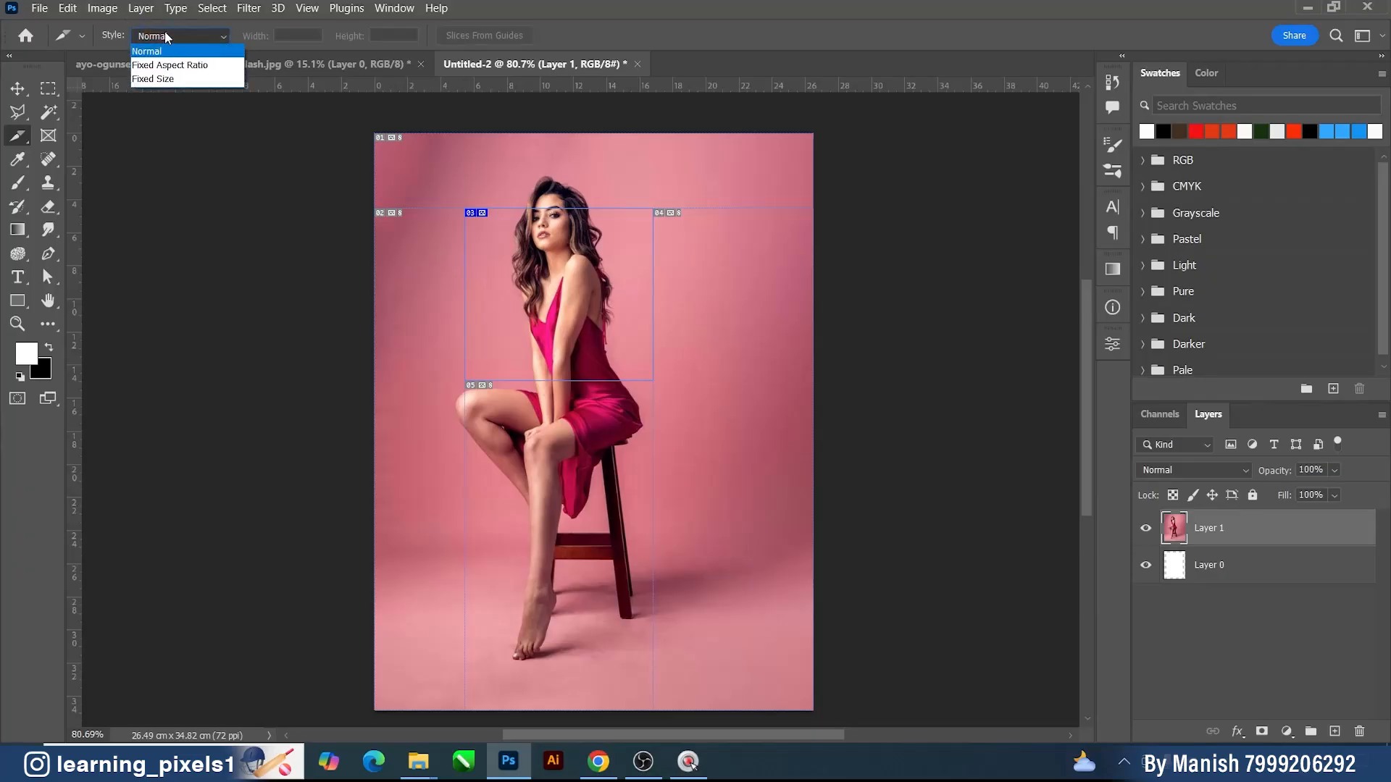
left_click(195, 64)
left_click(203, 33)
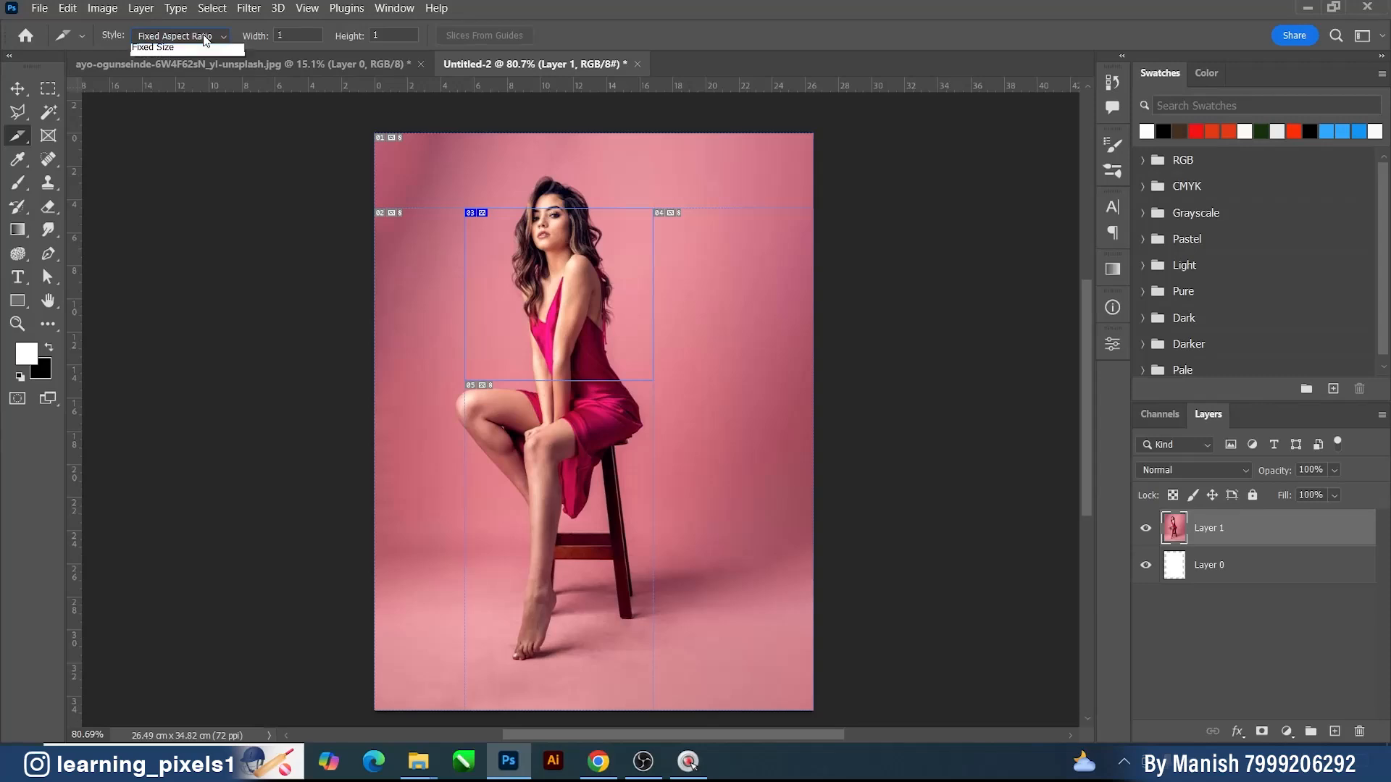
left_click(184, 78)
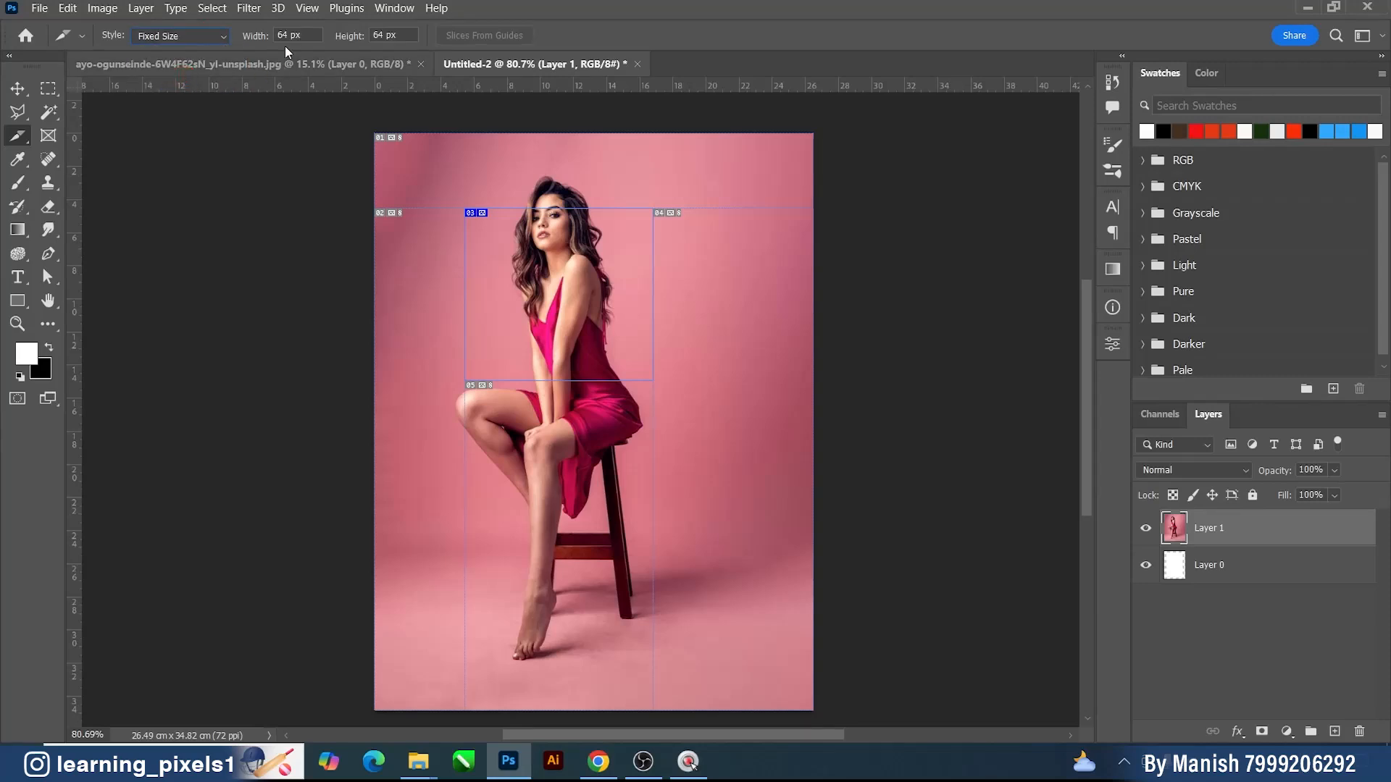
- Place a fixed-size 64 × 64 px slice beside the woman's head and undo it
left_click(358, 35)
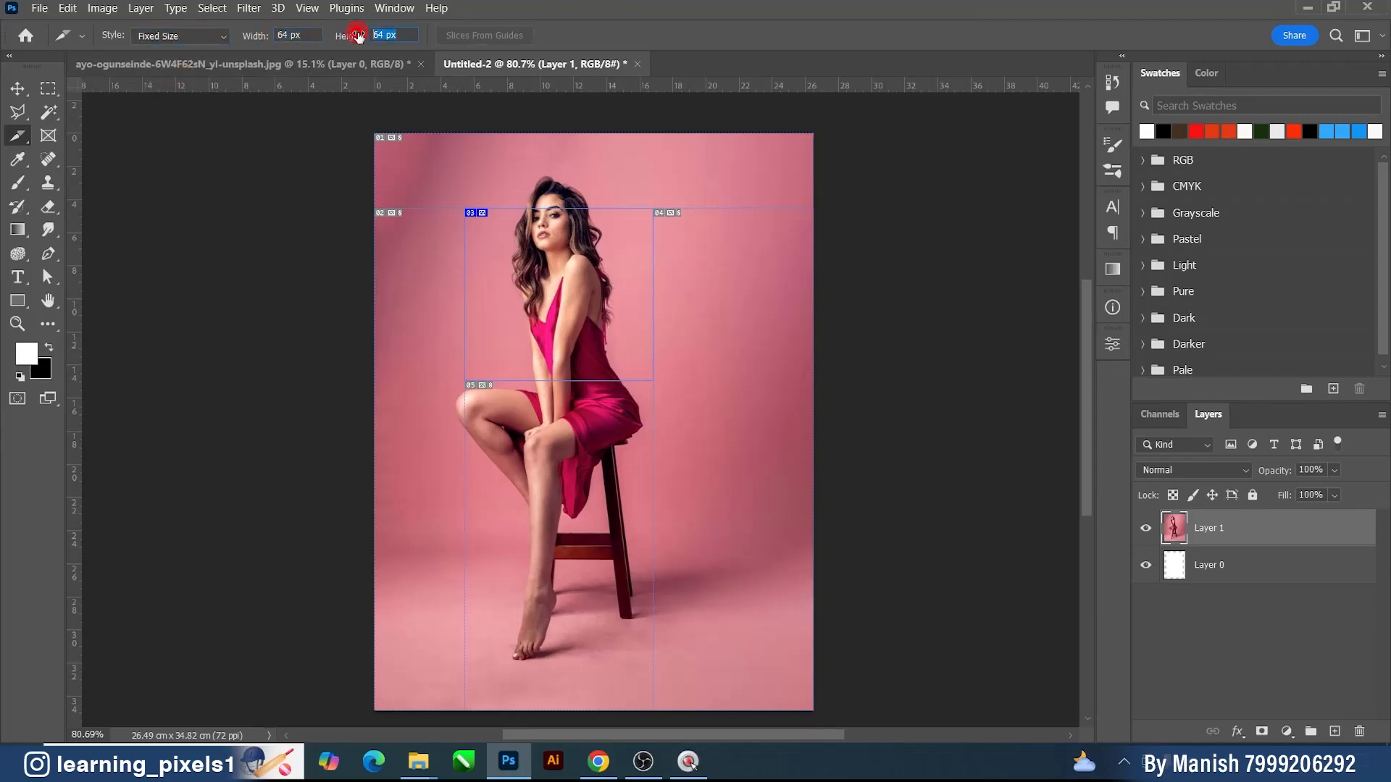
left_click(304, 36)
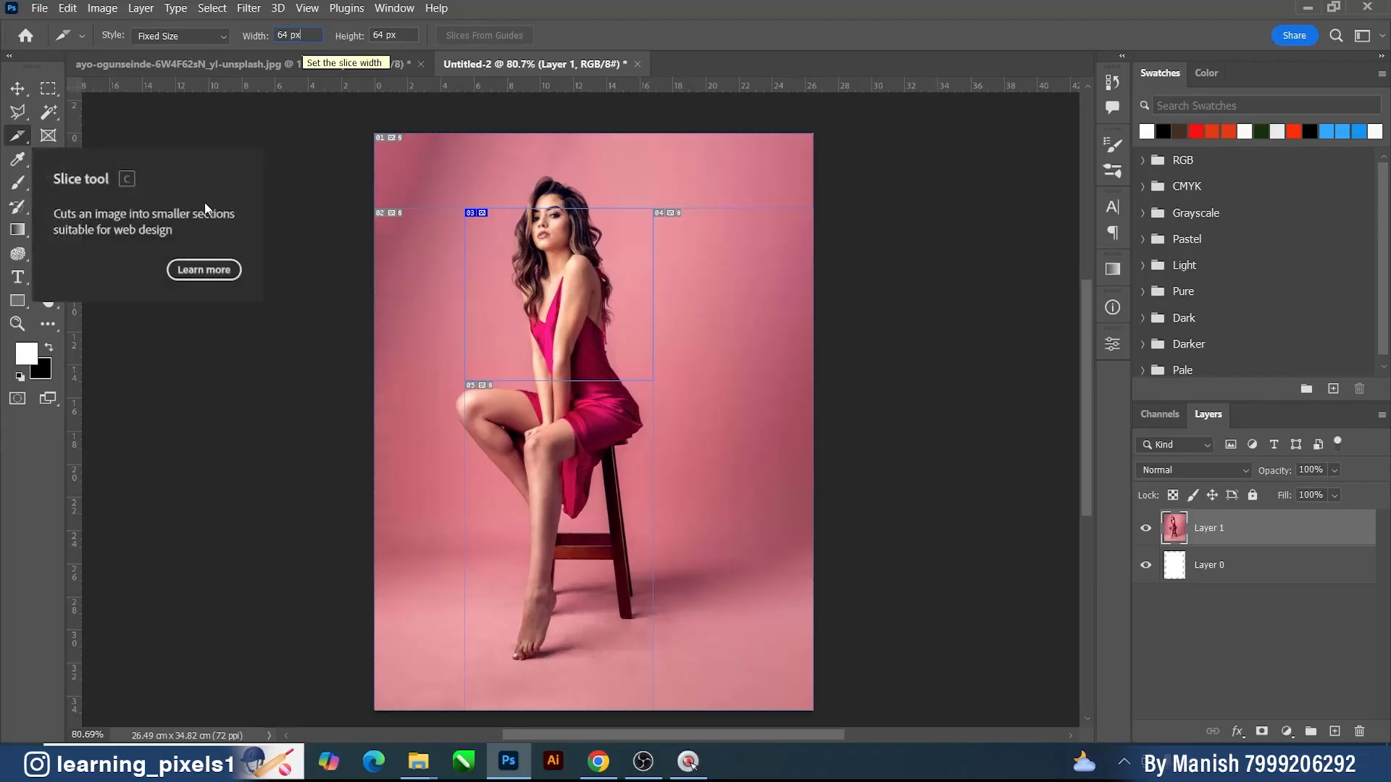
left_click(608, 182)
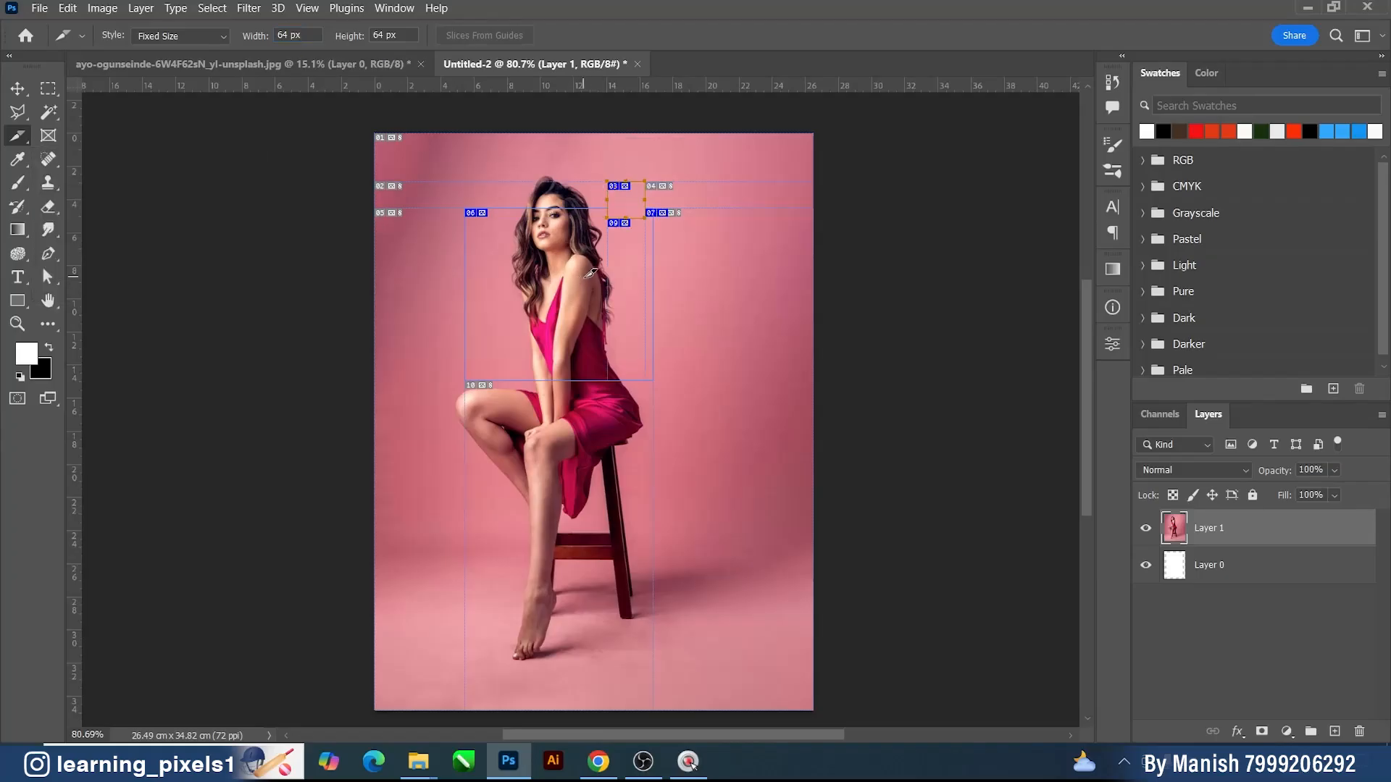
key("ctrl+z")
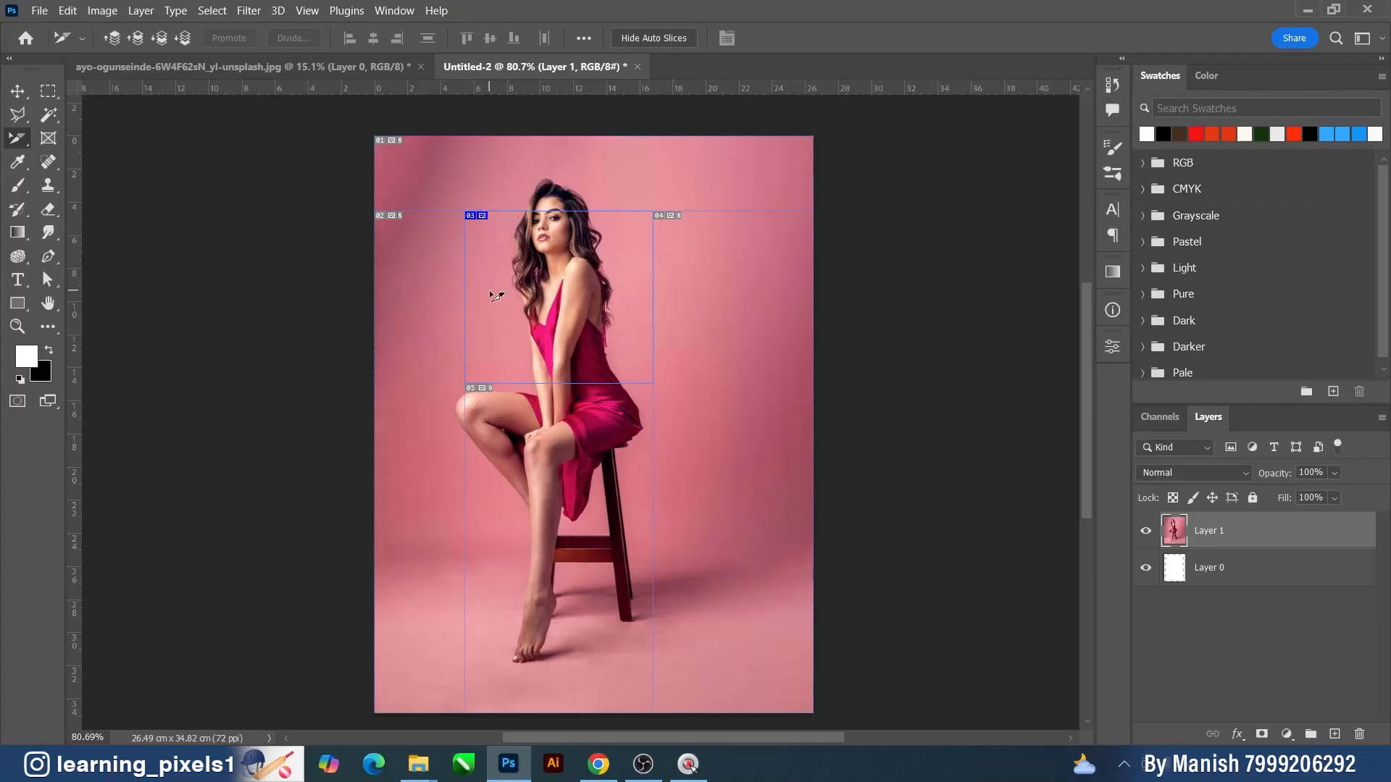
- Move slice 03 slightly down over the woman, compare the Slice Tool's behaviour on it, and return to the Slice Select Tool
mouse_move(540, 301)
left_mouse_down()
mouse_move(546, 336)
mouse_move(542, 322)
left_mouse_up()
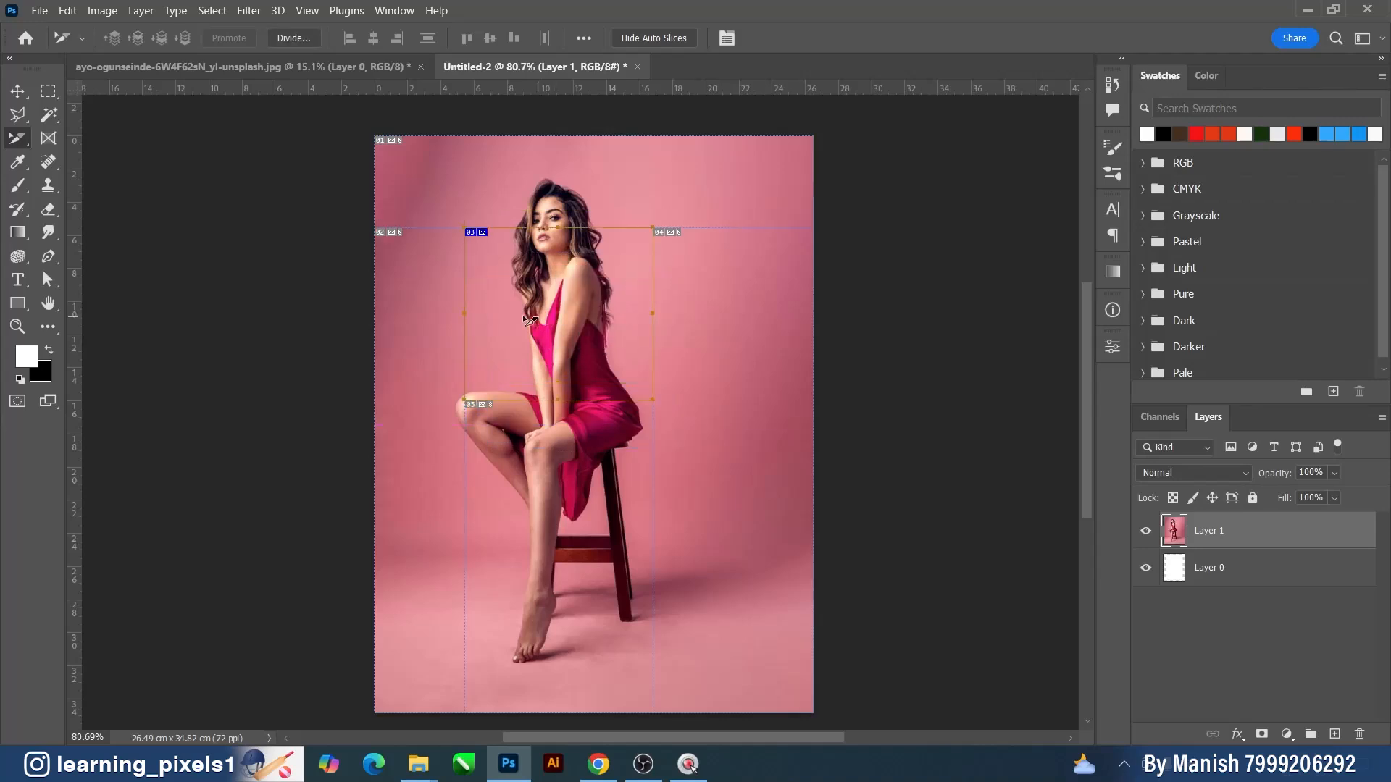
right_click(17, 137)
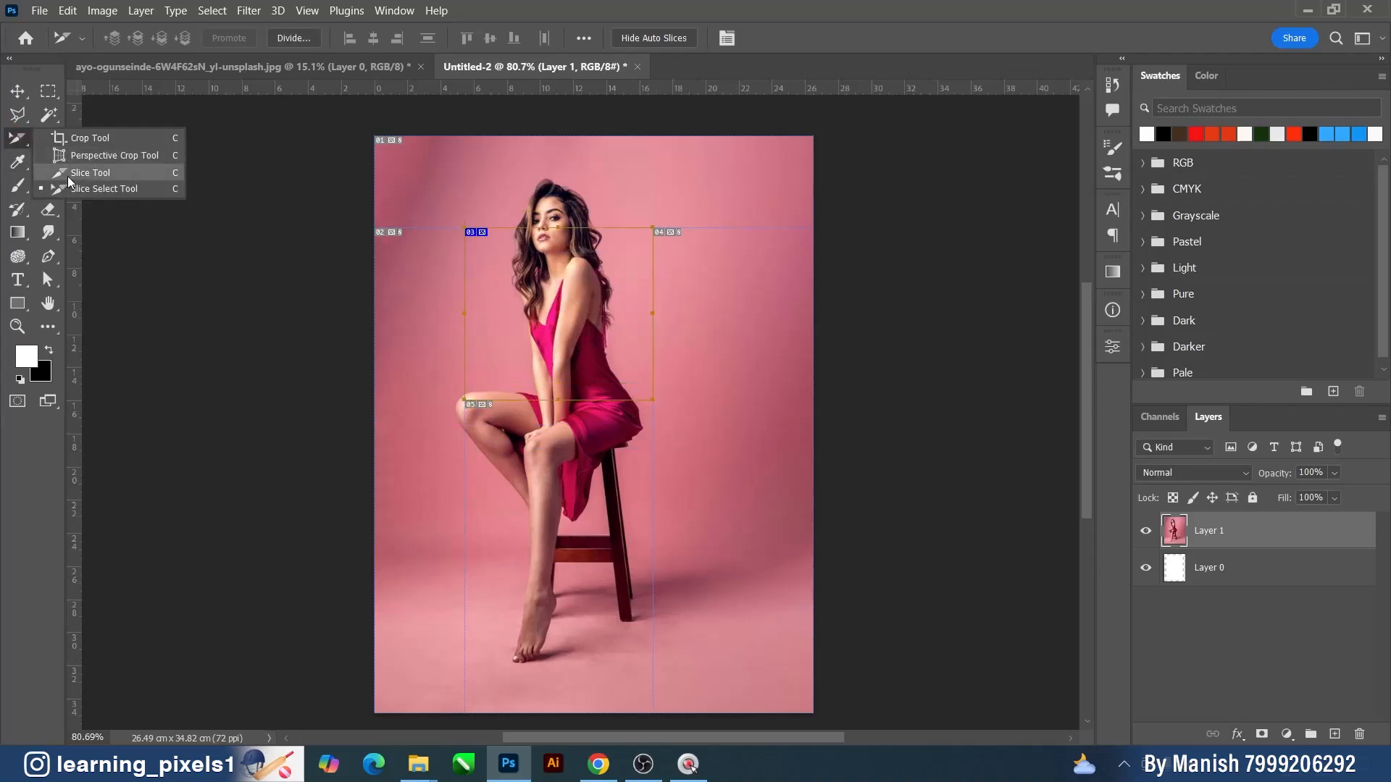
left_click(68, 176)
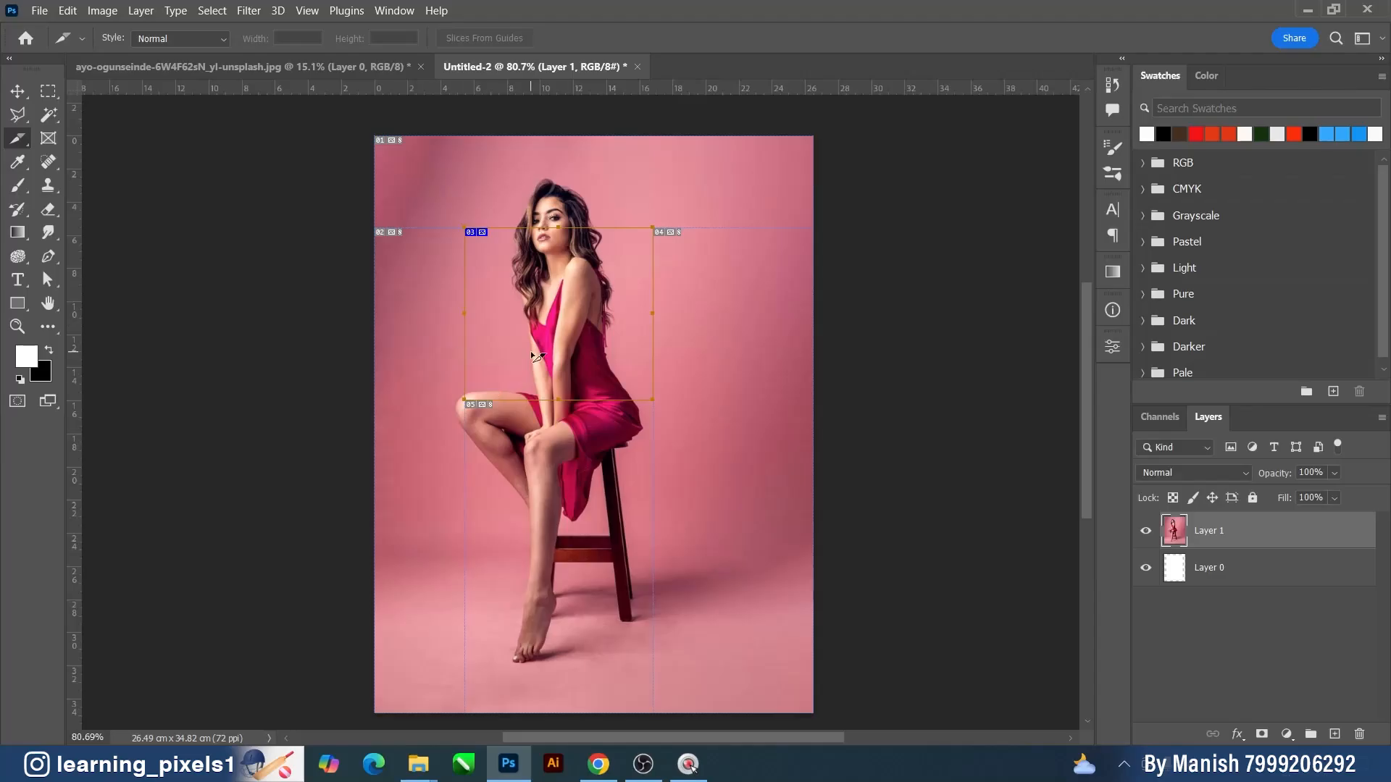
right_click(20, 140)
left_click(569, 305)
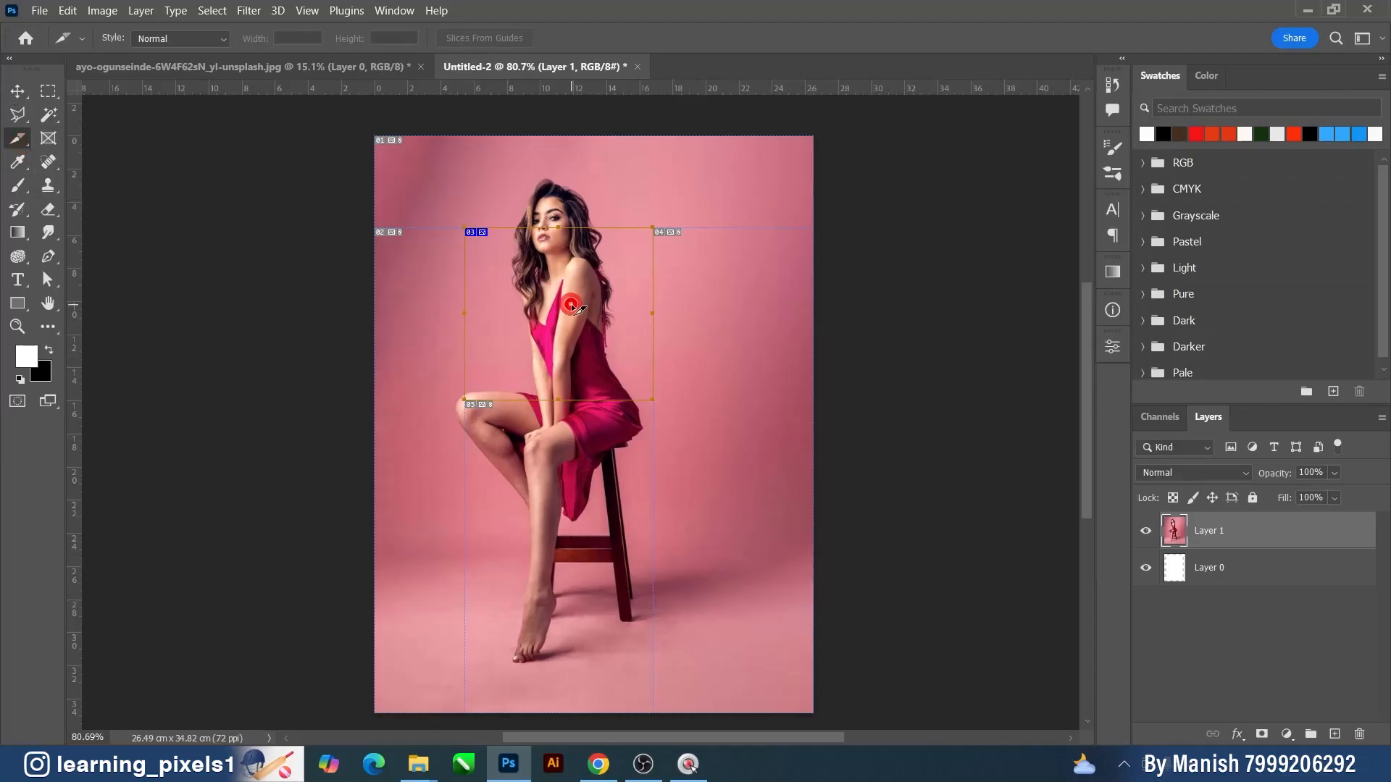
right_click(15, 144)
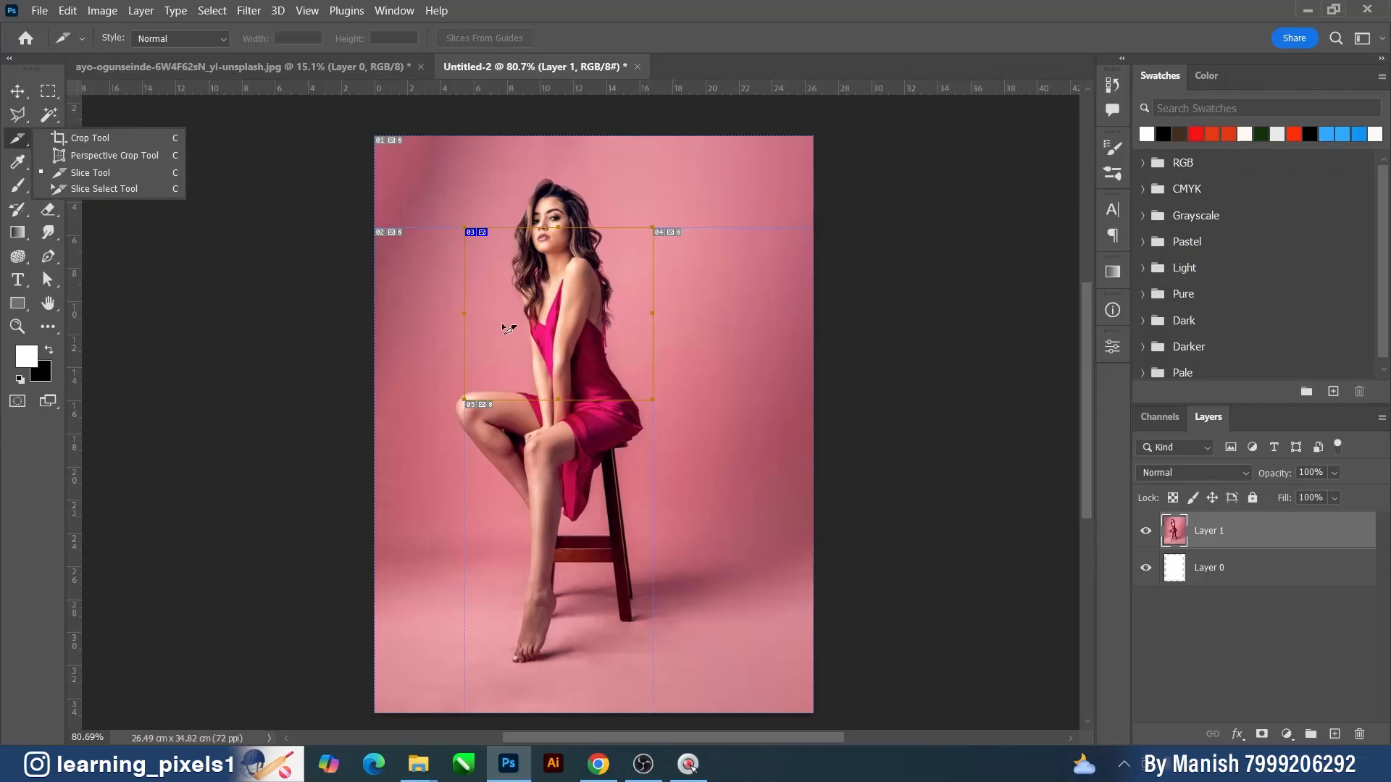
left_click(126, 189)
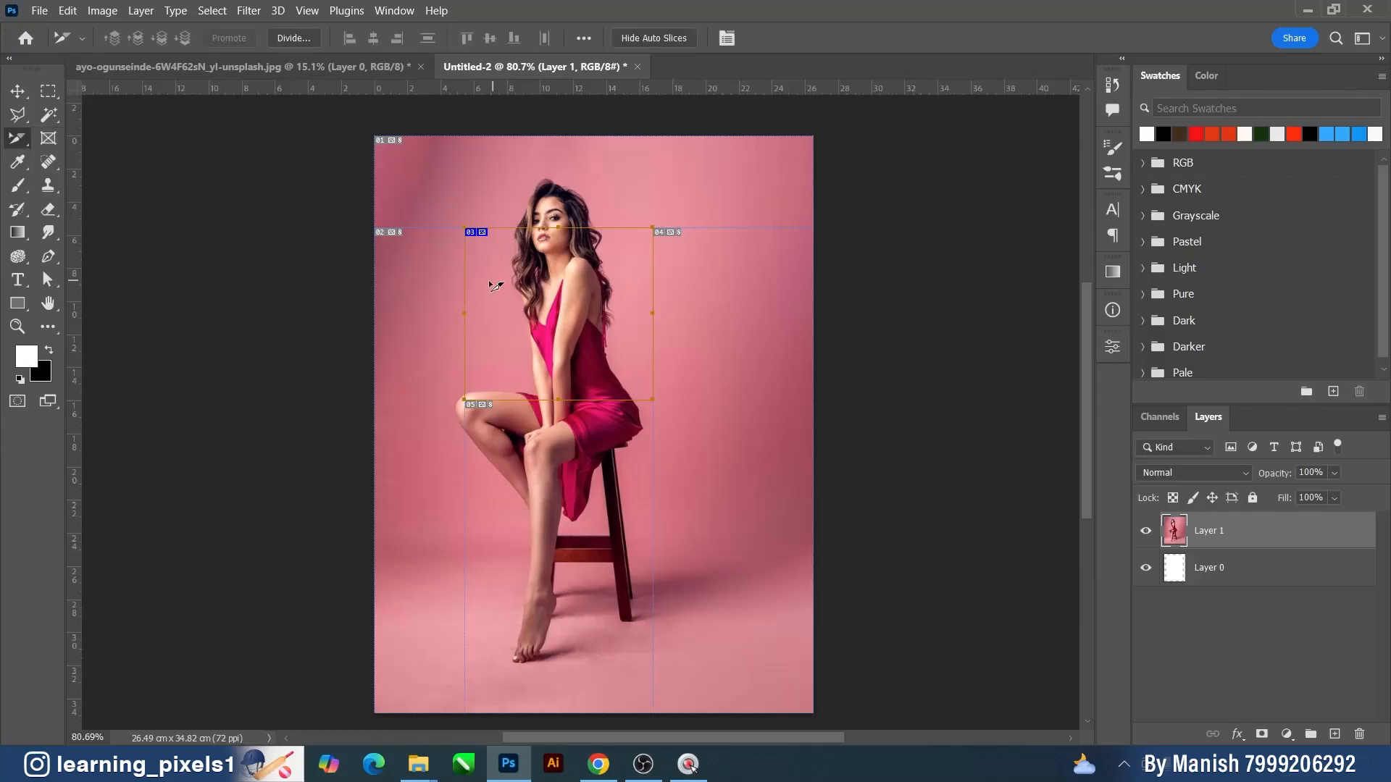
- Examine the borders and number labels of auto slices 01 and 02 up close, comparing them with slice 03
left_click(605, 197)
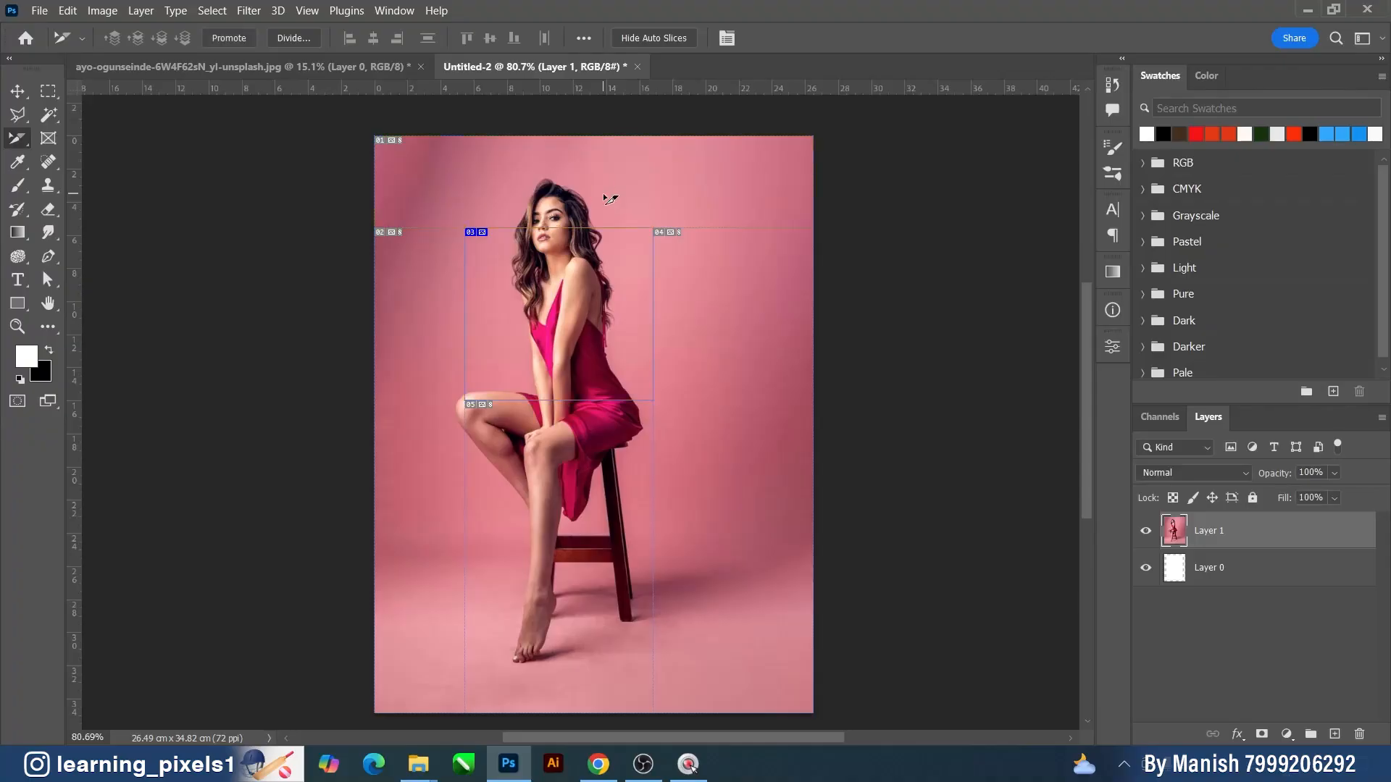
scroll(406, 193, "up", 5)
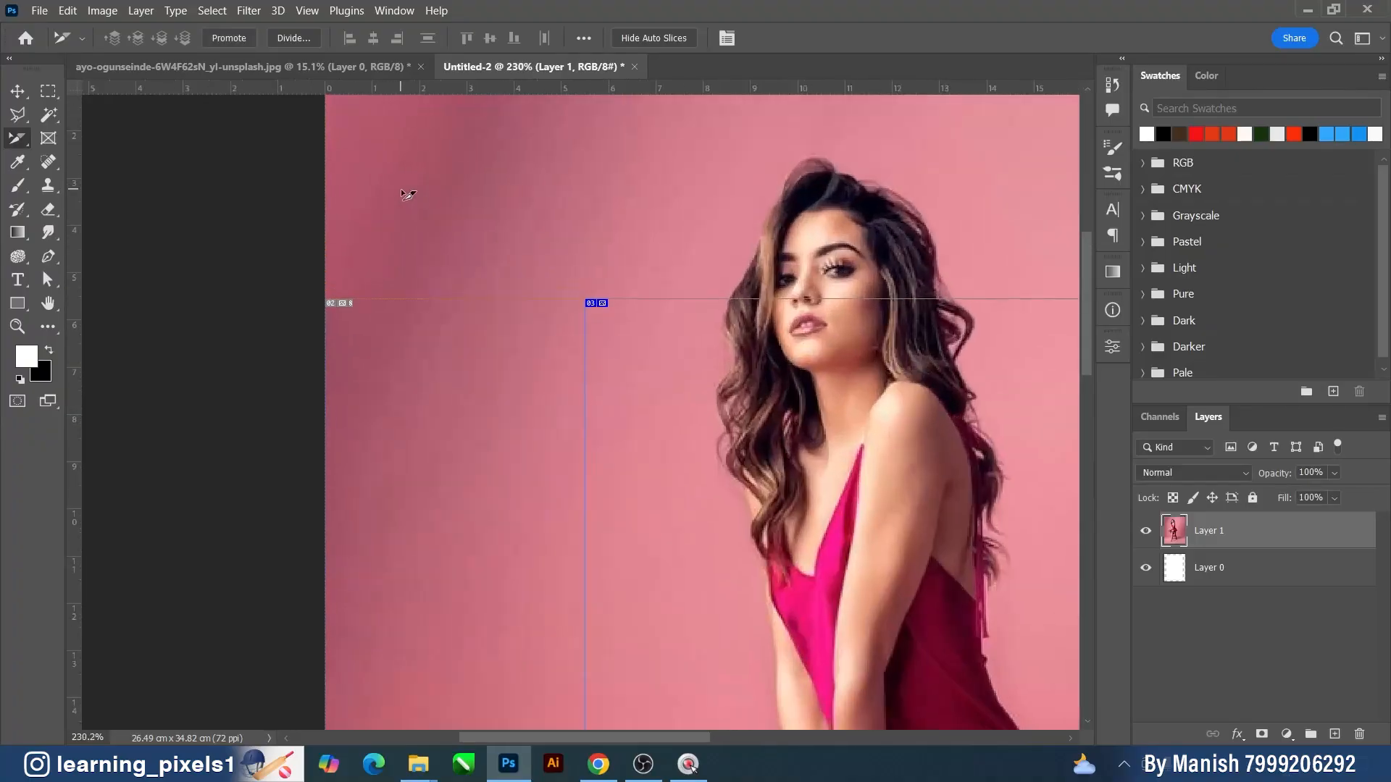
left_click(661, 396)
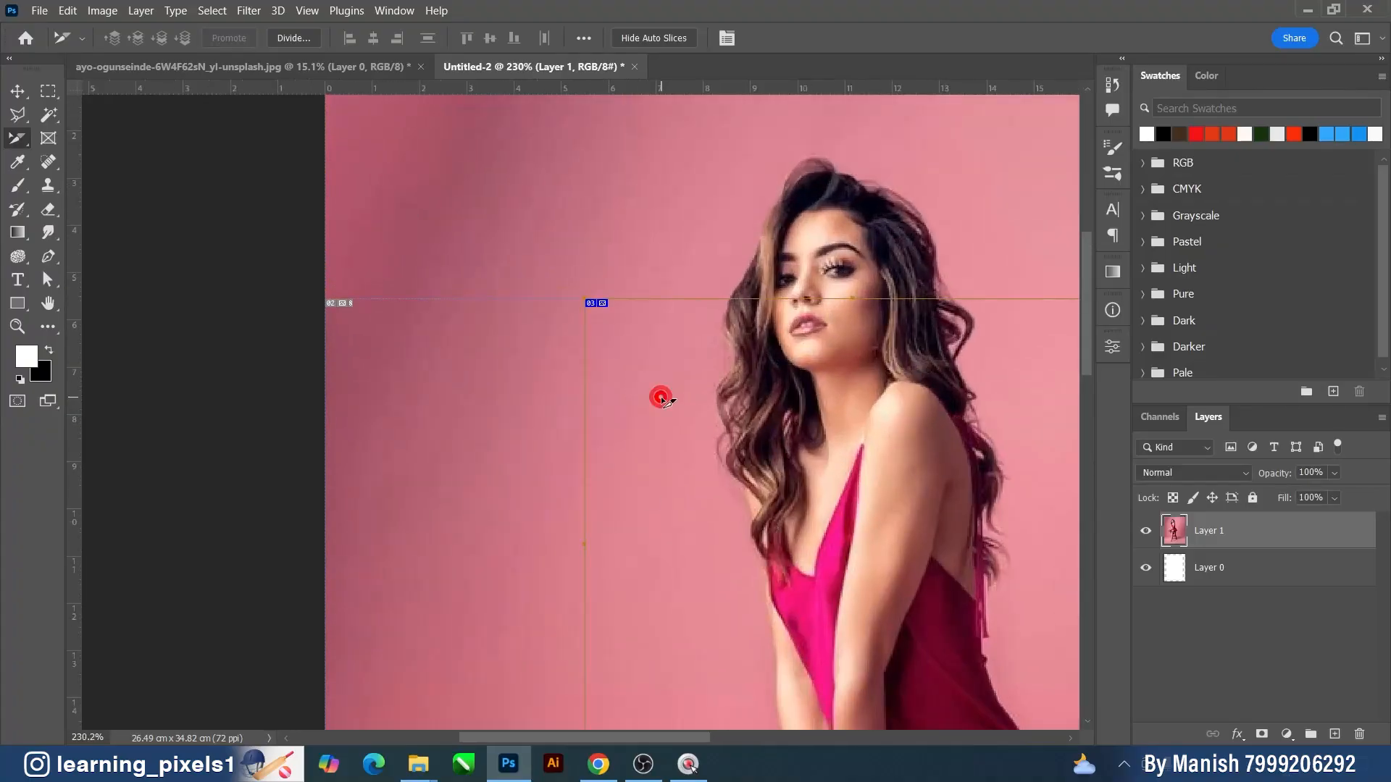
left_click(429, 204)
scroll(286, 340, "down", 1)
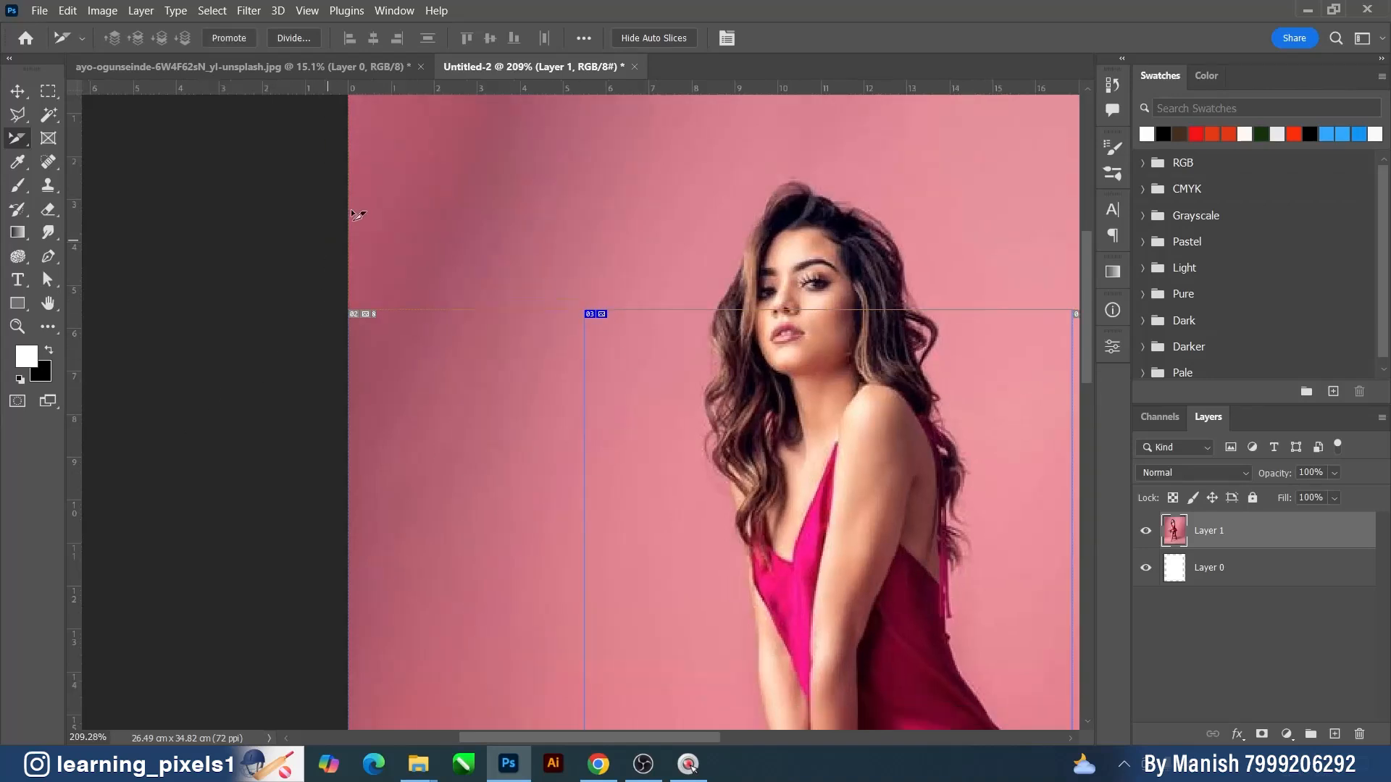
scroll(357, 216, "up", 9)
scroll(346, 251, "up", 3)
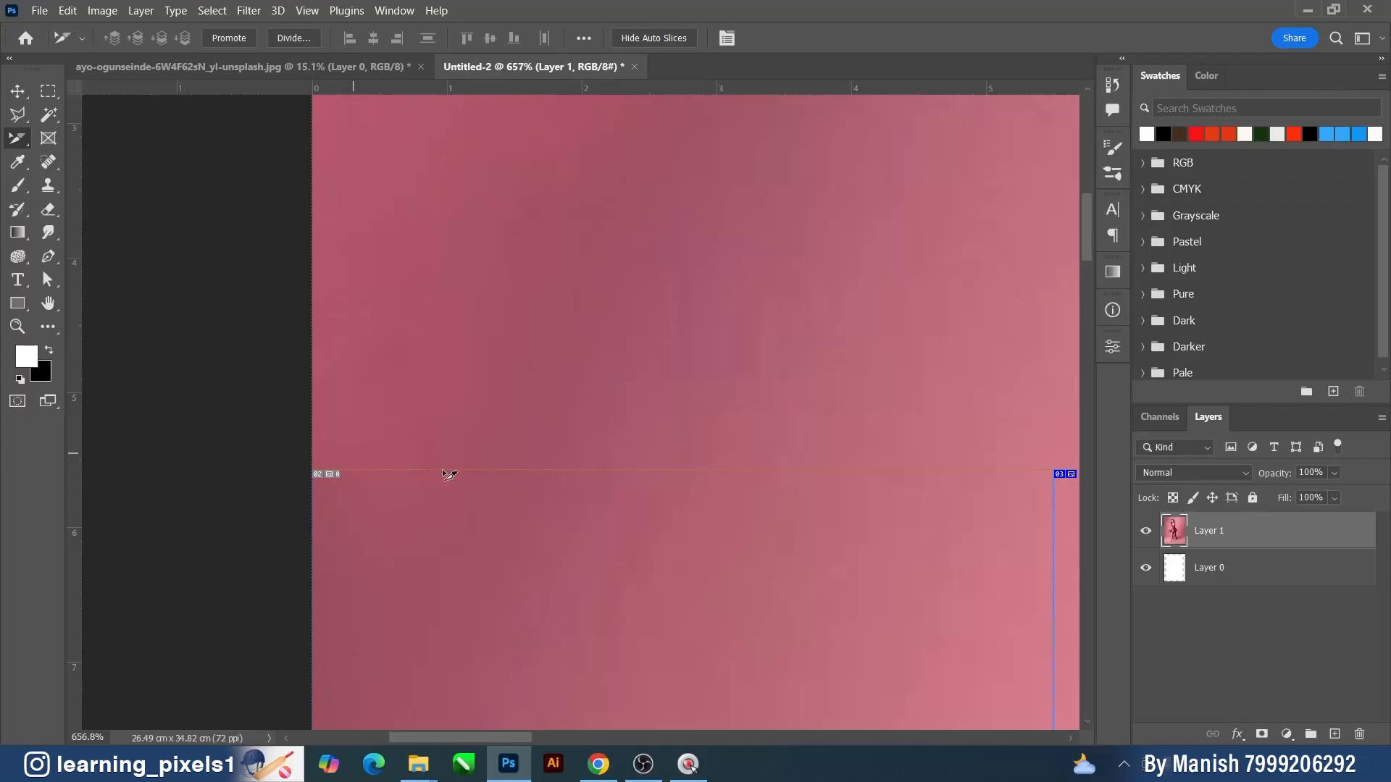
scroll(349, 264, "down", 8)
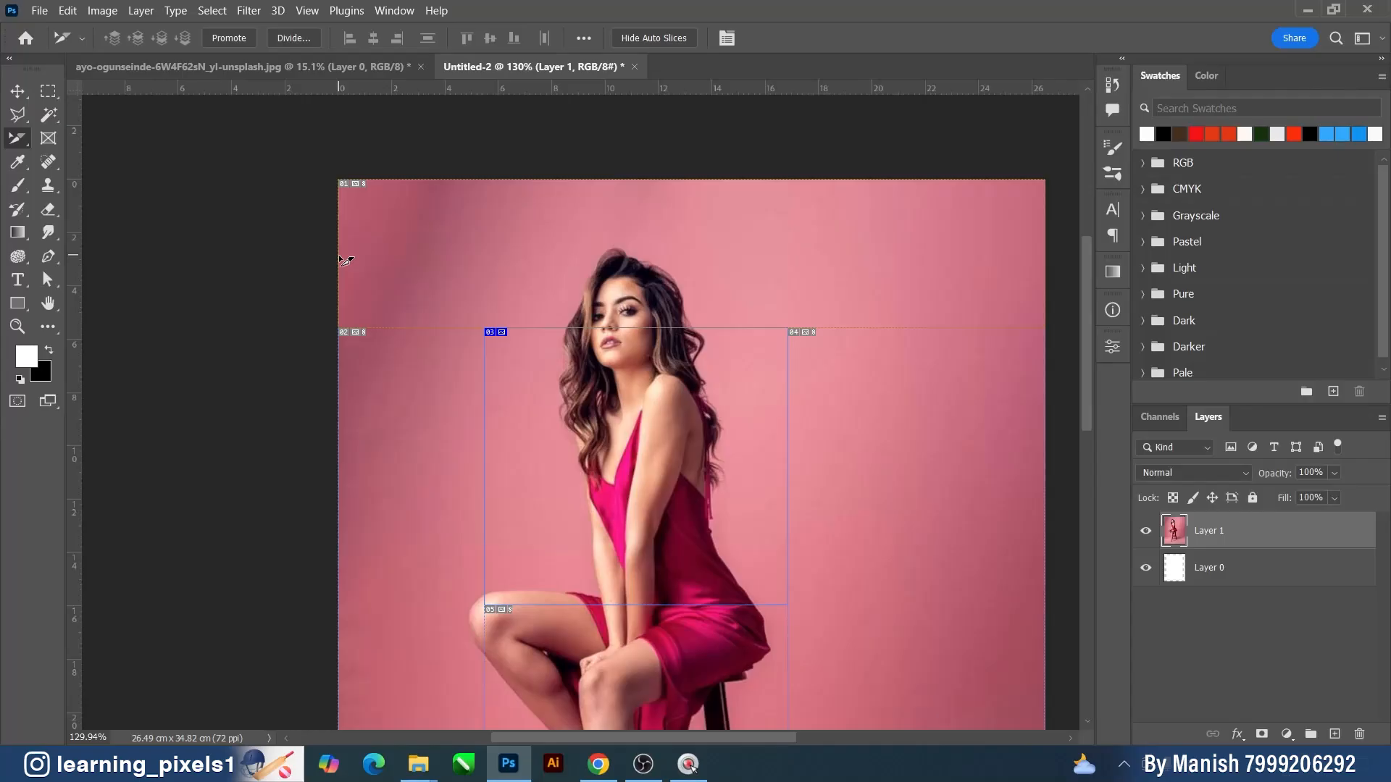
scroll(346, 260, "down", 1)
- Move slice 03 up above the woman's head, narrow it from both sides, and extend its lower edge toward her waist
left_click(590, 414)
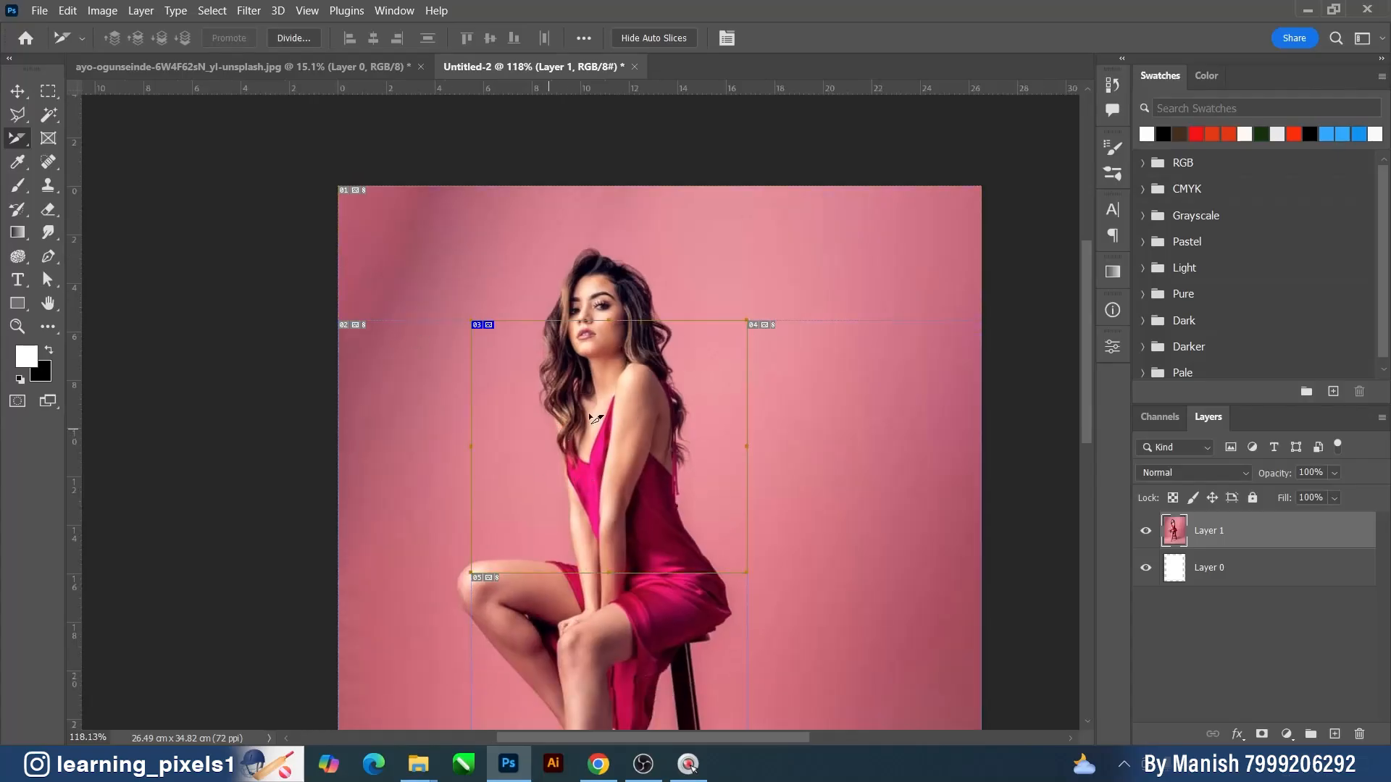
left_click_drag(609, 480, 604, 394)
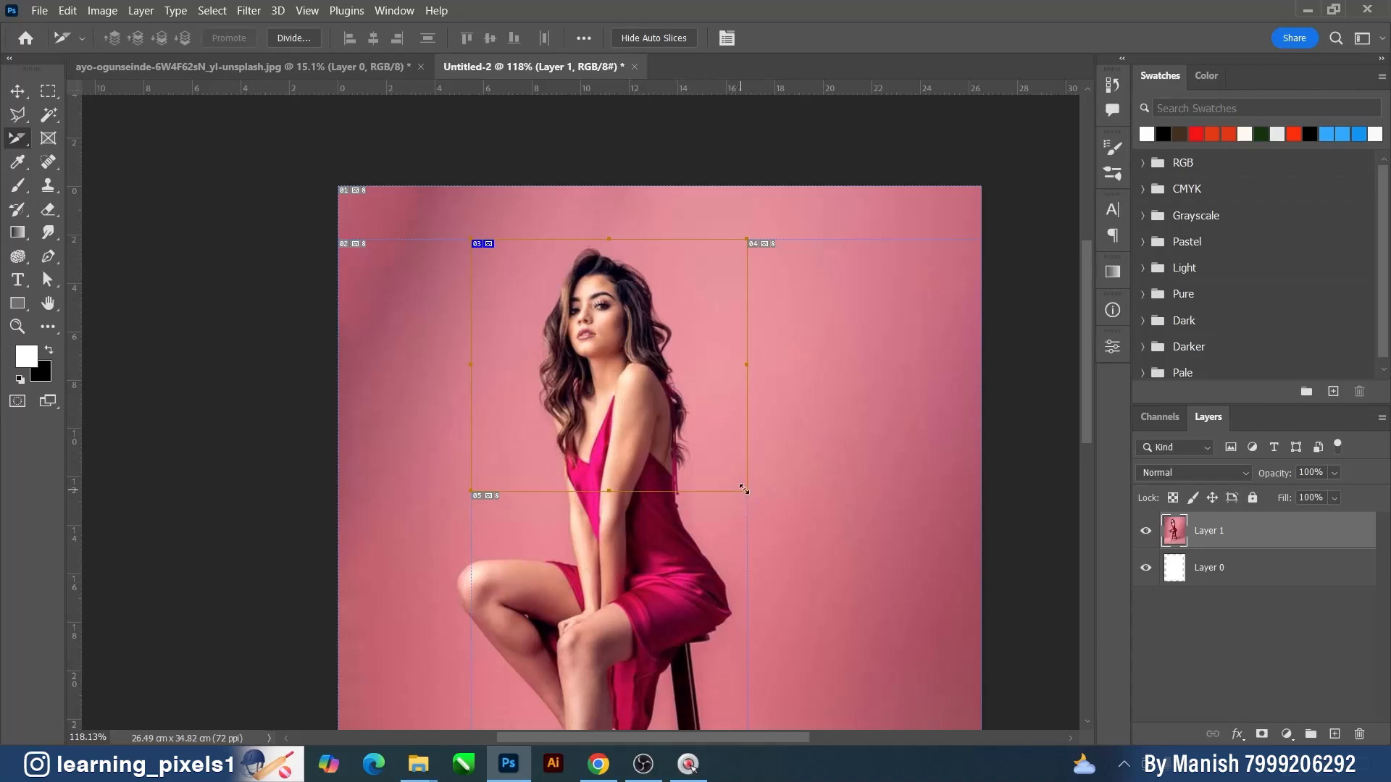
left_click_drag(744, 490, 717, 542)
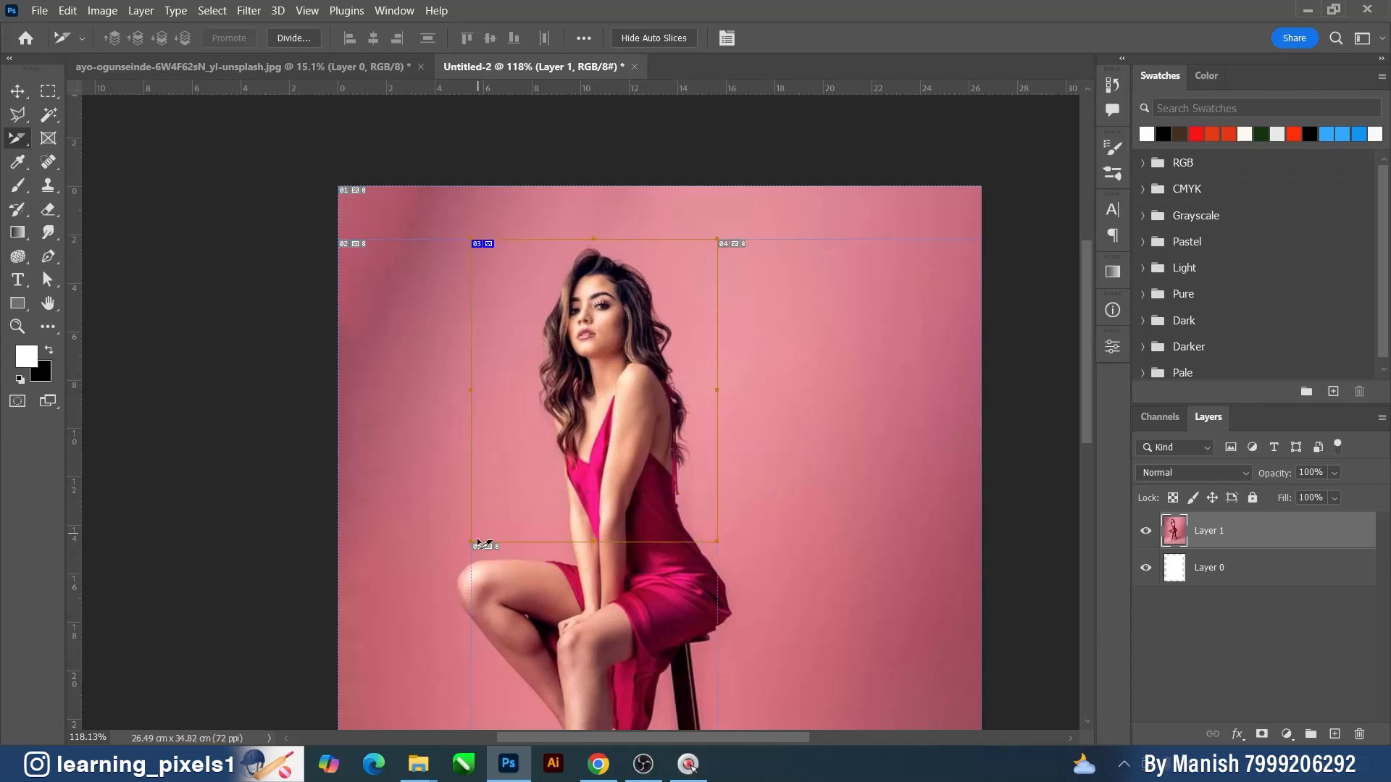
left_click_drag(478, 543, 528, 542)
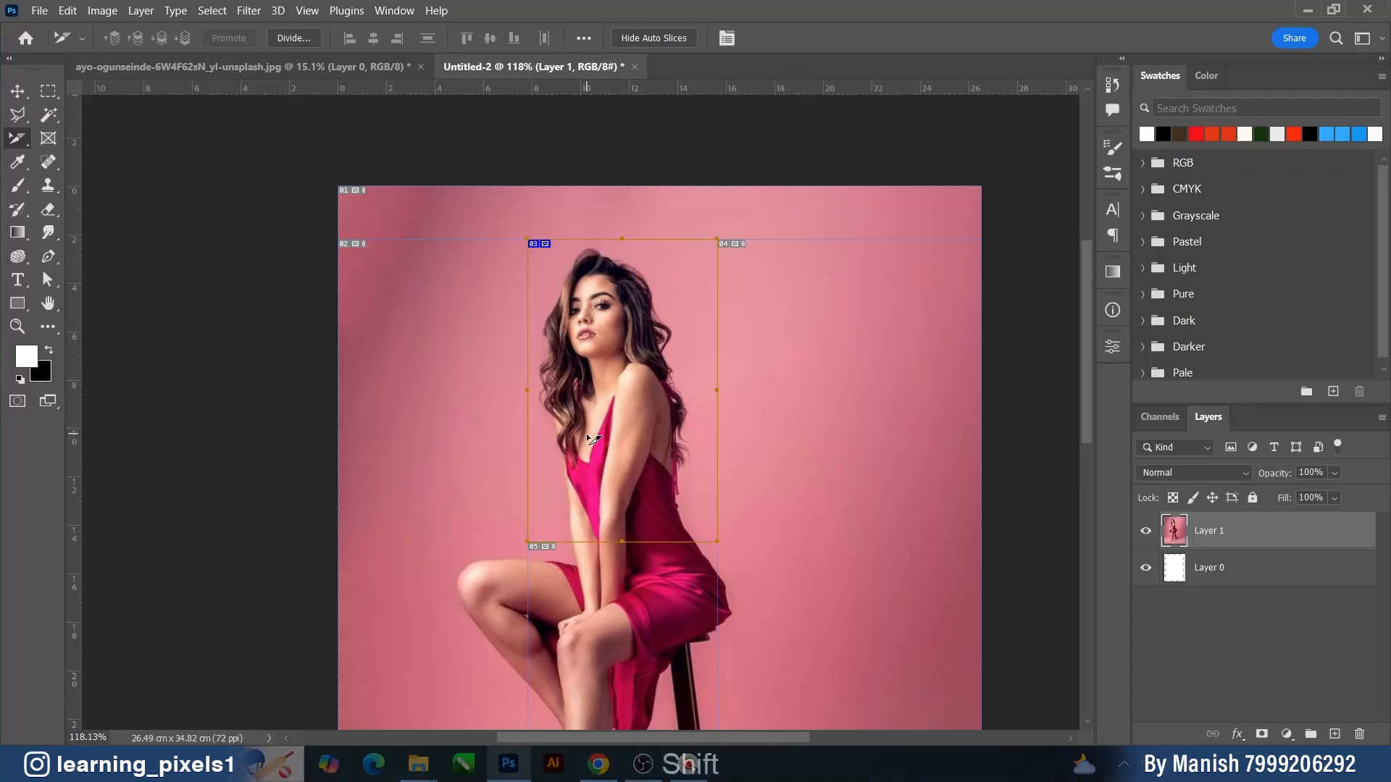
- Shift slice 03 left, enlarge it down to the woman's lap, and nudge it slightly downward
mouse_move(594, 439)
left_mouse_down()
mouse_move(754, 434)
mouse_move(791, 459)
mouse_move(590, 452)
left_mouse_up()
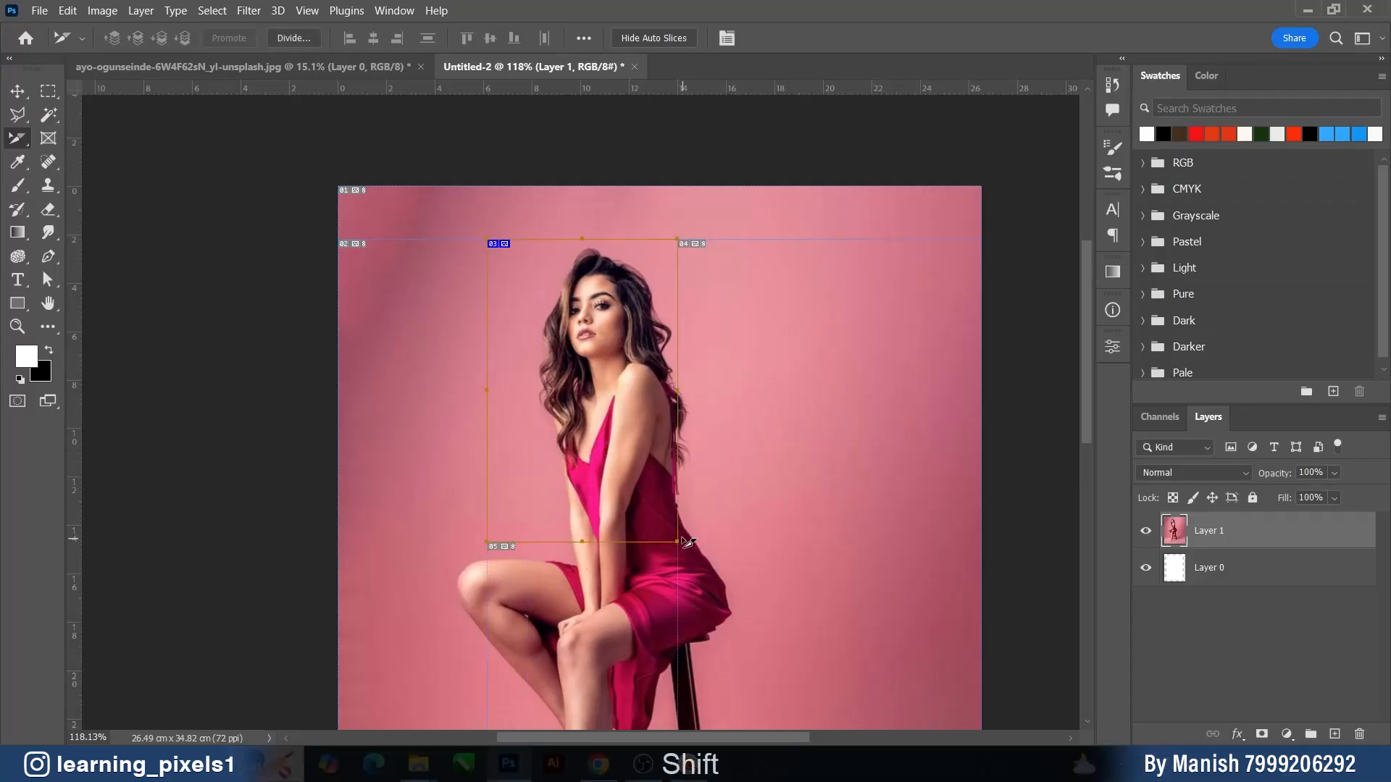
left_click_drag(675, 539, 762, 587)
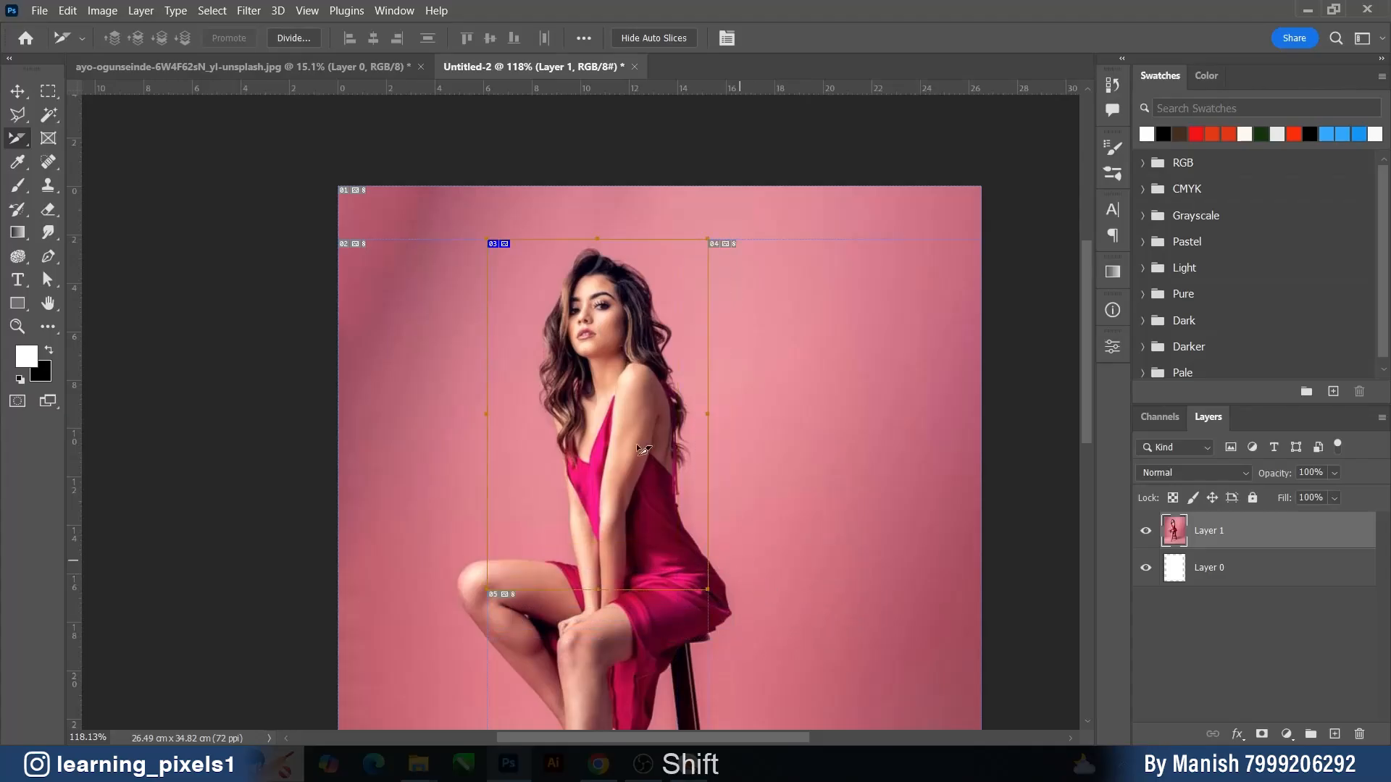
left_click_drag(638, 330, 638, 348)
- Try to select and move the auto slices 02, 04 and 01 around slice 03
left_click(415, 366)
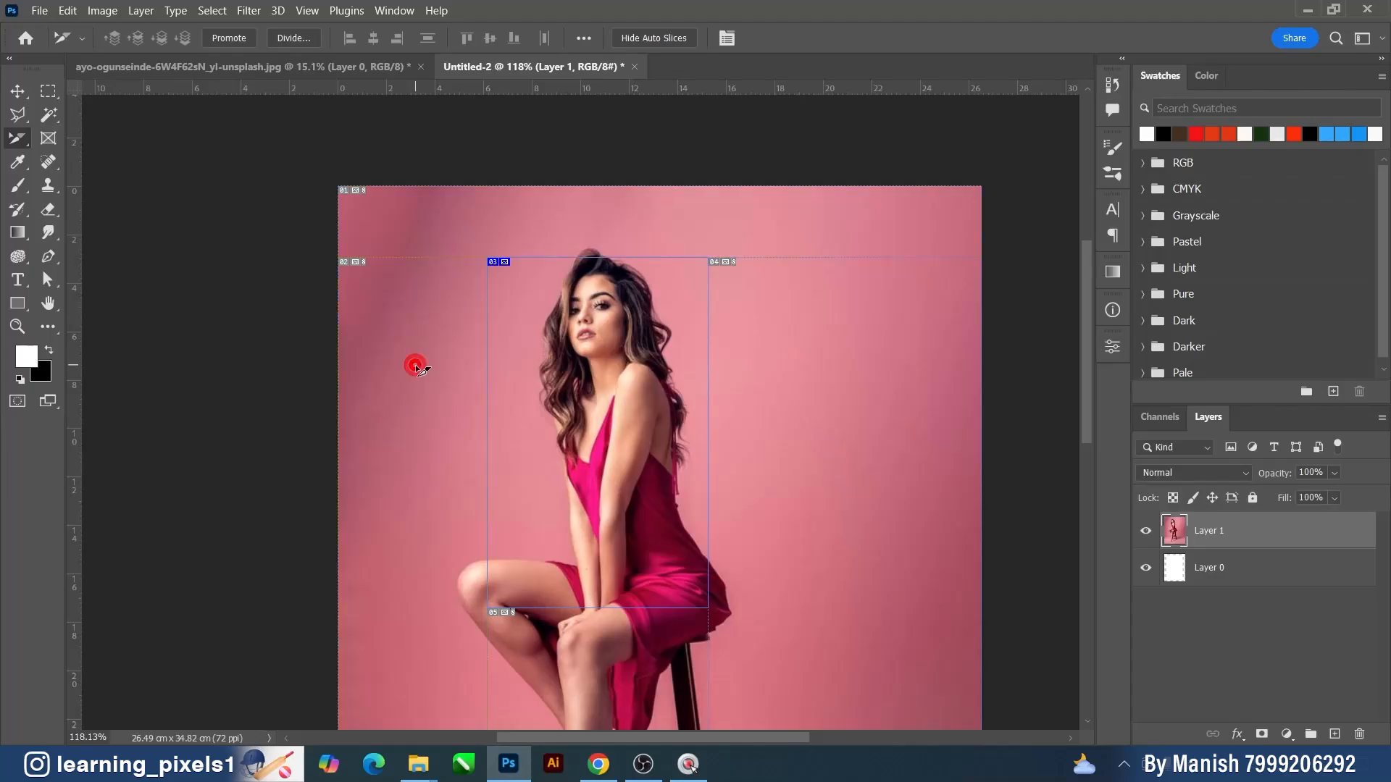
left_click(846, 327)
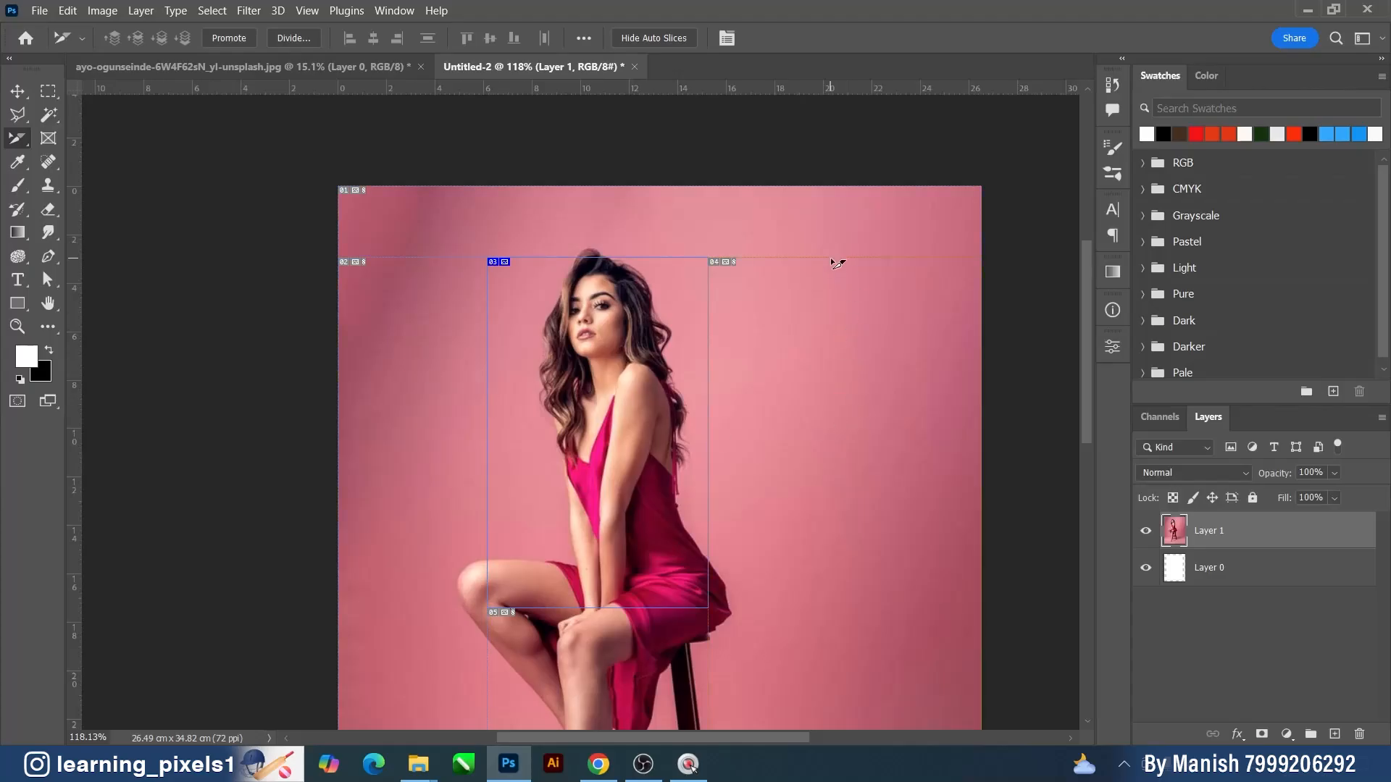
left_click_drag(834, 247, 843, 231)
- Narrow slice 03, reposition it to the right, and adjust its lower-right corner to frame the woman's head and torso
left_click_drag(707, 358, 673, 357)
left_click_drag(541, 452, 583, 454)
left_click_drag(714, 607, 719, 570)
- Promote auto slice 05 with the woman's legs to a user slice using the Slice Select Tool, and select it
scroll(513, 215, "down", 3)
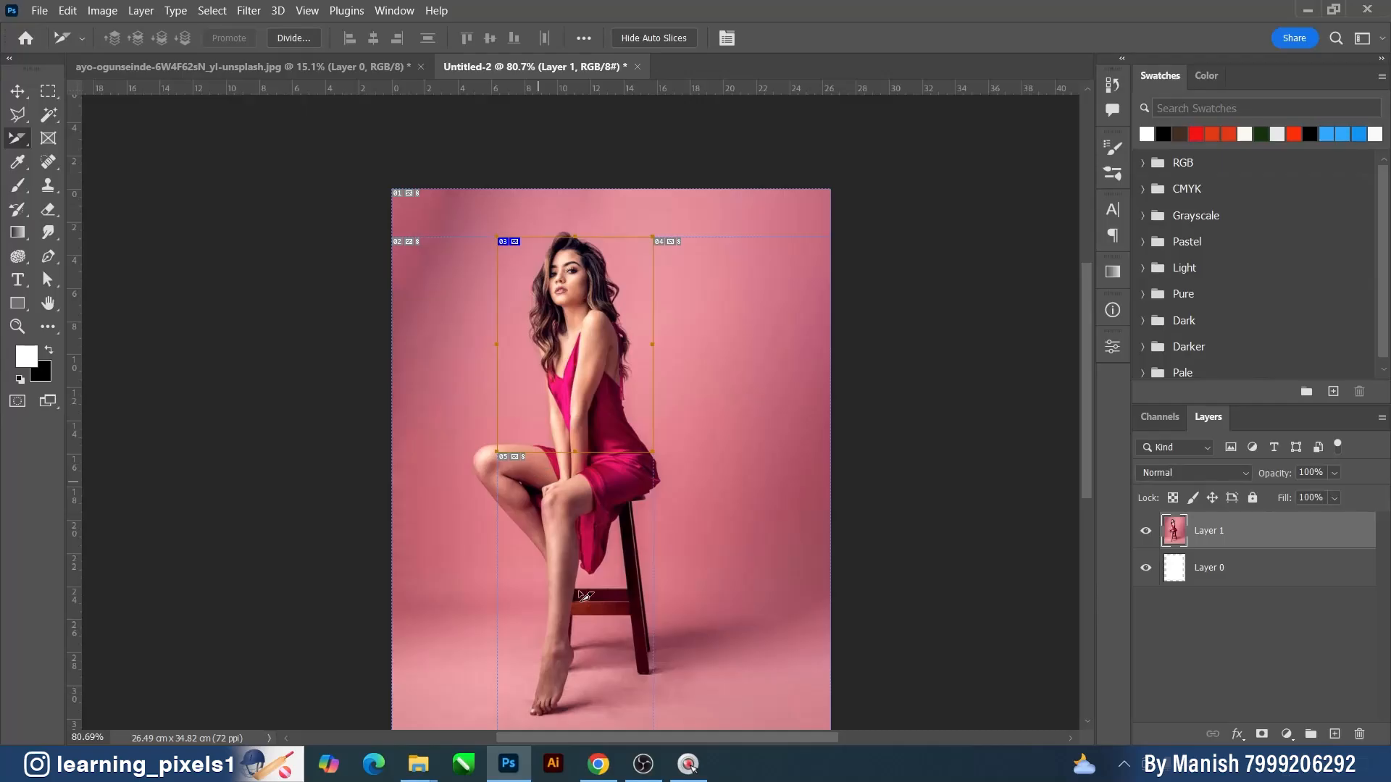
left_click(566, 498)
left_click(760, 365)
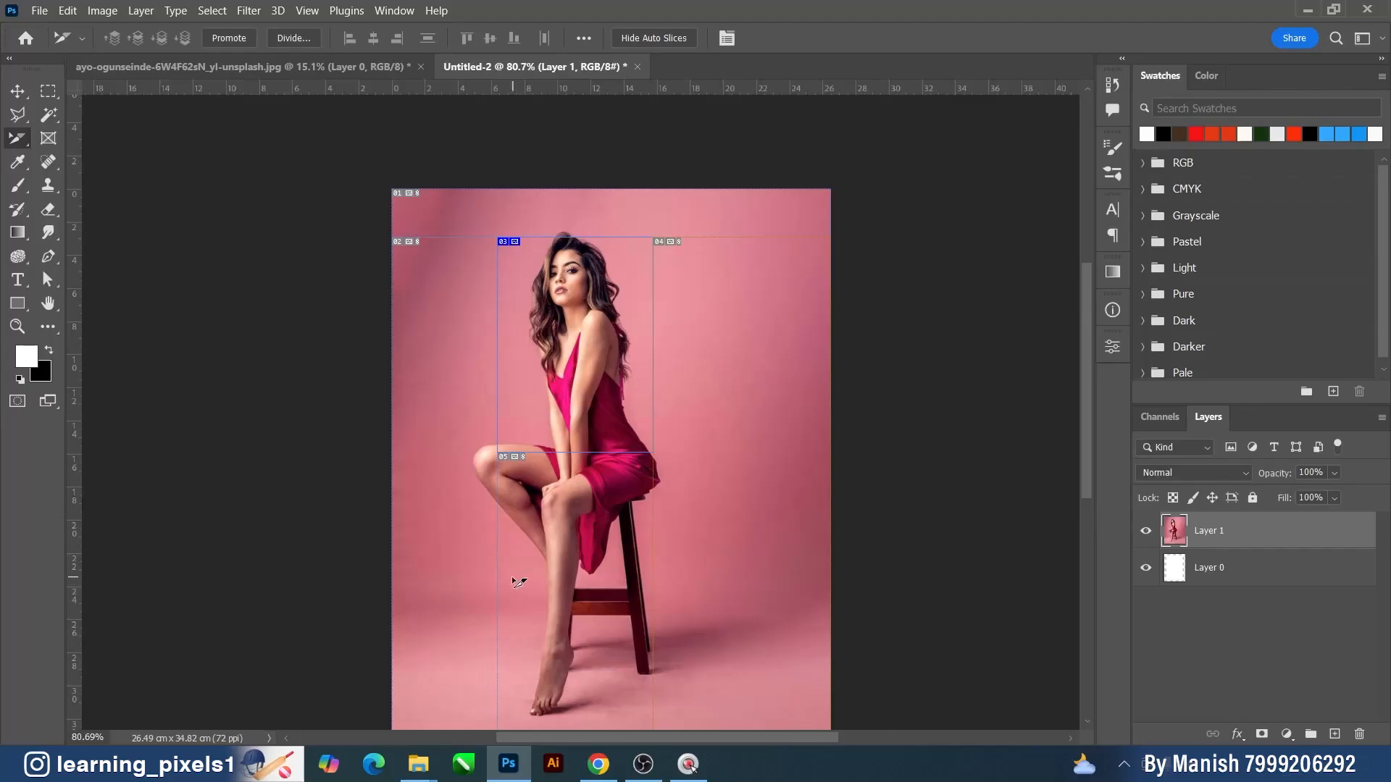
right_click(15, 145)
left_click(121, 188)
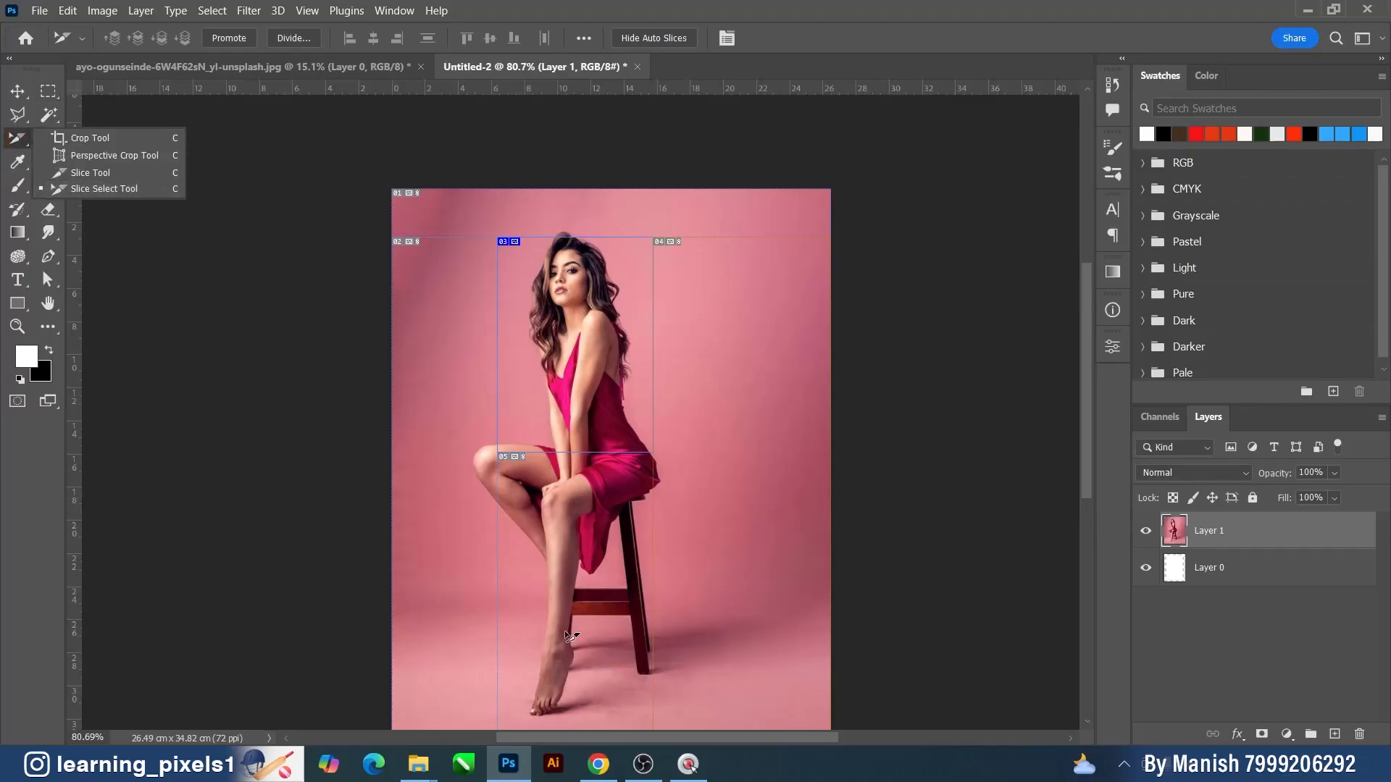
left_click(562, 517)
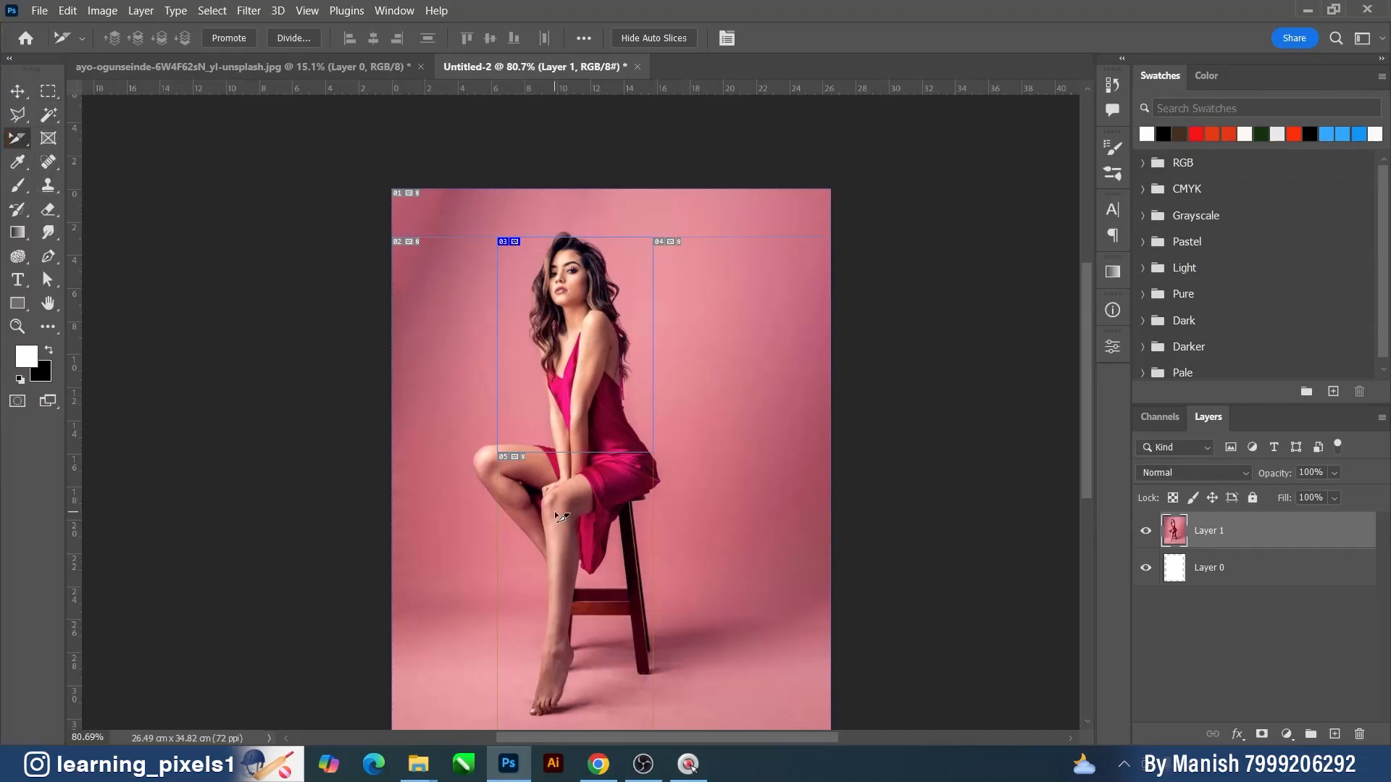
left_click(222, 41)
left_click(778, 409)
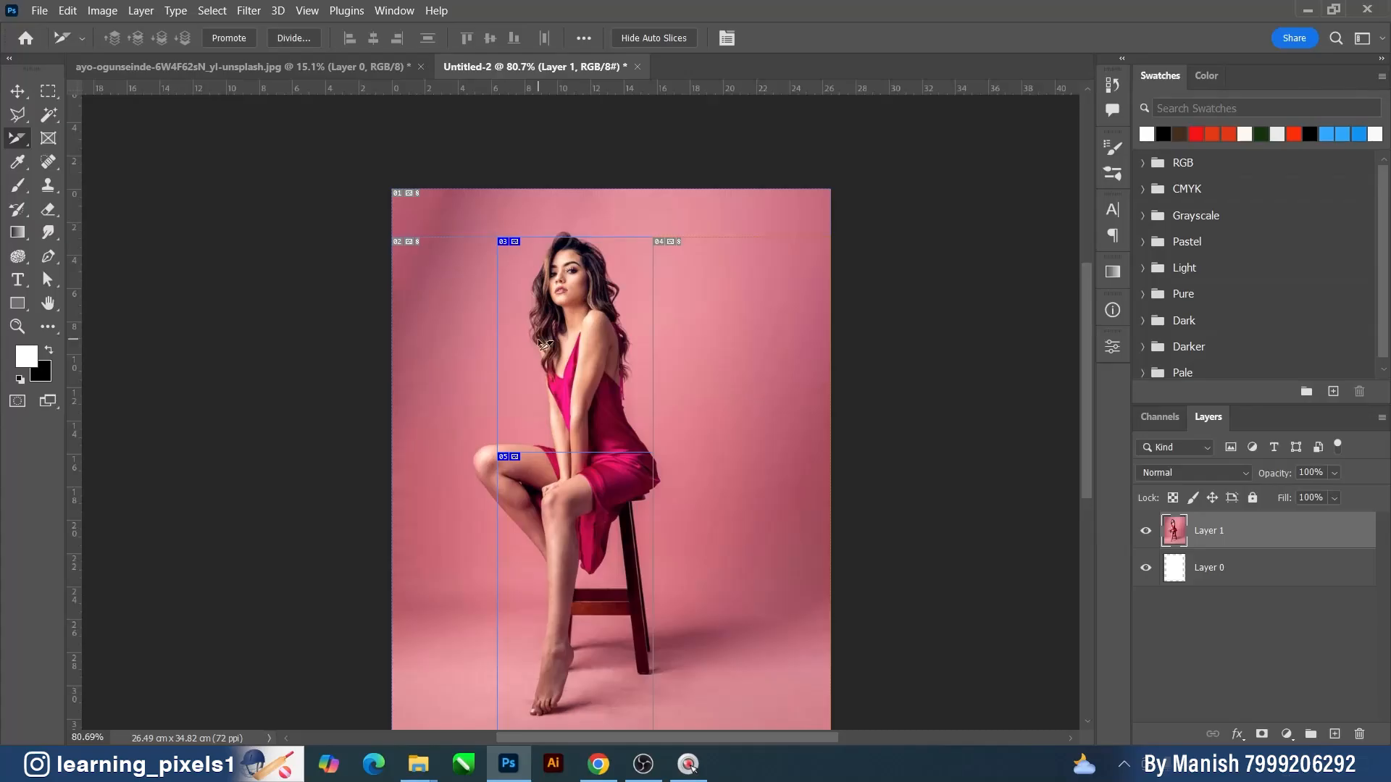
left_click(583, 548)
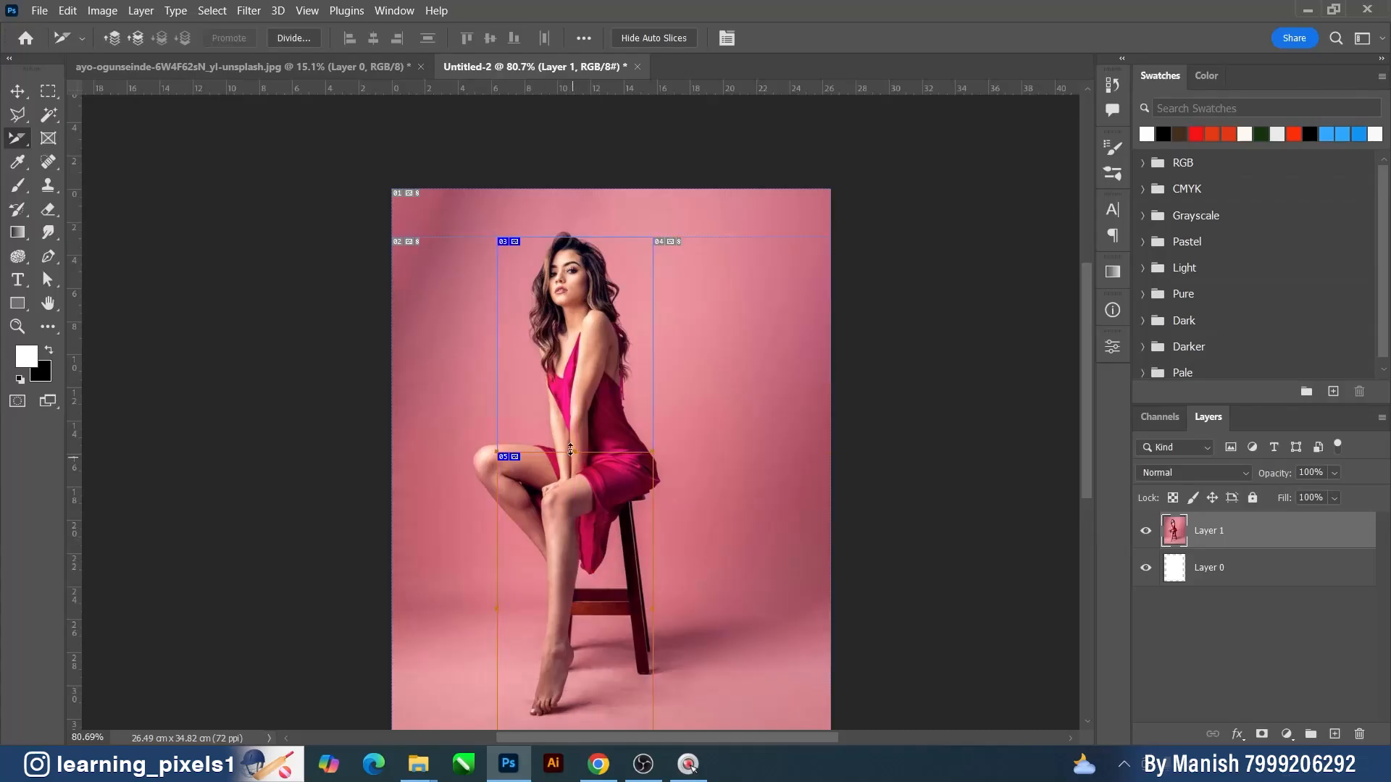
- Stretch slice 05's upper edge up over slice 03 and bring slice 05 forward in the stacking order
left_click_drag(574, 455, 576, 406)
scroll(633, 458, "up", 2)
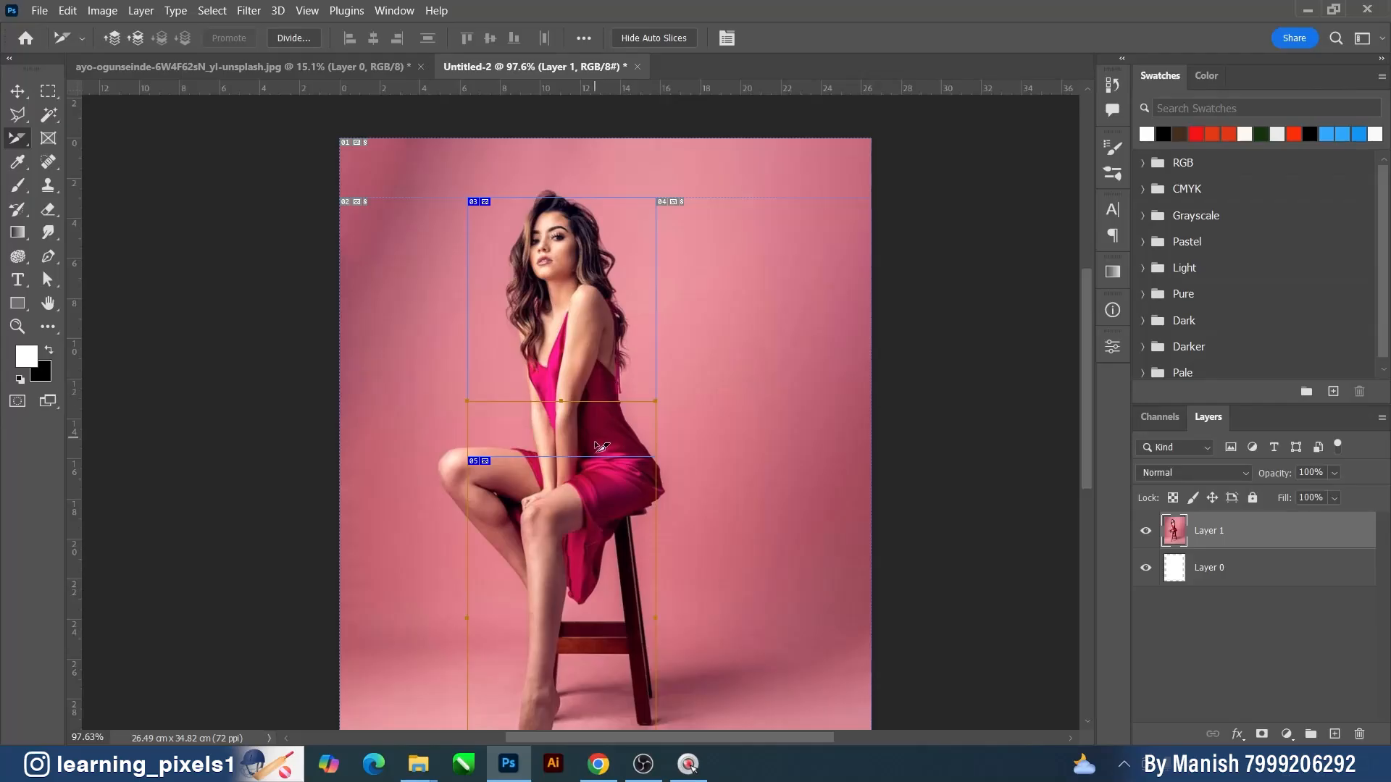
left_click(135, 42)
scroll(620, 530, "up", 1)
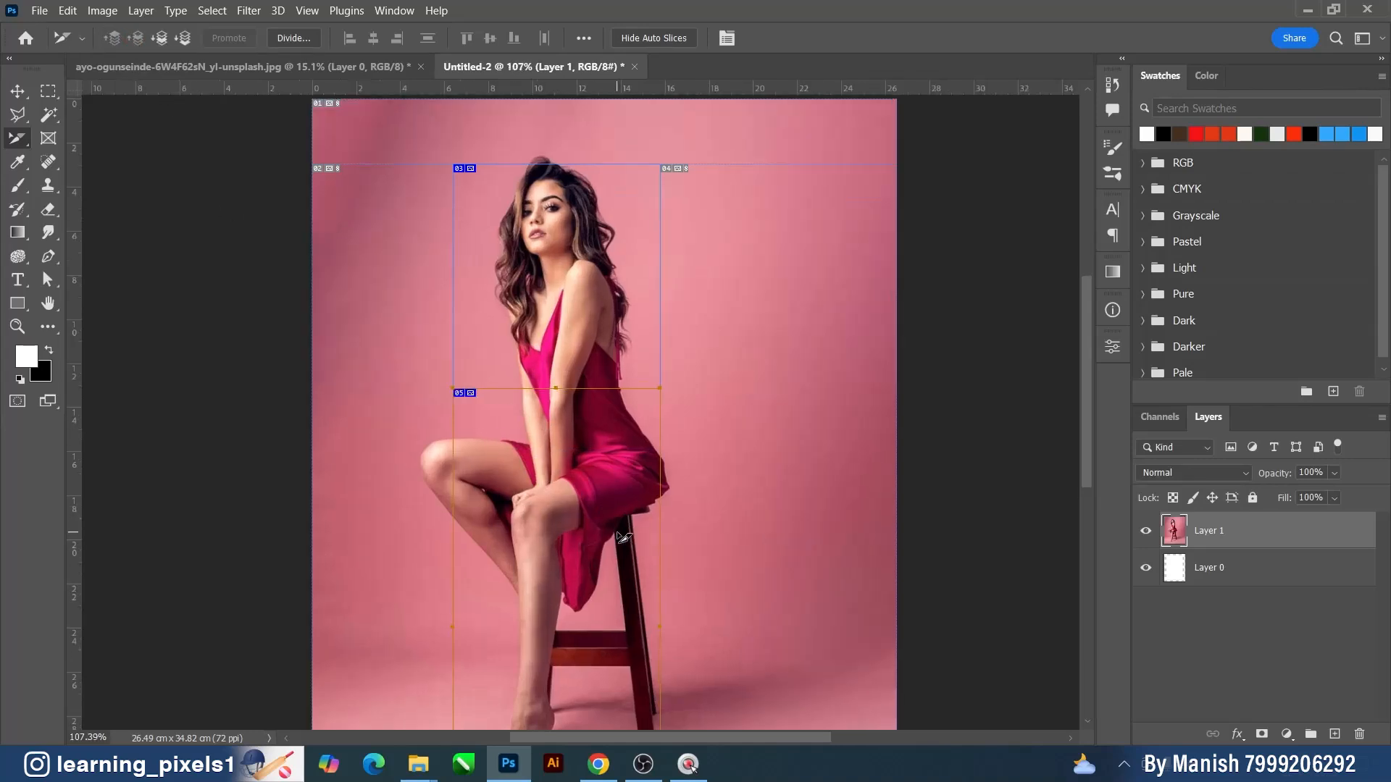
scroll(551, 348, "down", 2)
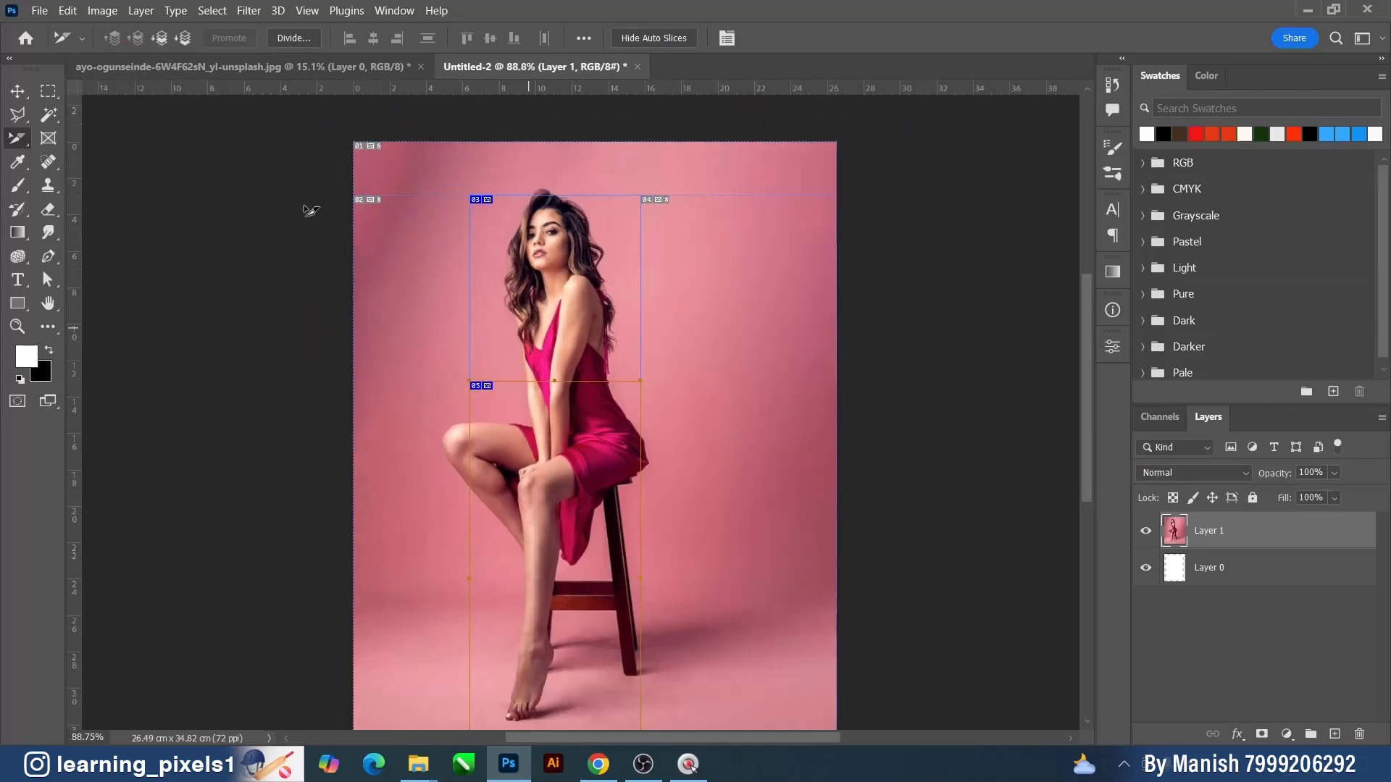
- Try the stacking-order options on slice 05, sending it behind slice 03 and bringing it back to the front
left_click(180, 39)
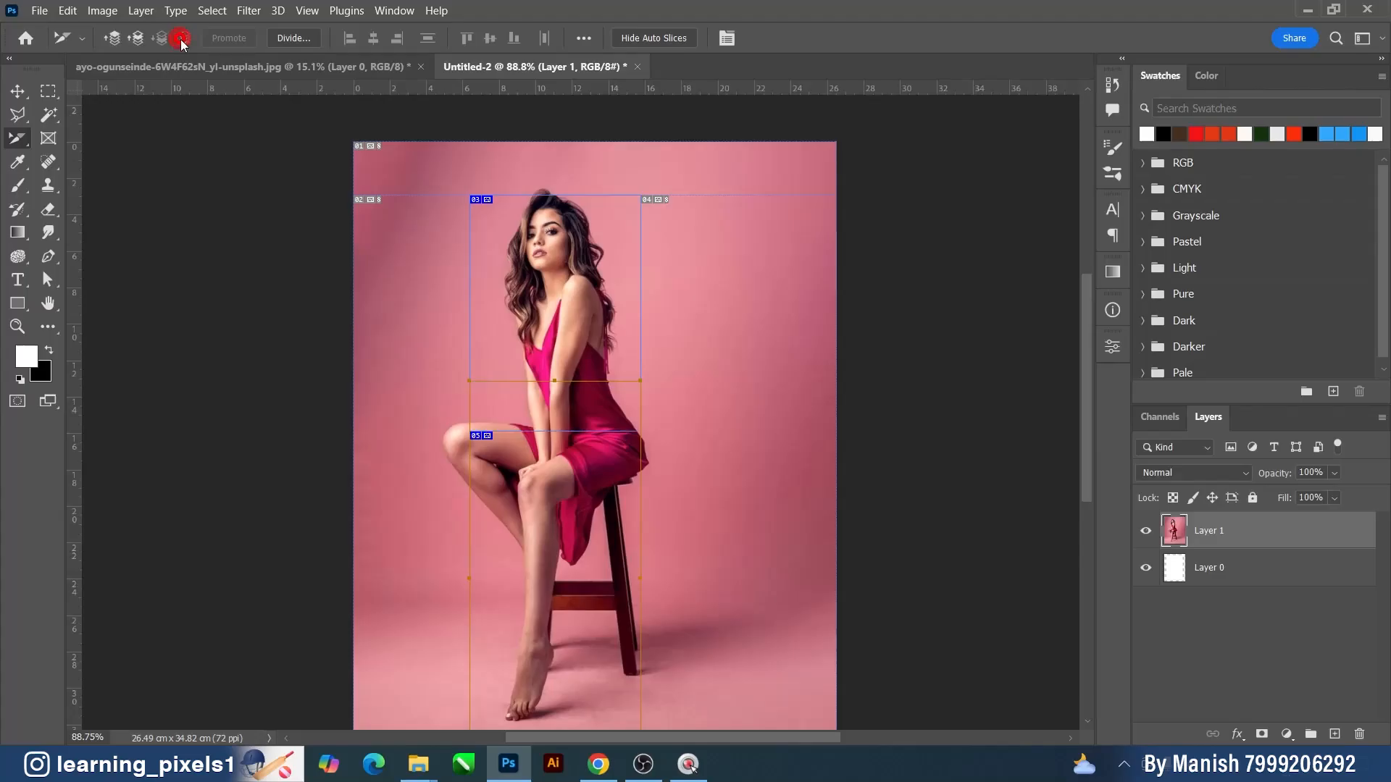
left_click(137, 42)
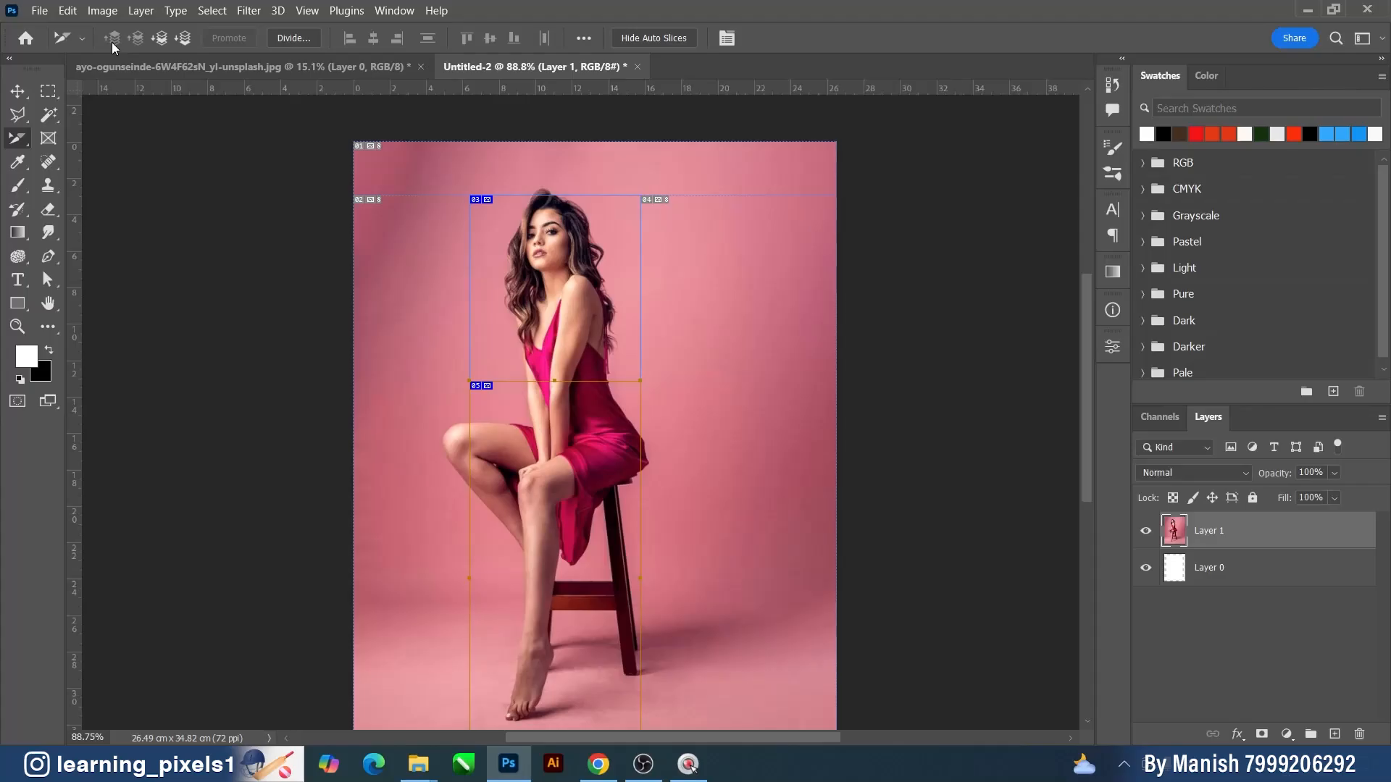
left_click(158, 40)
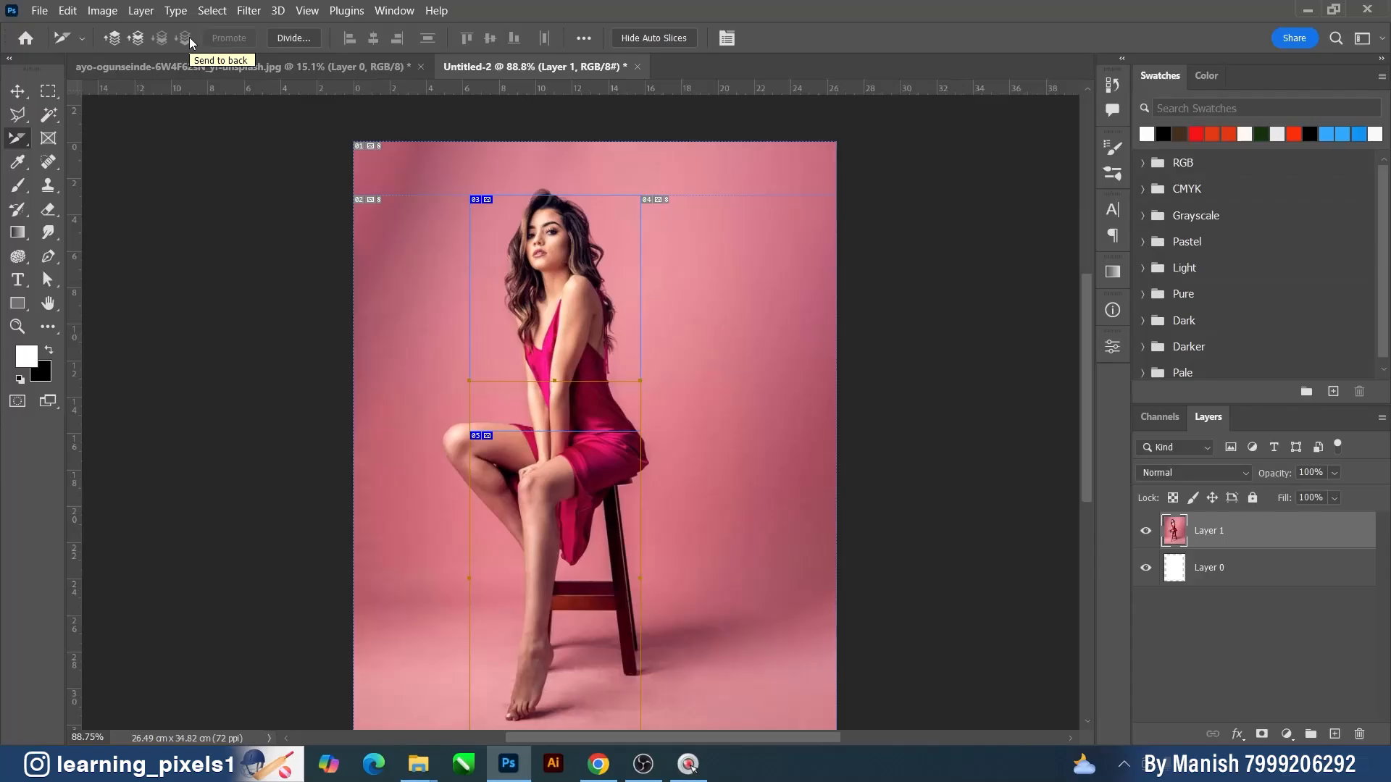
left_click(189, 37)
left_click(110, 39)
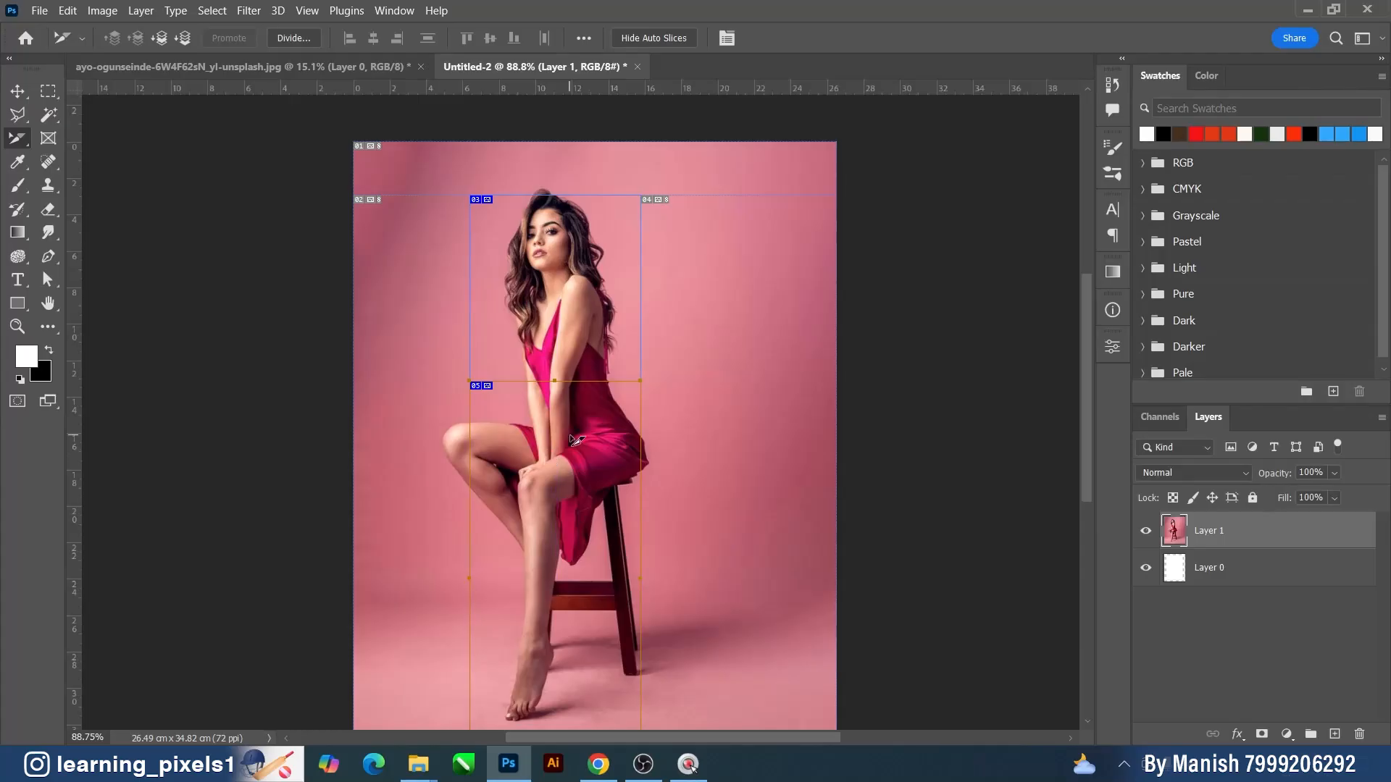
- Undo slice 05's stacking-order changes, its upper-edge resize and its promotion to a user slice
key("ctrl+z")
key("ctrl+z")
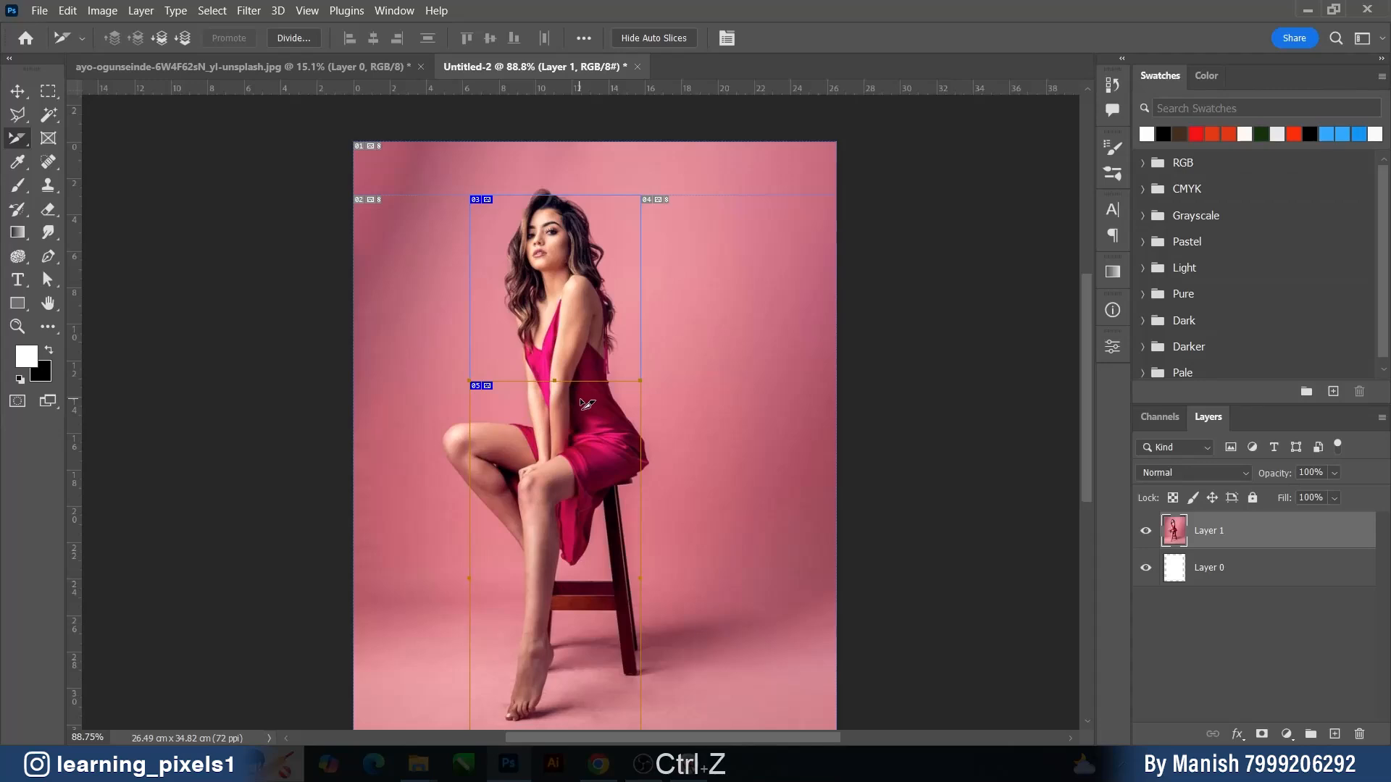
key("ctrl+z")
key("ctrl+z")
key("ctrl+z")
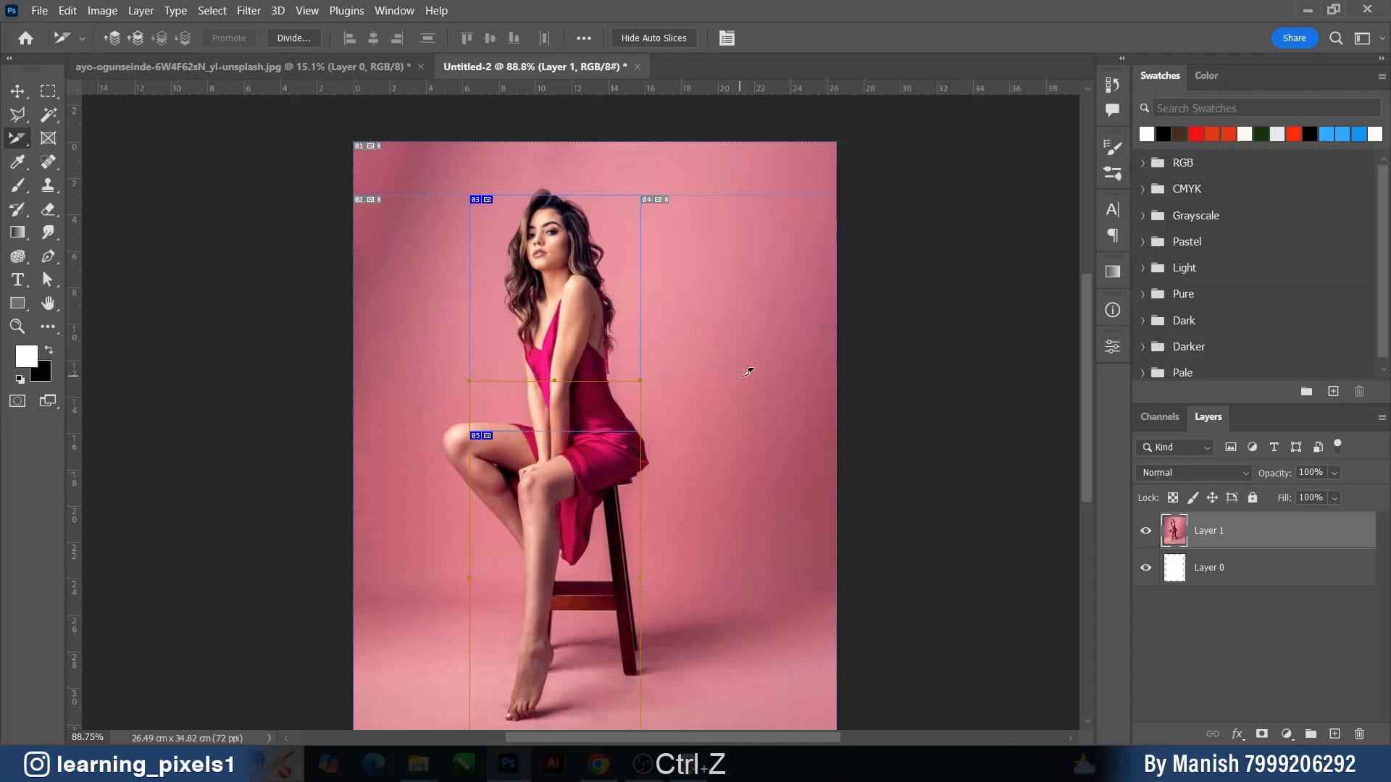
key("ctrl+z")
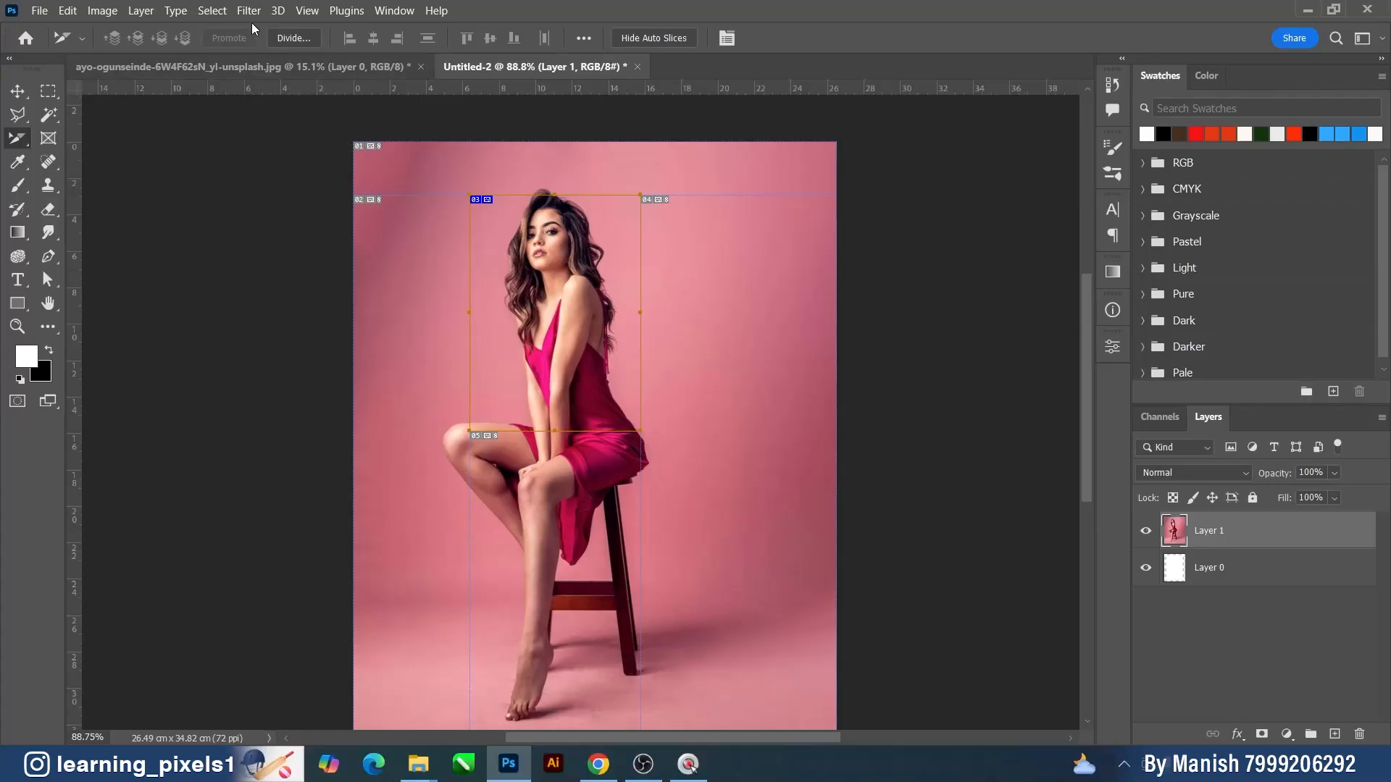
- Promote auto slice 05 to a user slice, widen it to the right, and pull its right edge partly back
left_click(581, 514)
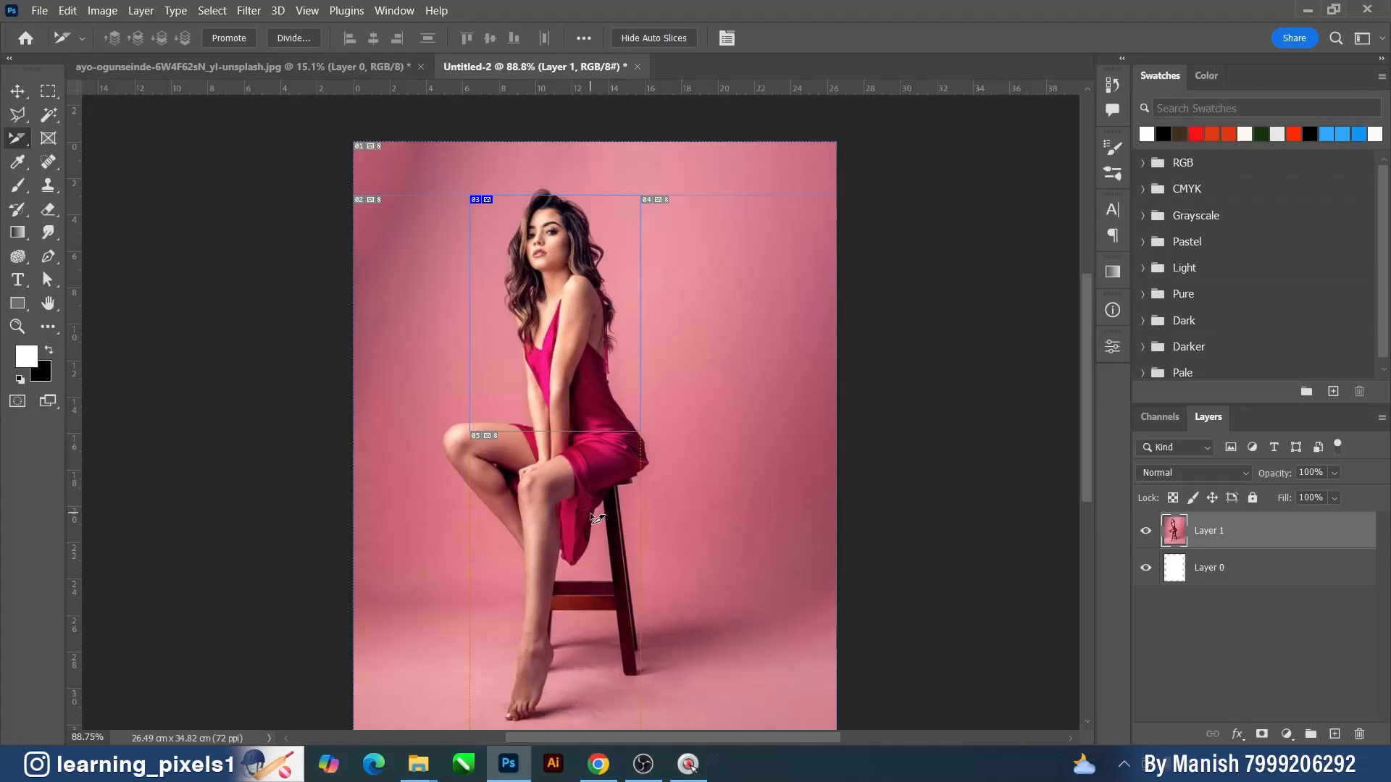
left_click(239, 39)
left_click_drag(640, 433, 744, 431)
scroll(599, 248, "down", 1)
scroll(733, 521, "up", 1)
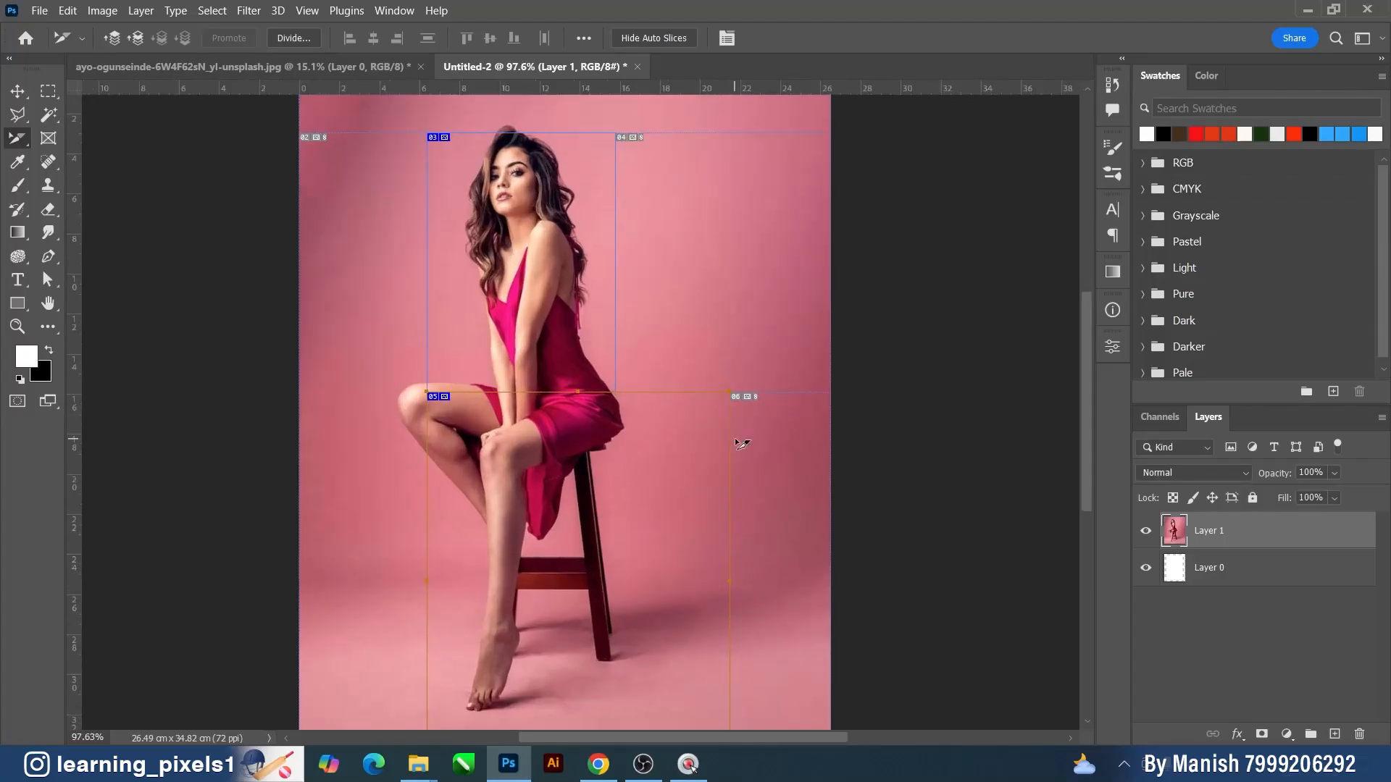
left_click_drag(728, 440, 646, 439)
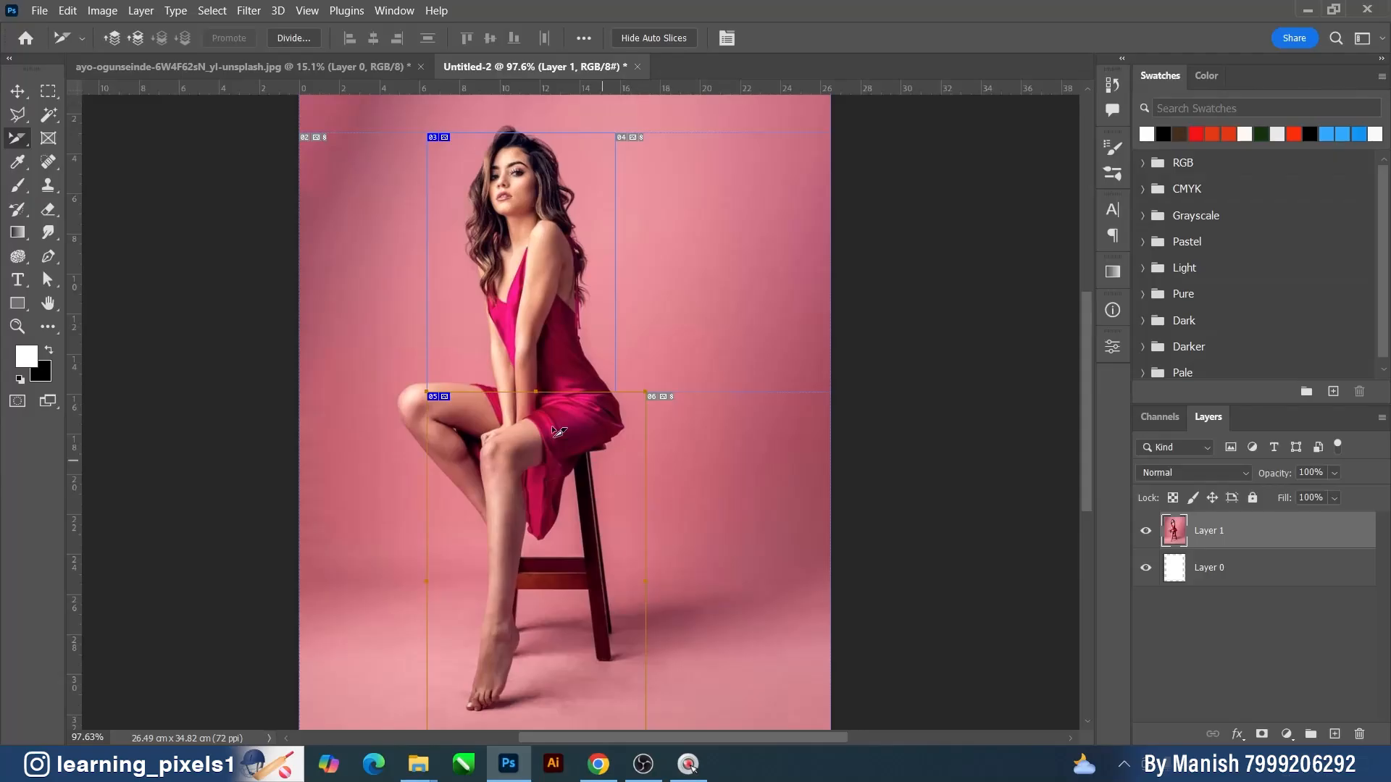
- Undo both width changes on slice 05 and its promotion to a user slice
key("ctrl+z")
key("ctrl+z")
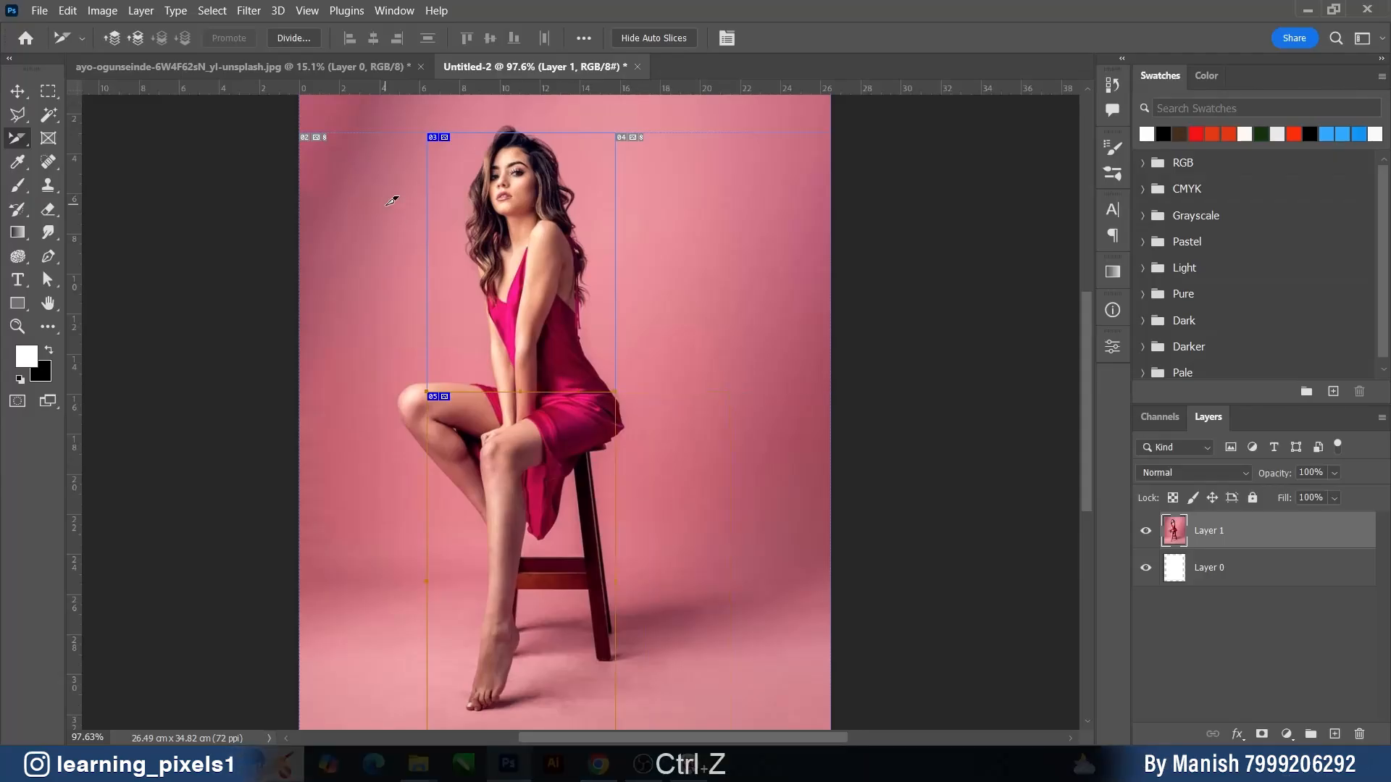
key("ctrl+z")
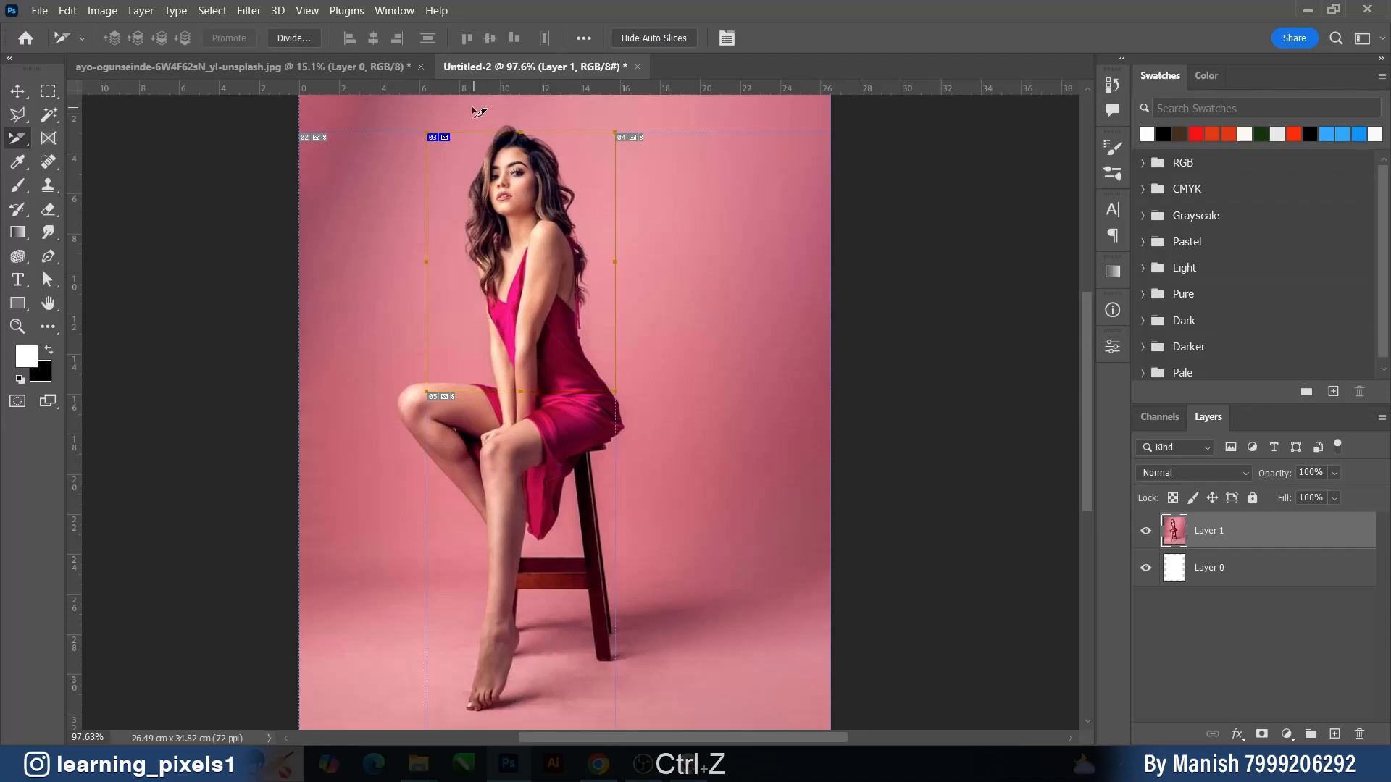
scroll(469, 113, "up", 3)
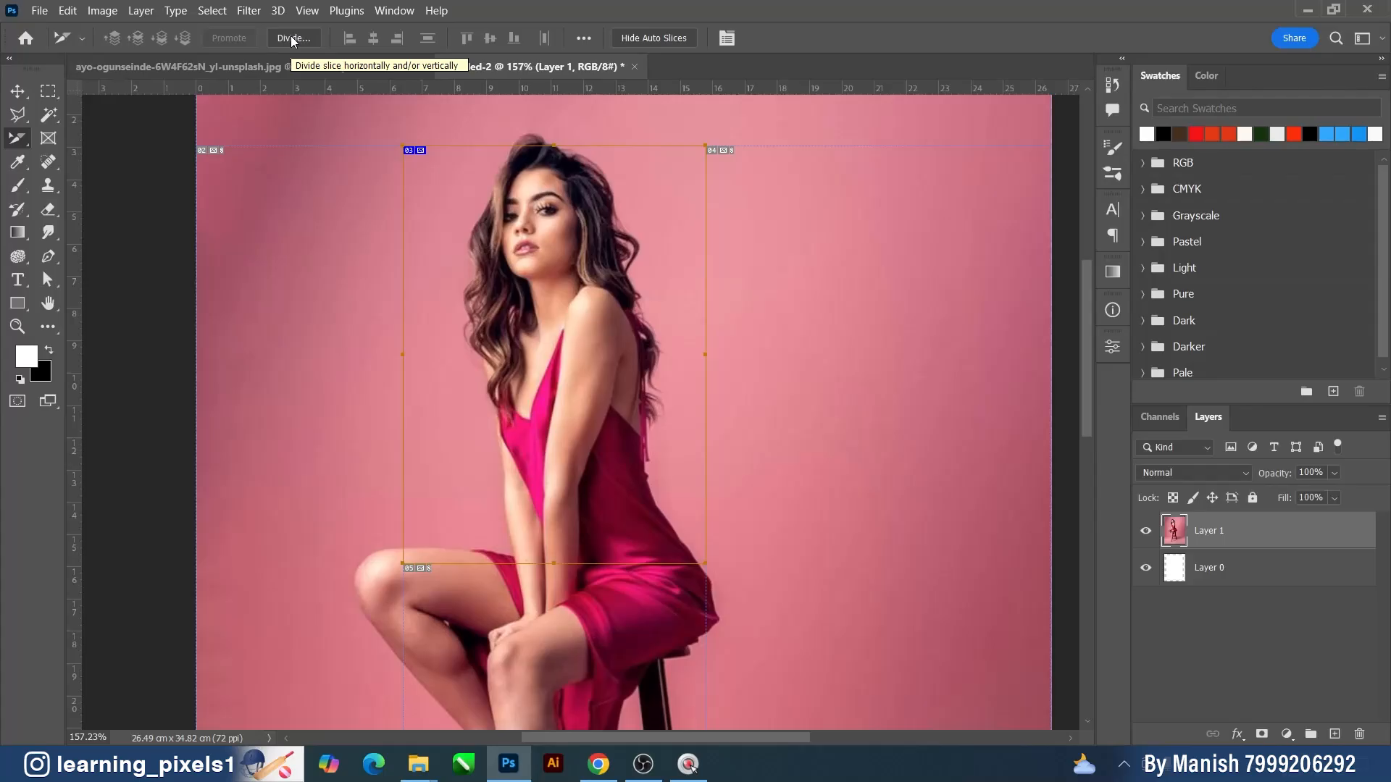
left_click(292, 39)
left_click_drag(623, 184, 823, 184)
left_click(1001, 239)
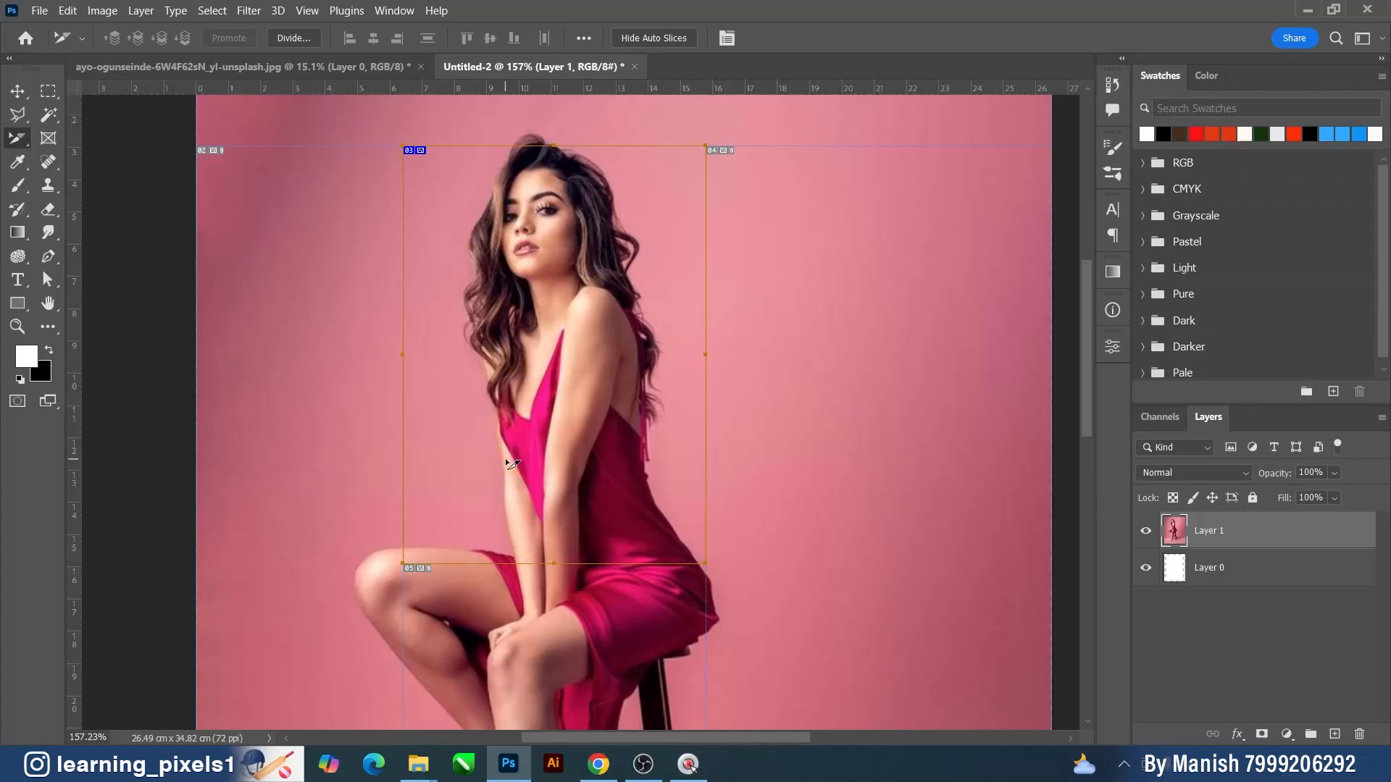
- Set slice 03 to divide evenly into 3 slices down and 3 slices across using Divide Slice
left_click(293, 38)
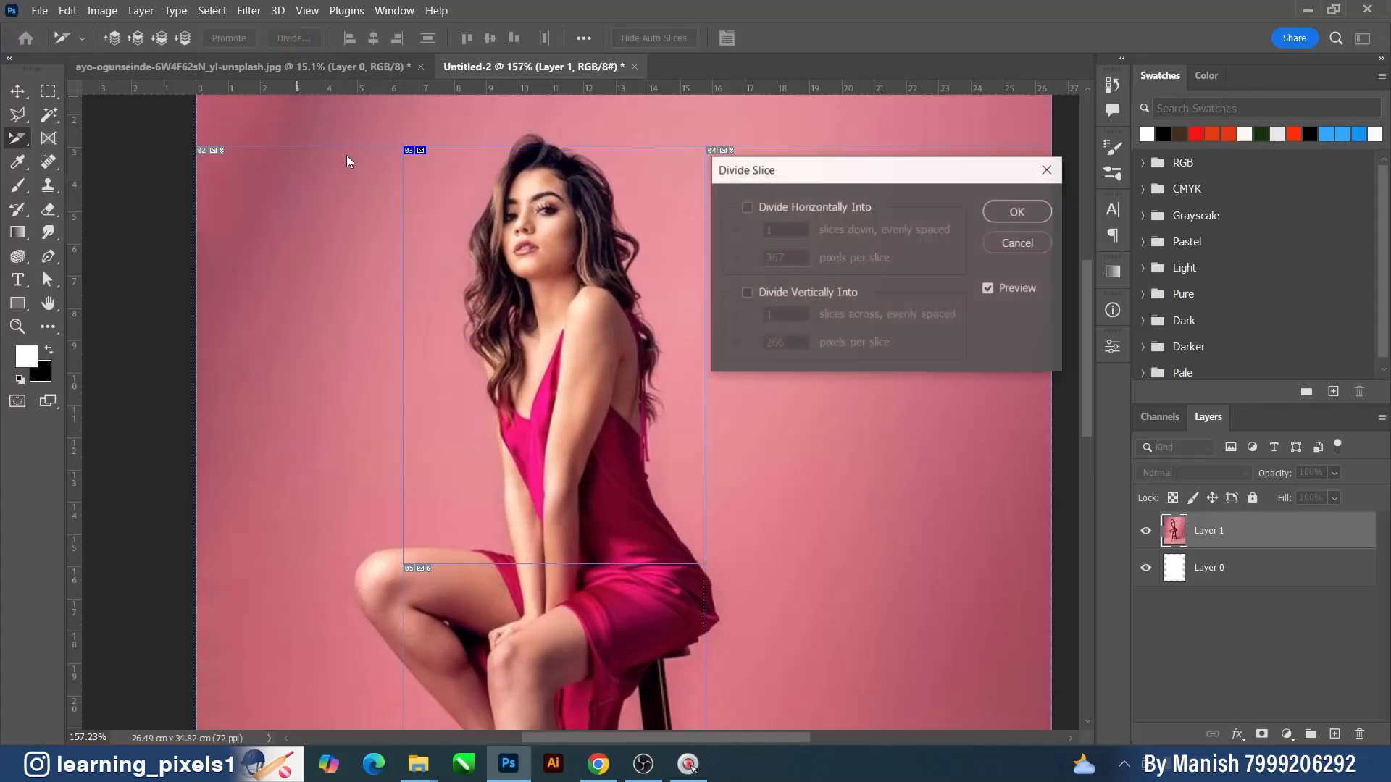
left_click(804, 209)
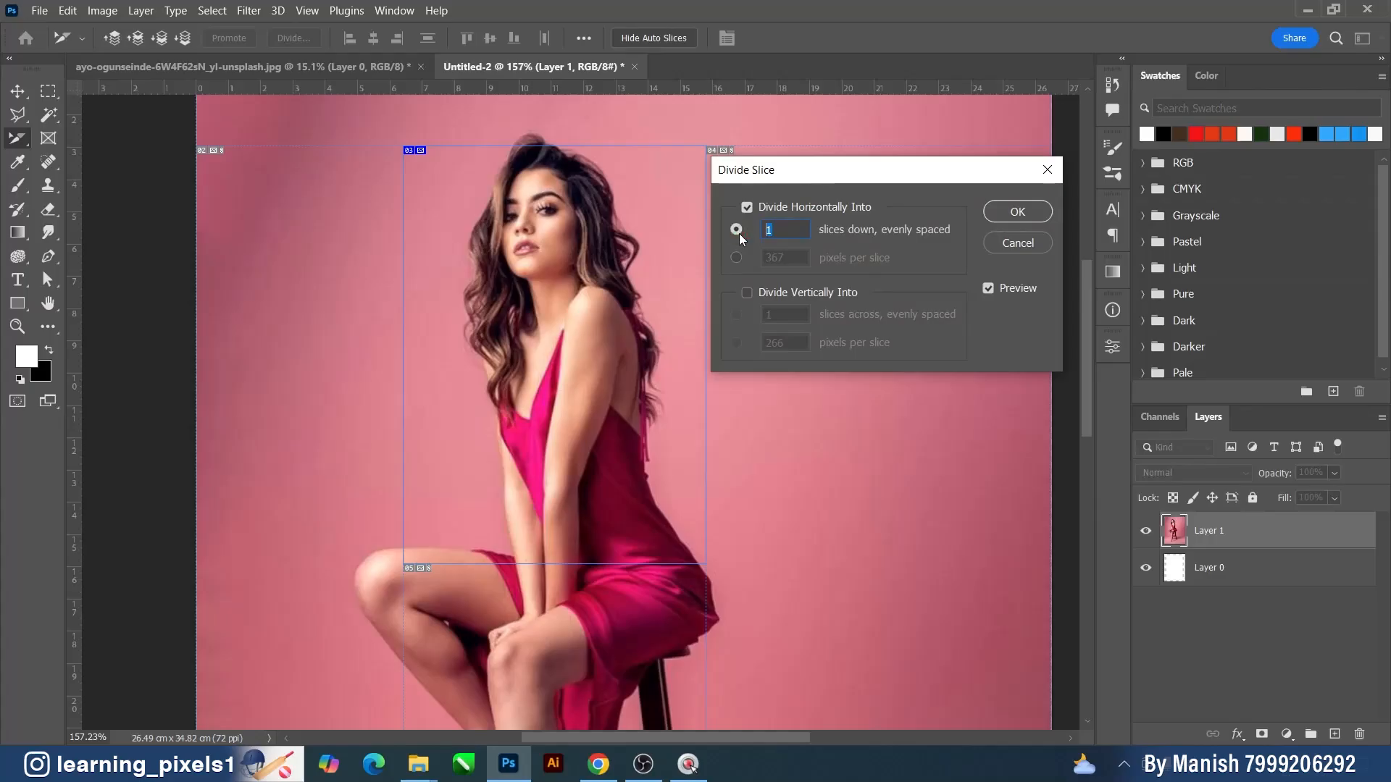
type("3")
key("Up")
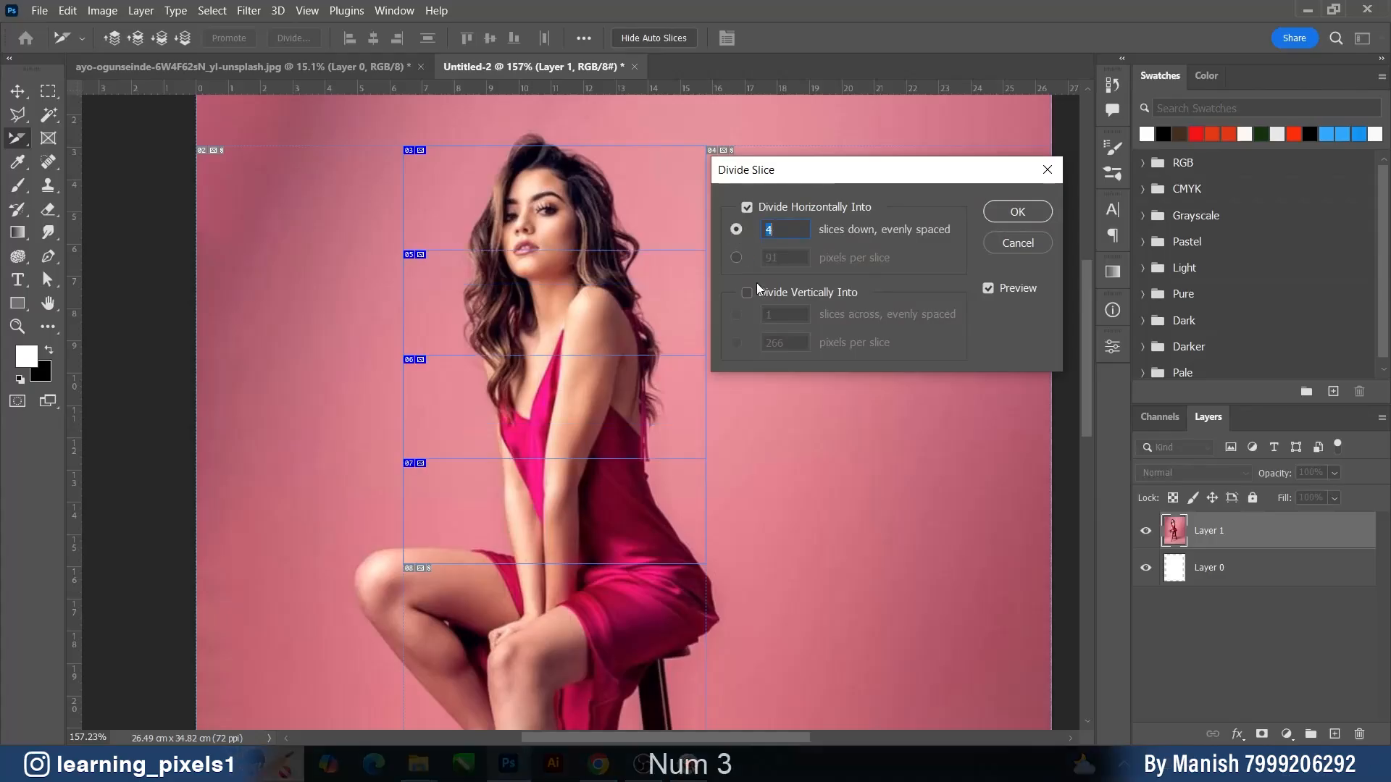
left_click(748, 292)
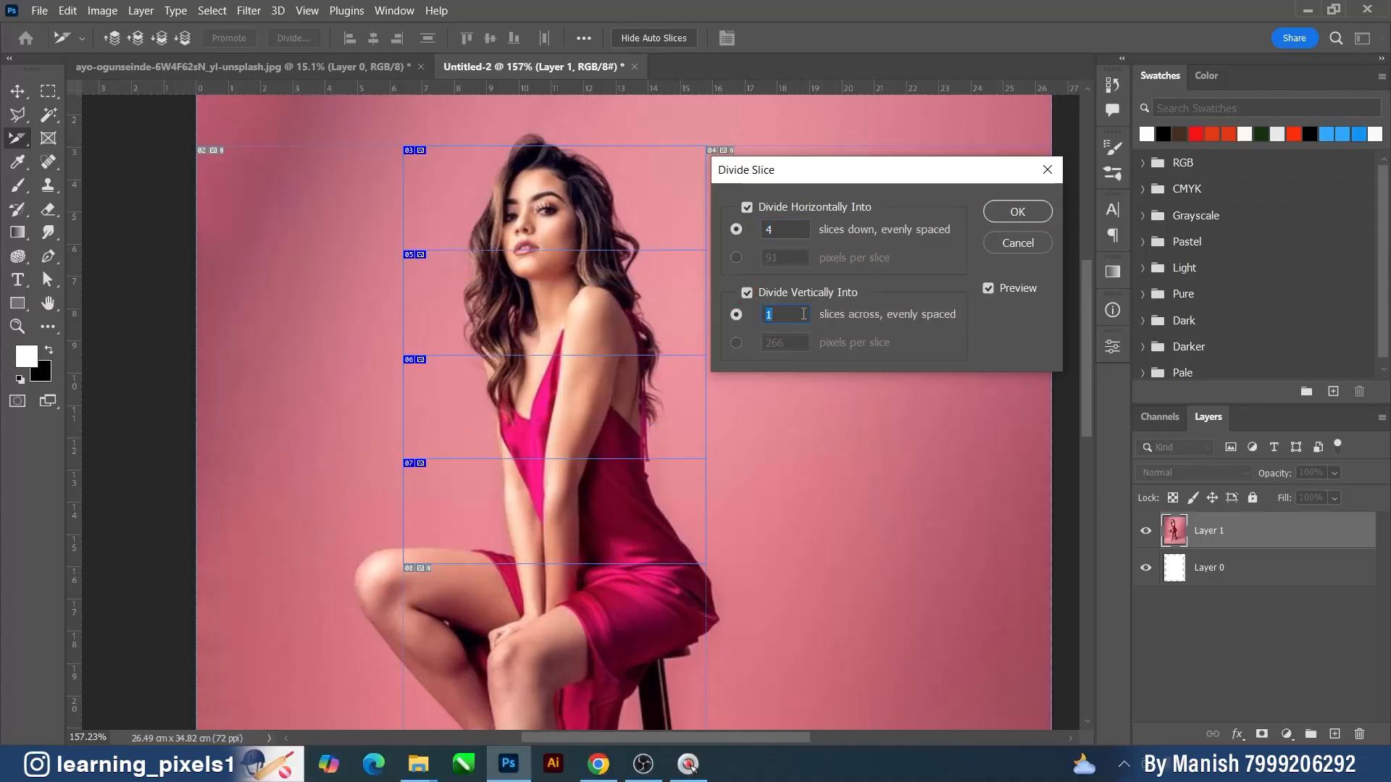
type("3")
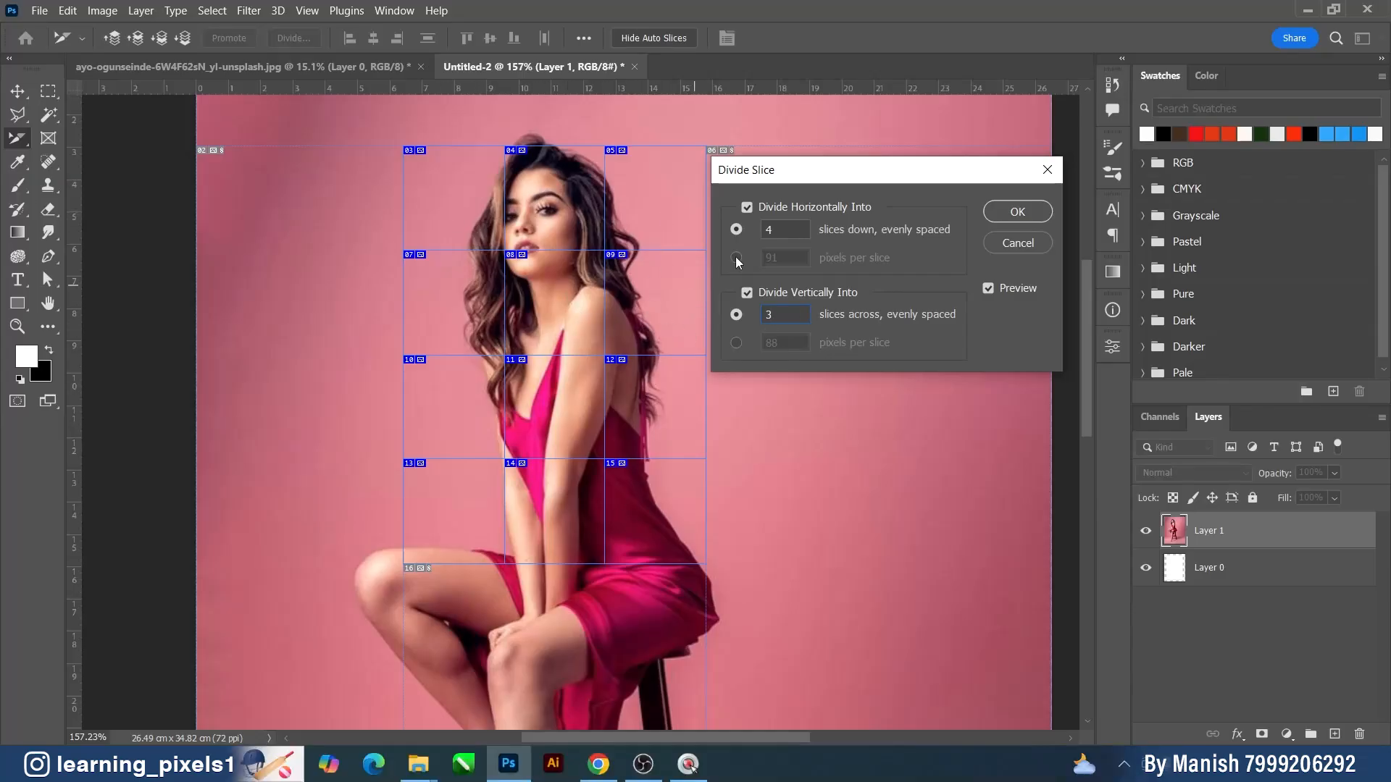
double_click(769, 229)
type("3")
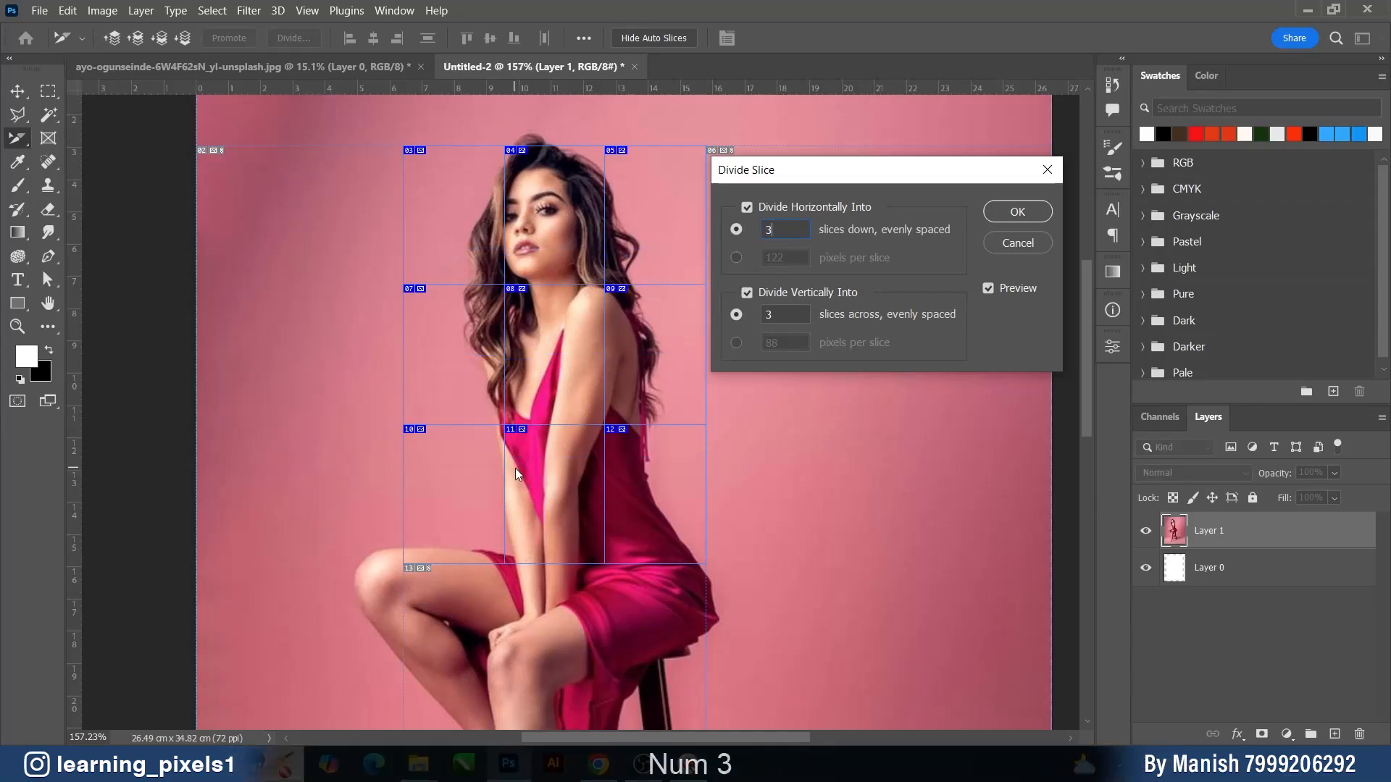
- Switch both divisions of slice 03 to 100 pixels per slice and apply the division
left_click(738, 228)
left_click(736, 257)
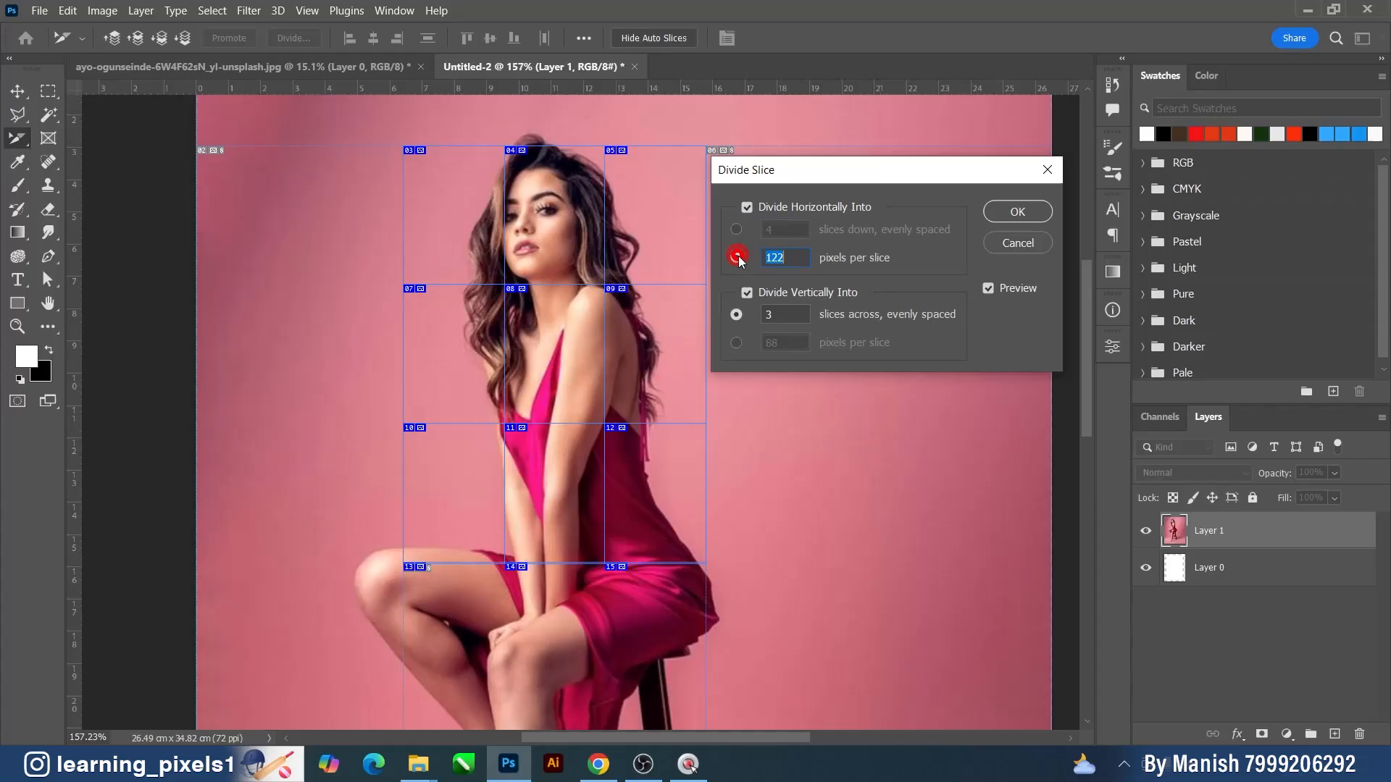
left_click(736, 343)
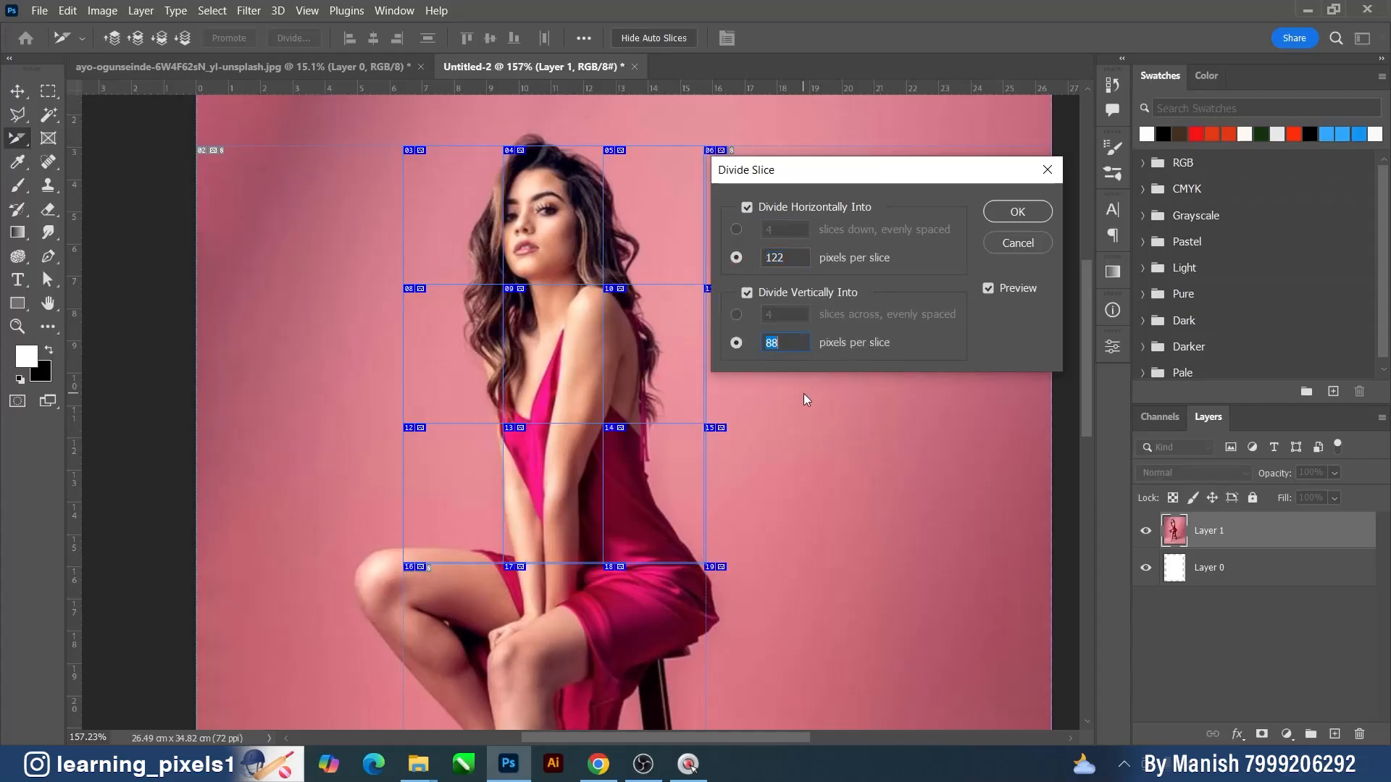
left_click(787, 257)
left_click(734, 255)
type("100")
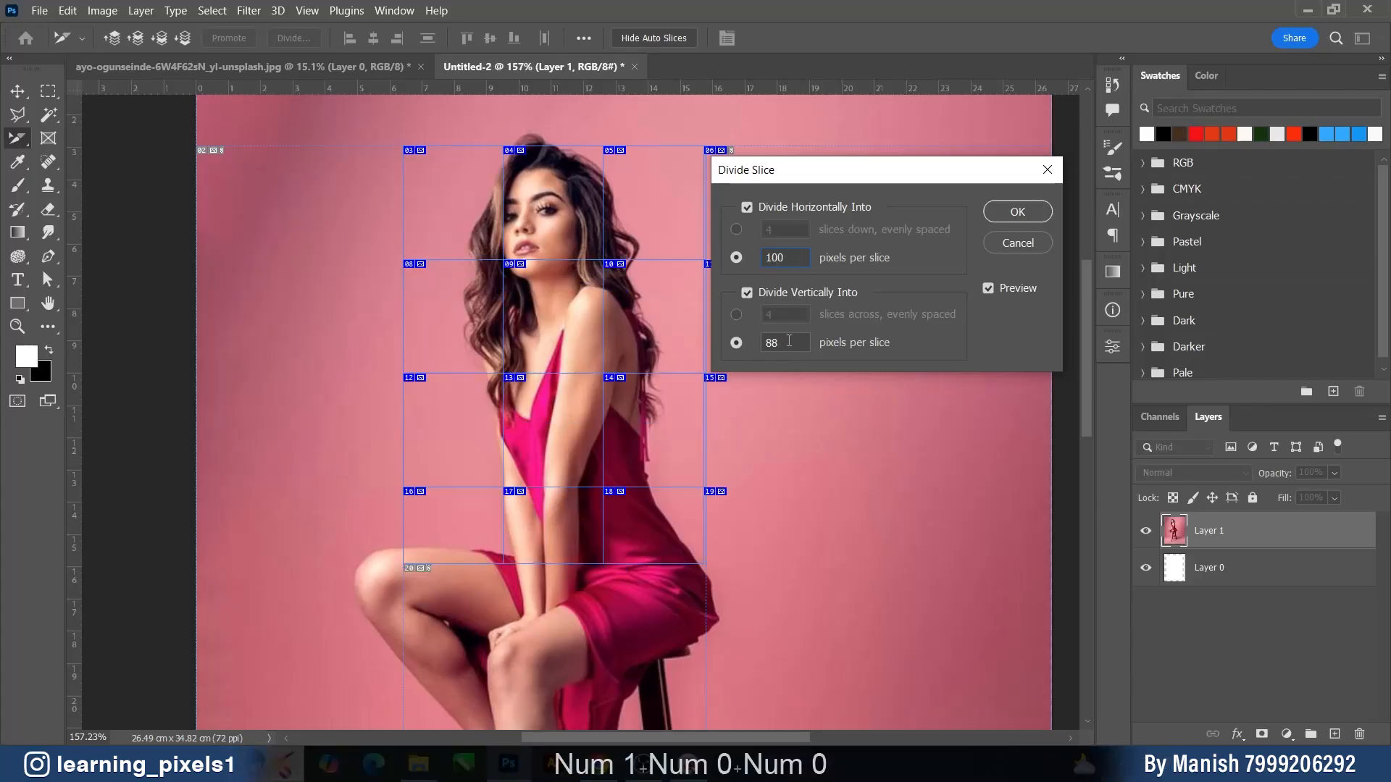
left_click(736, 342)
type("100")
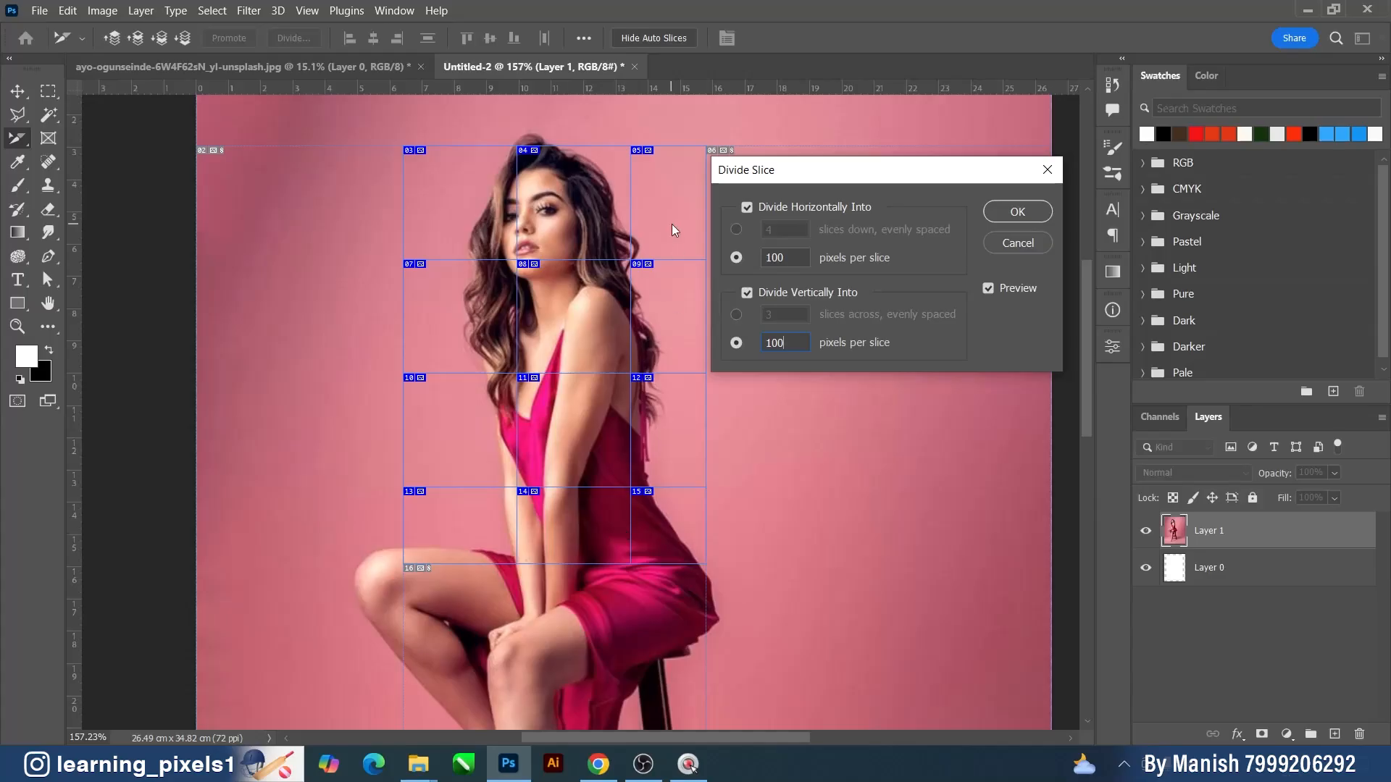
left_click(1015, 213)
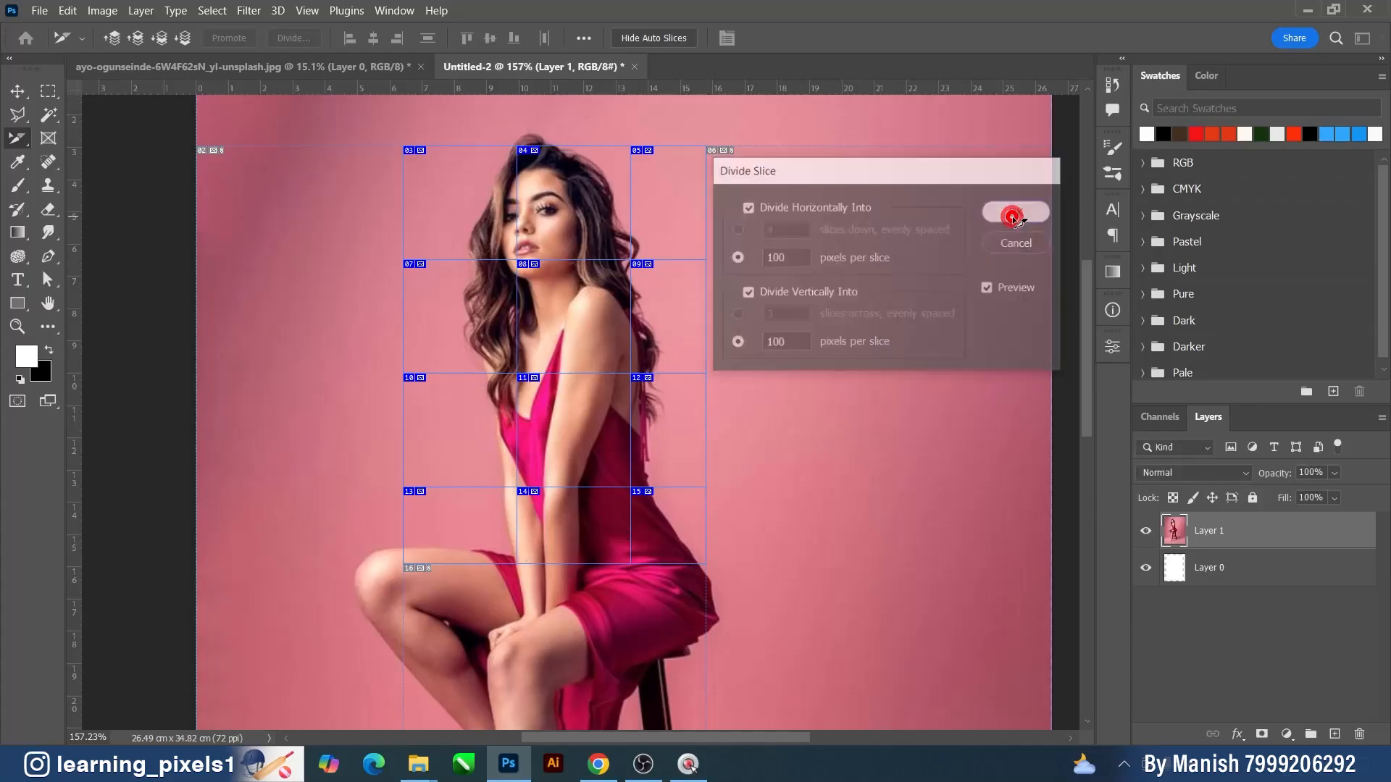
- Widen slice 09 rightward over the background, and enlarge slice 05 above it upward and to the right
left_click(574, 208)
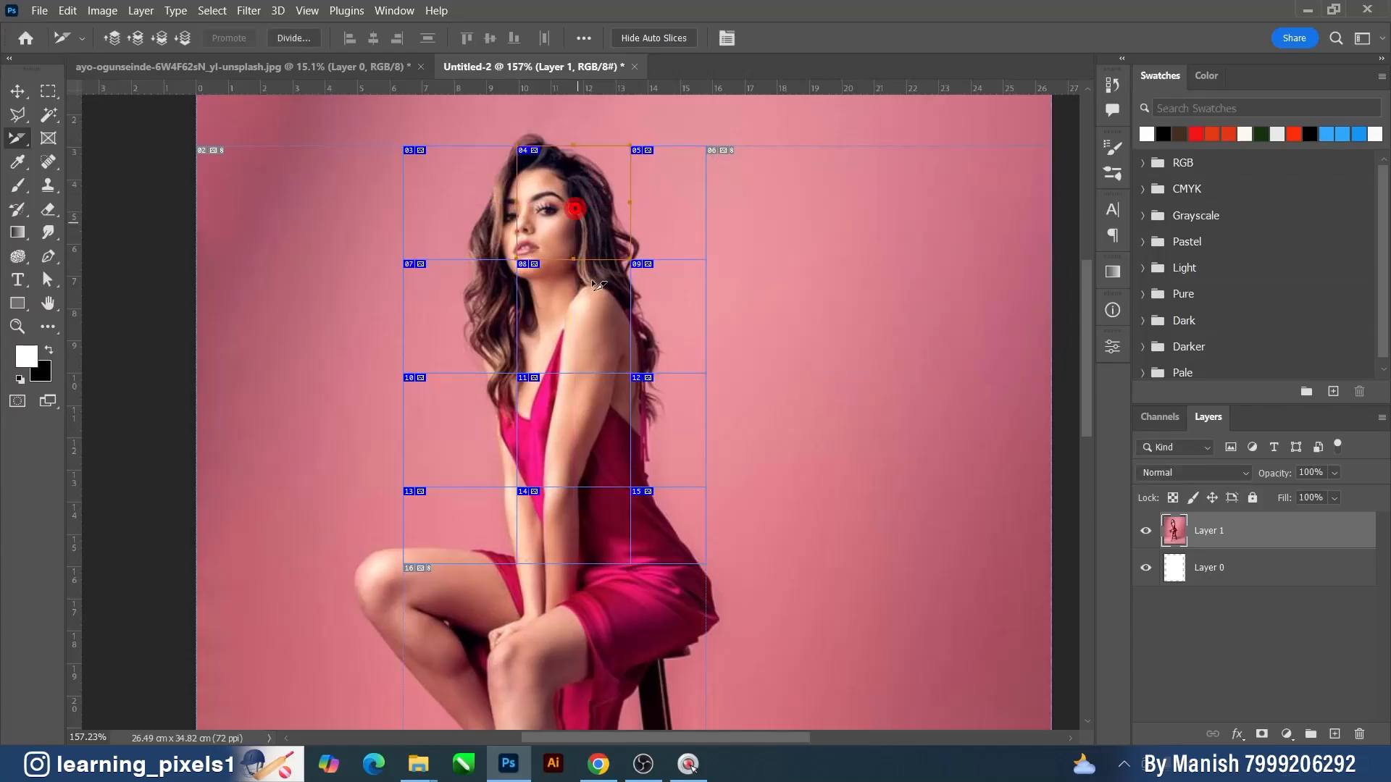
left_click(668, 336)
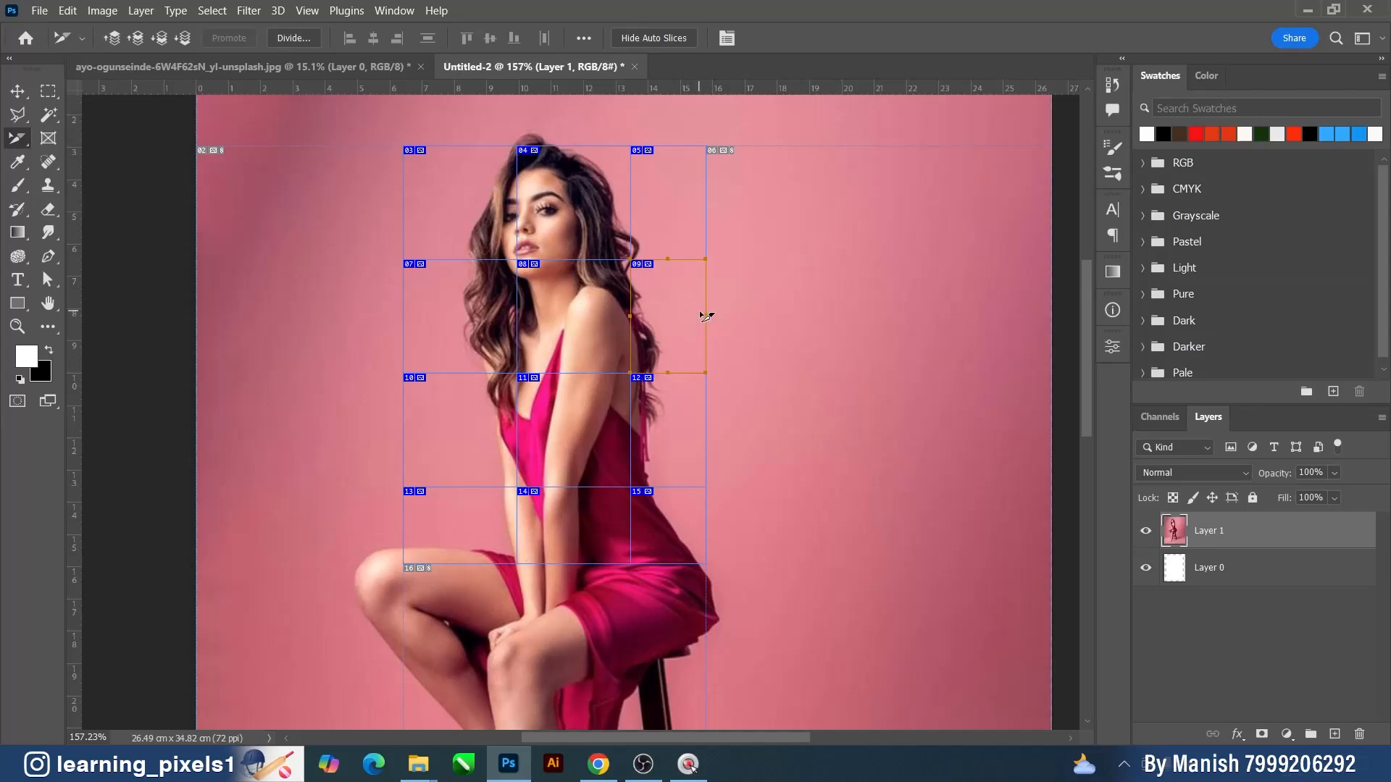
left_click_drag(705, 316, 842, 317)
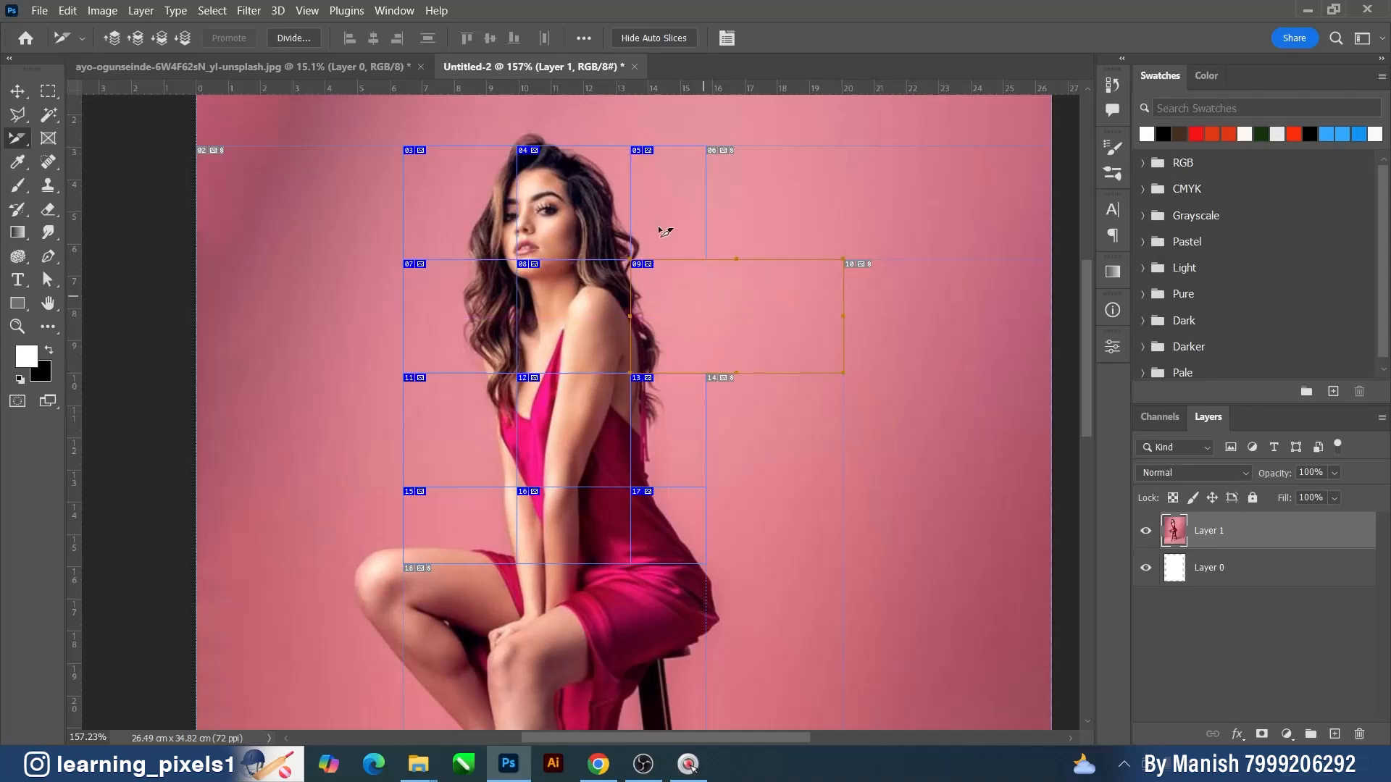
left_click(647, 208)
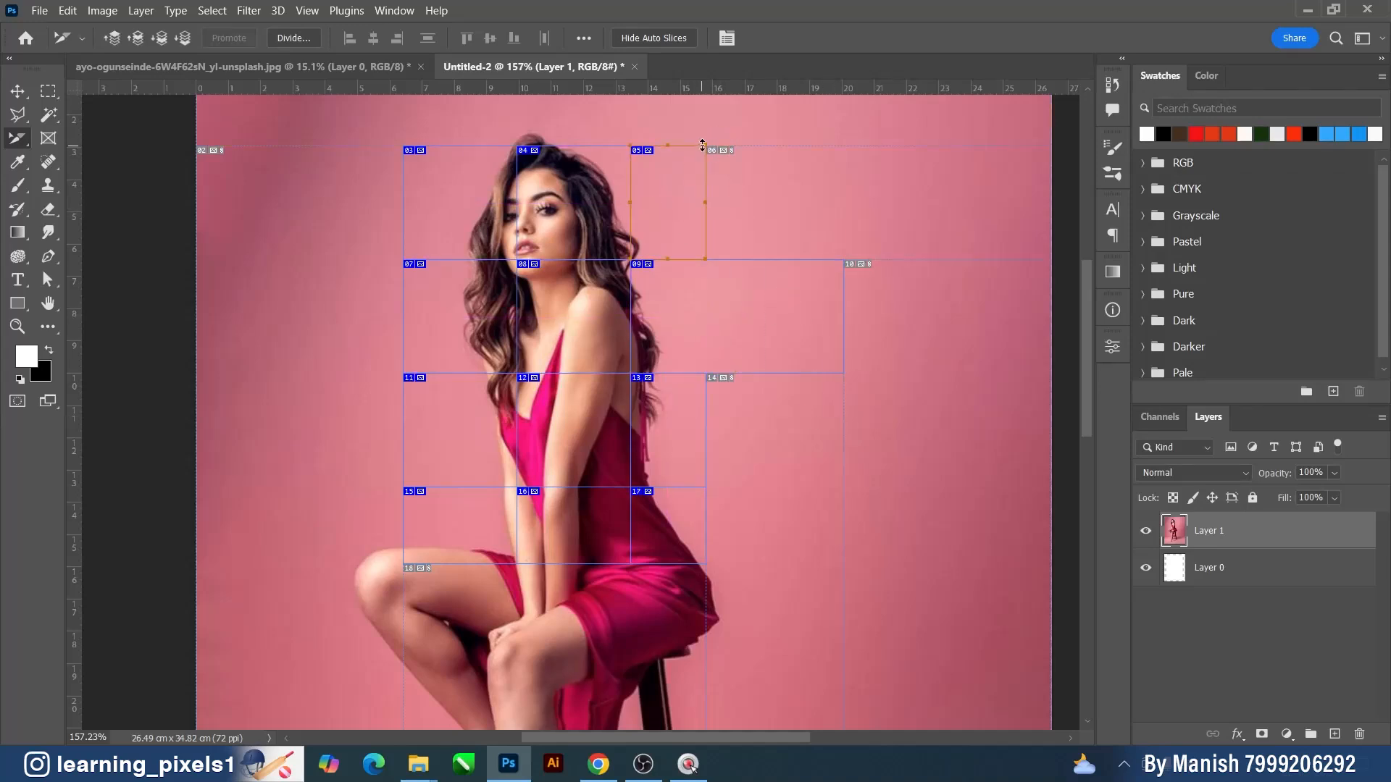
left_click_drag(704, 145, 810, 121)
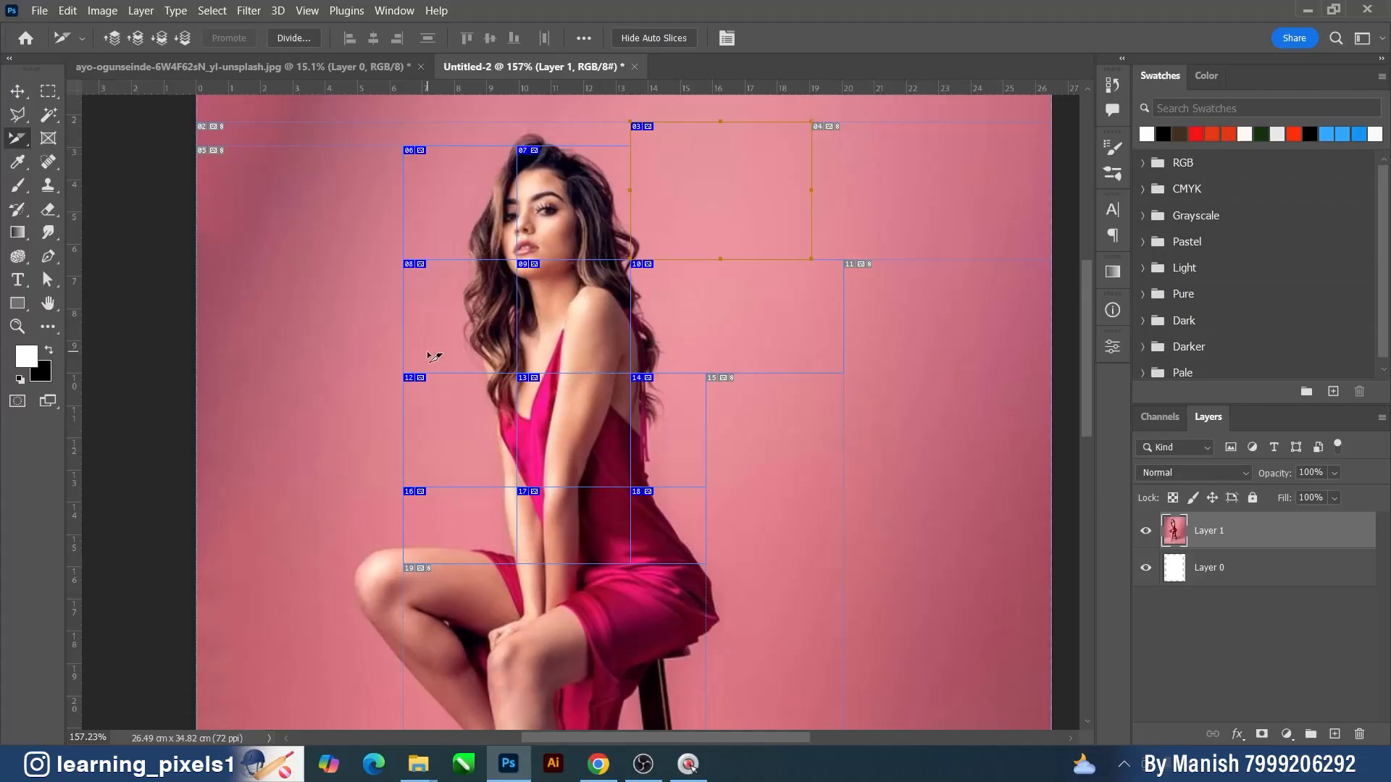
- Extend the left edge of slice 08, beside the woman's hair, farther out over the pink background
left_click(409, 319)
left_click_drag(403, 319, 335, 308)
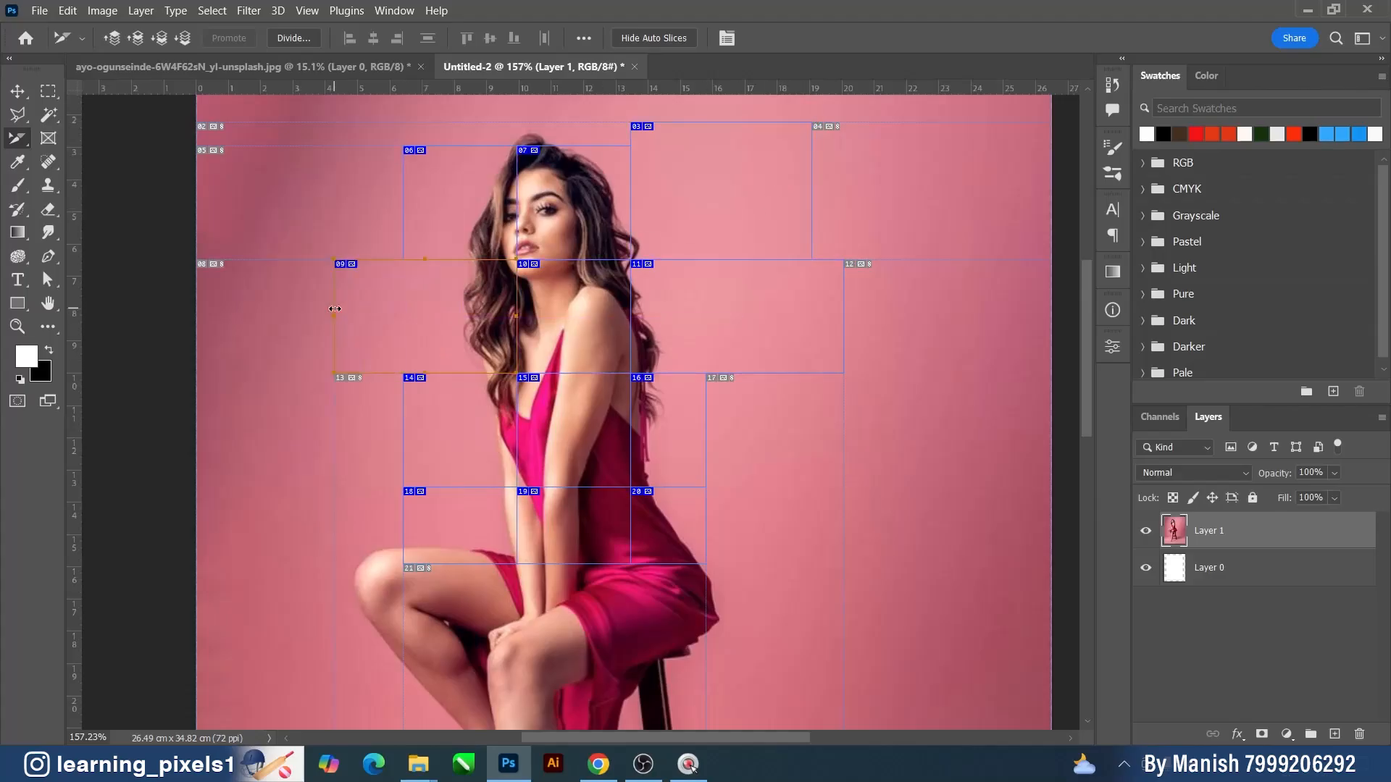
scroll(411, 275, "down", 3)
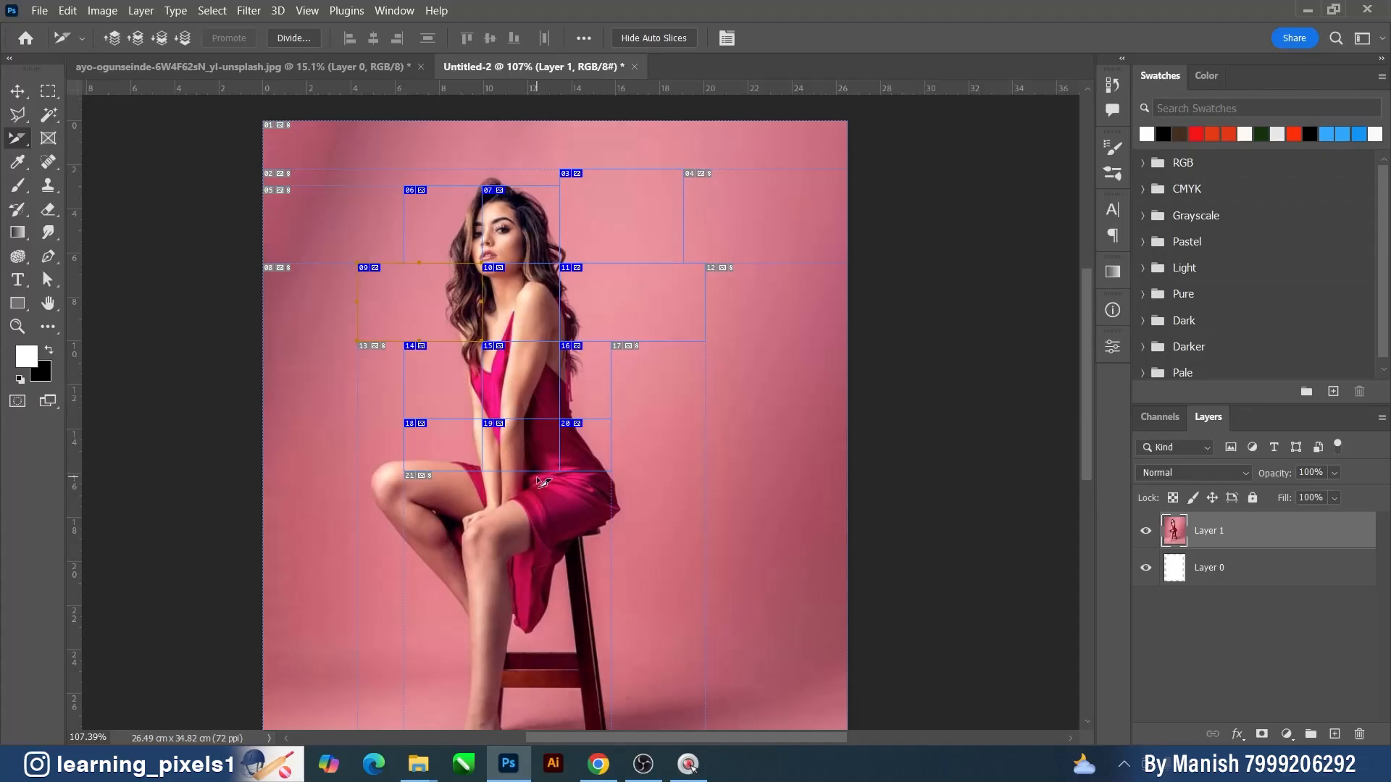
- Extend the bottom edge of slice 09 downward, and select the overlapped slice 17 beneath it
scroll(433, 314, "up", 2)
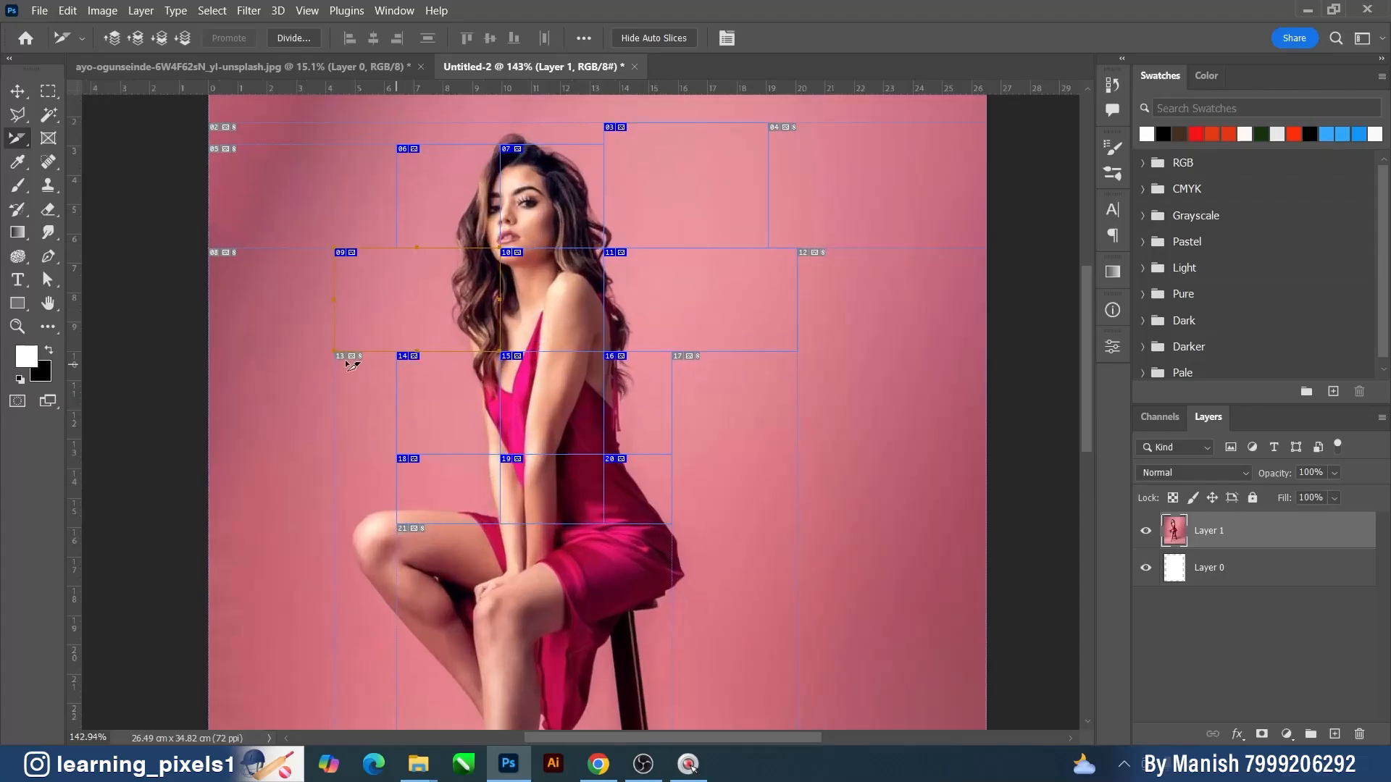
scroll(353, 365, "up", 1)
left_click_drag(432, 351, 432, 378)
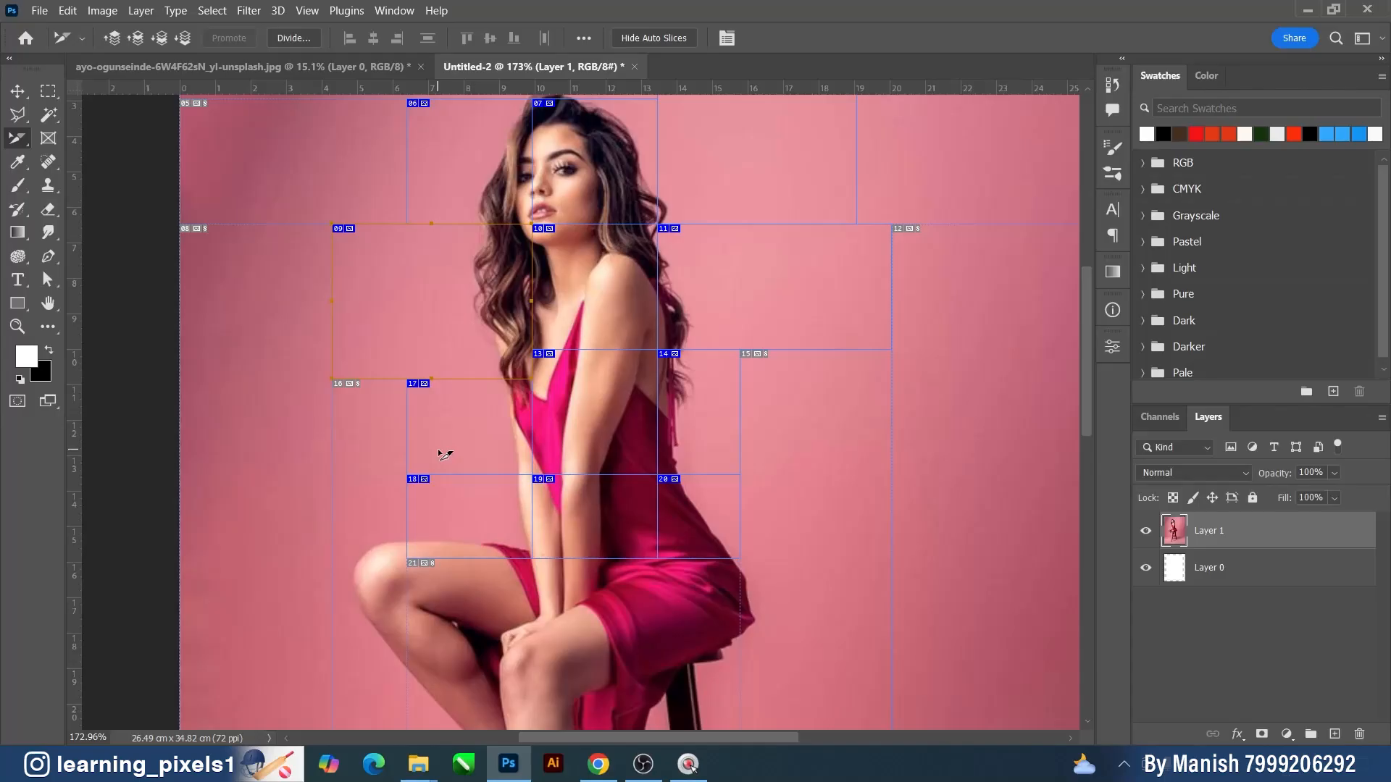
left_click(445, 454)
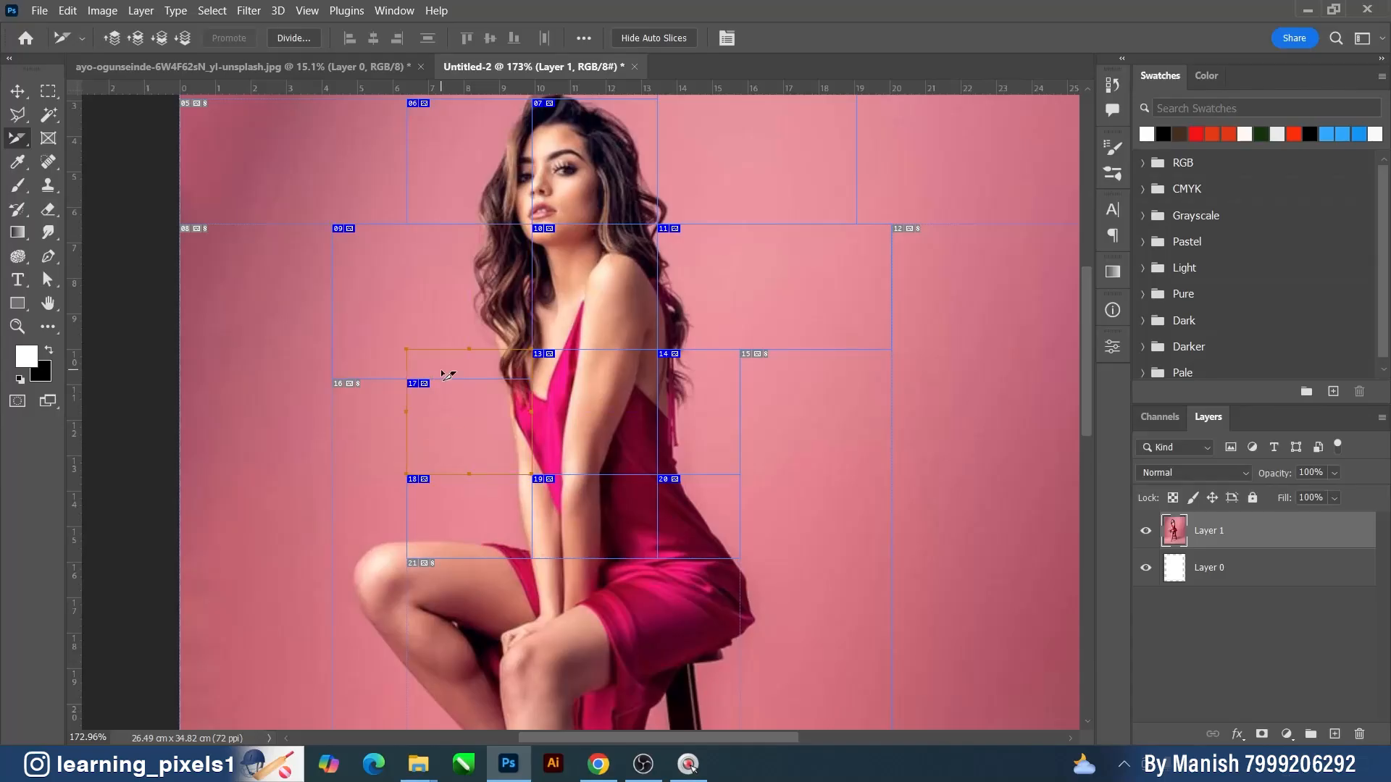
scroll(446, 373, "up", 1)
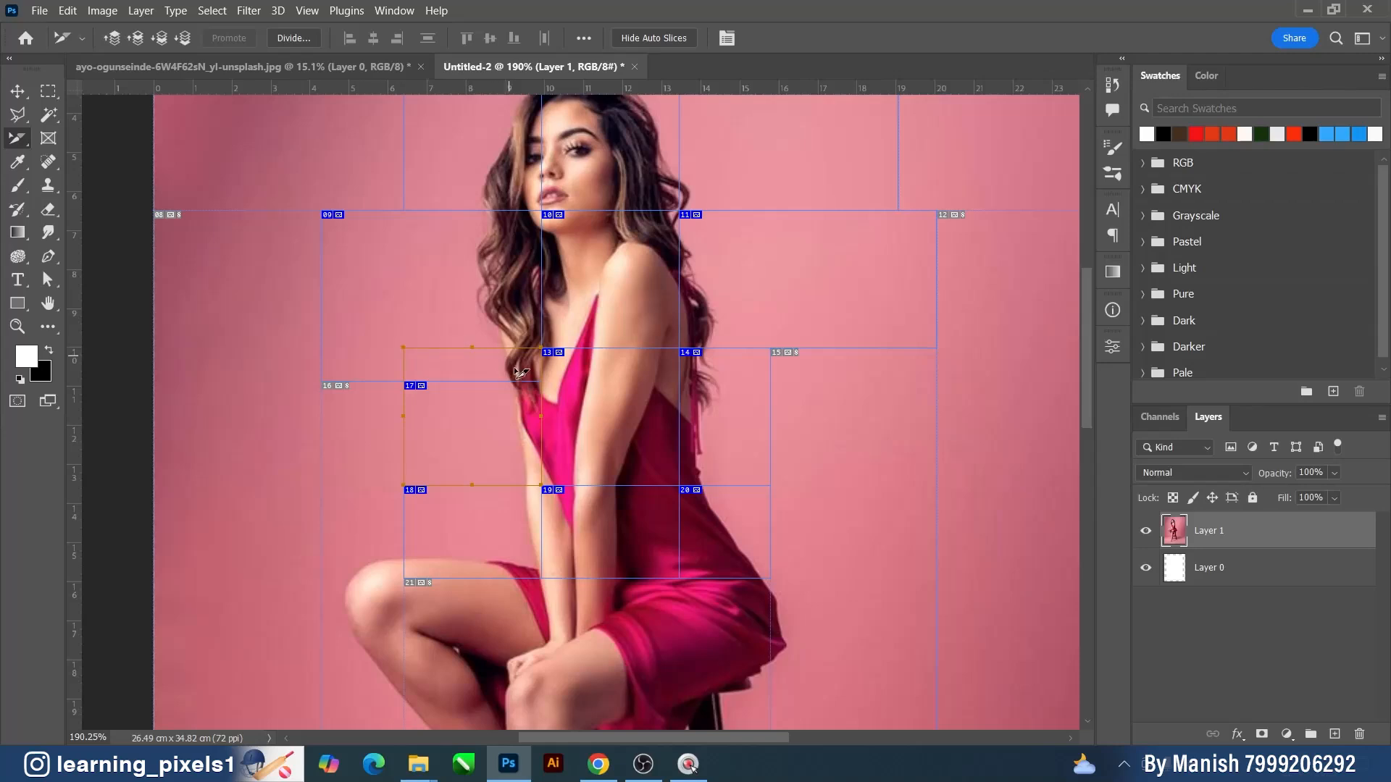
left_click(443, 447)
- Undo the recent slice edits back to the single undivided slice 03 around the woman
key("ctrl+z")
key("ctrl+z")
key("ctrl+z")
key("ctrl+z")
key("ctrl+z")
key("ctrl+z")
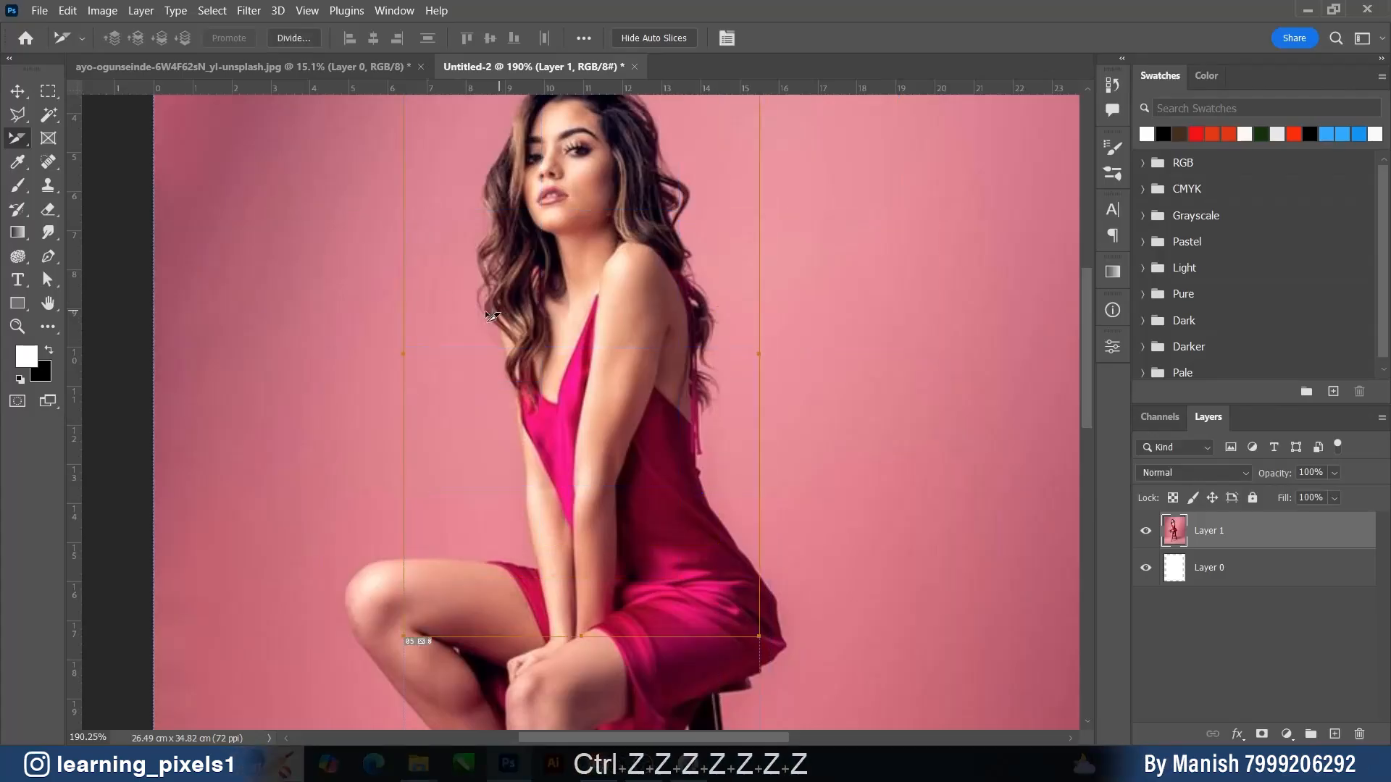
- Extend slice 03's left edge over the background and raise its bottom edge to the woman's waist
scroll(483, 310, "down", 3)
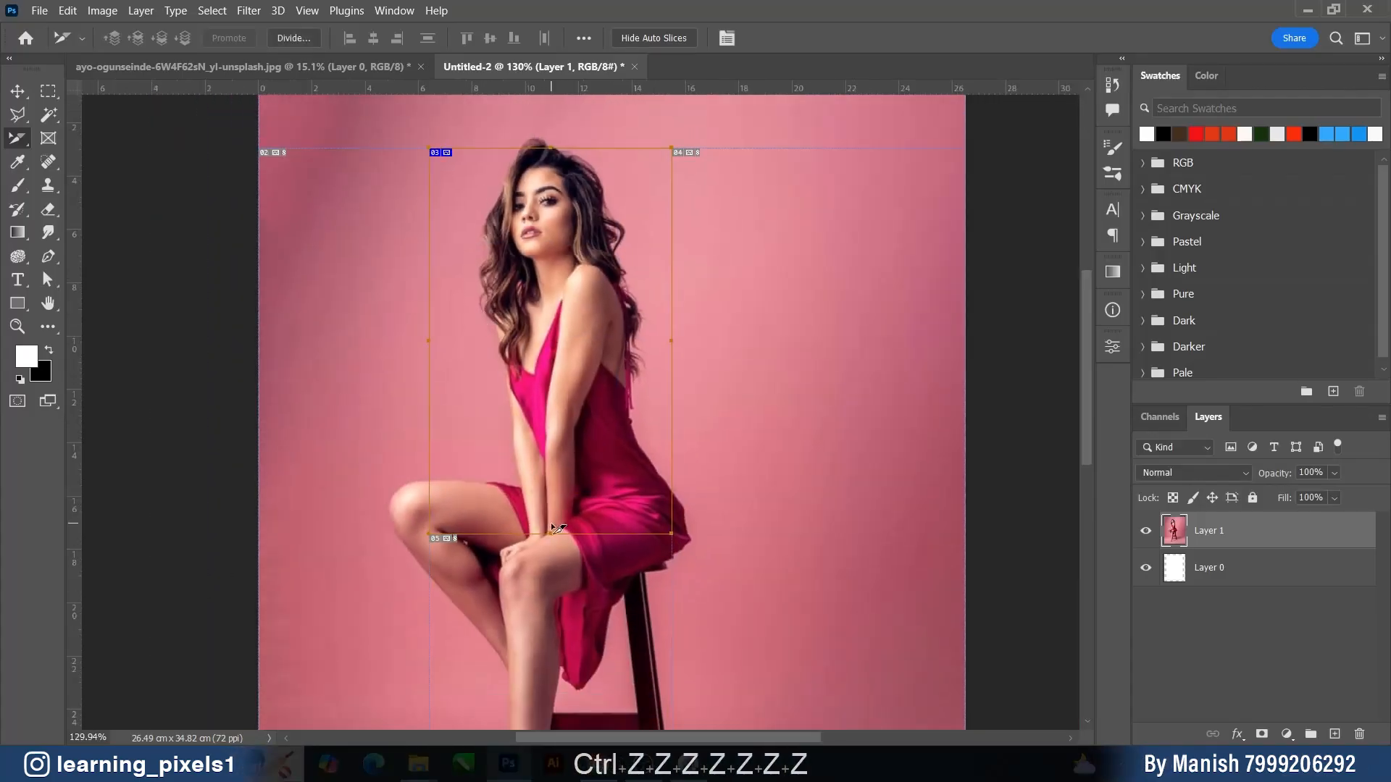
left_click(472, 456)
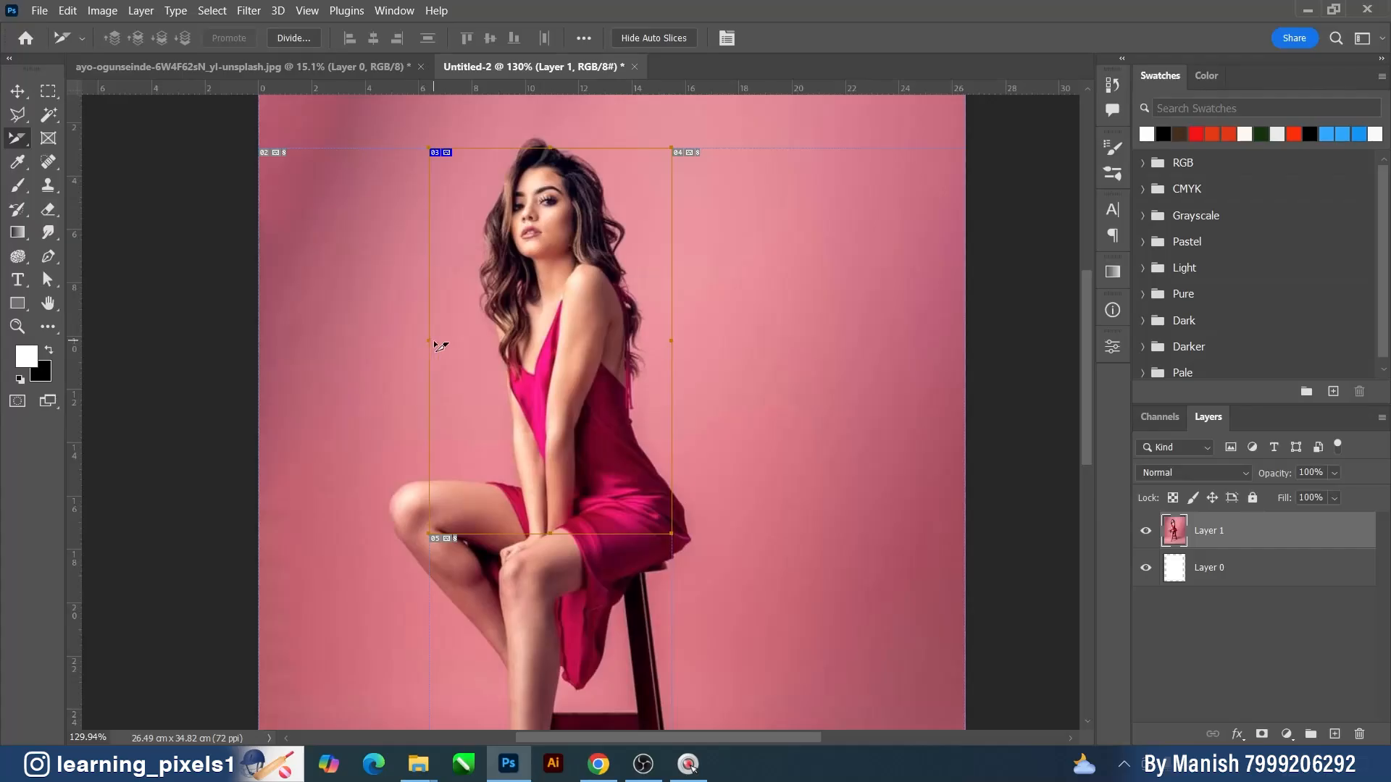
left_click_drag(429, 344, 361, 344)
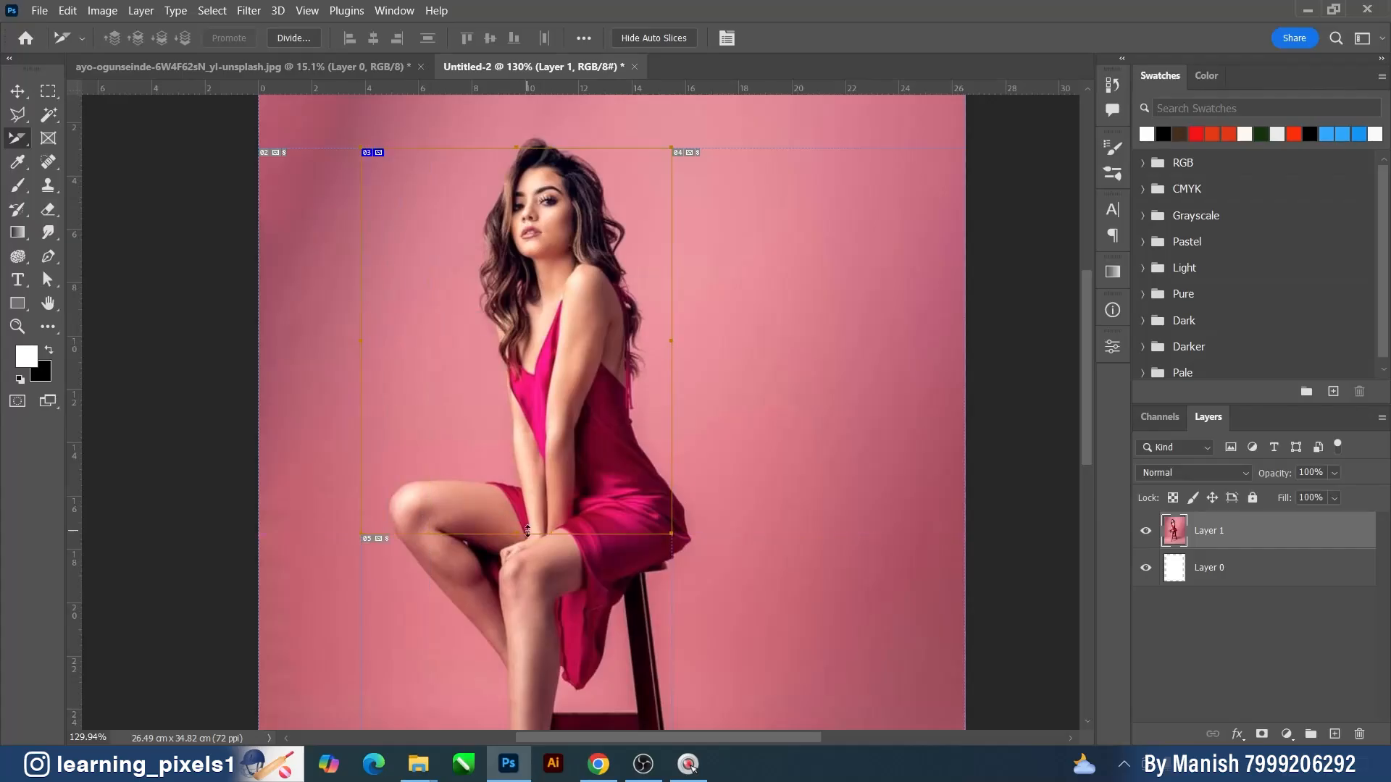
left_click_drag(528, 536, 546, 399)
scroll(547, 399, "down", 2)
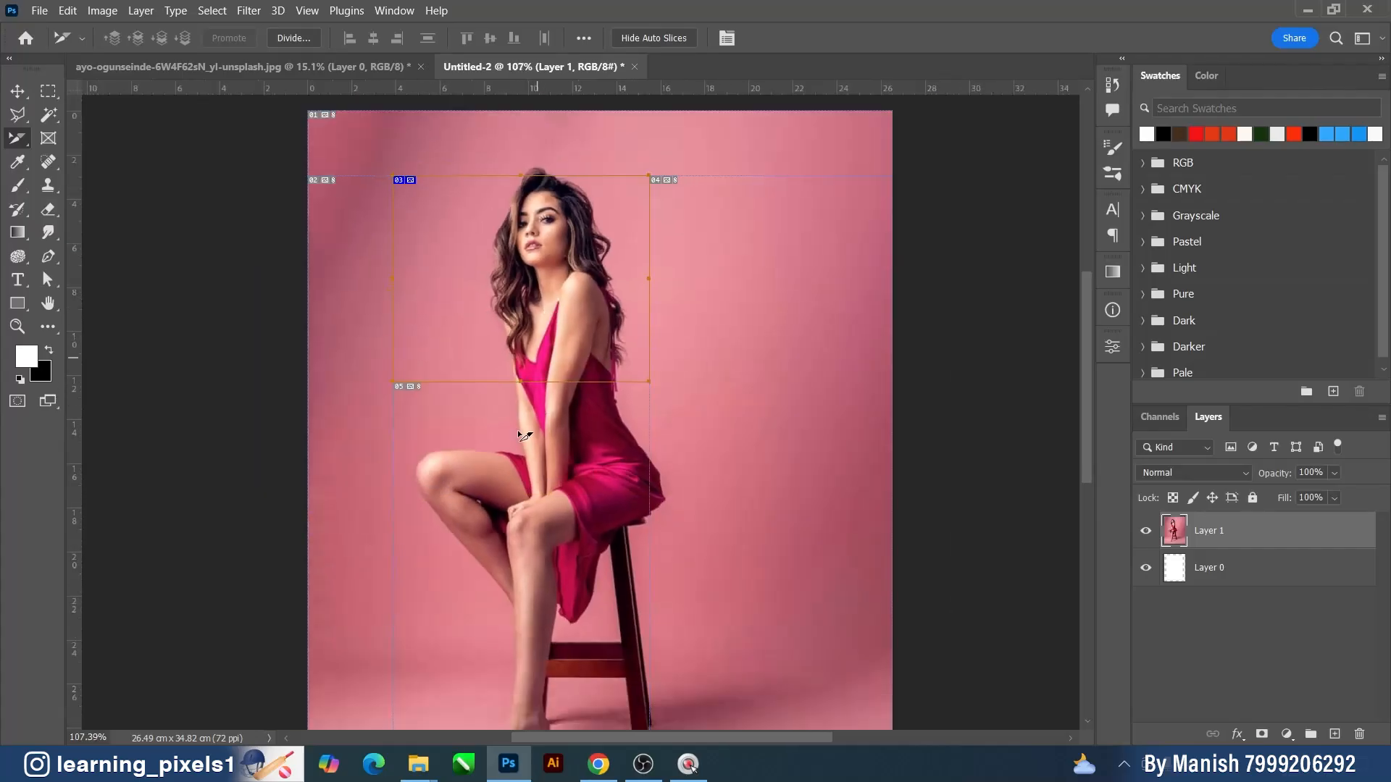
- Promote auto slice 05 below the portrait to a user slice, and enlarge it upward and rightward over slice 03
left_click(536, 458)
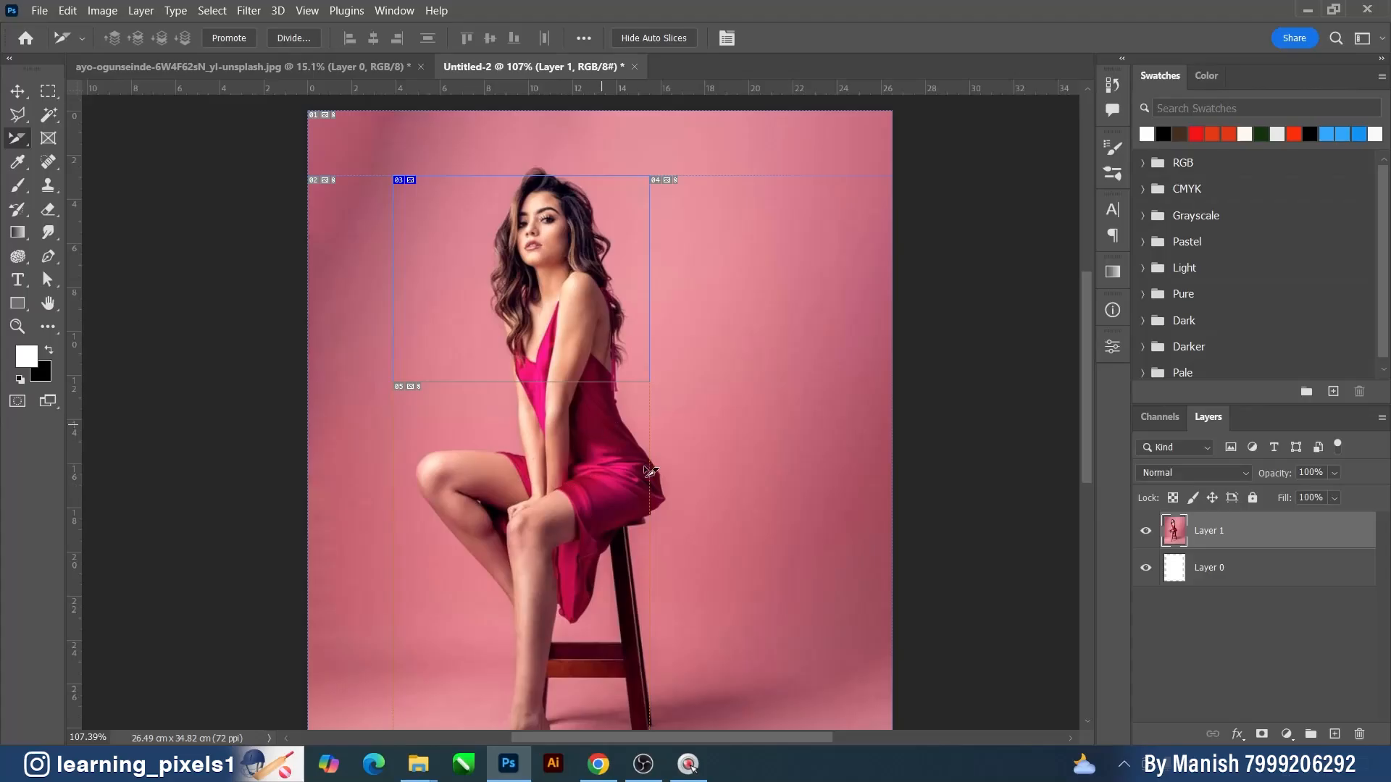
right_click(18, 141)
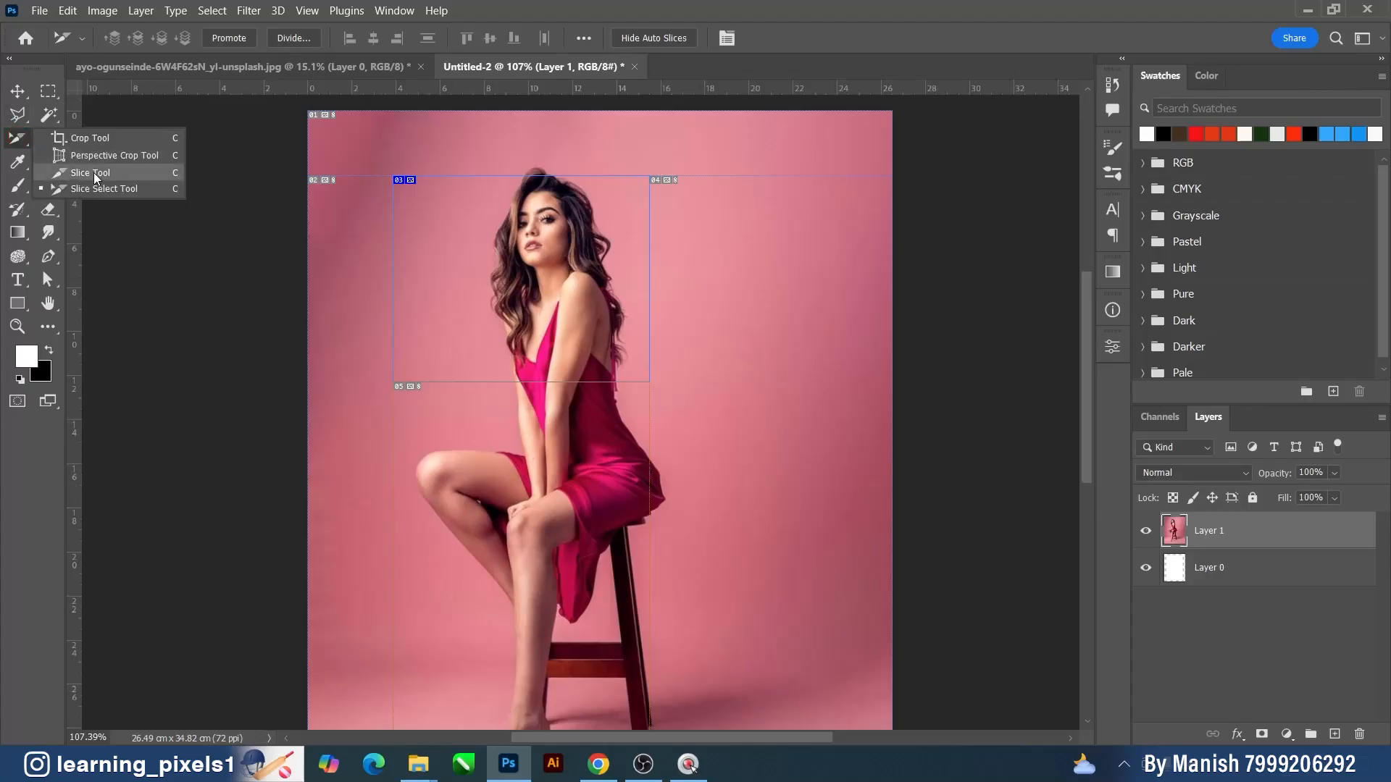
left_click(461, 505)
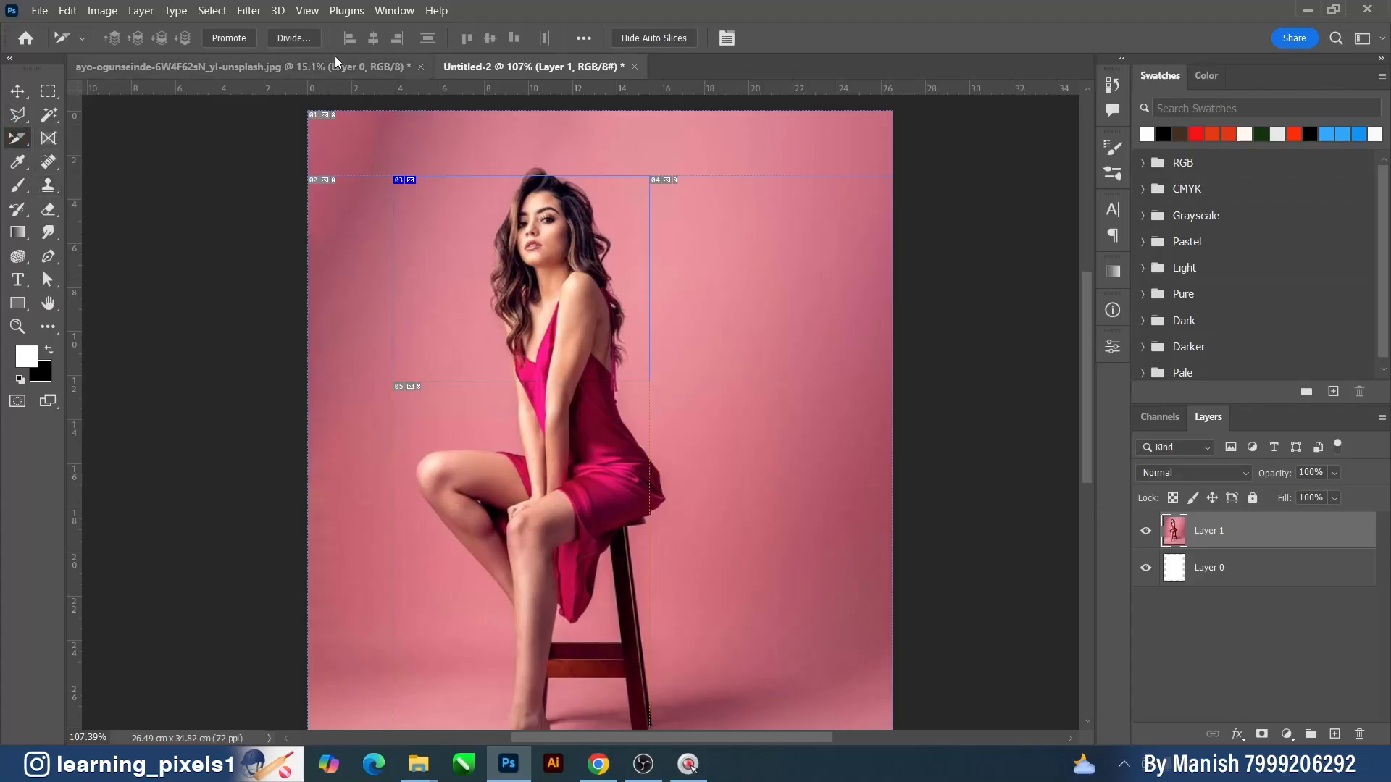
left_click(217, 38)
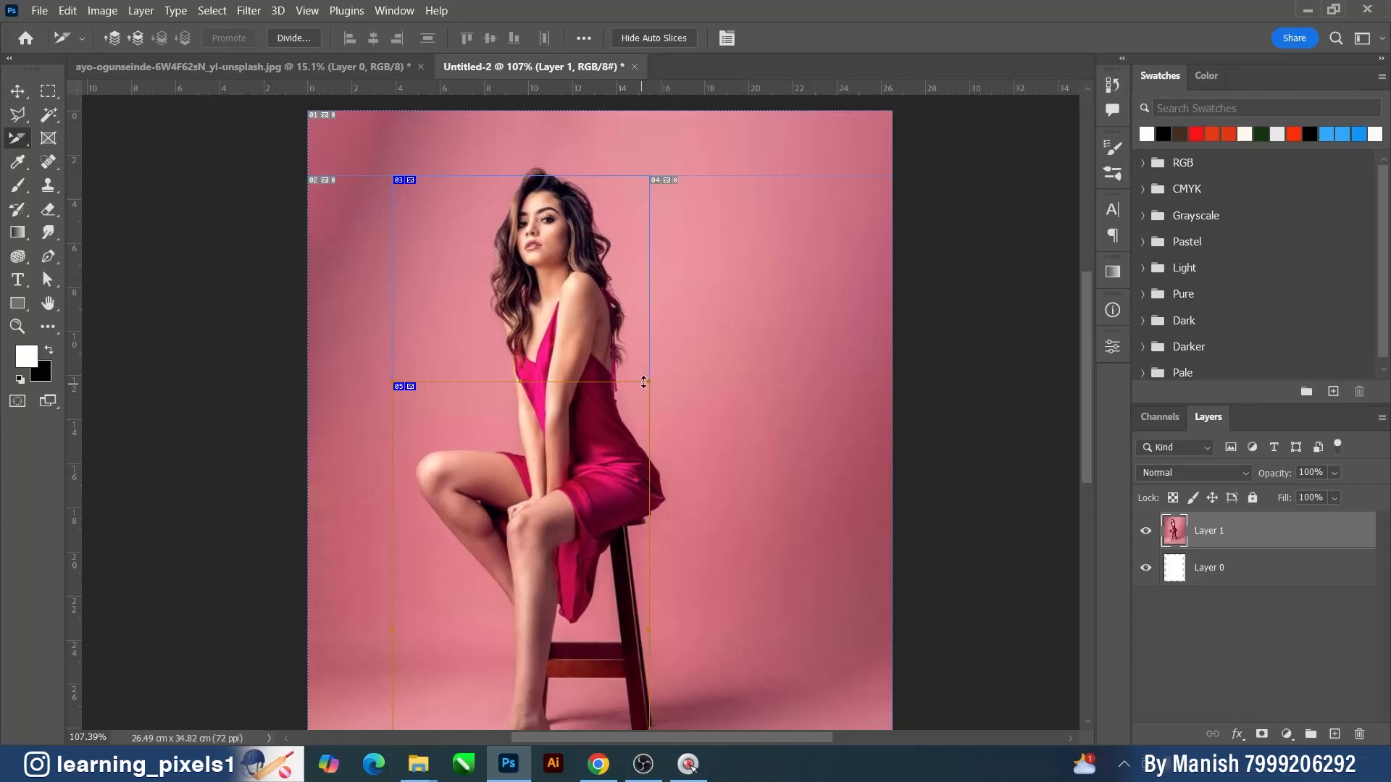
left_click_drag(648, 381, 664, 282)
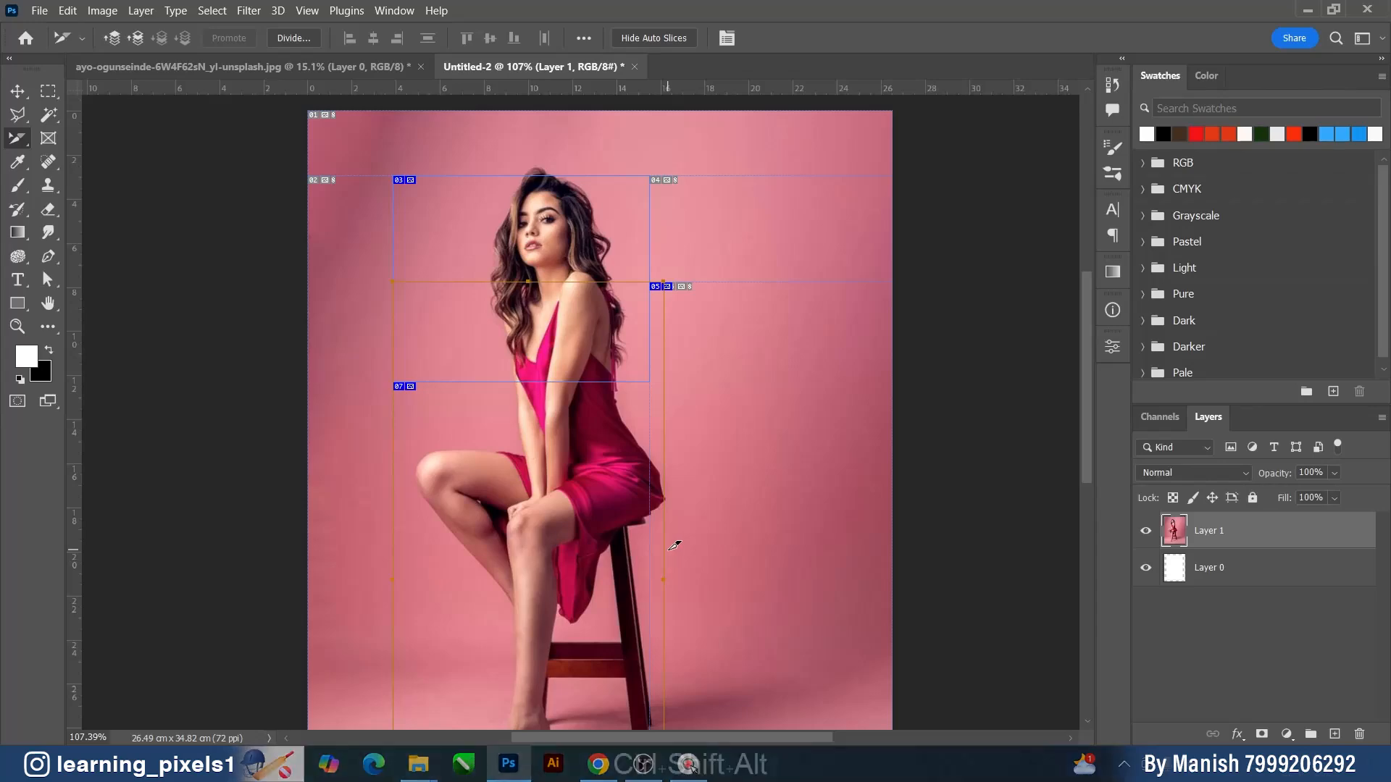
- Export all slices as PNG-24 through Save for Web to the Desktop as Untitled-2, Images Only, replacing the existing files
key("ctrl+shift+alt+s")
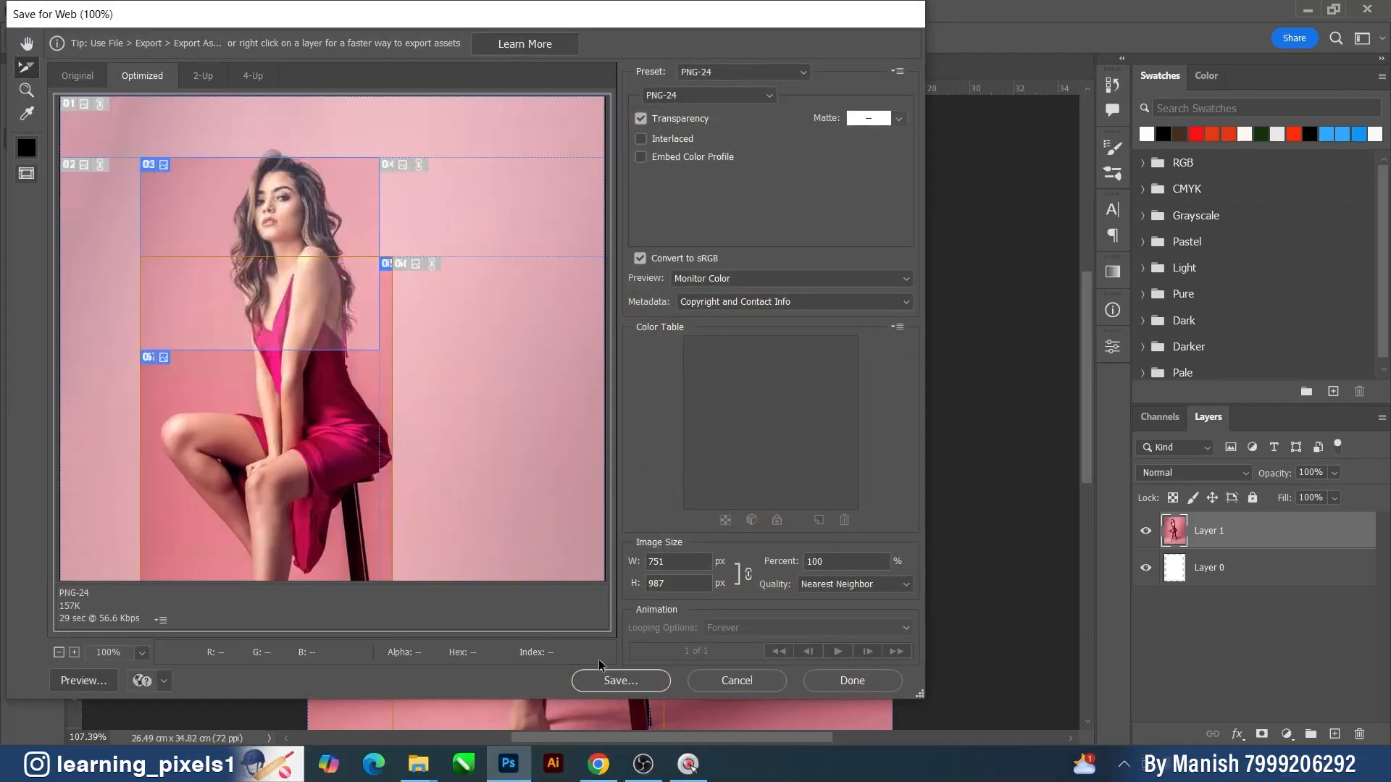
left_click(620, 681)
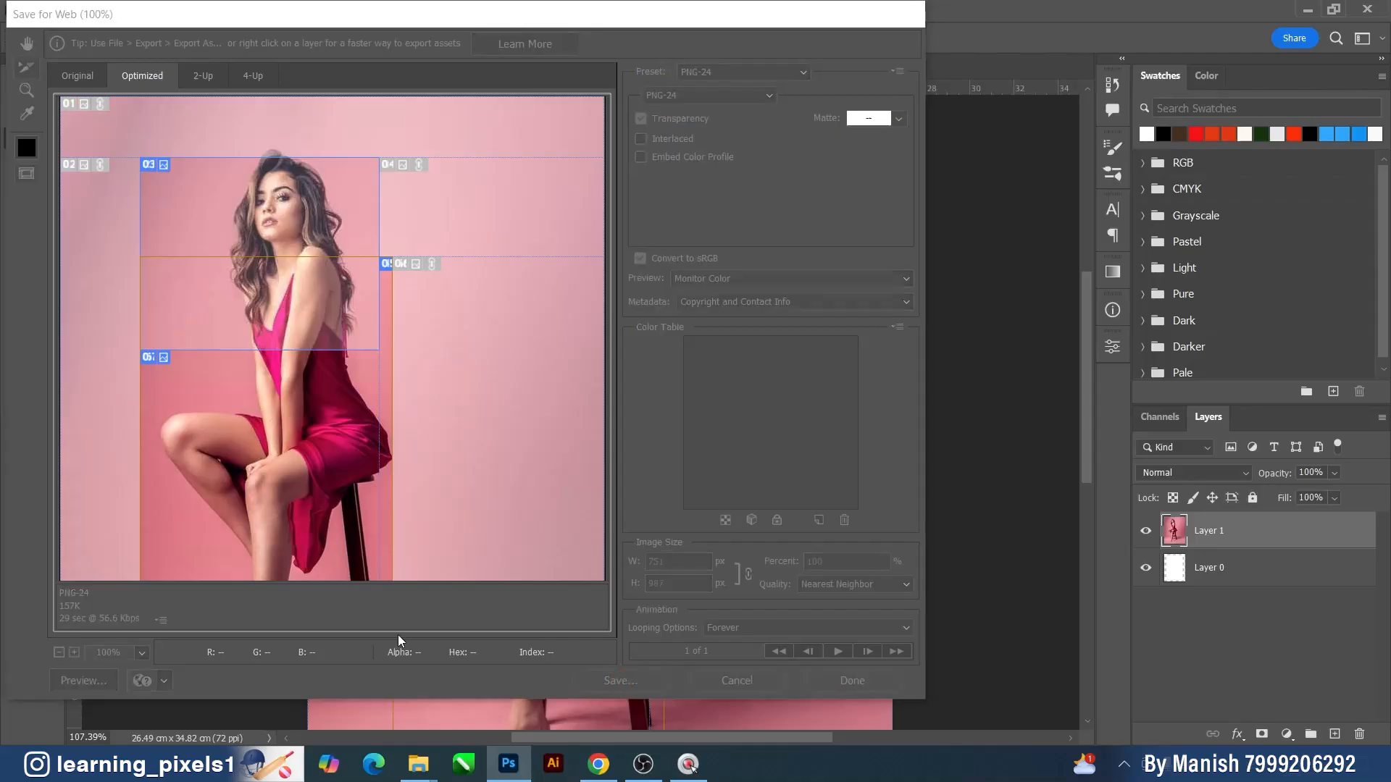
left_click(835, 489)
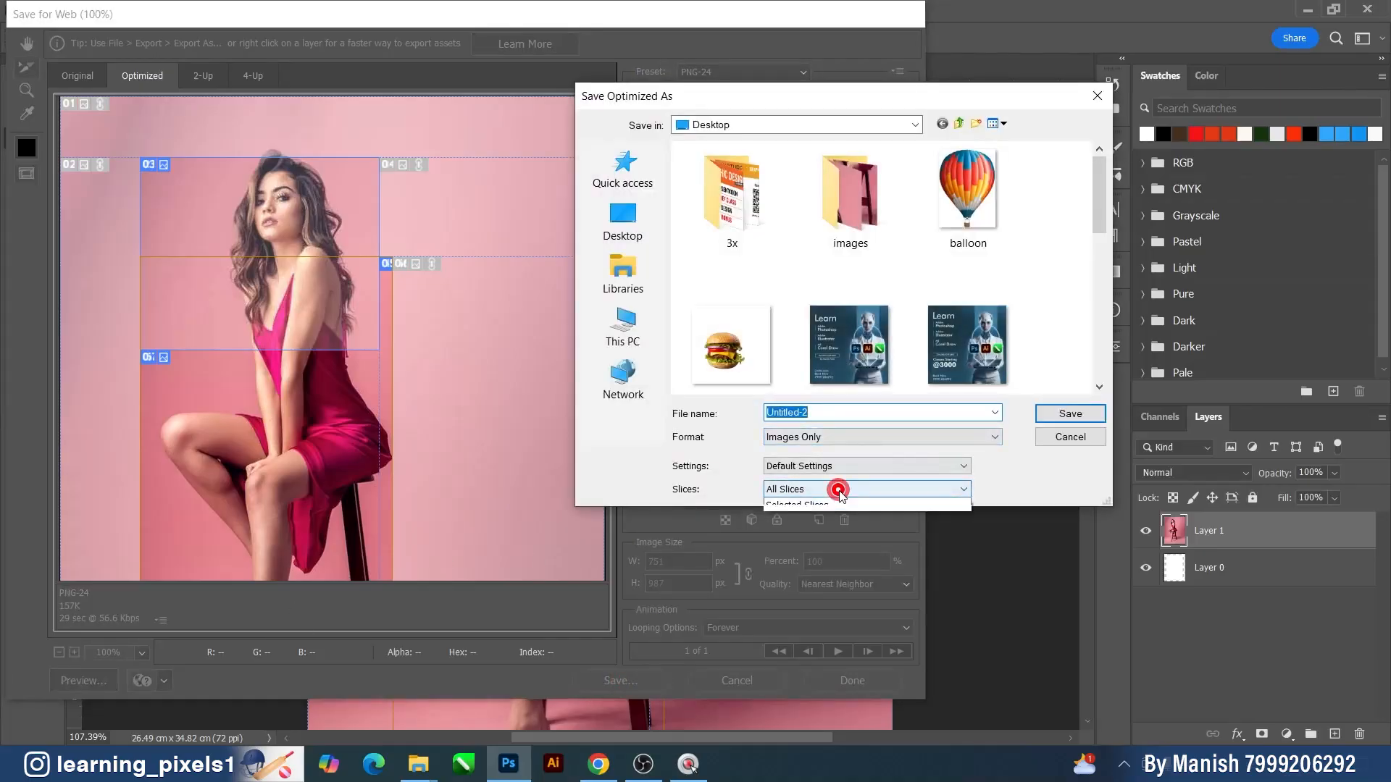
left_click(812, 505)
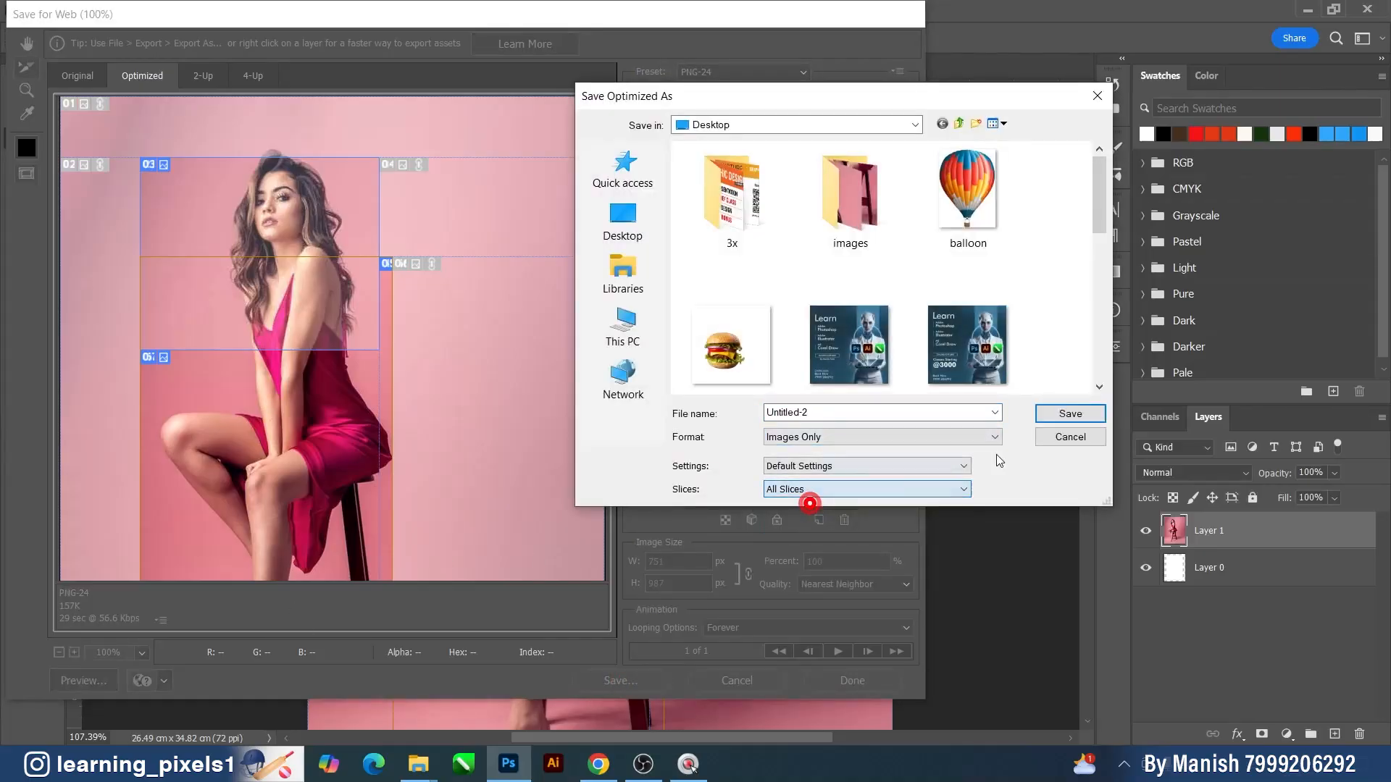
left_click(1056, 417)
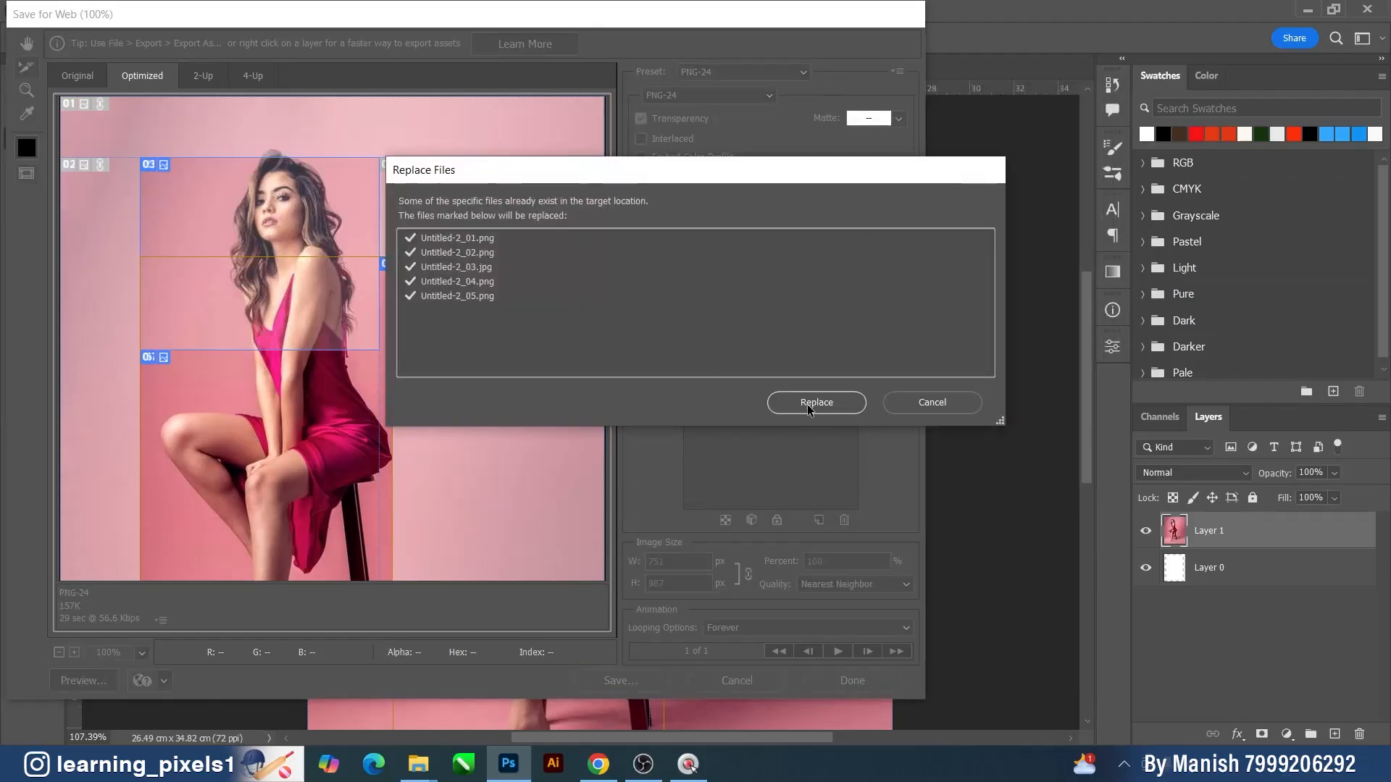
left_click(810, 402)
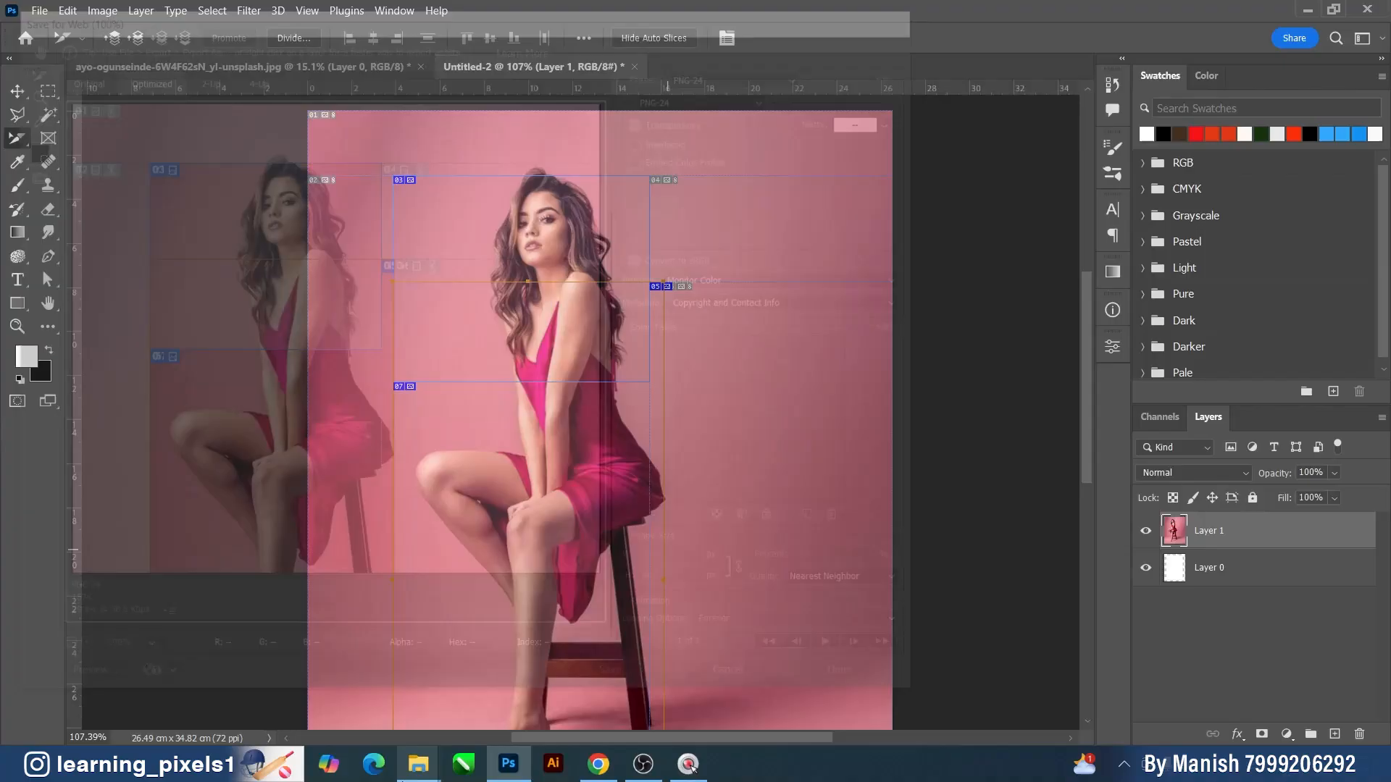
- Switch to the images folder in File Explorer, view Untitled-2_01 enlarged, and close it
mouse_move(413, 778)
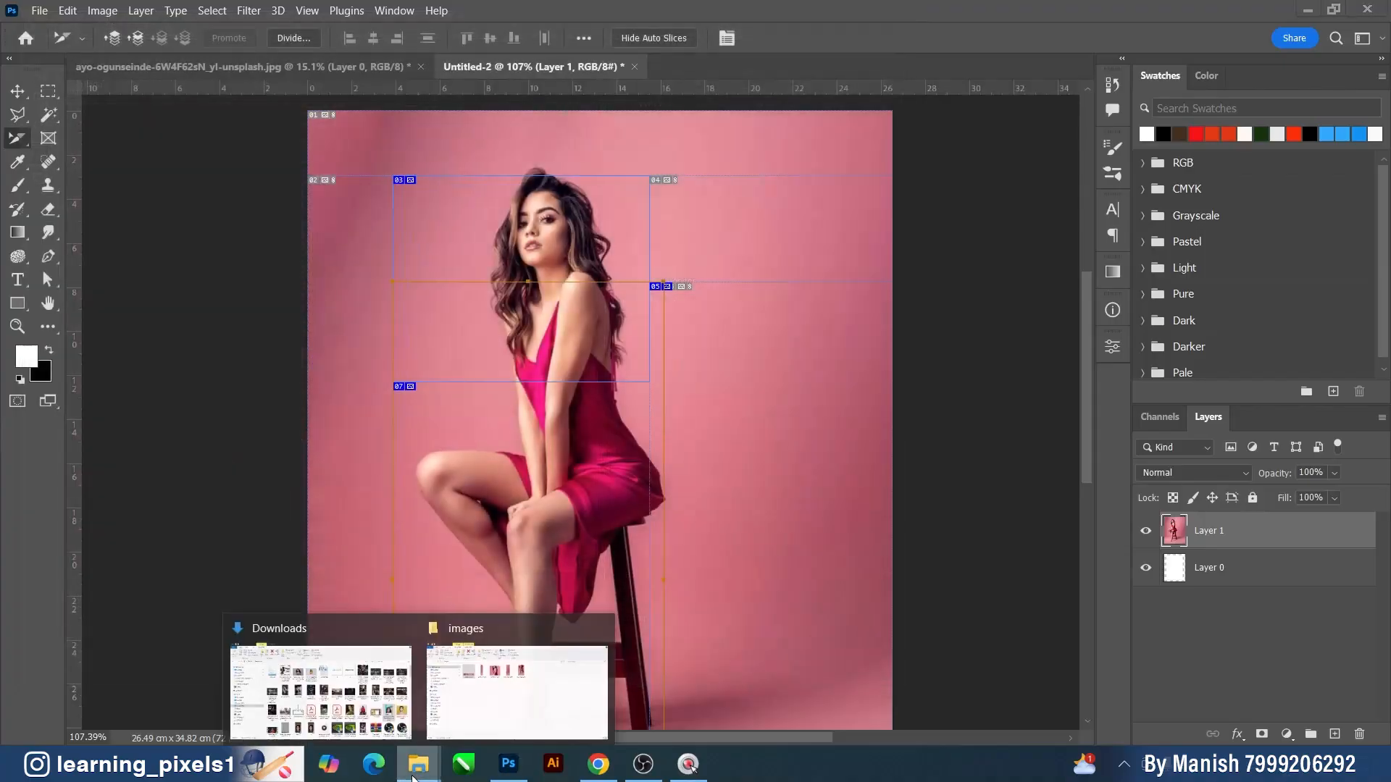
left_click(517, 684)
left_click(590, 335)
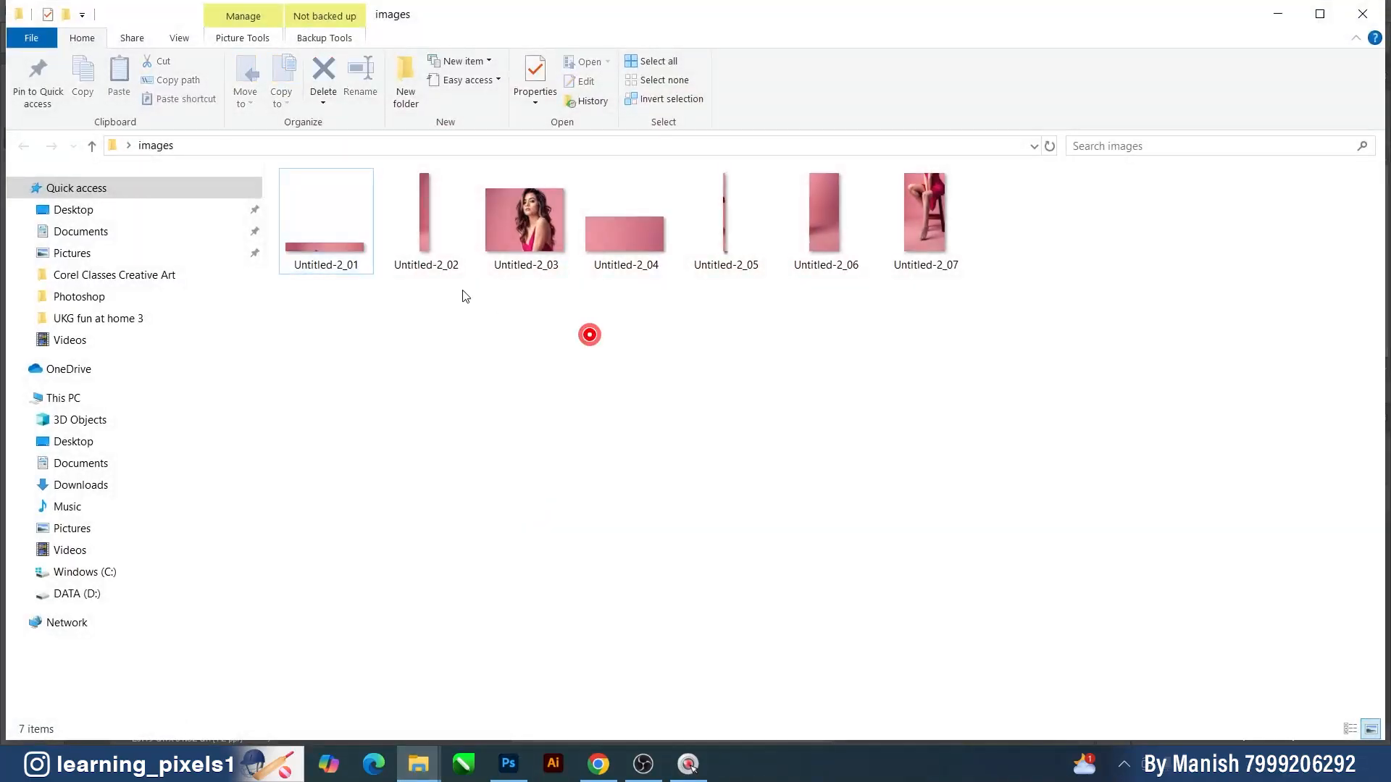
double_click(335, 250)
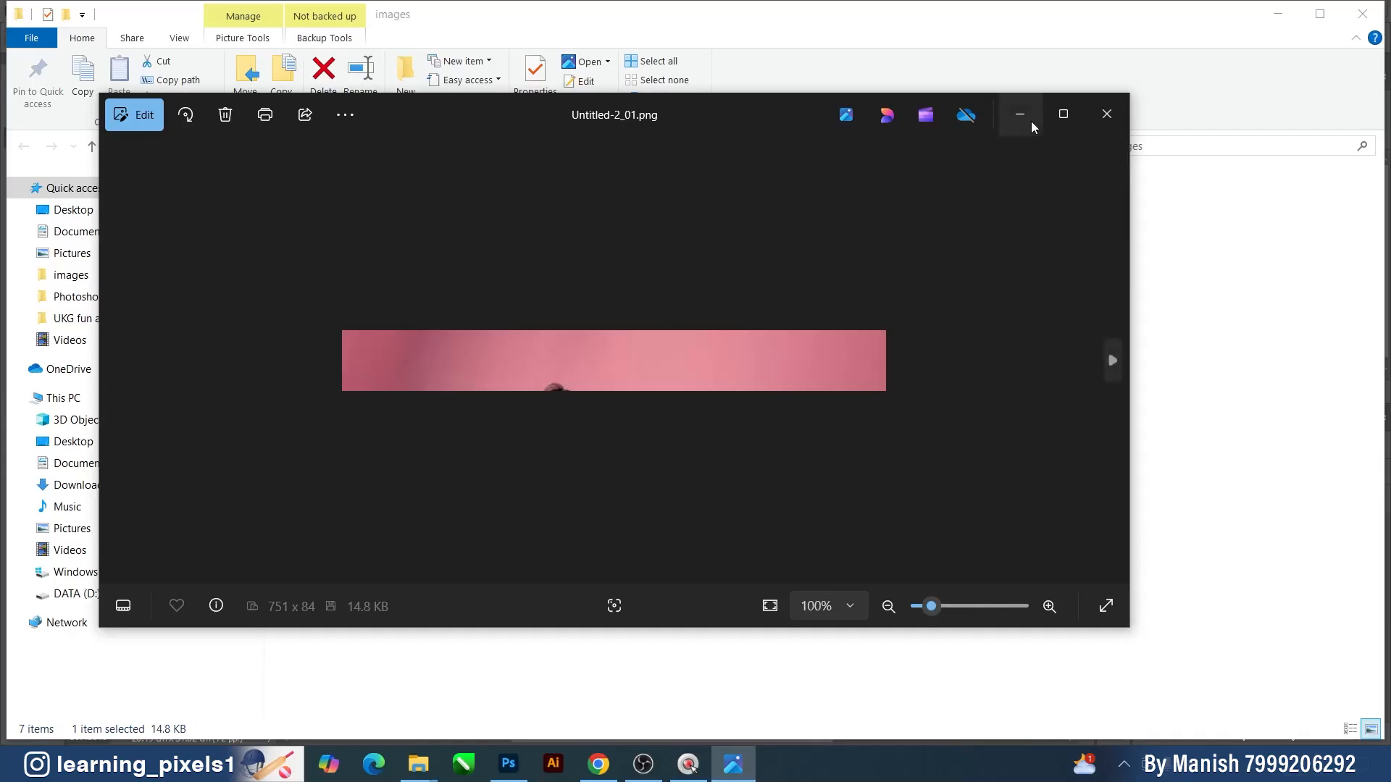
left_click(1067, 113)
left_click(1385, 6)
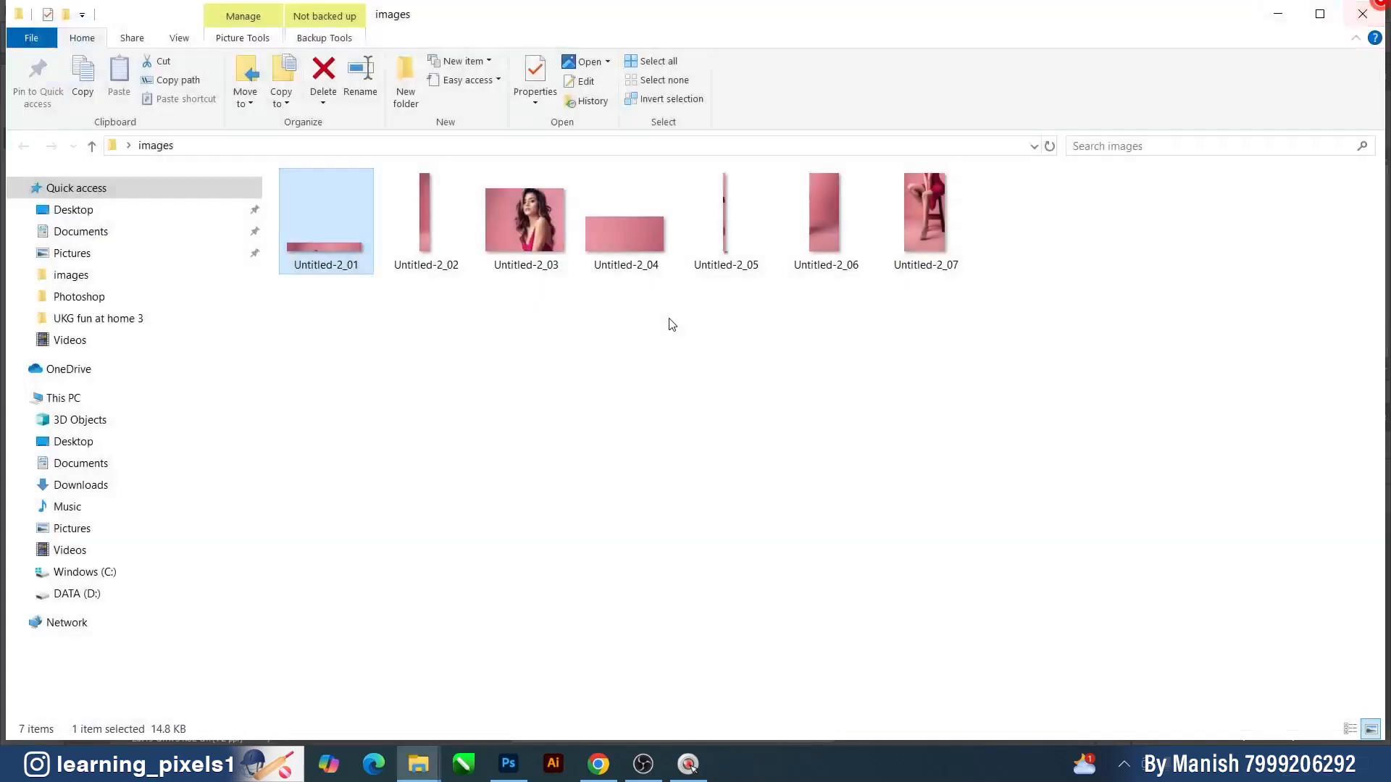
- Select slices 03 and 07 in Photoshop, and return to the images folder to compare them with the exported files
left_click(508, 765)
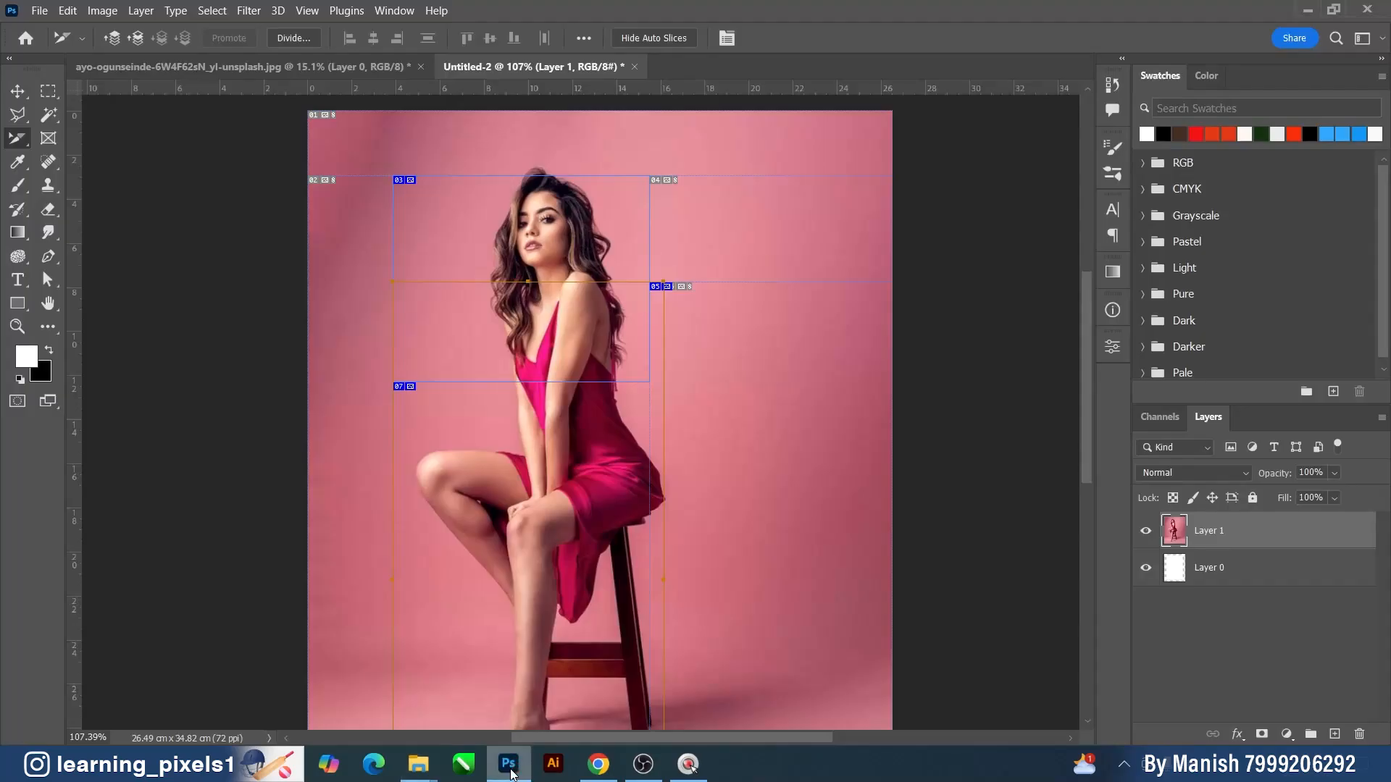
left_click(562, 250)
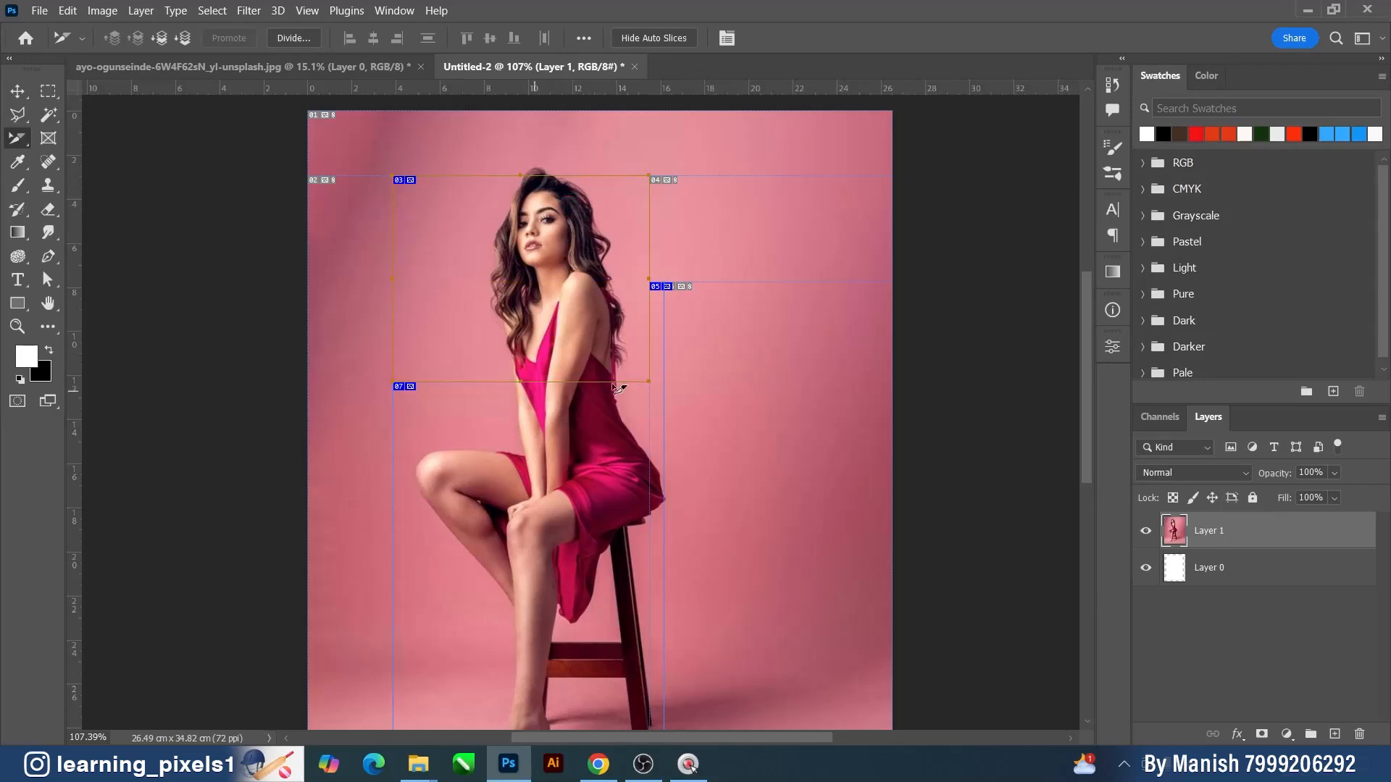
left_click(563, 484)
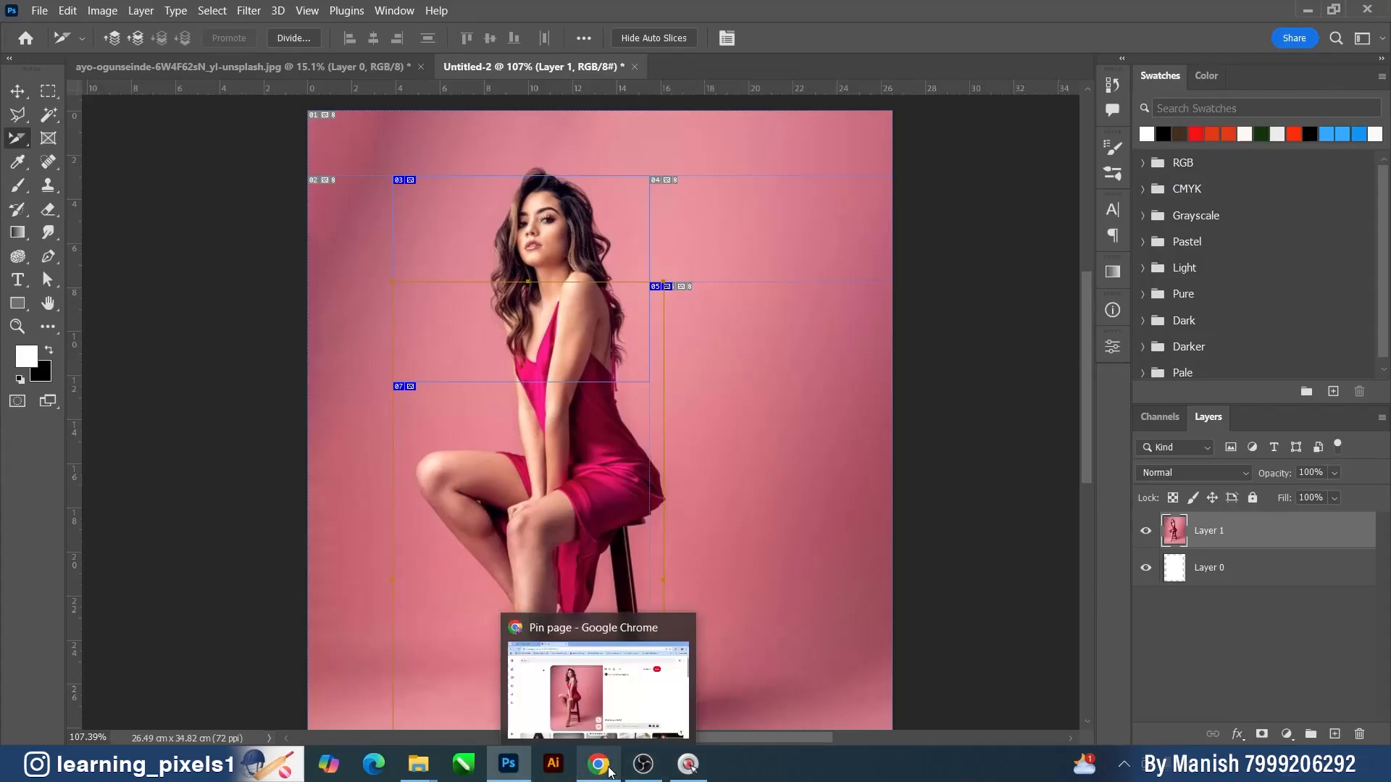
mouse_move(433, 772)
left_click(525, 673)
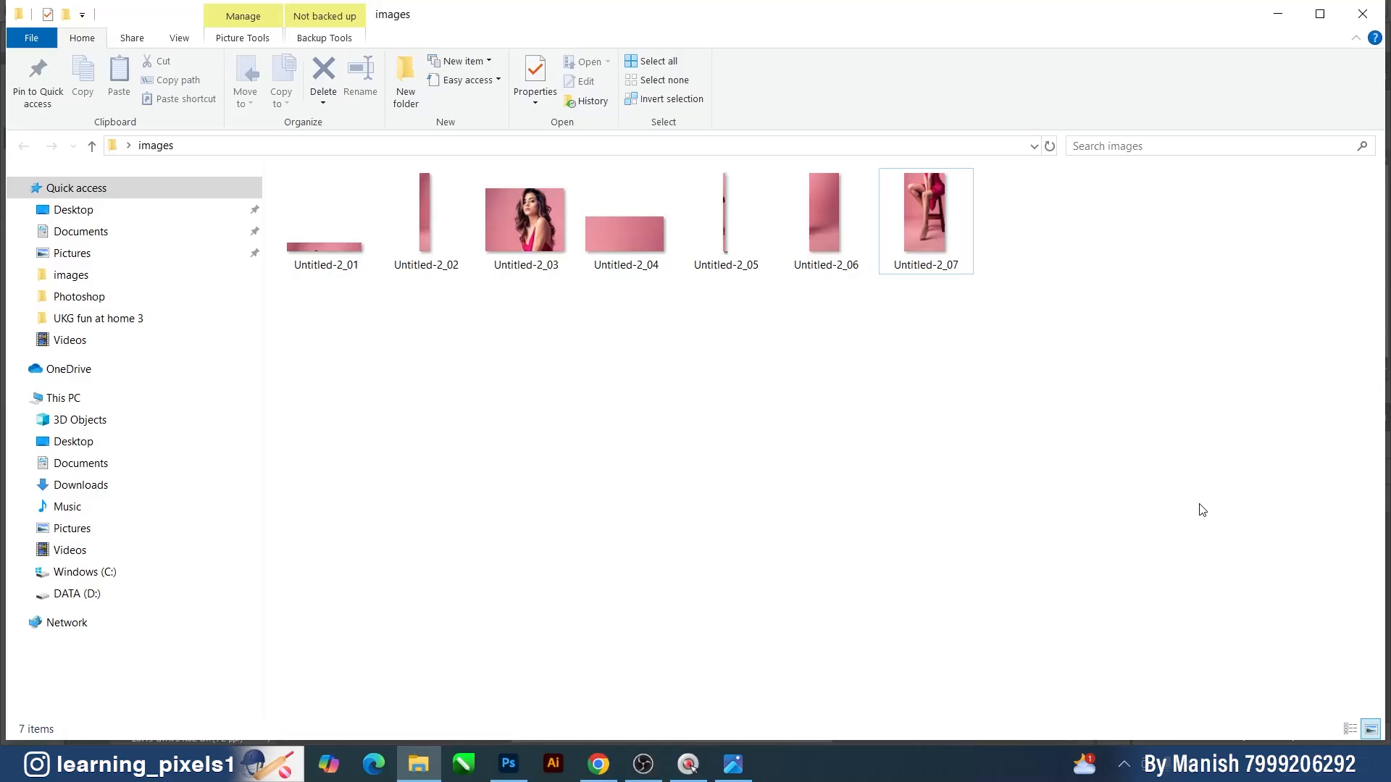
right_click(719, 438)
- Switch back to Photoshop, select slice 03 around the woman's head and torso, and close the open image viewer
left_click(508, 764)
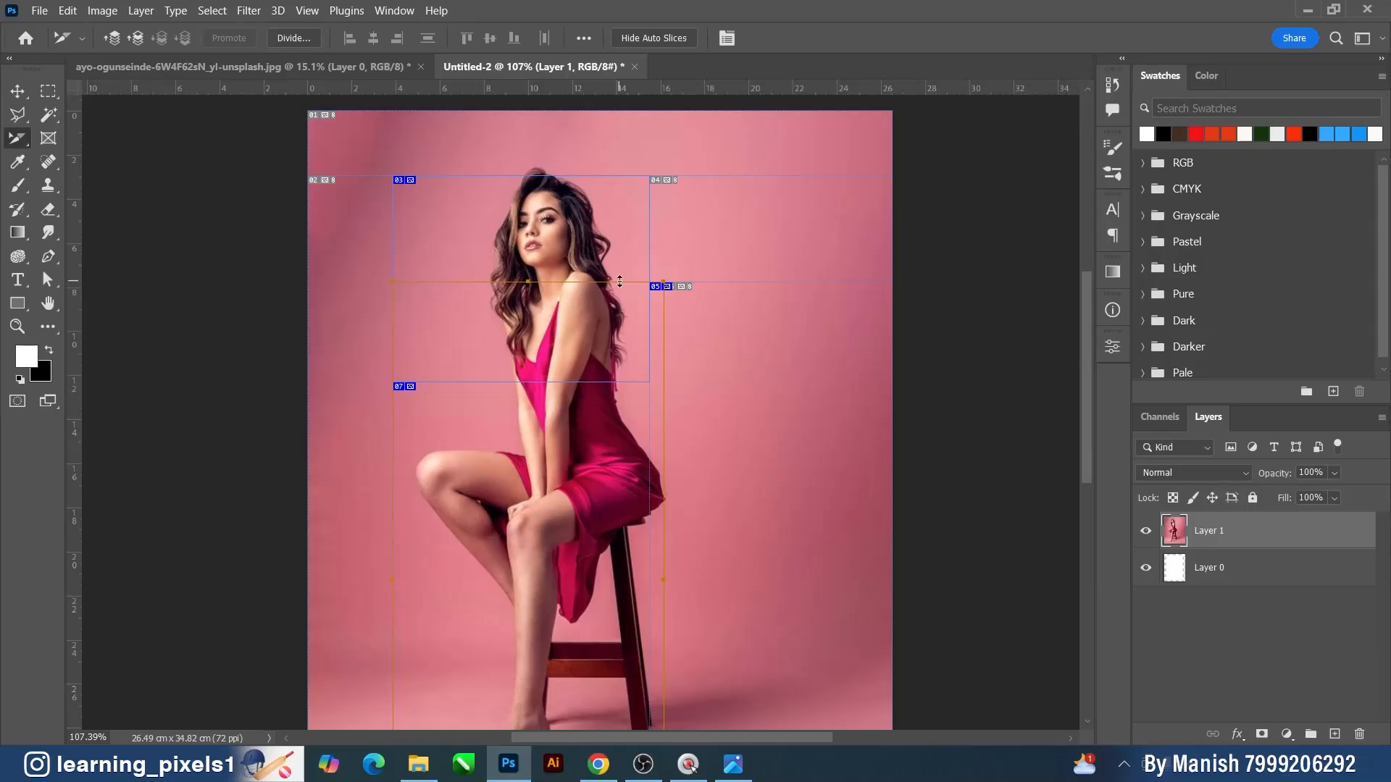
left_click(580, 210)
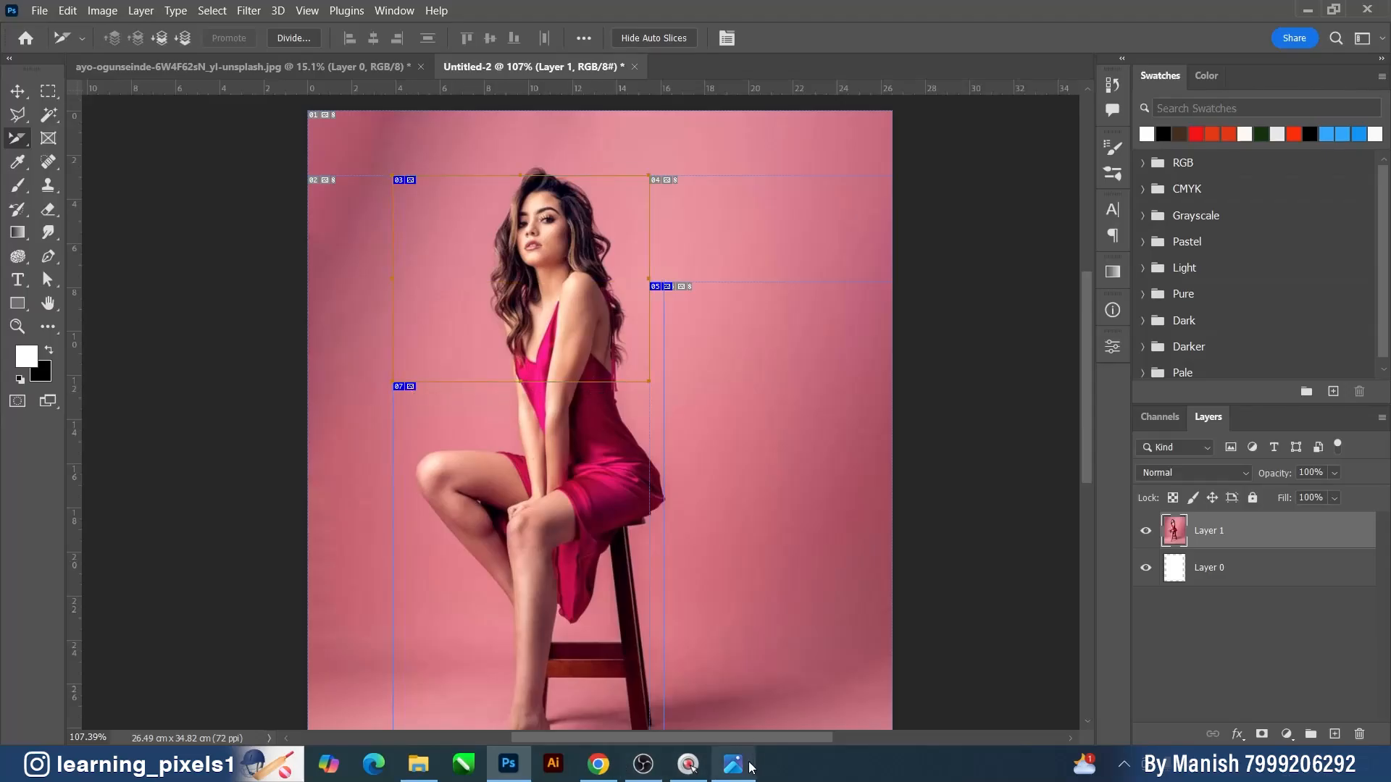
left_click(733, 764)
left_click(1361, 7)
- Delete Untitled-2_01, _02, _04, _05 and _06 from the images folder in File Explorer
left_click(418, 764)
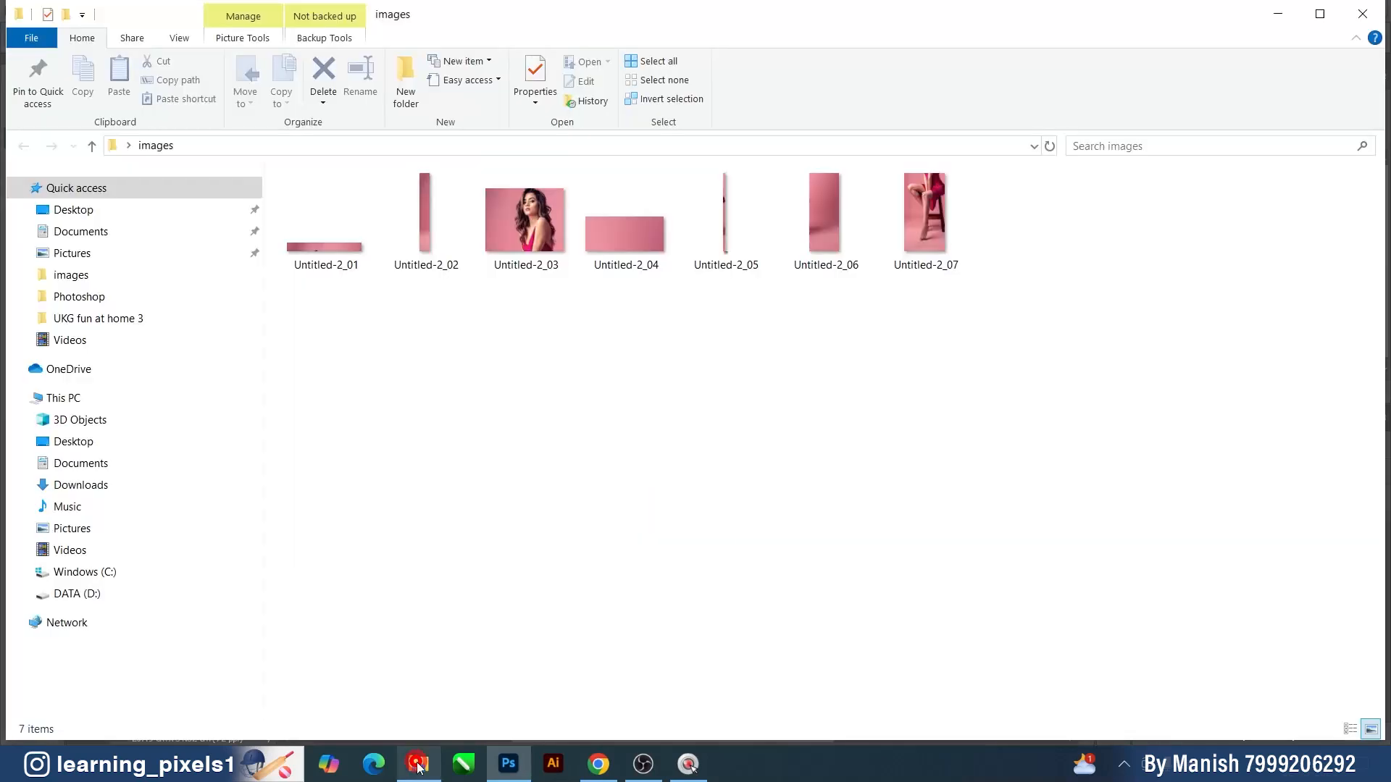
left_click_drag(614, 312, 826, 219)
left_click_drag(297, 313, 434, 220)
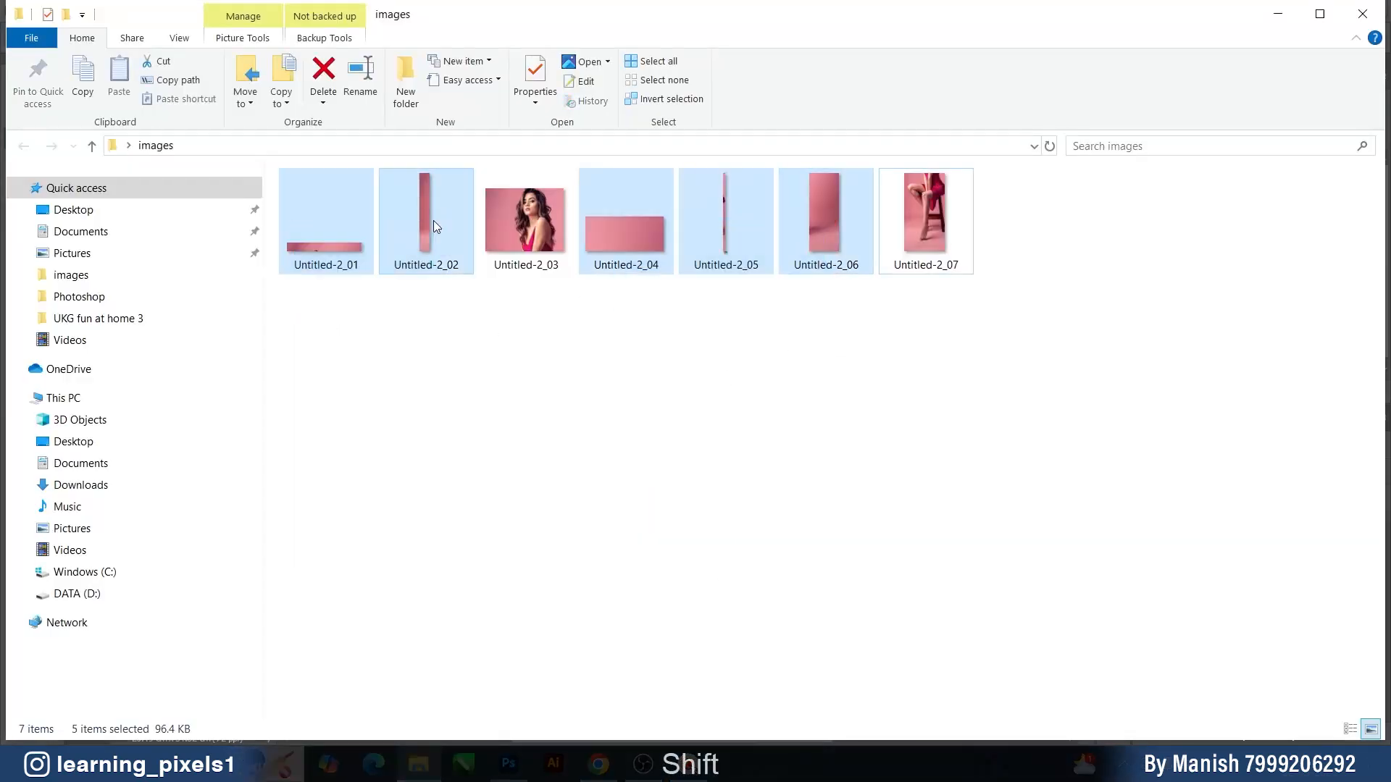
key("Delete")
- Open the exported Untitled-2_03 in Picture Manager and compare it with slice 03 in Photoshop
double_click(345, 226)
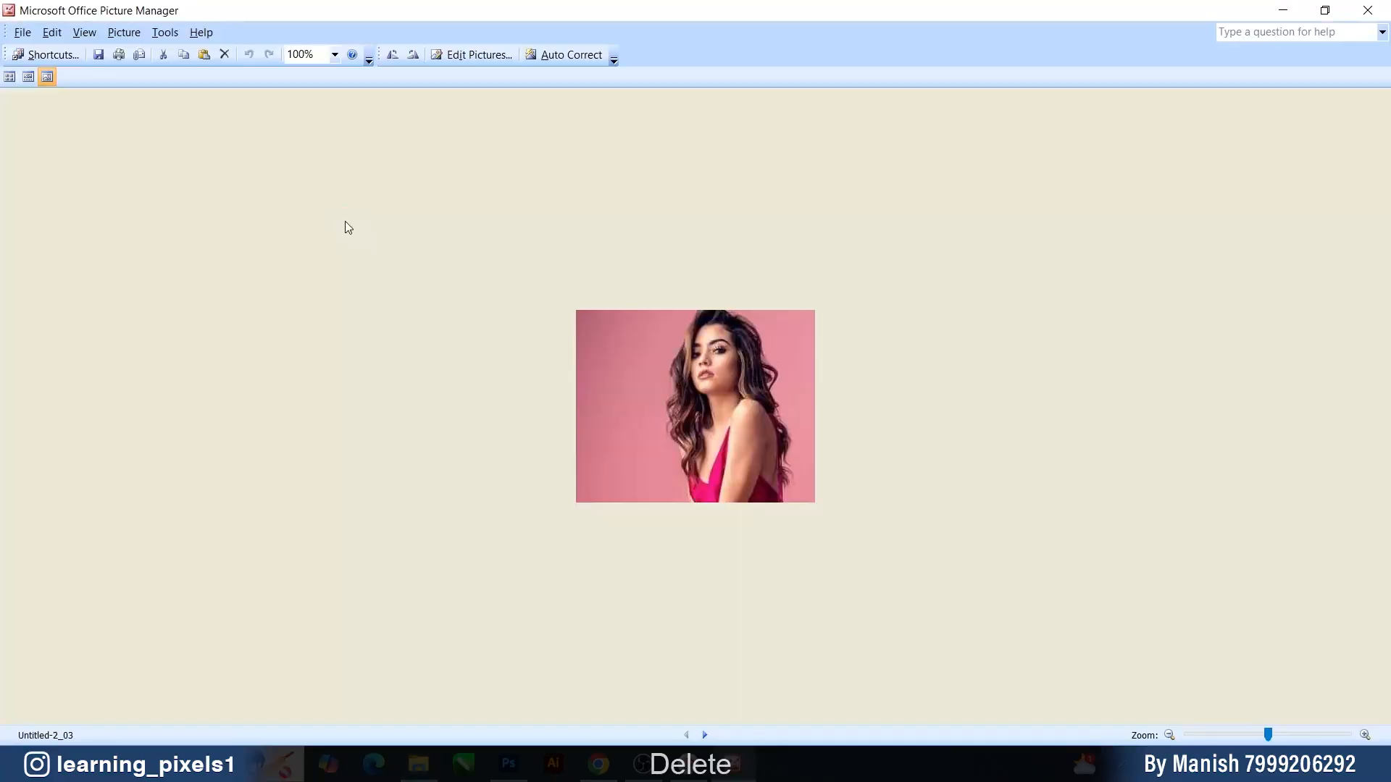
left_click(507, 763)
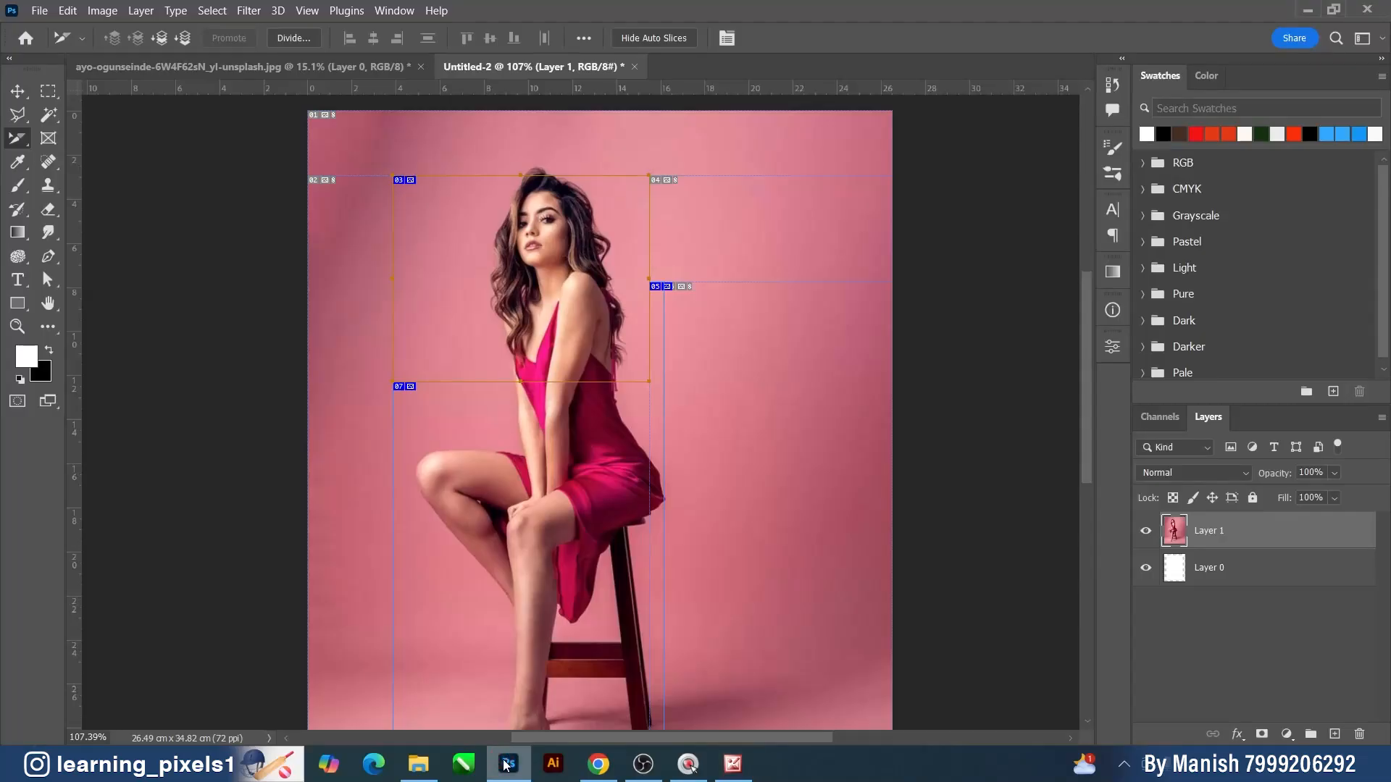
left_click(506, 763)
mouse_move(772, 355)
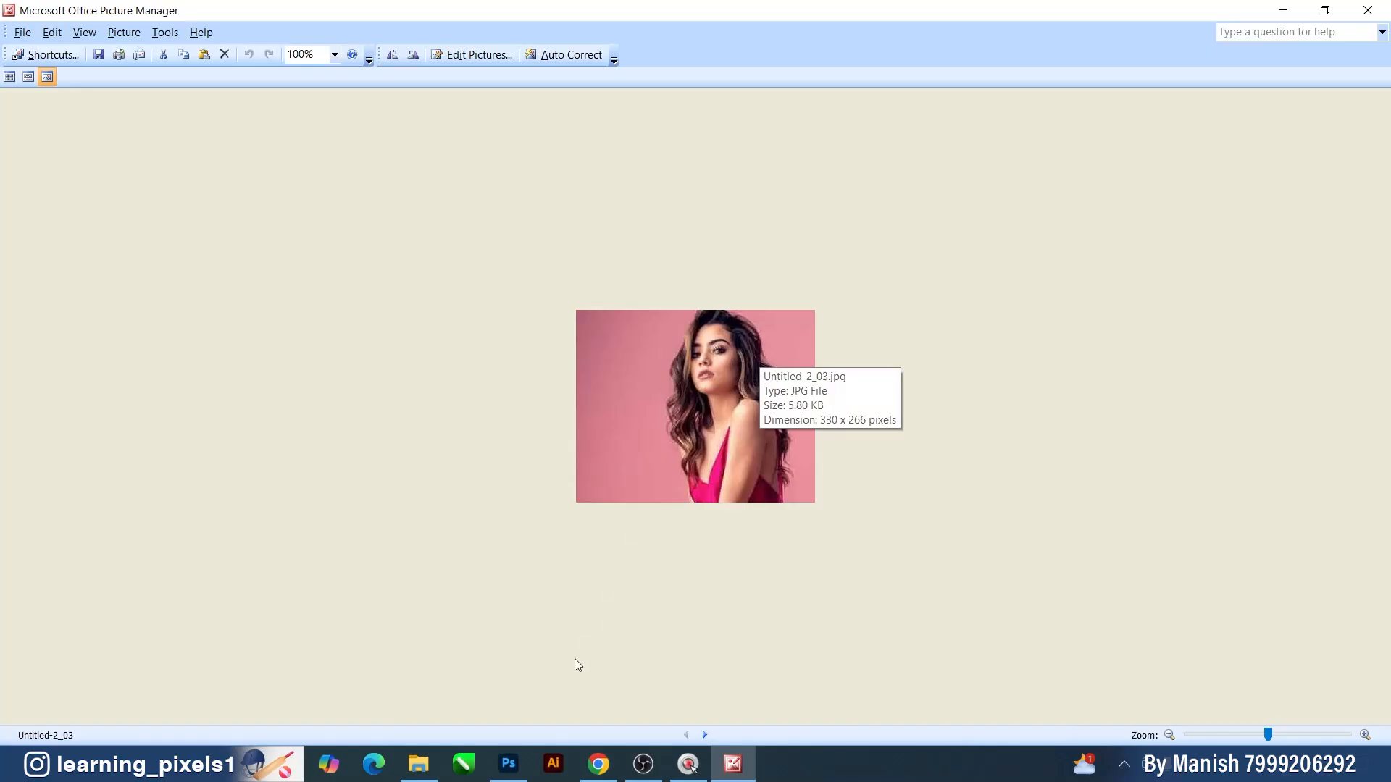
- View the exported Untitled-2_07 in Picture Manager and compare it with slices 03 and 07 and the background slice in Photoshop
key("Right")
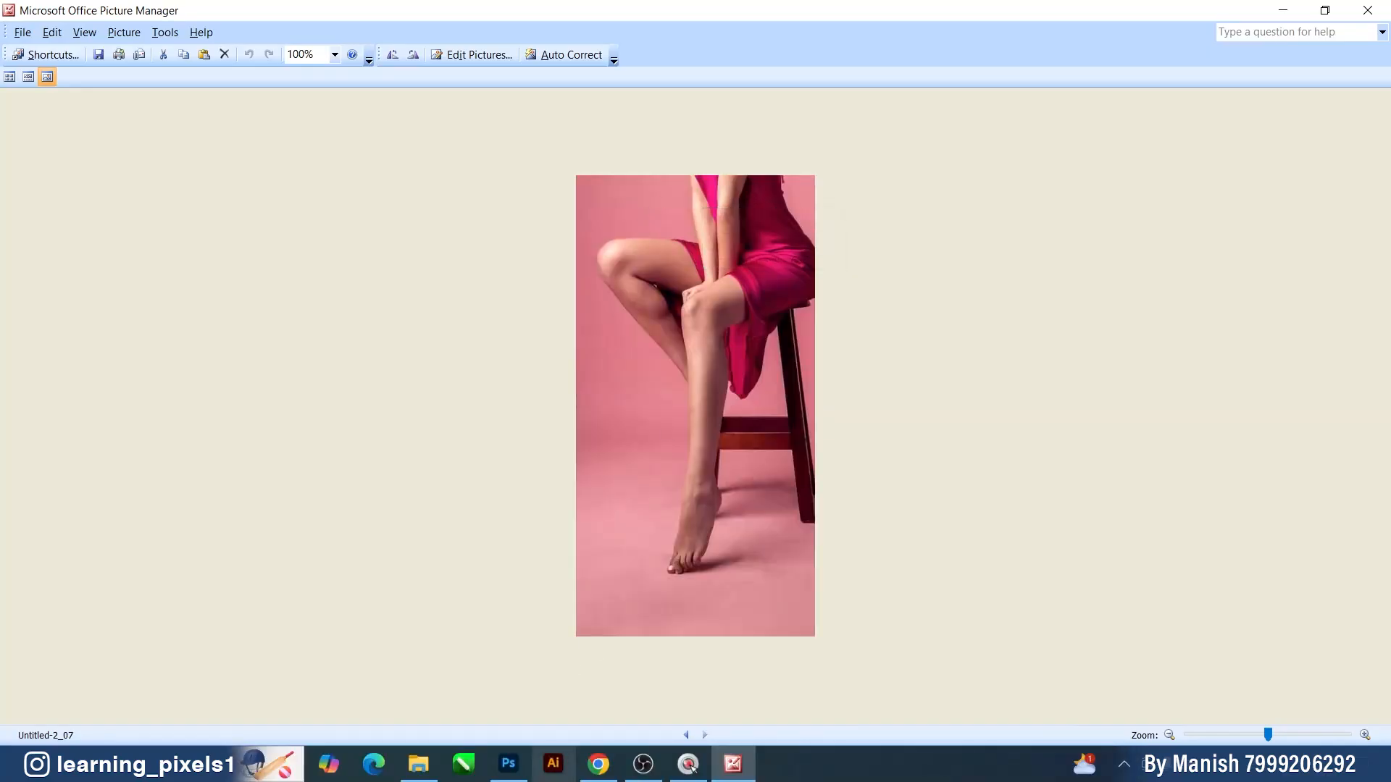
left_click(508, 763)
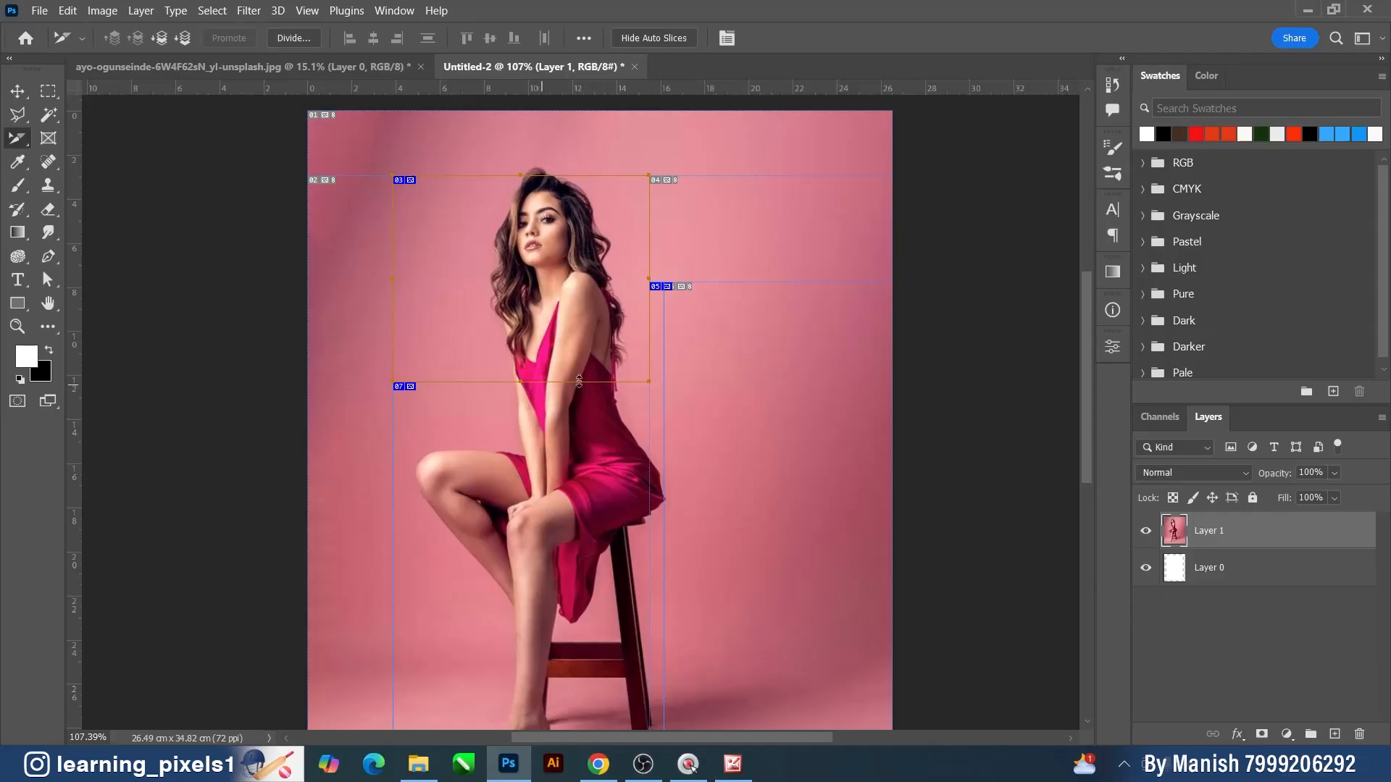
left_click(589, 485)
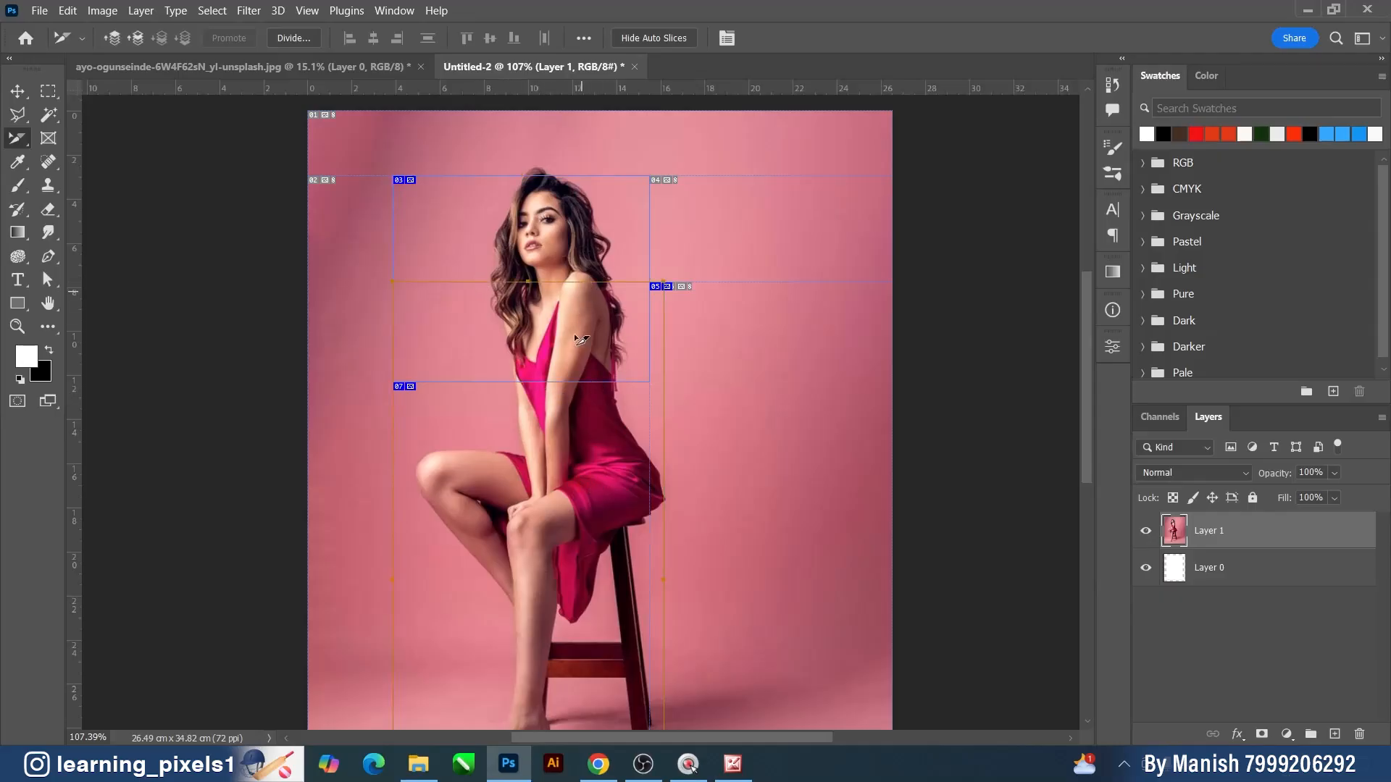
left_click(553, 212)
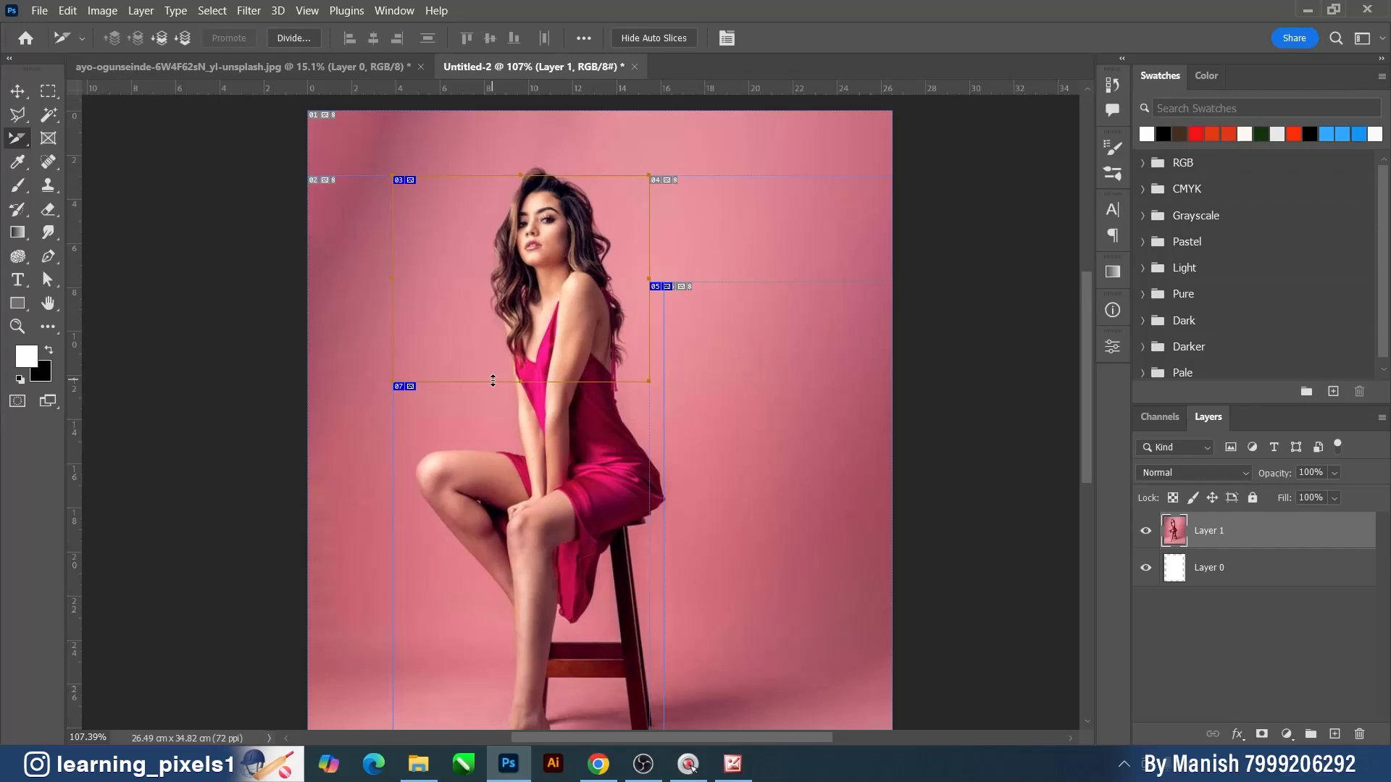
left_click(505, 463)
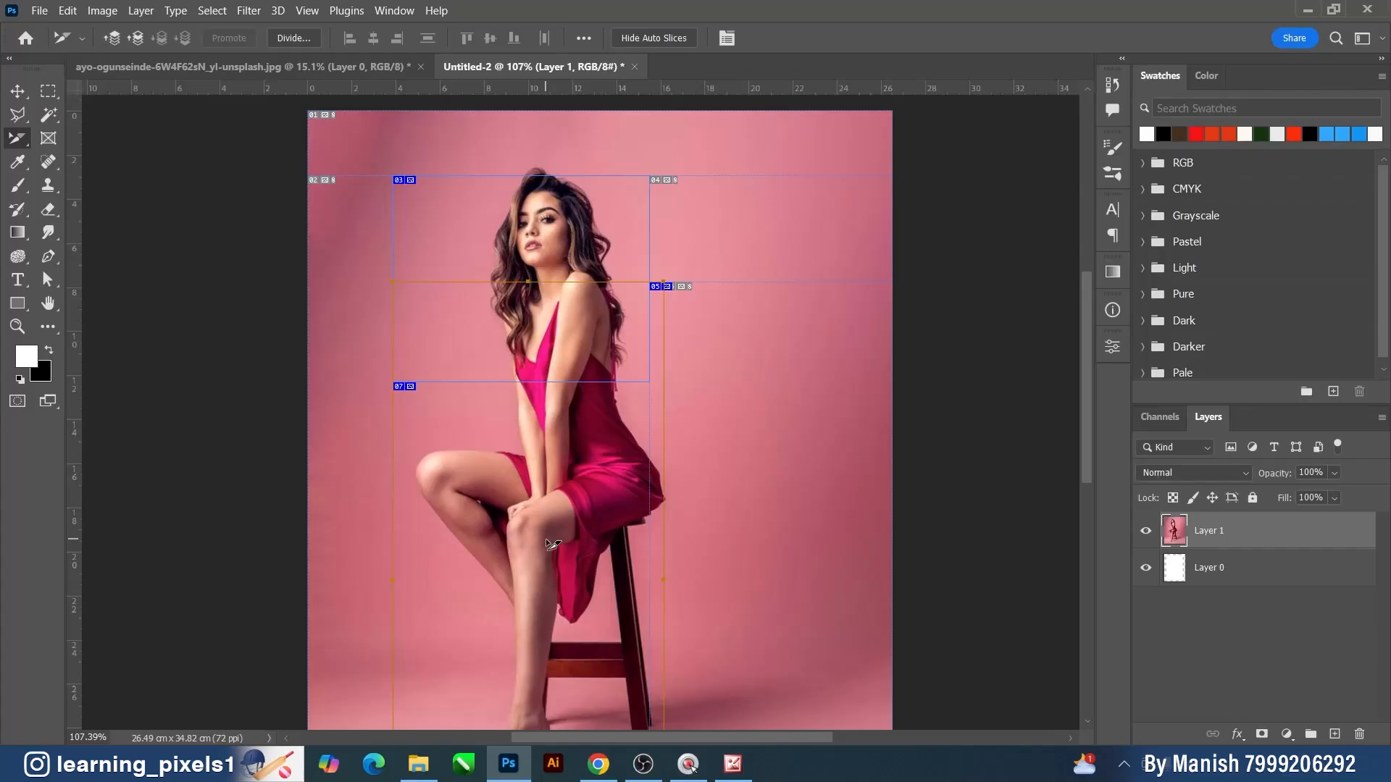
left_click(733, 763)
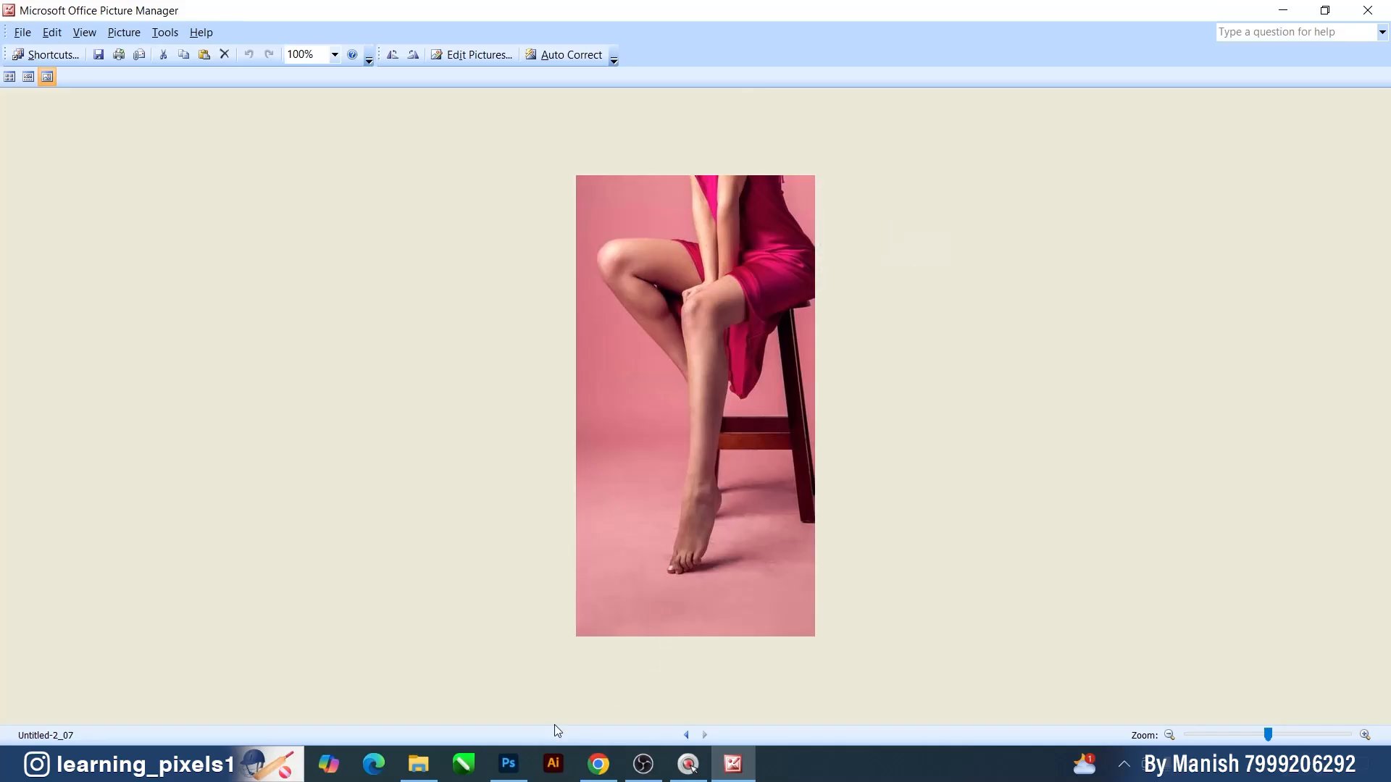
left_click(509, 764)
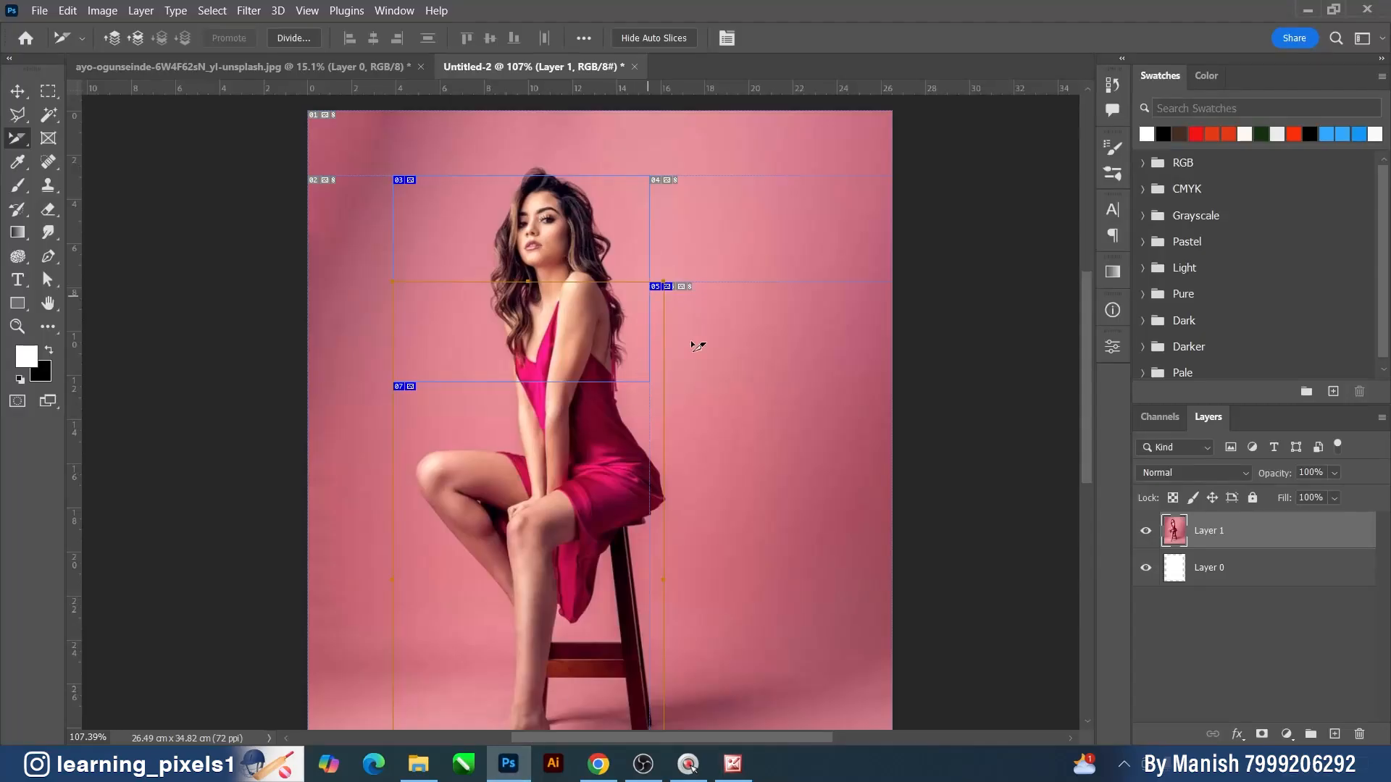
left_click(753, 332)
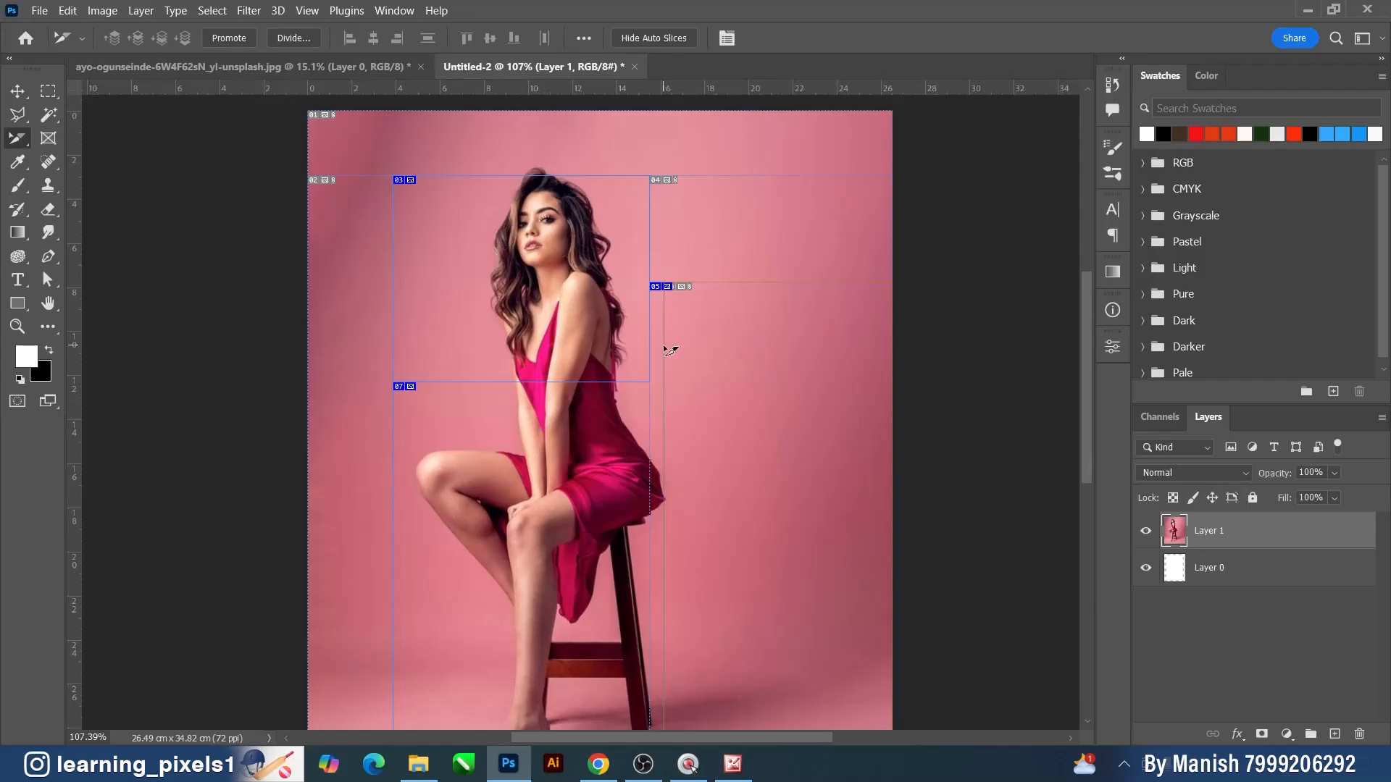
- Move the lower user slice over the woman's legs to the right and slightly down with the Slice Select tool
scroll(670, 351, "down", 1)
key("v")
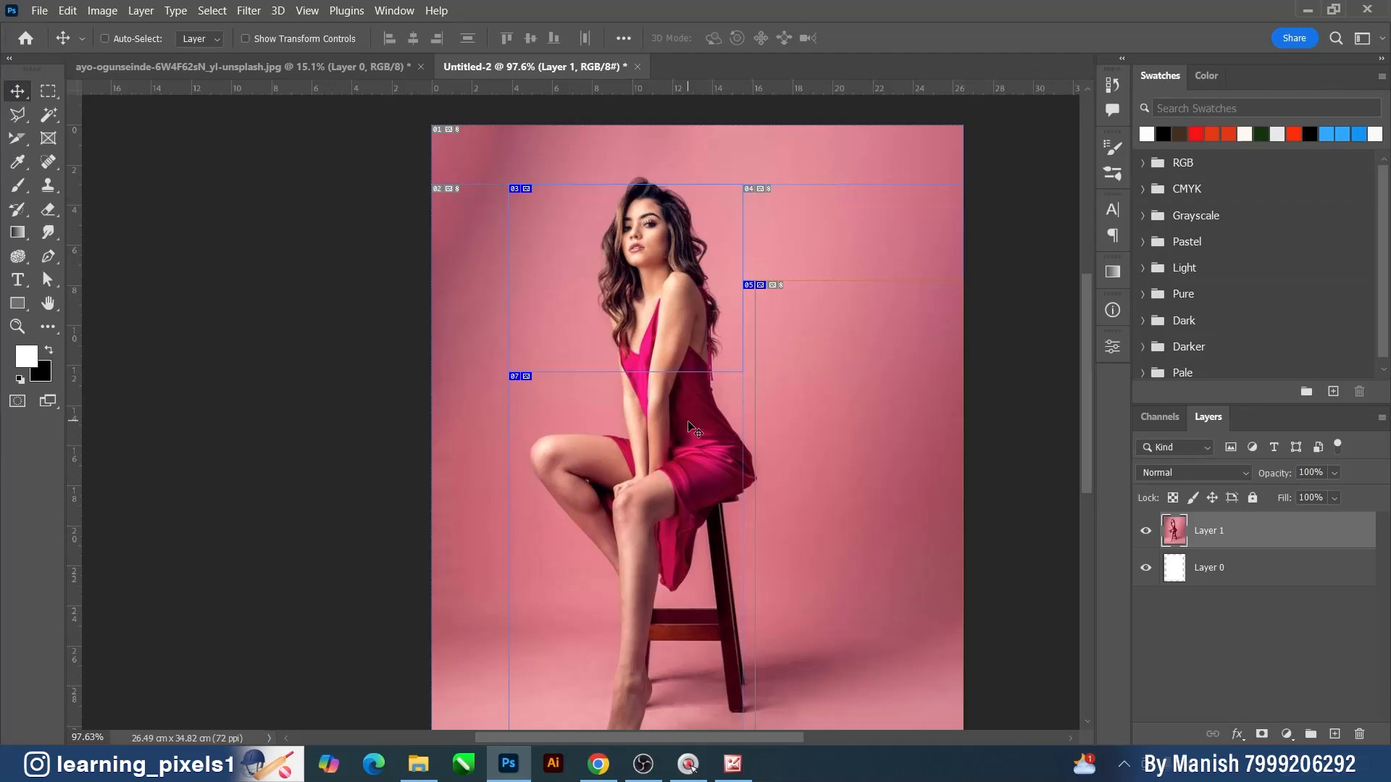
left_click(20, 138)
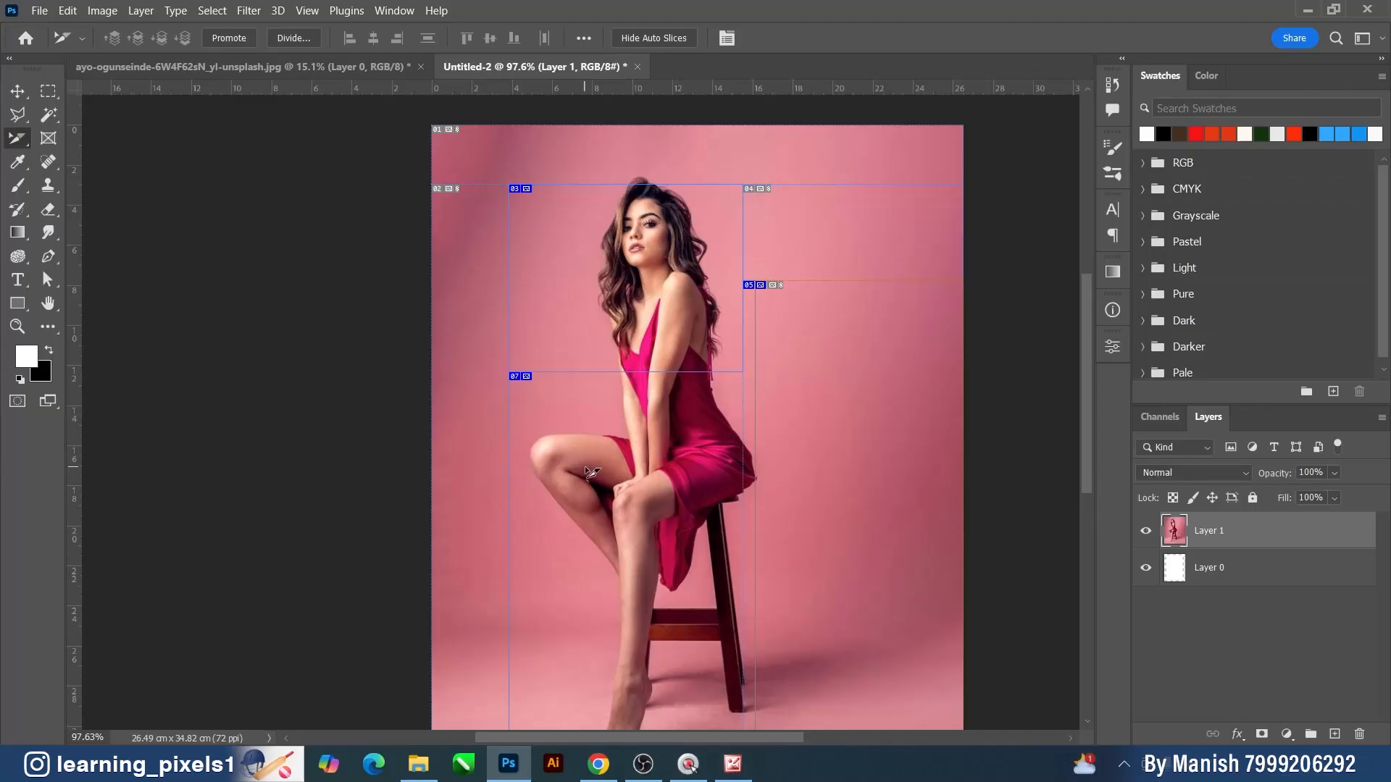
left_click_drag(594, 473, 694, 514)
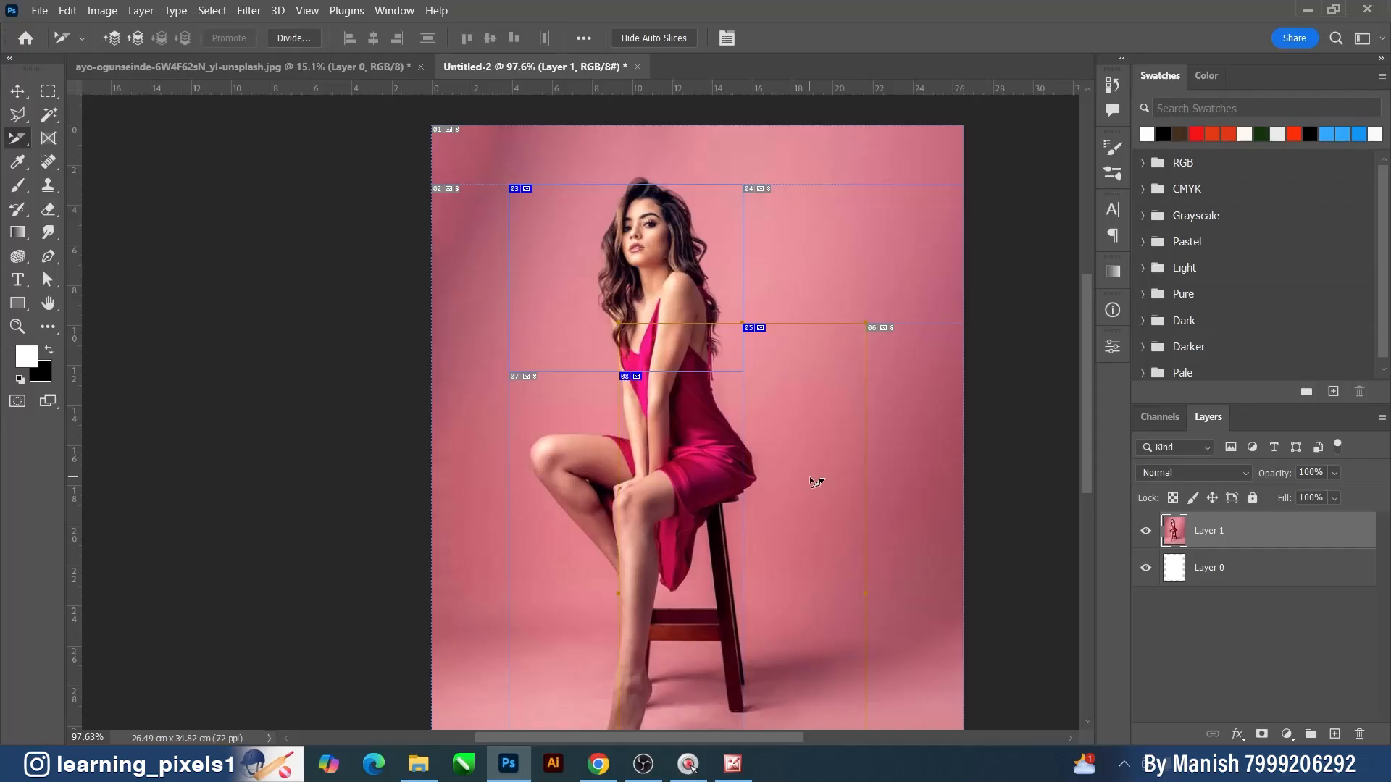
- Select the lower slice together with slice 03 around the head and torso, and align their left edges, then their right edges
left_click(809, 414)
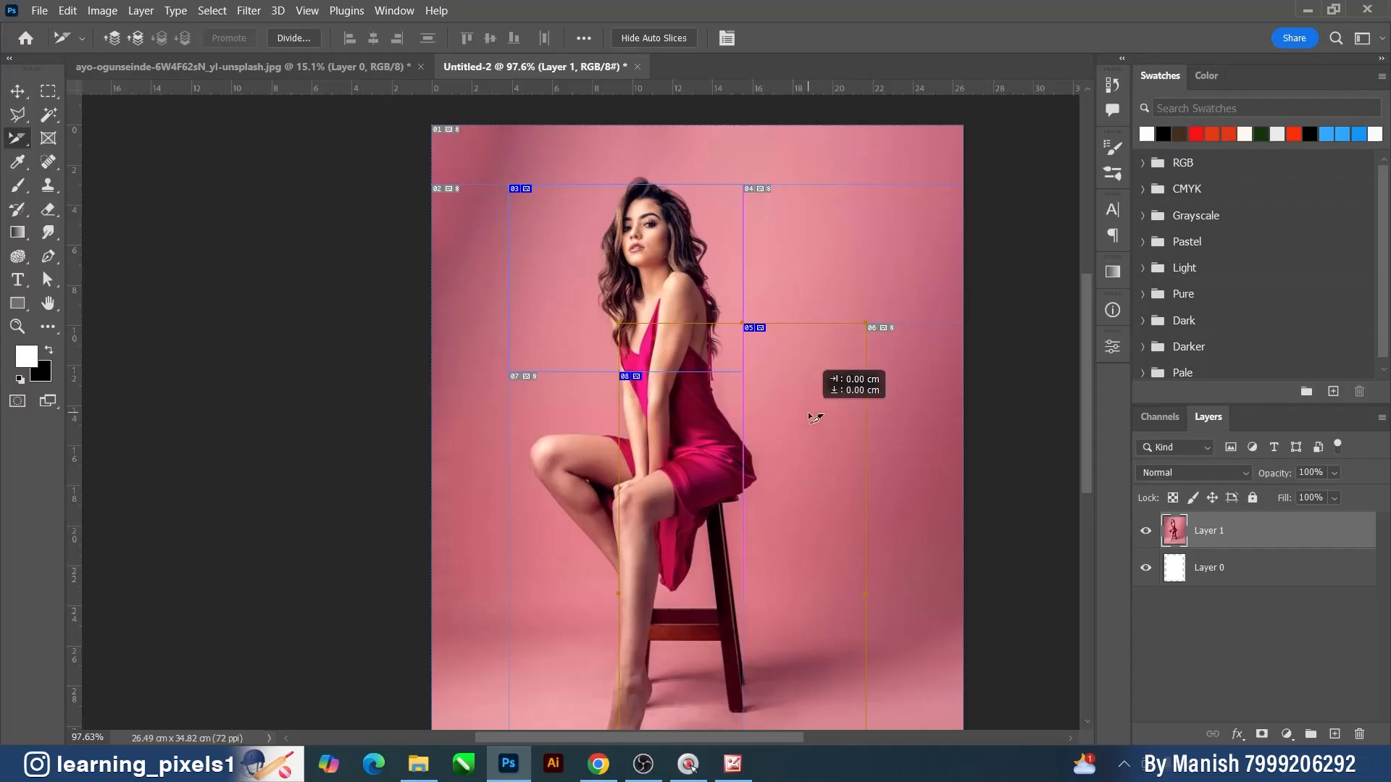
left_click(537, 235, "shift")
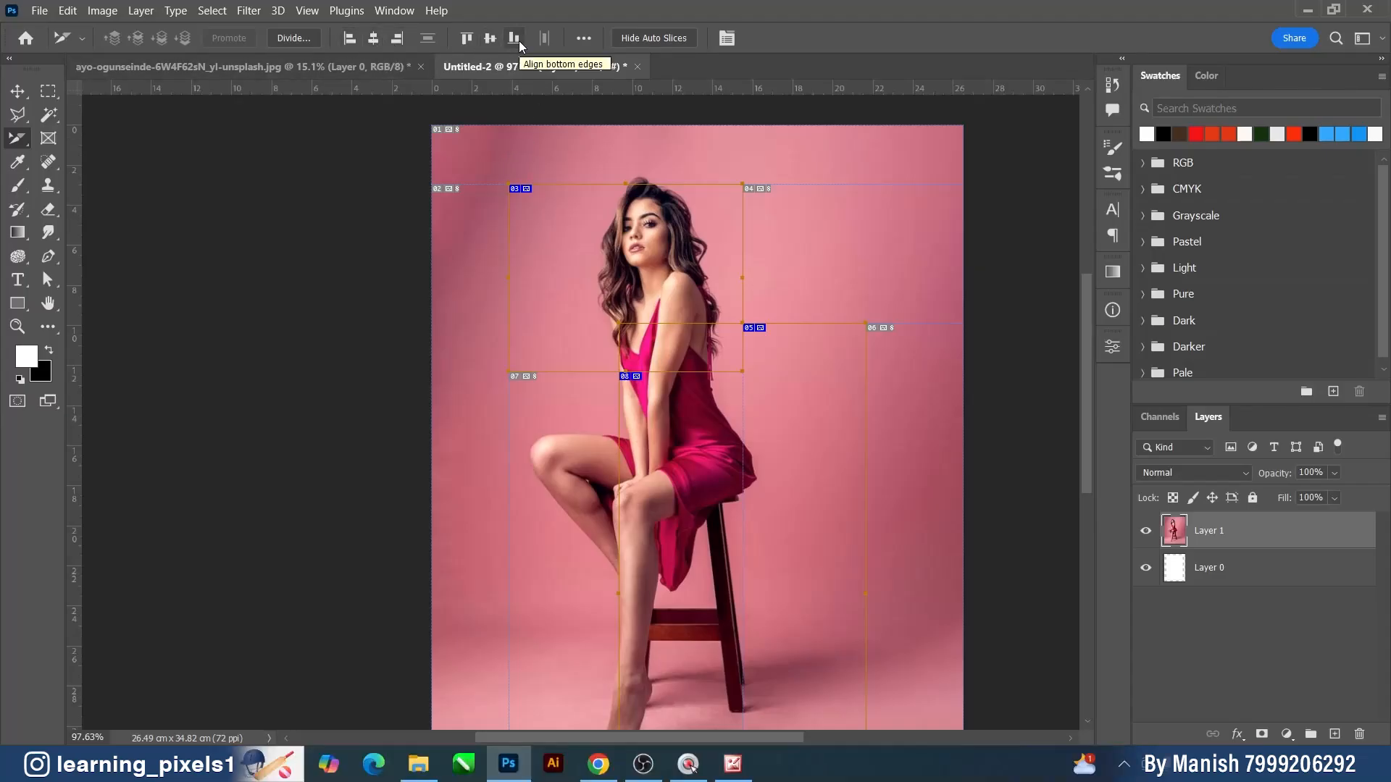
left_click(349, 40)
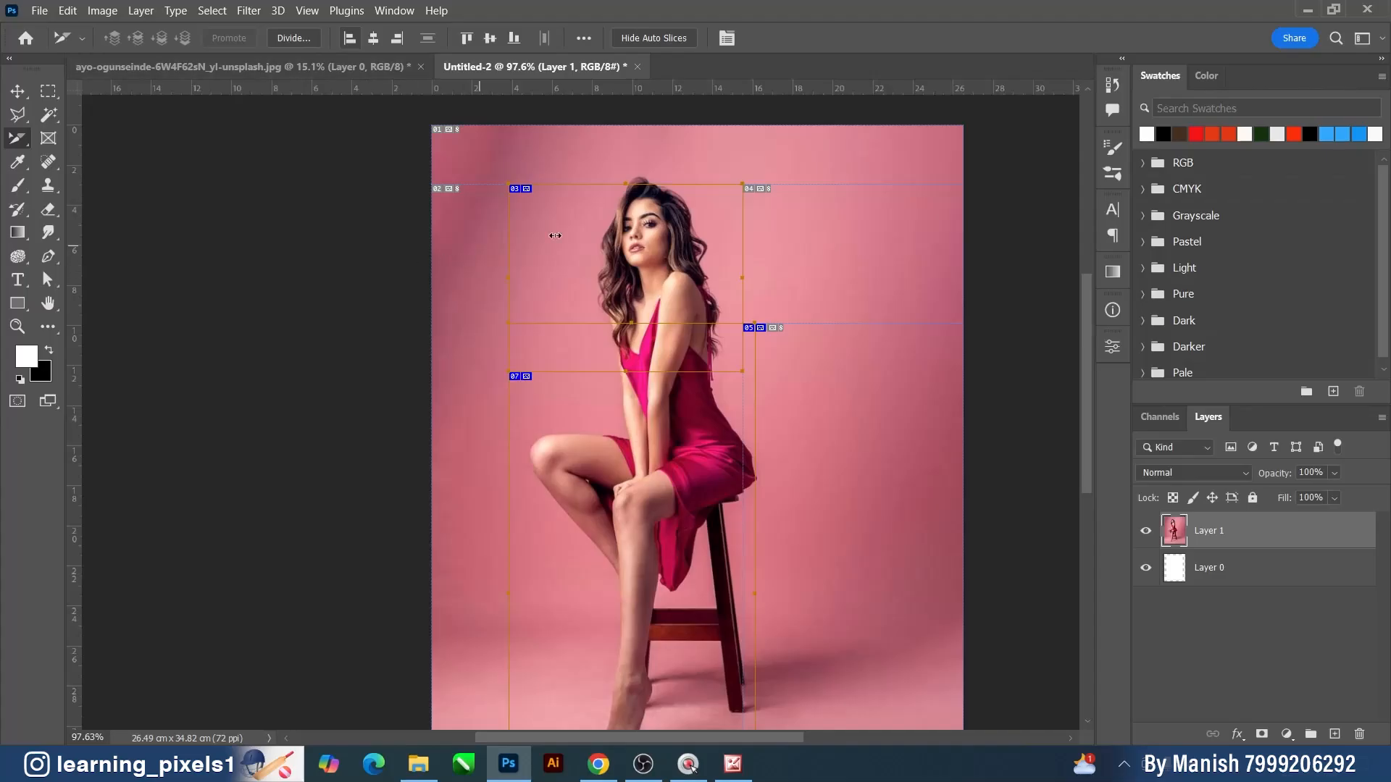
left_click(400, 41)
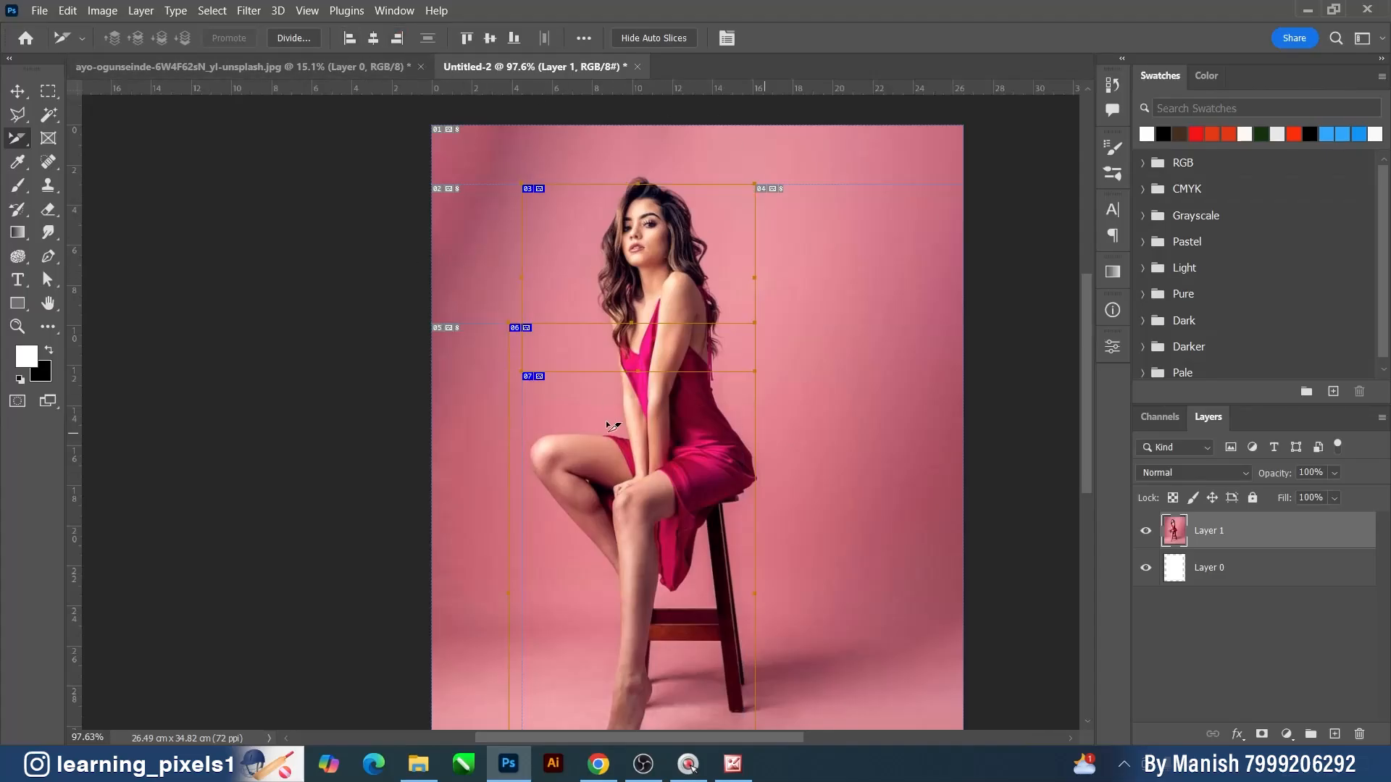